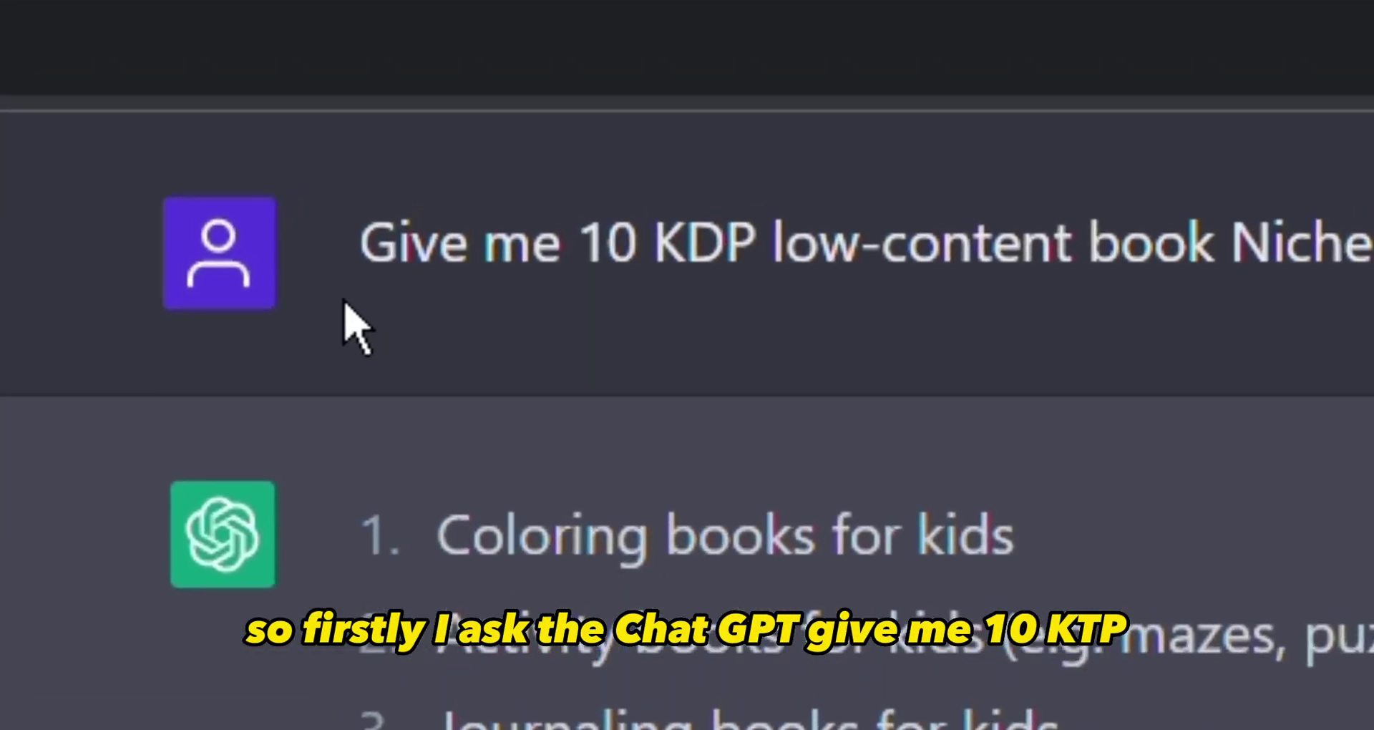
- Highlight and review the prompt "Give me 10 KDP low-content book Niches for kids" in the chat
drag(362, 251, 677, 276)
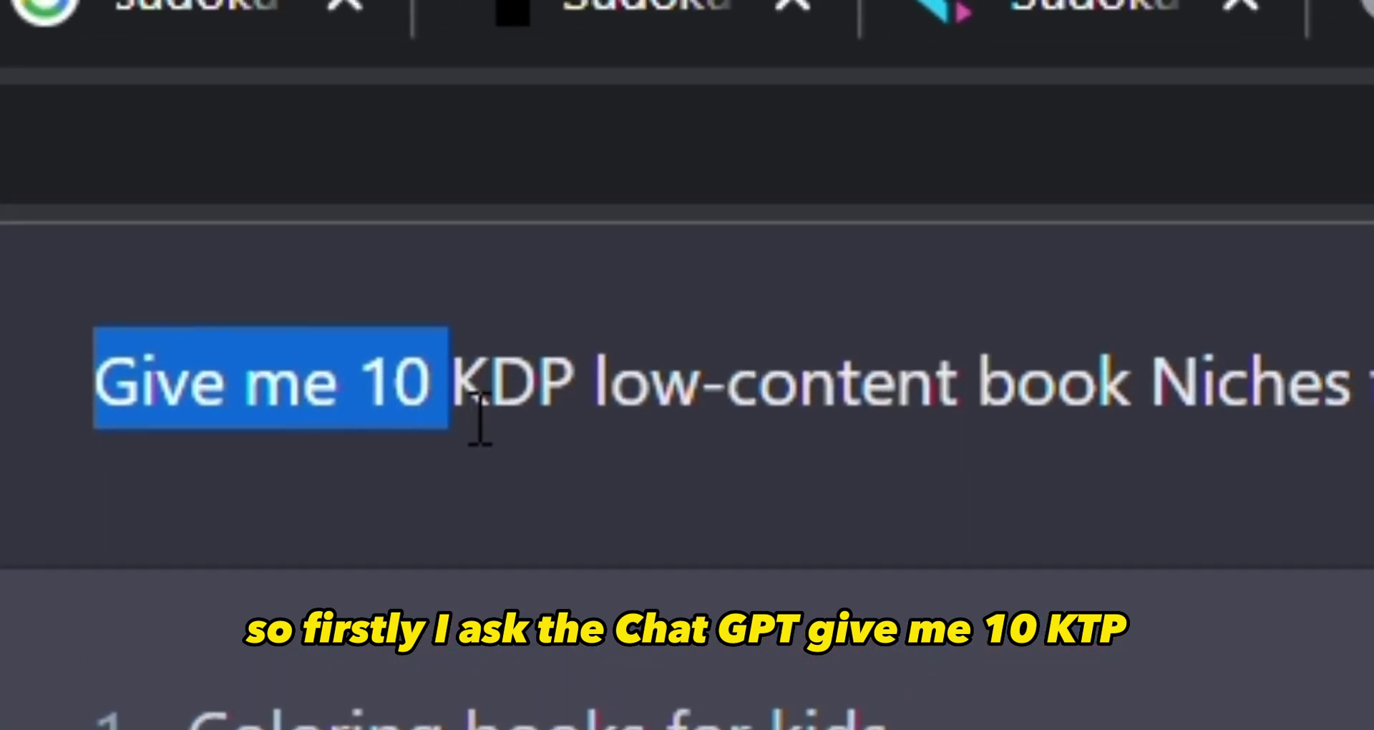
drag(480, 420, 805, 519)
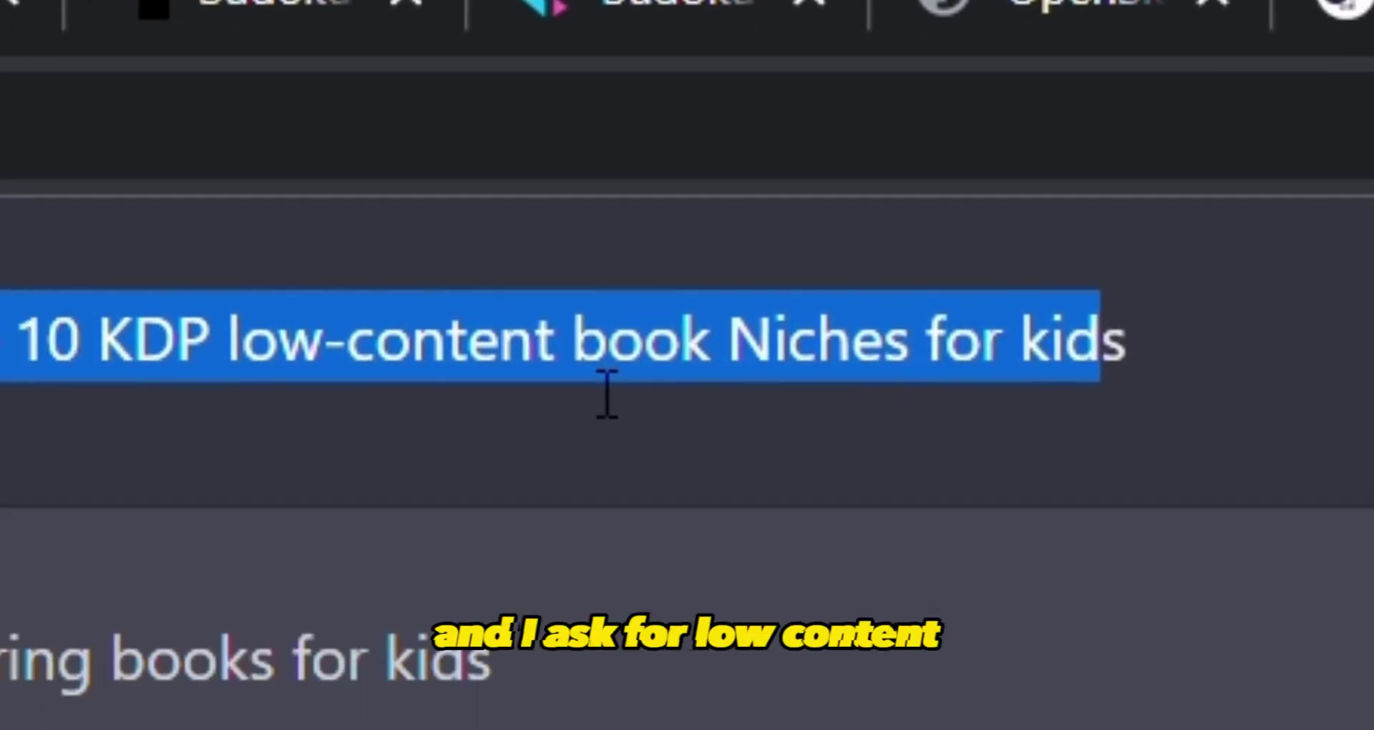
click(2, 537)
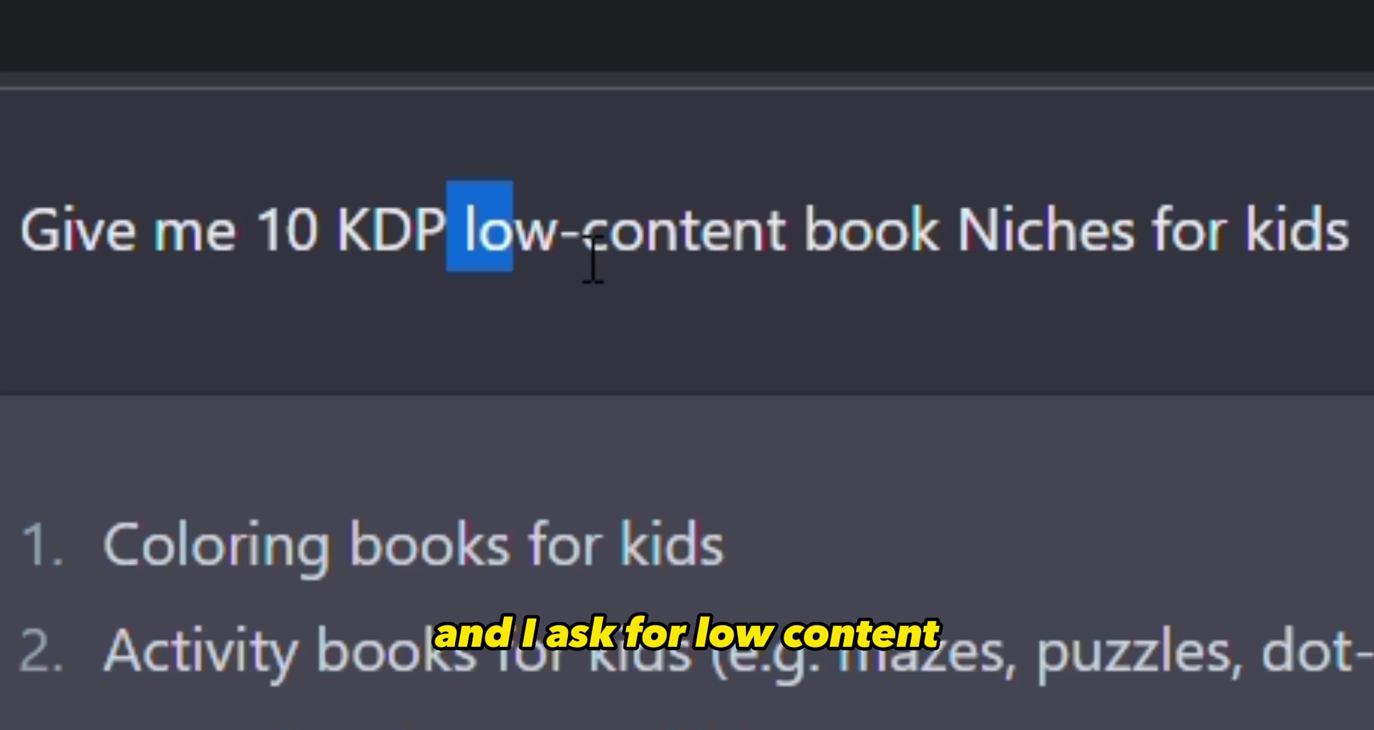
drag(593, 257, 794, 268)
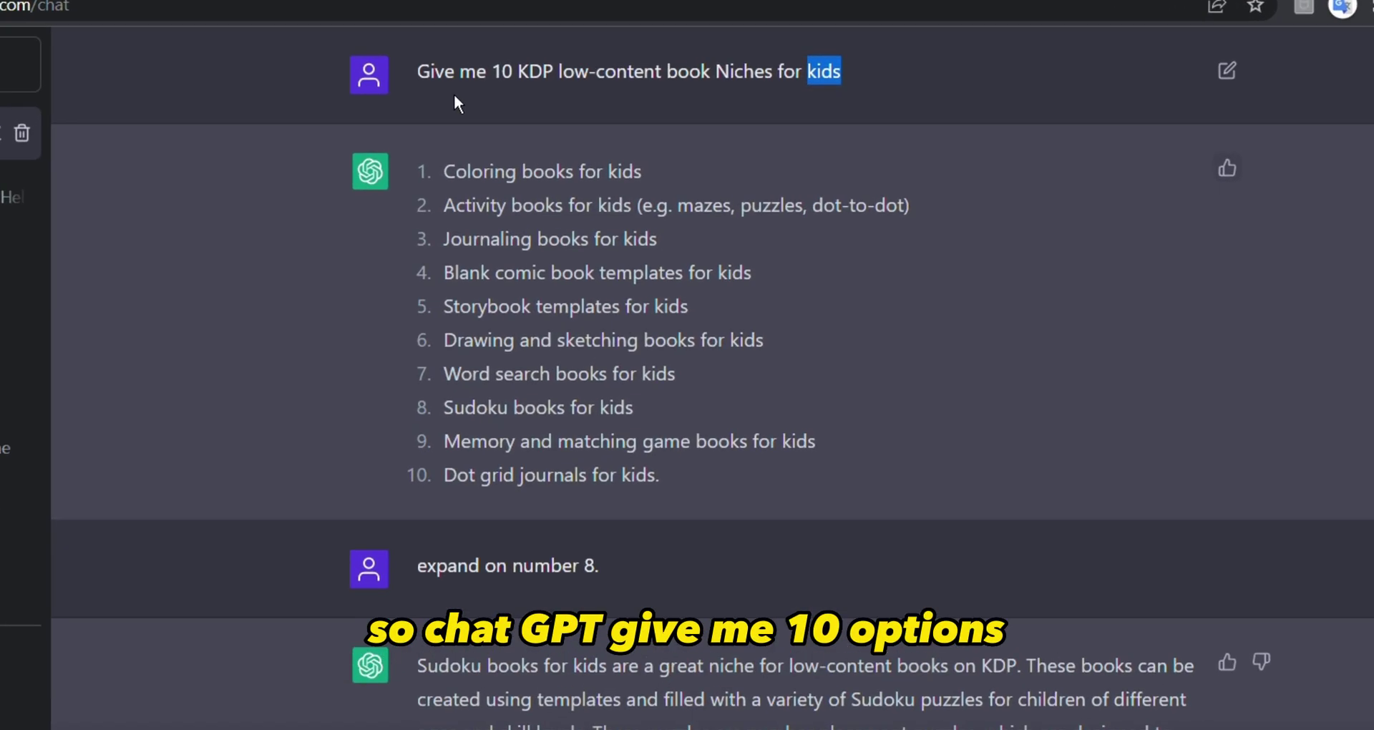
click(522, 101)
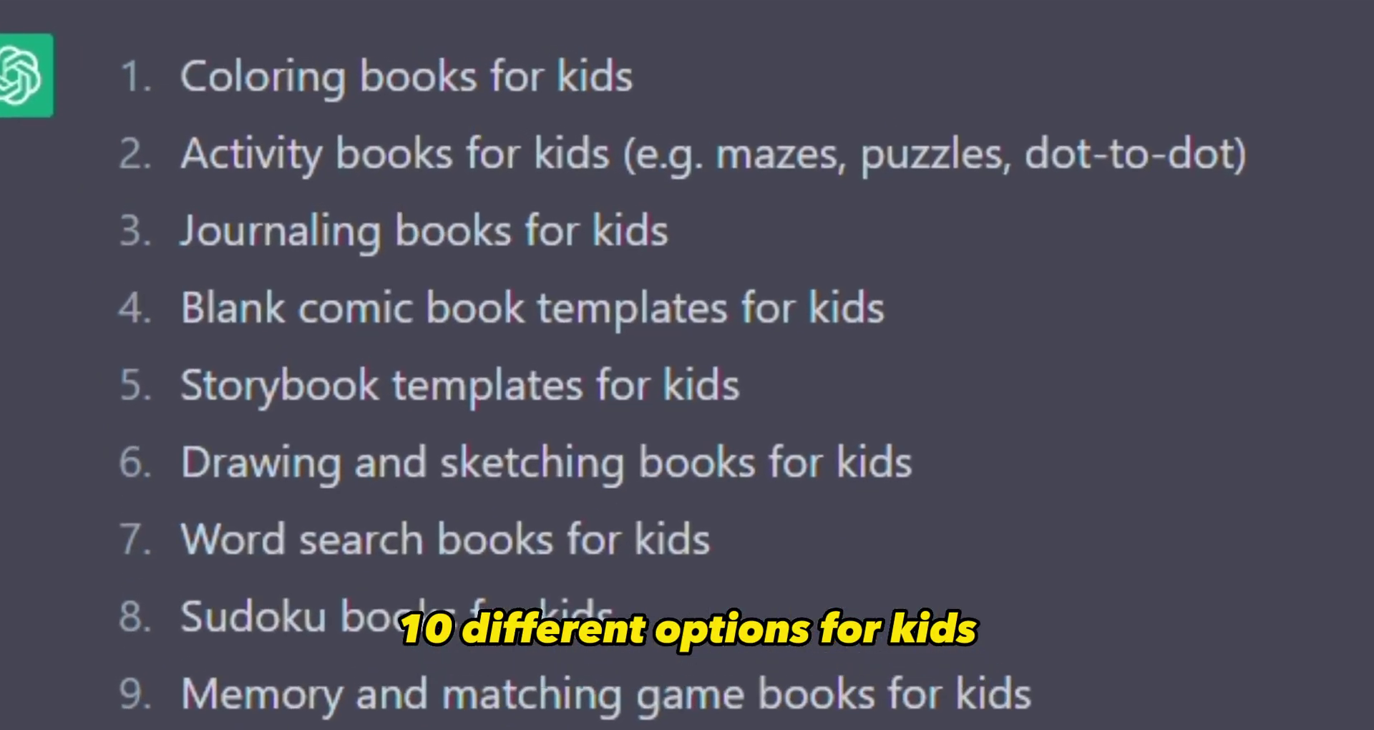
- Go through the suggested kids' book niches one by one, from coloring books to drawing and sketching books
double_click(199, 118)
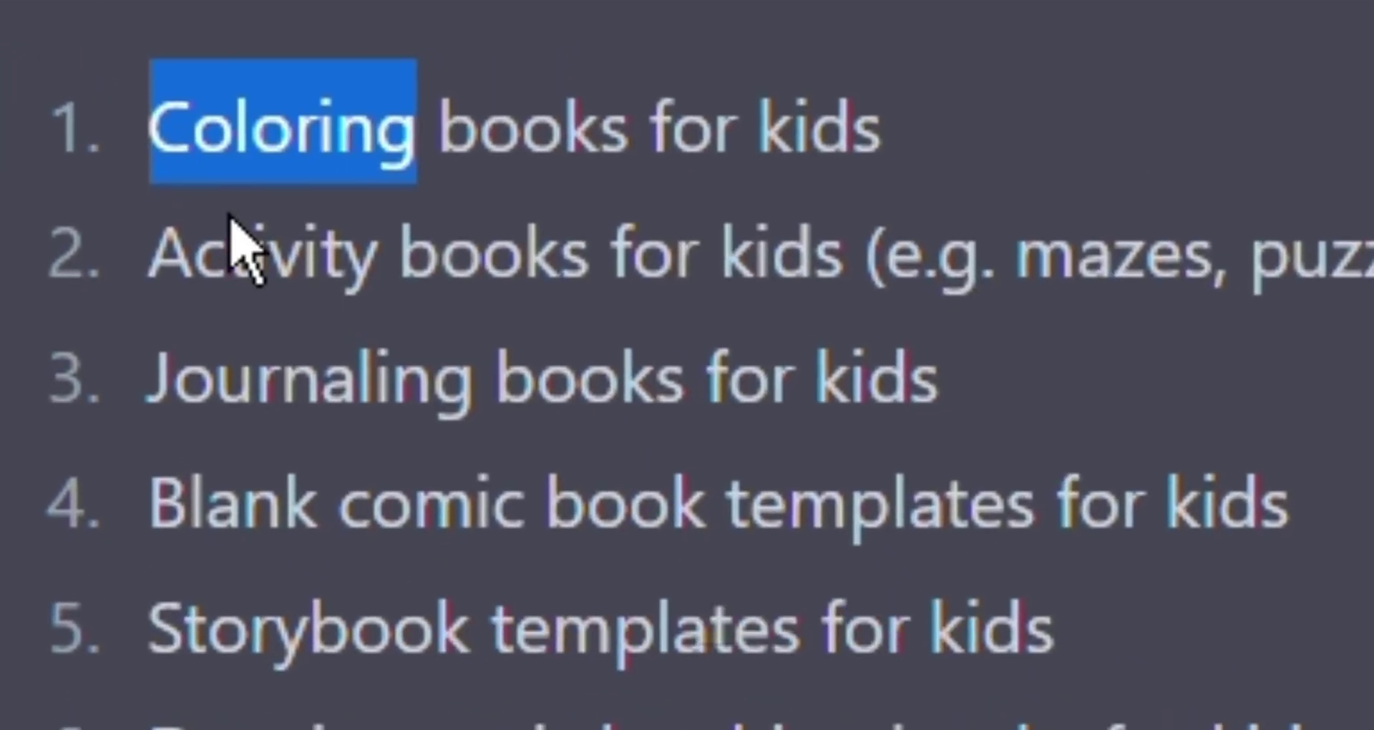
double_click(239, 218)
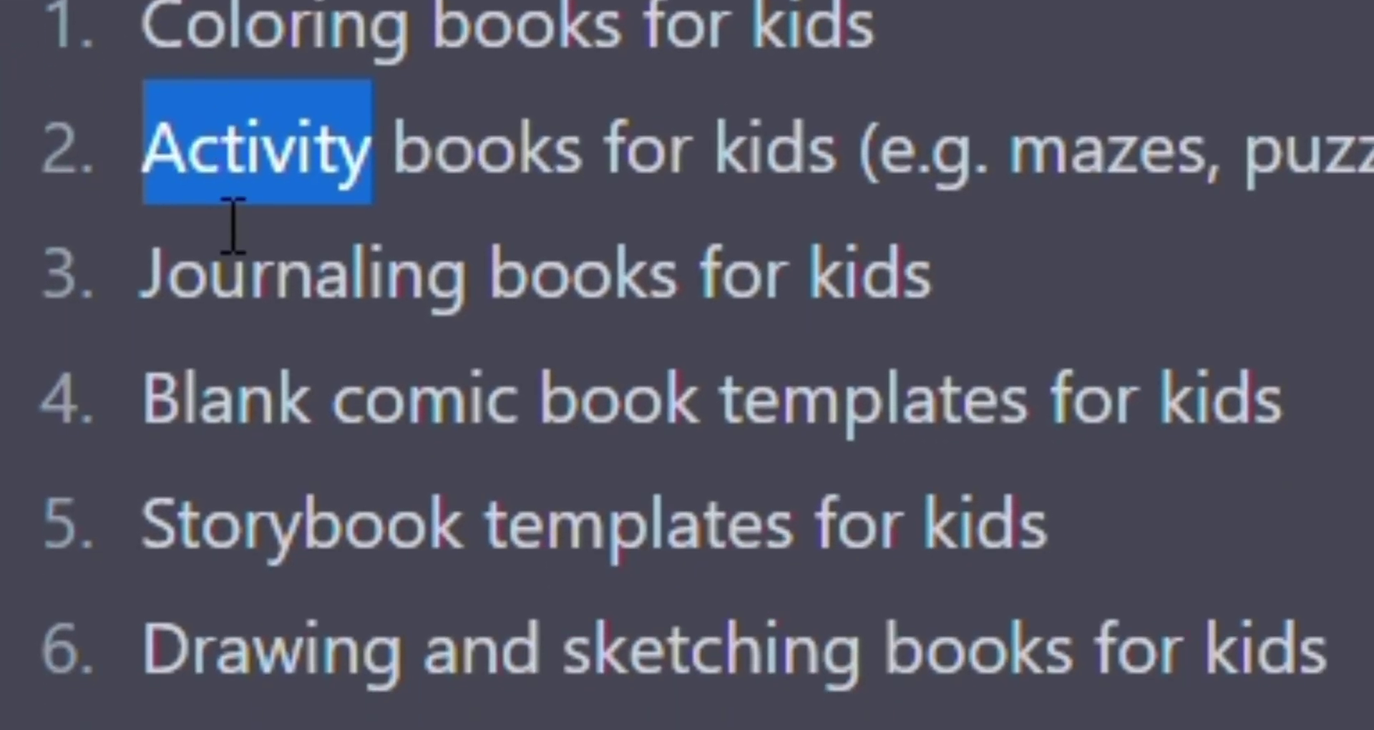
double_click(236, 283)
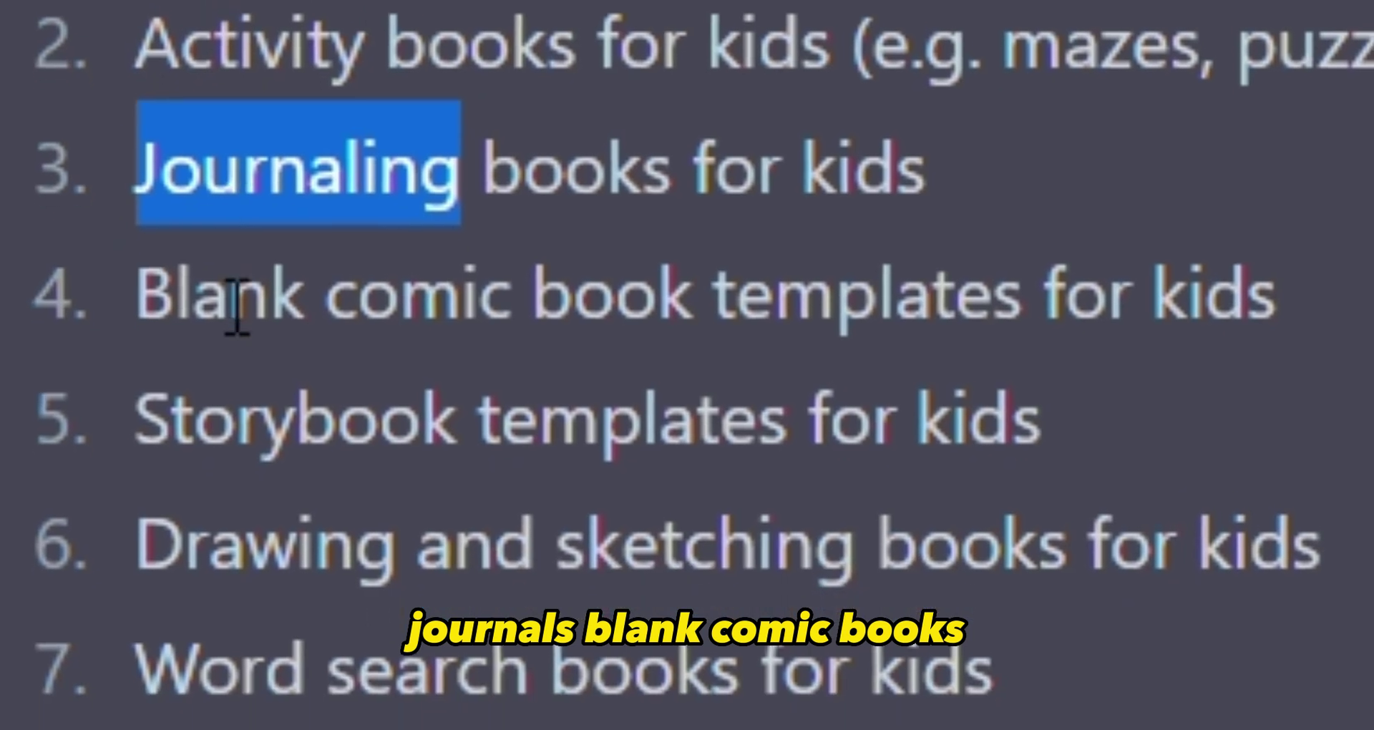
double_click(240, 412)
double_click(237, 469)
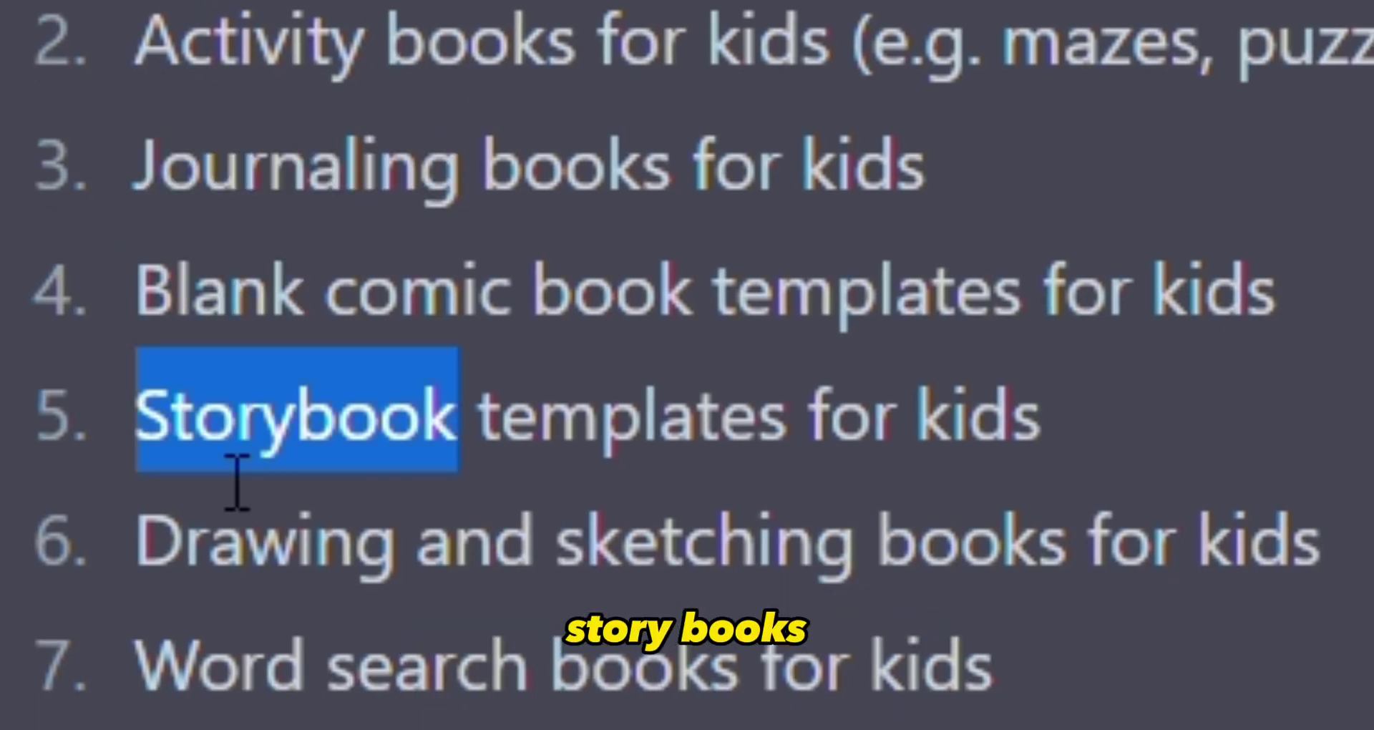
double_click(240, 583)
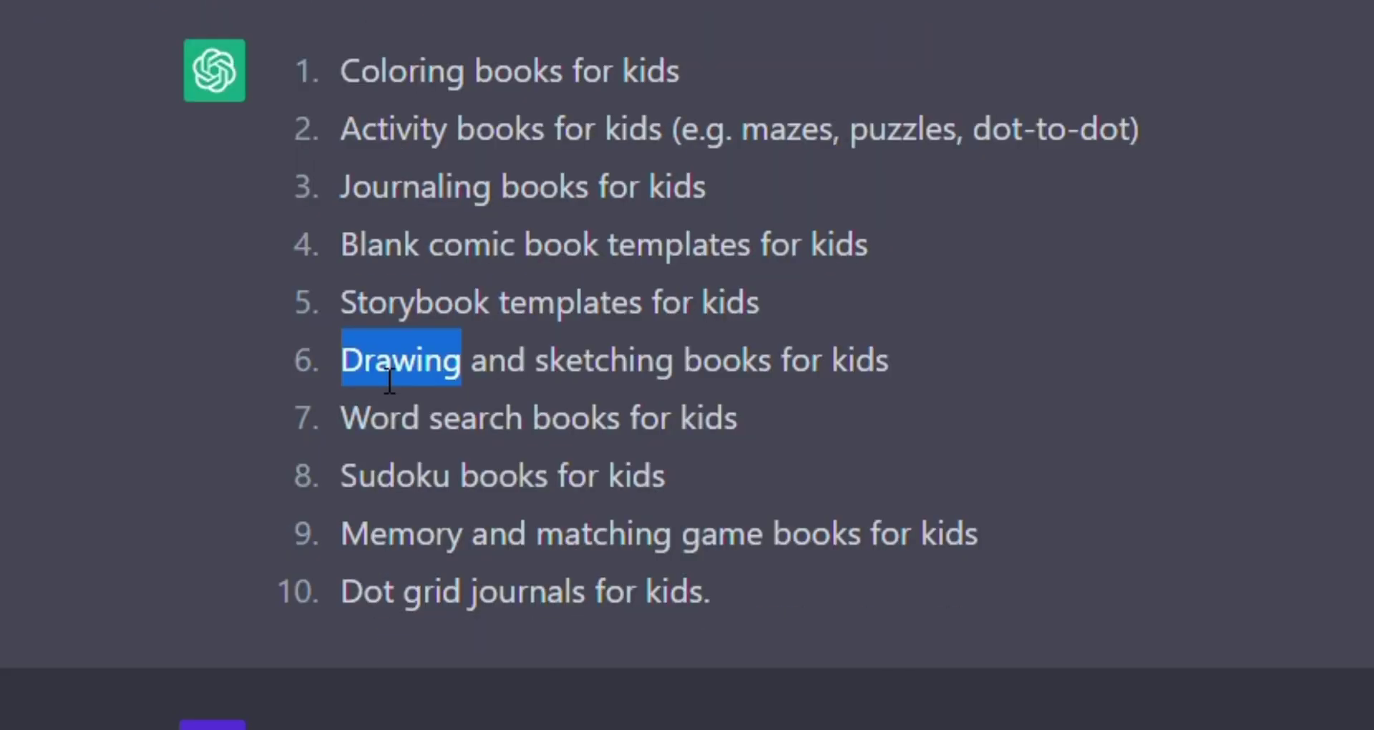
- Highlight the ninth suggested niche, "Memory and matching game books for kids"
double_click(397, 533)
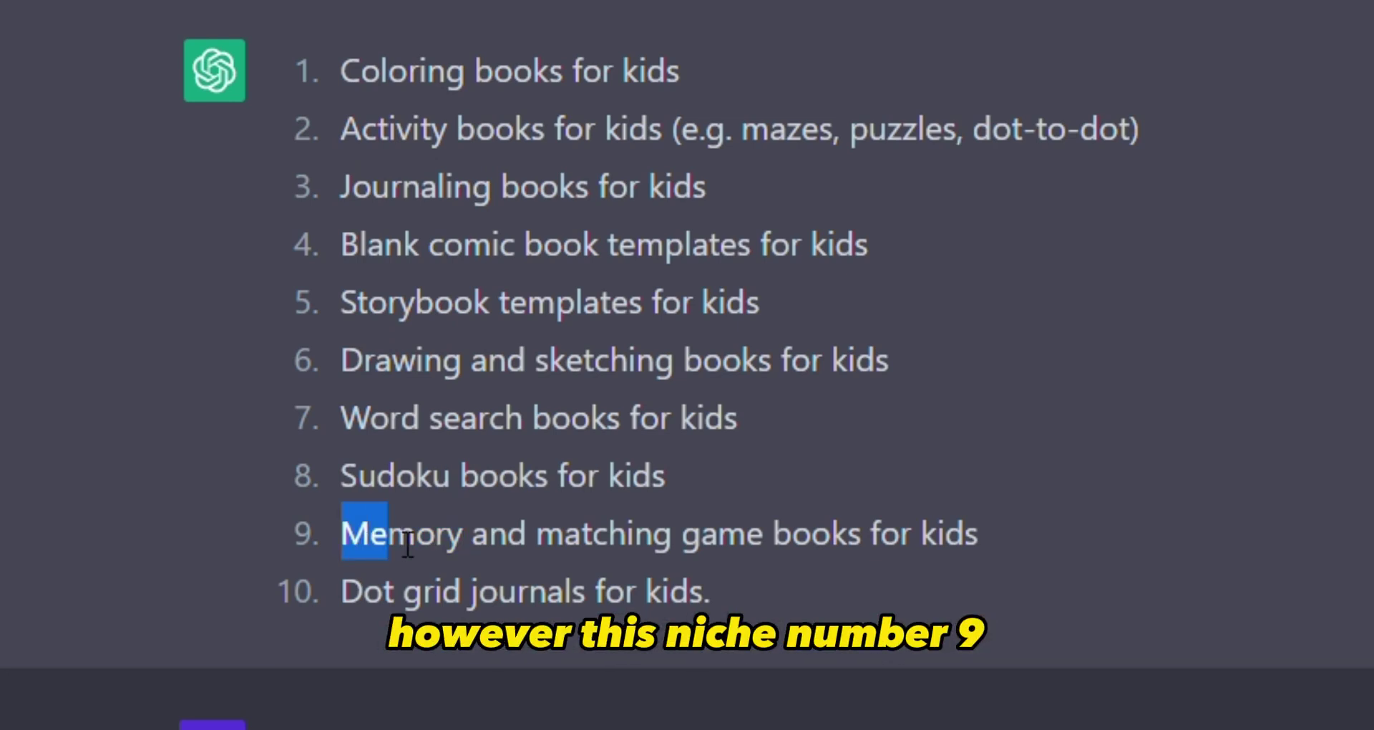
drag(407, 545, 466, 547)
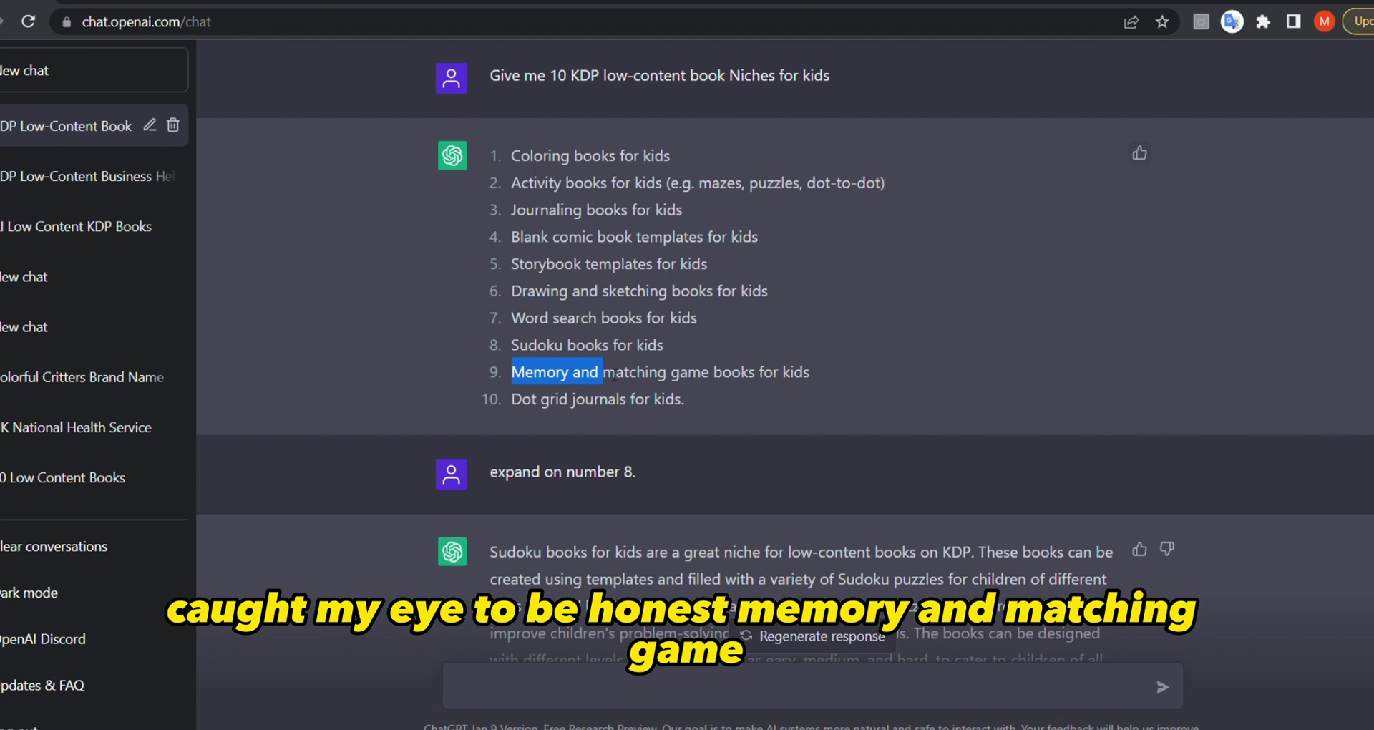
drag(614, 375, 797, 373)
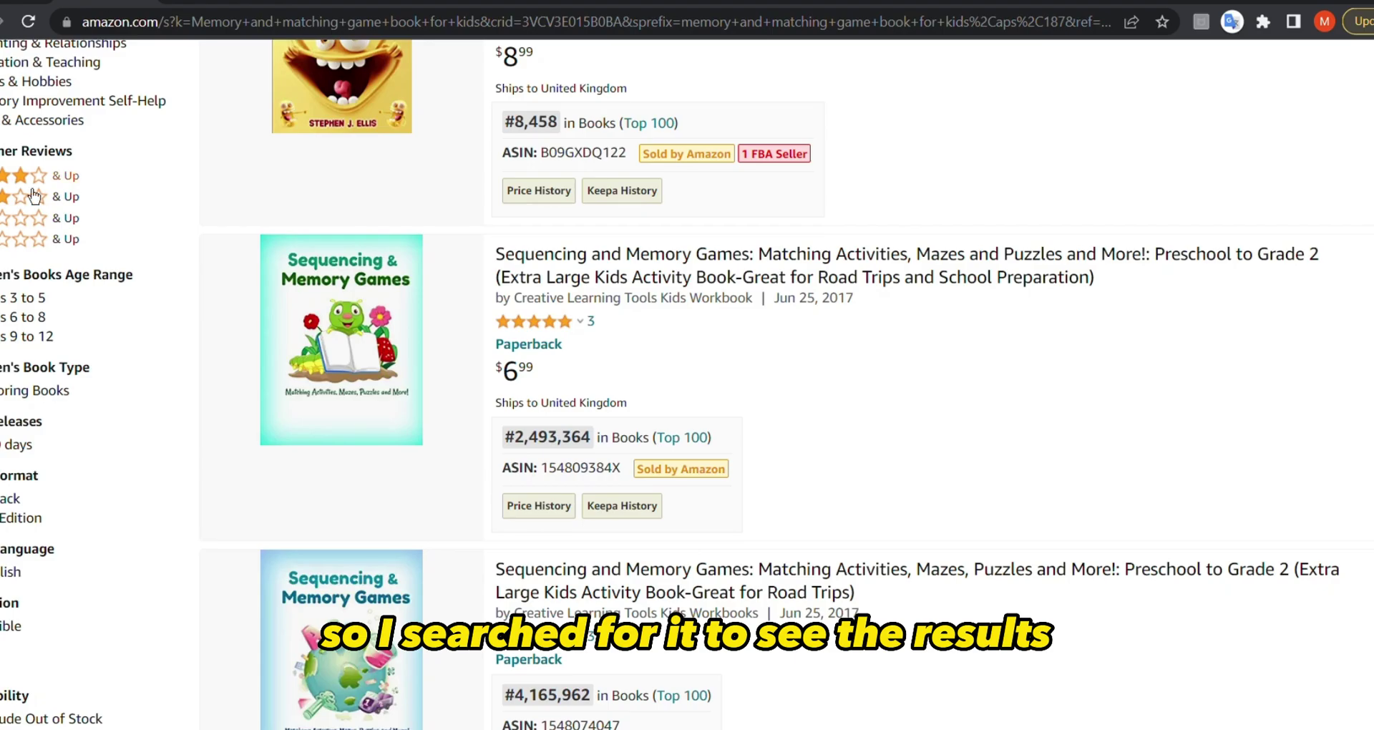
- Switch to Amazon and examine the result count, sales ranks and ratings for "Memory and matching game book for kids"
scroll(34, 195, up, 5)
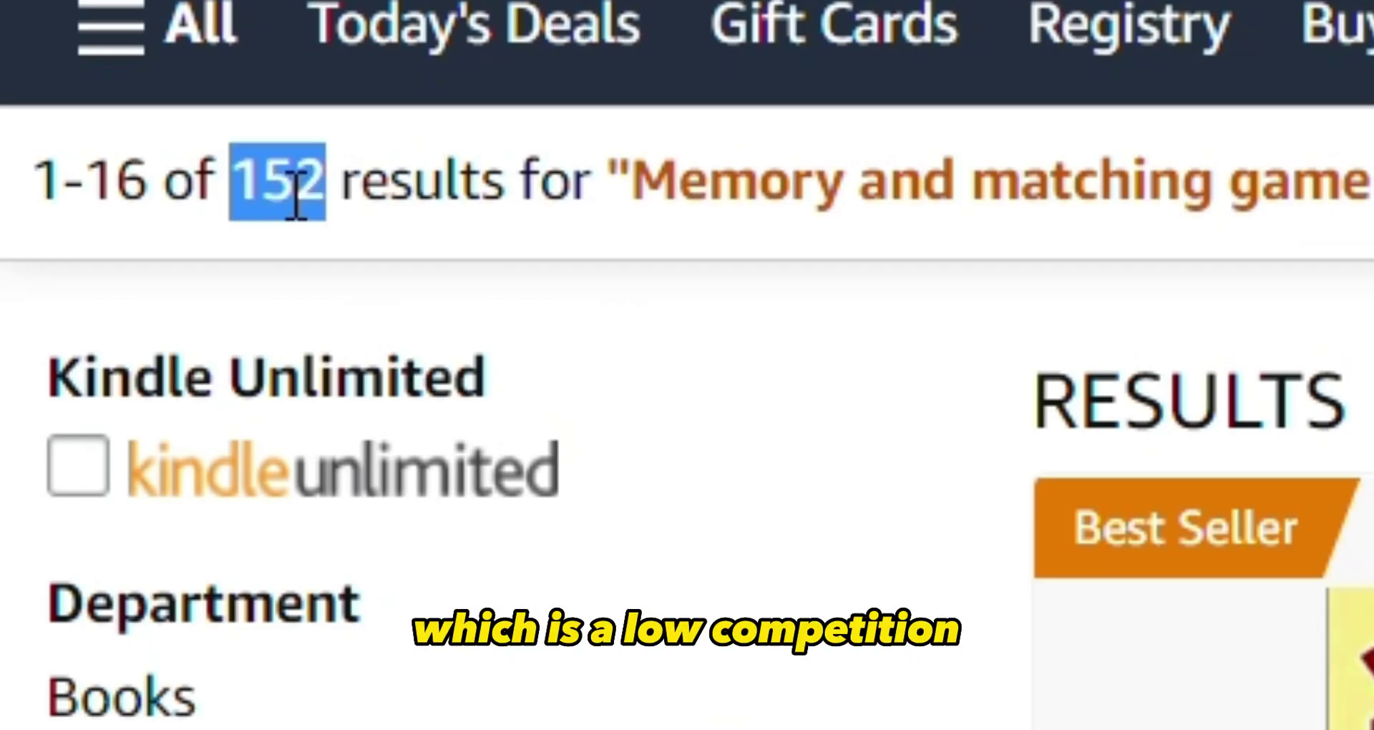
click(297, 200)
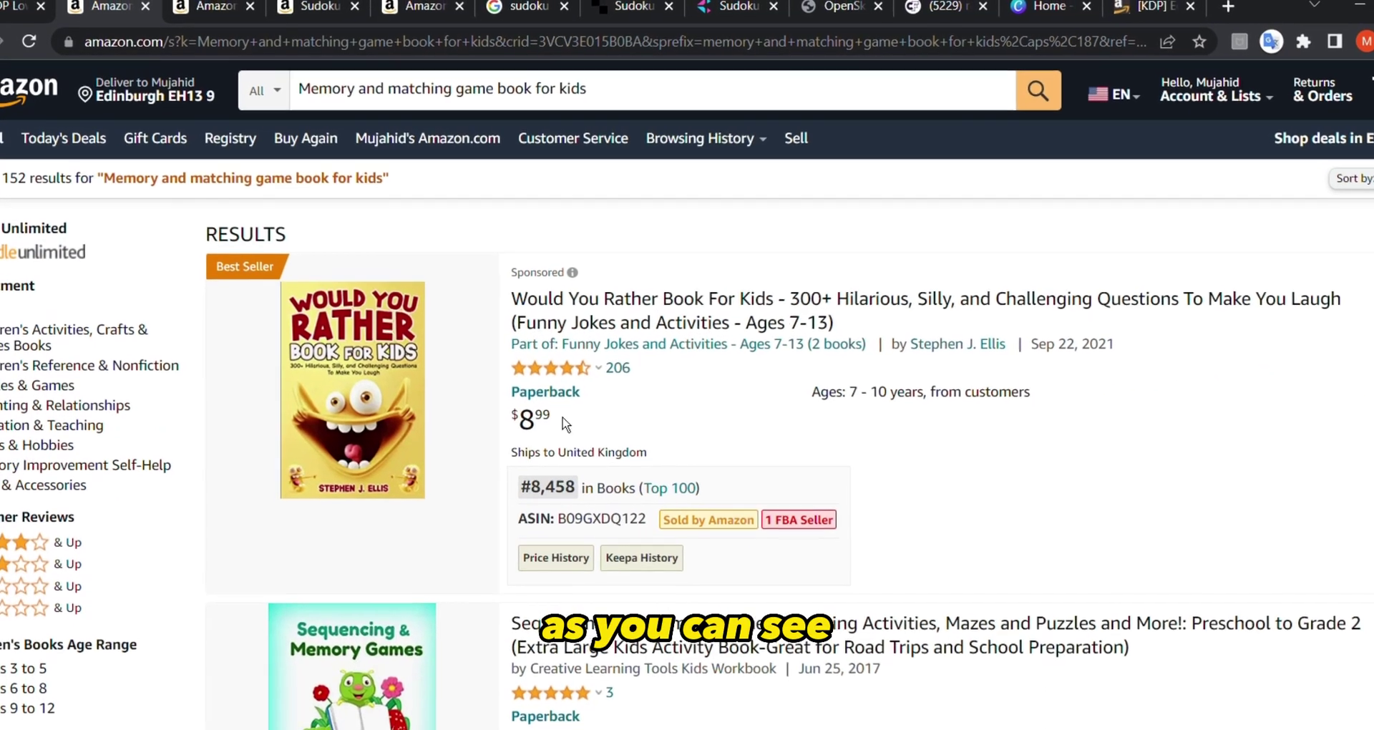
mouse_move(334, 342)
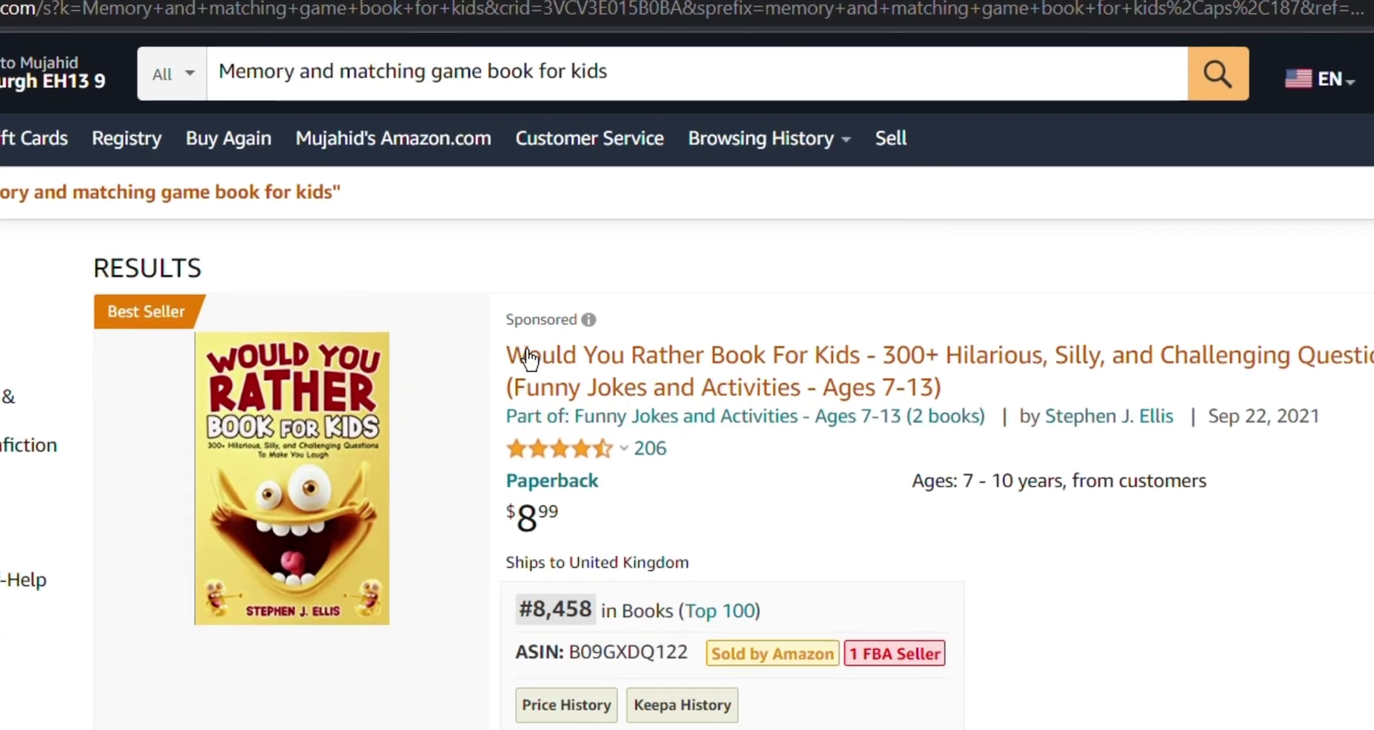
scroll(568, 487, down, 3)
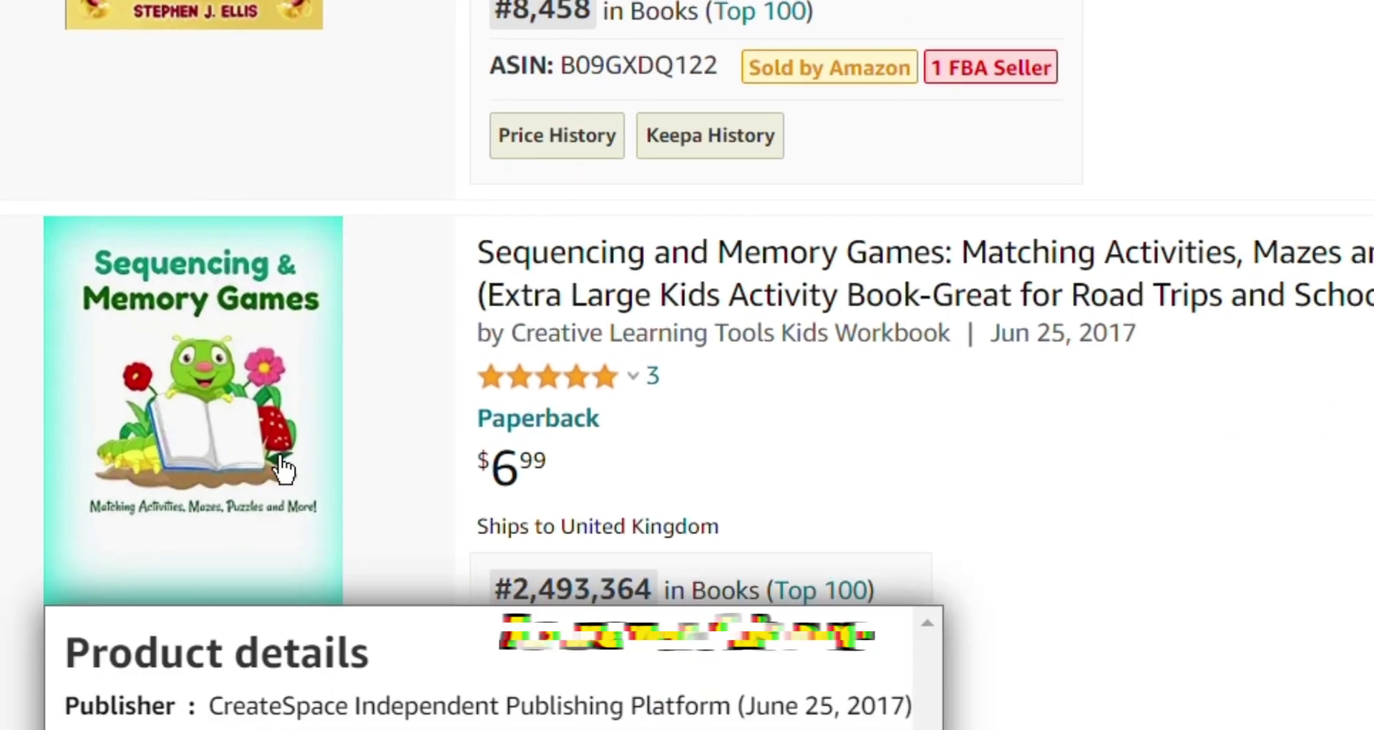
mouse_move(294, 425)
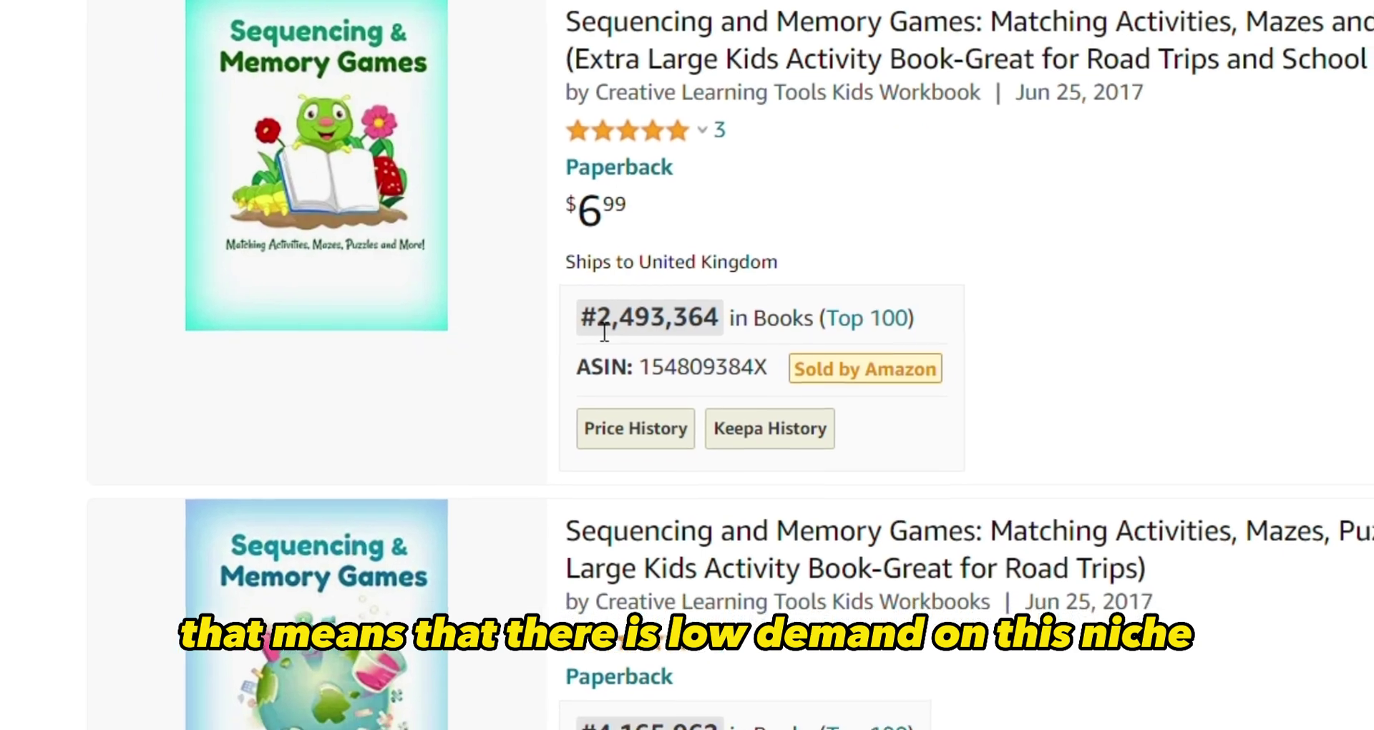
scroll(547, 445, down, 4)
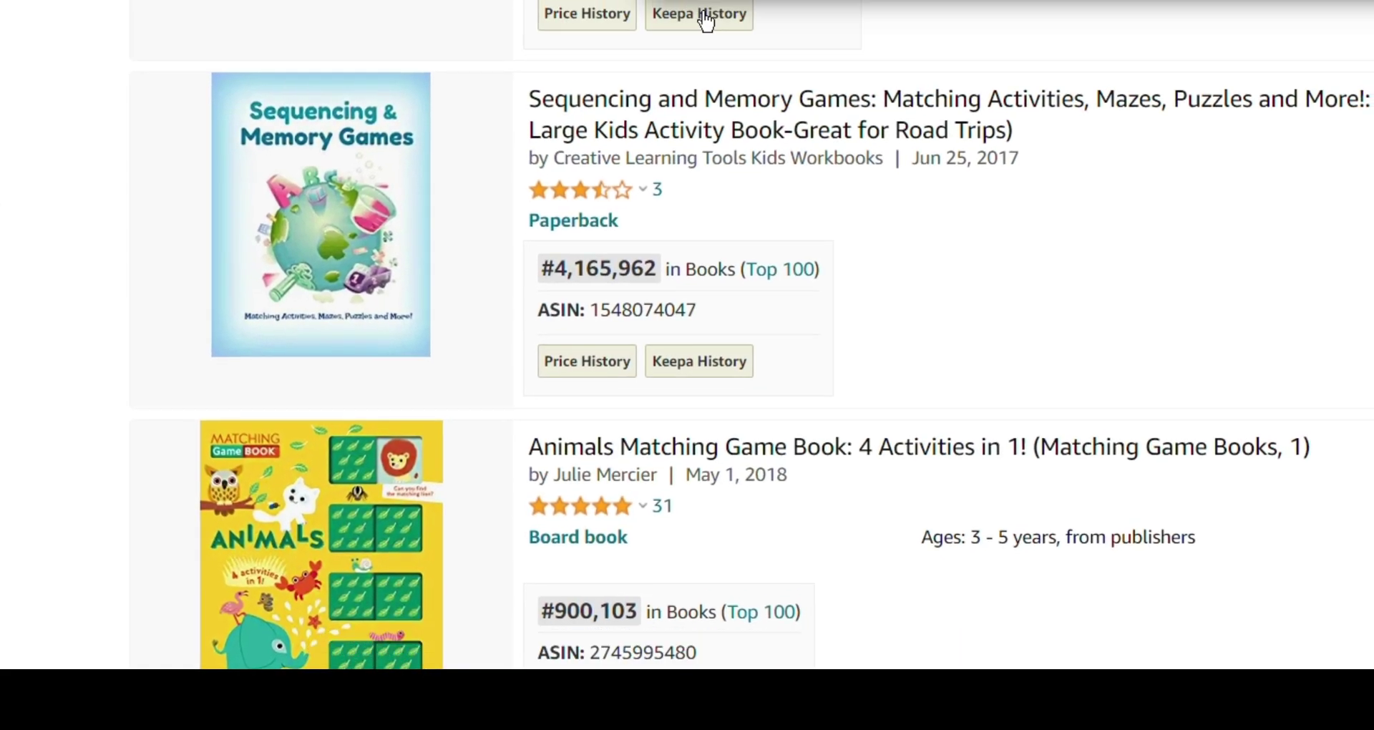
mouse_move(596, 323)
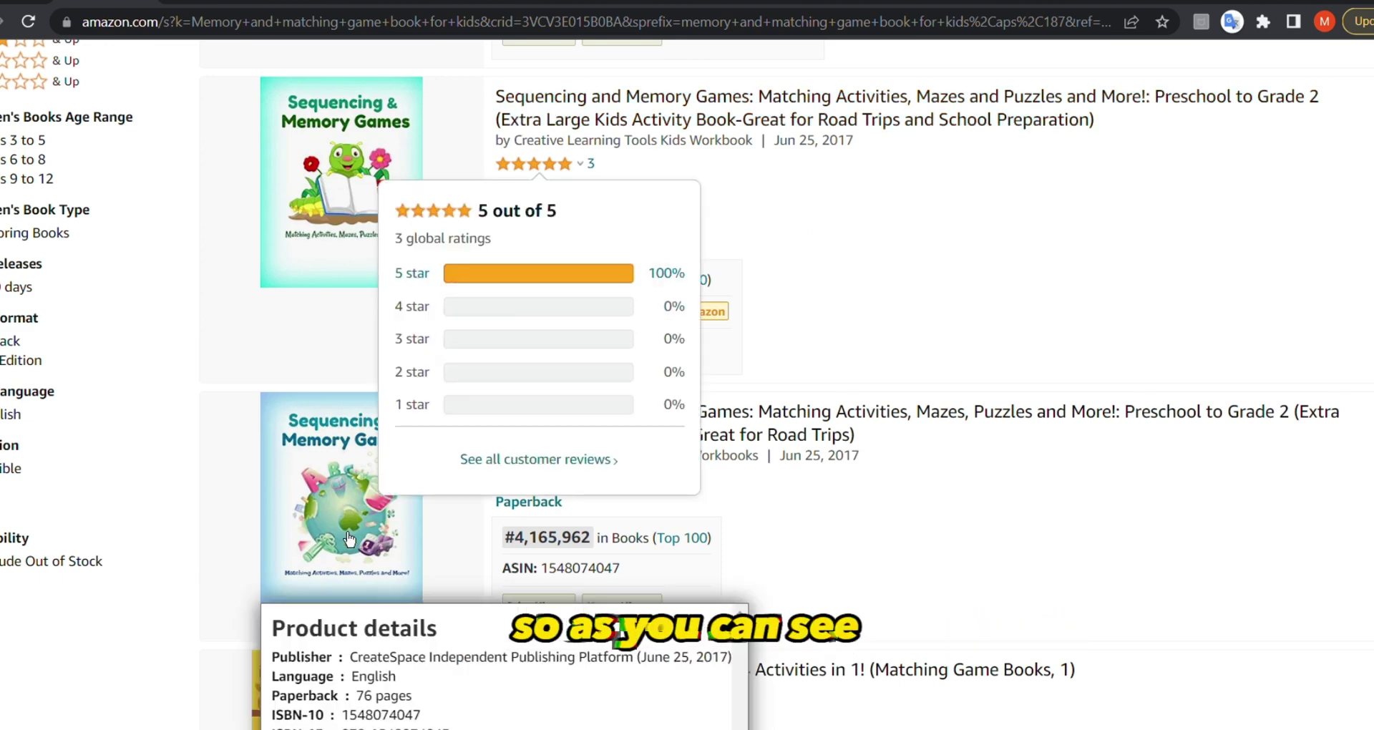
scroll(148, 267, up, 6)
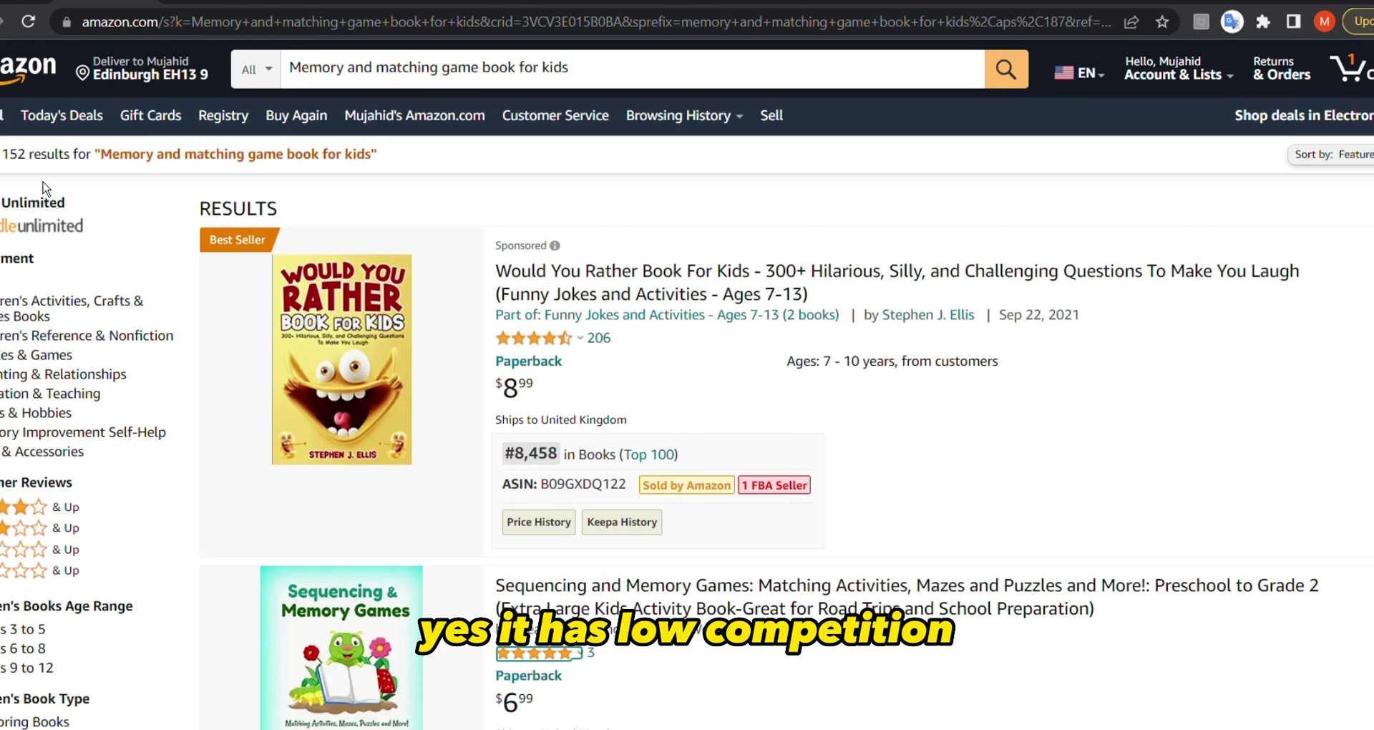
scroll(522, 348, down, 6)
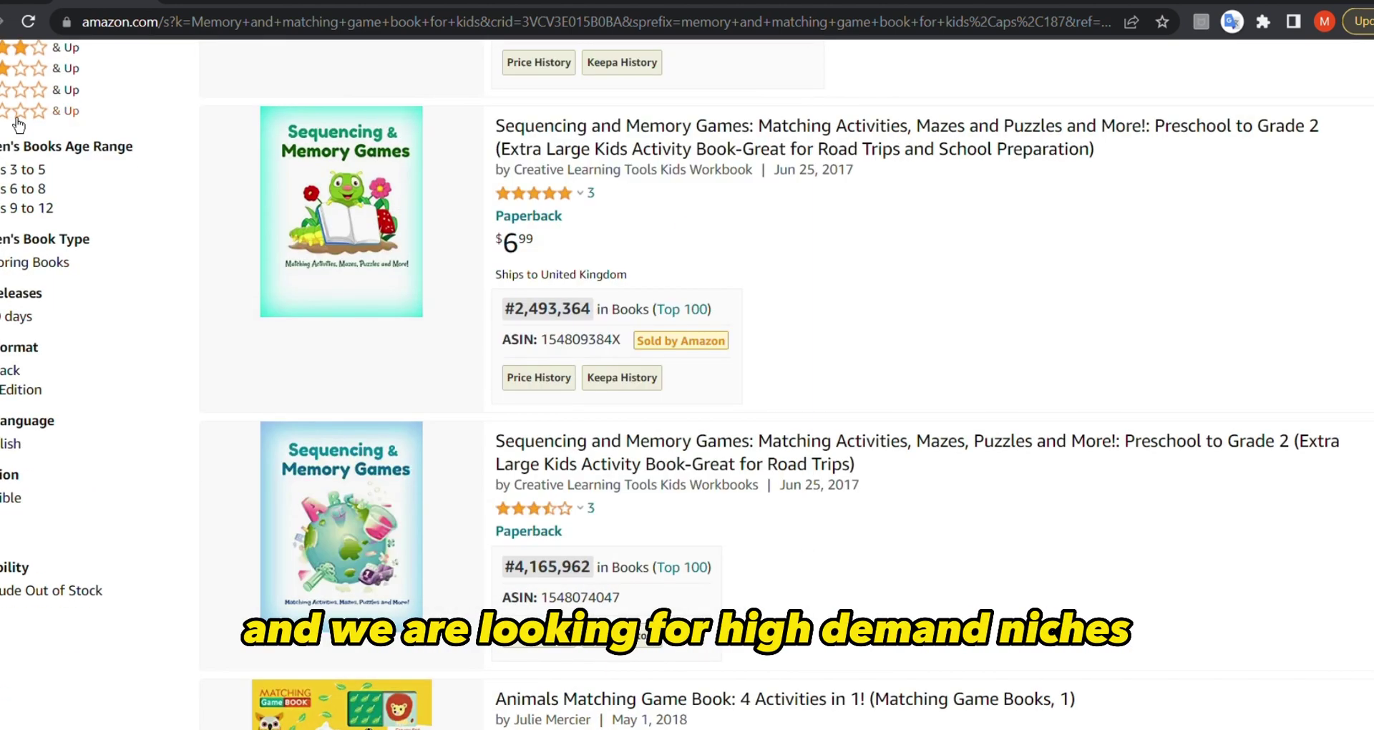
- Pick out "Sudoku books for kids" in ChatGPT's niche list and check its number of results on Amazon
key(ctrl+shift+Tab)
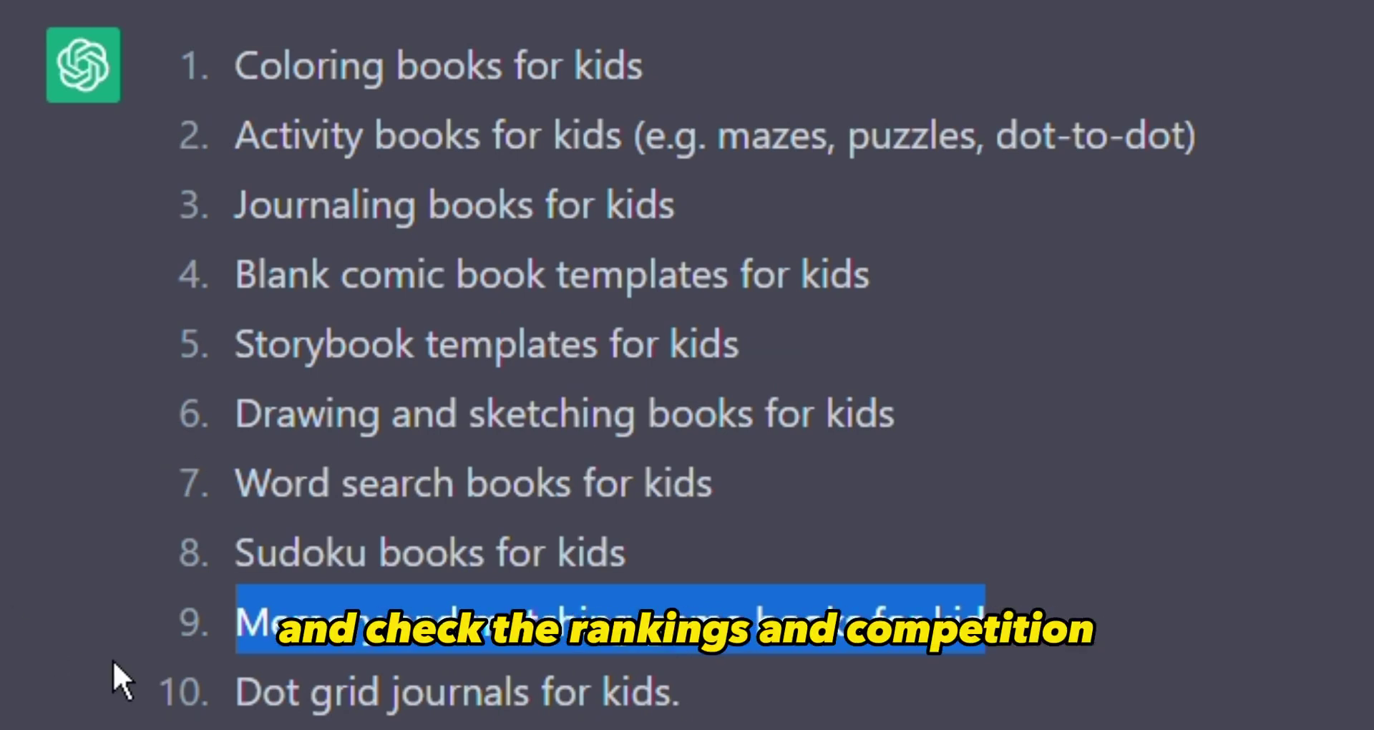
double_click(310, 565)
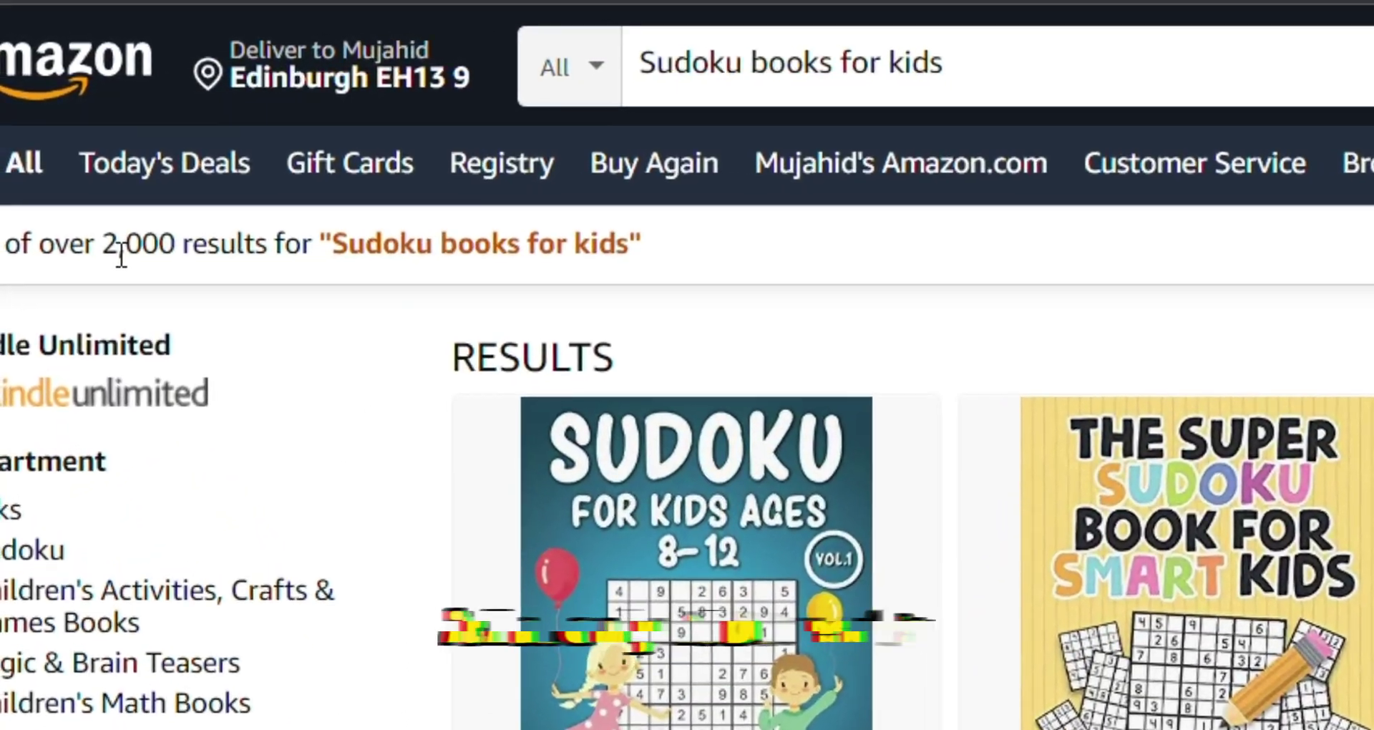
drag(80, 208, 140, 212)
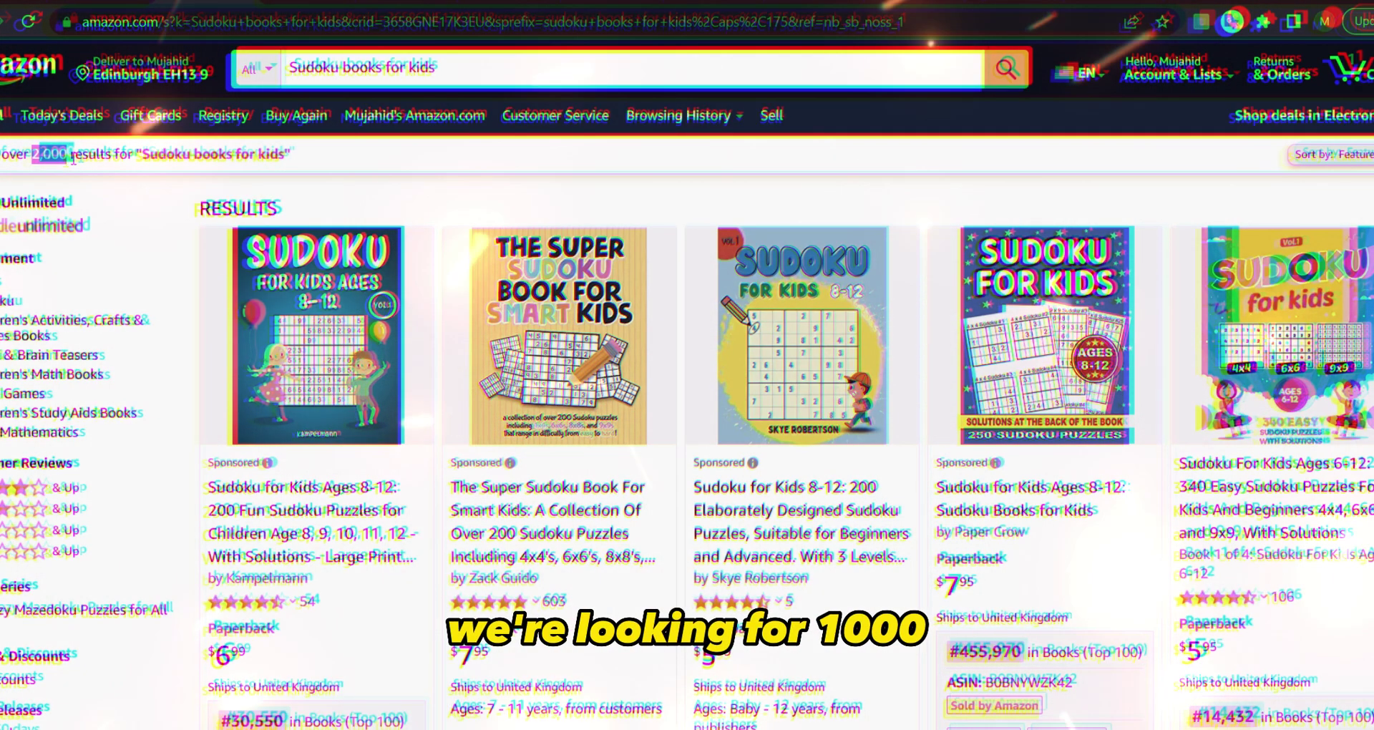
click(72, 159)
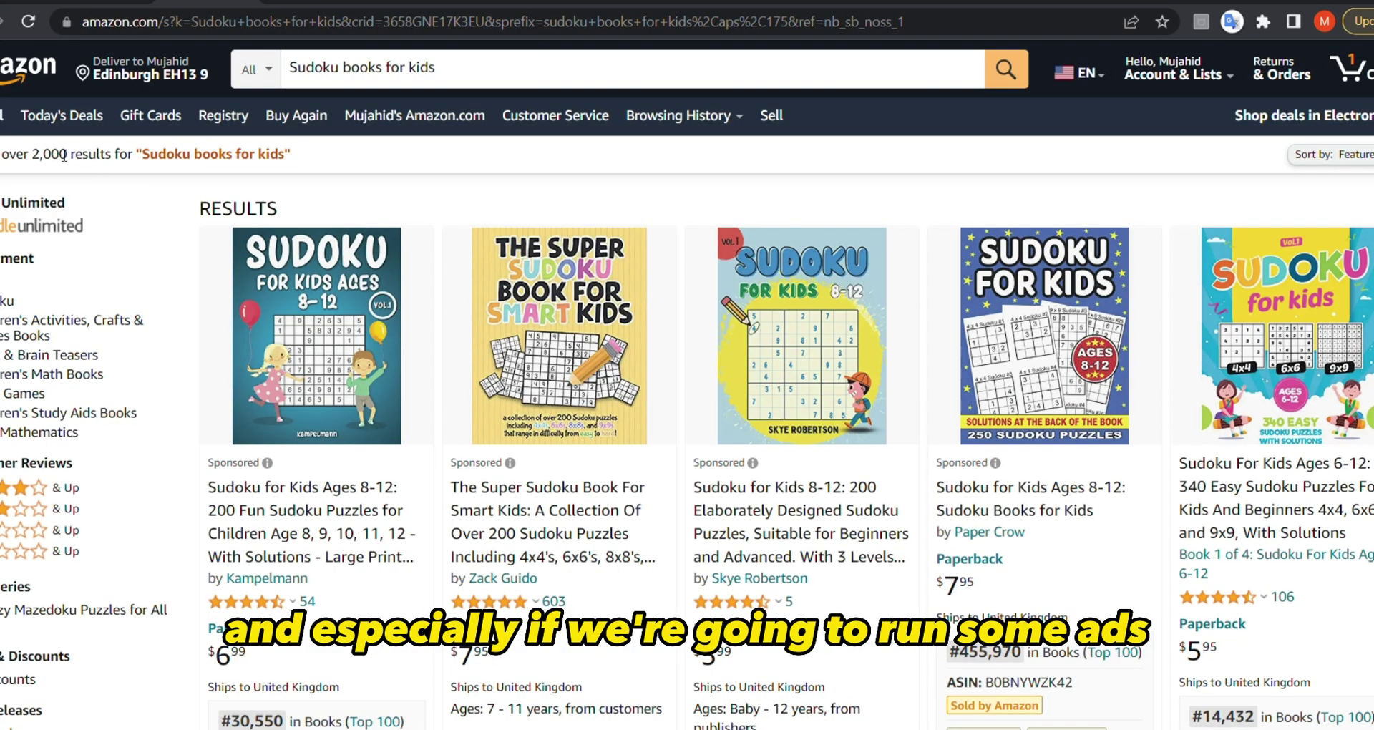
- Examine the sales ranks of the listed books in the Amazon results for "Sudoku books for kids"
scroll(64, 154, down, 1)
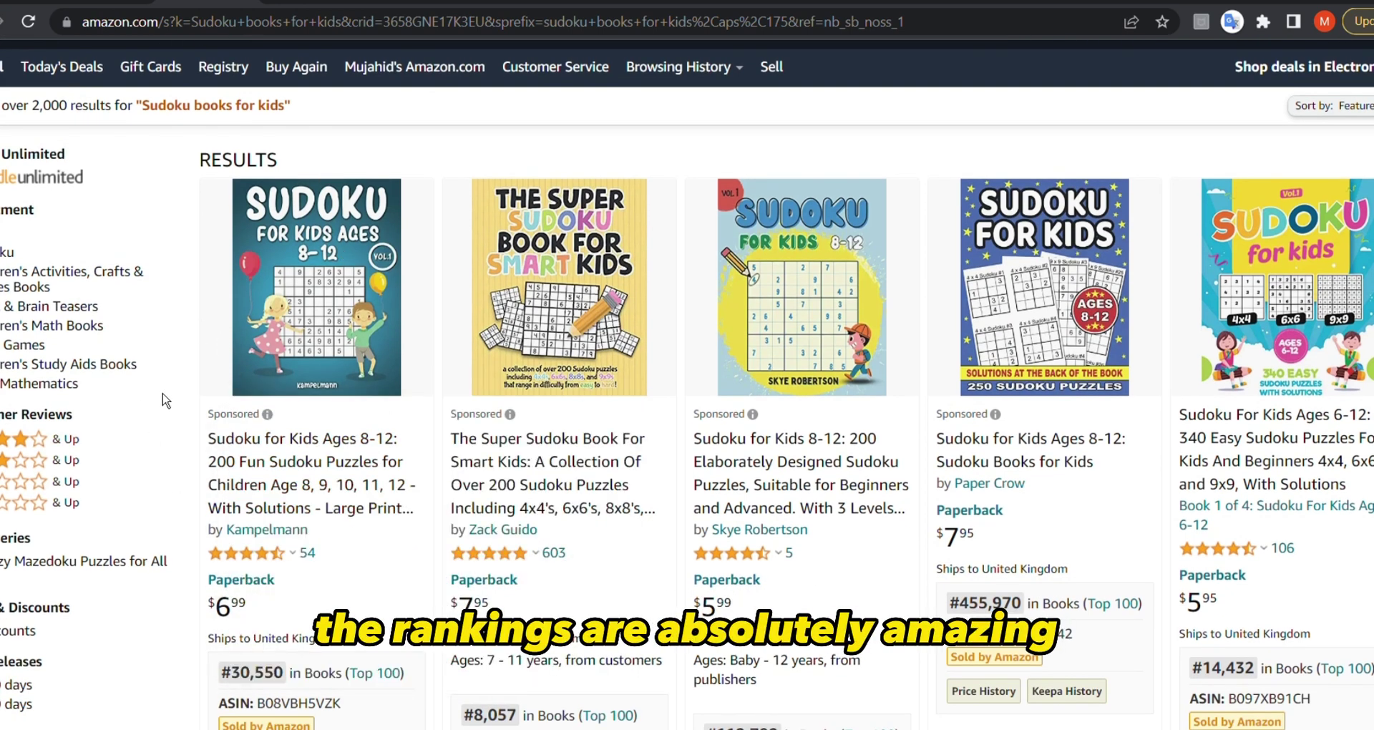
scroll(165, 399, down, 1)
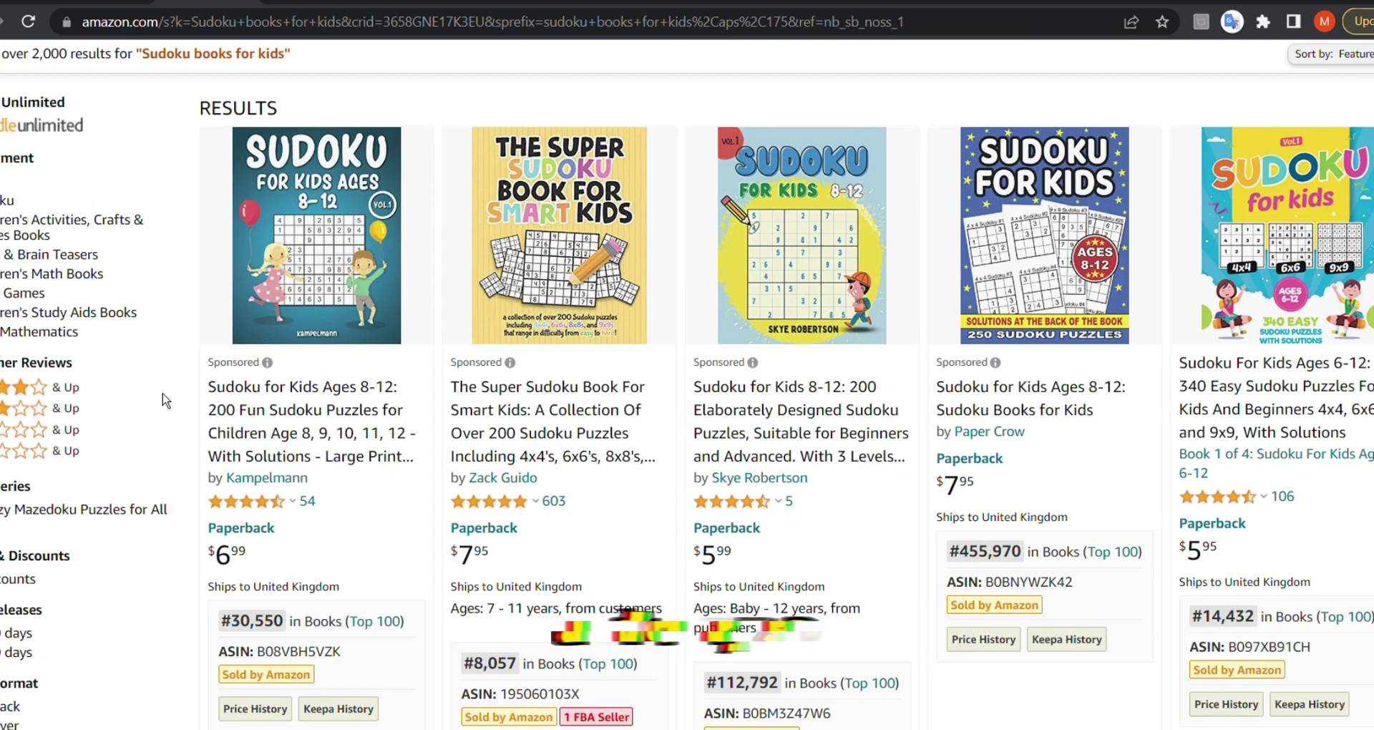
scroll(165, 400, down, 1)
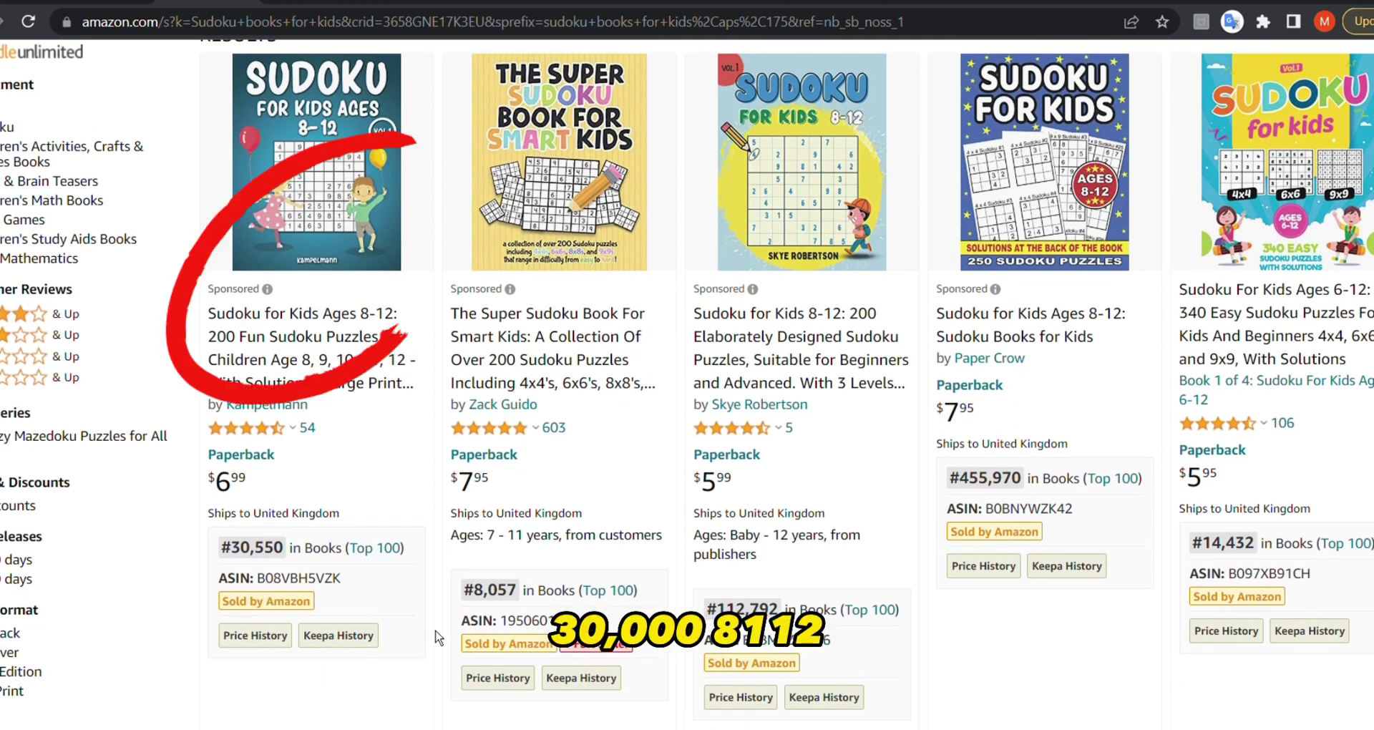
scroll(438, 637, down, 4)
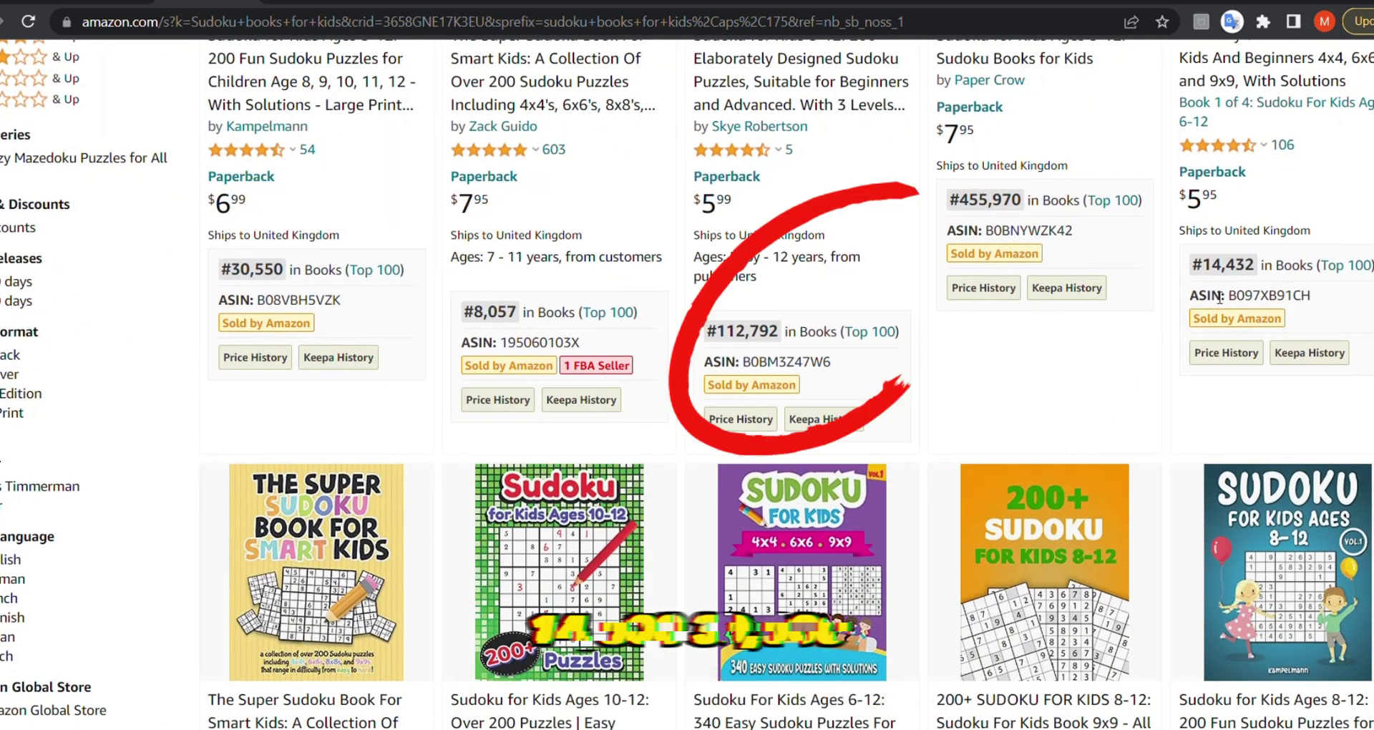
scroll(973, 236, down, 6)
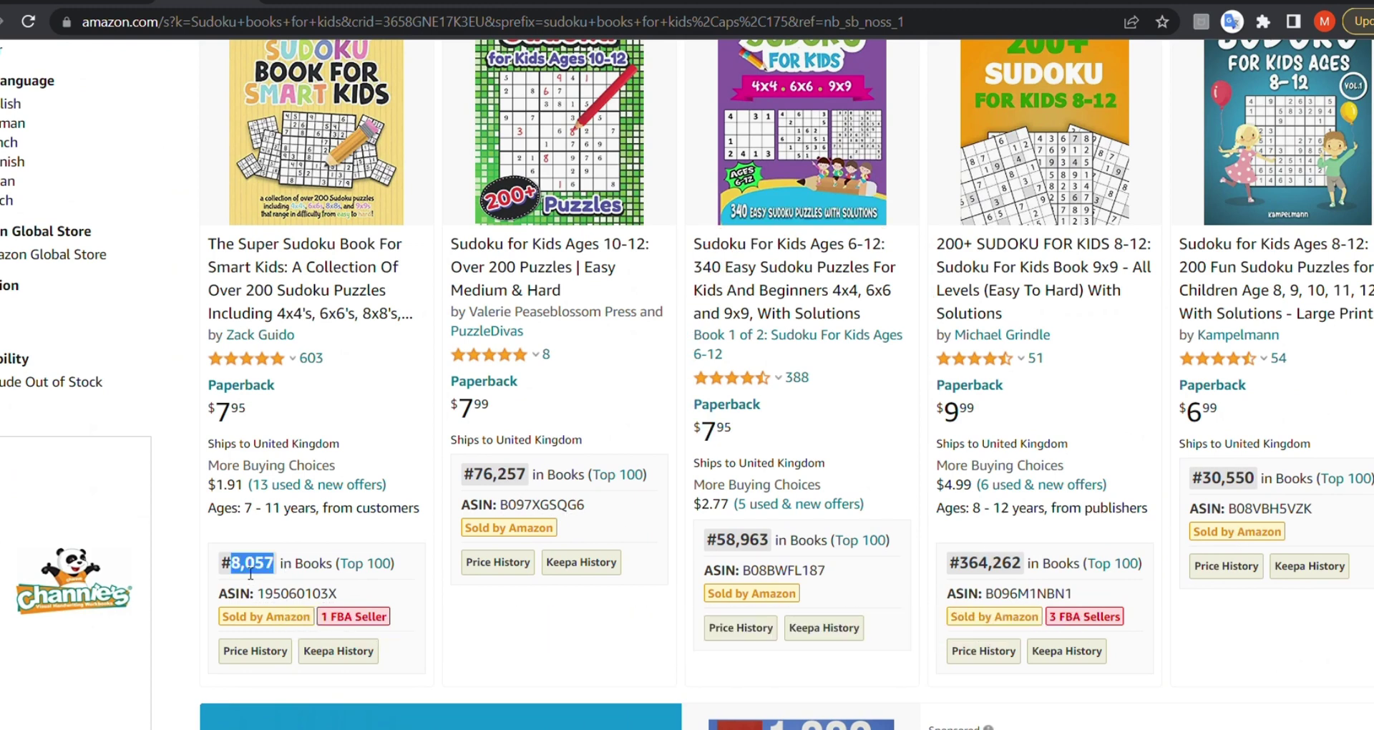
scroll(343, 544, down, 12)
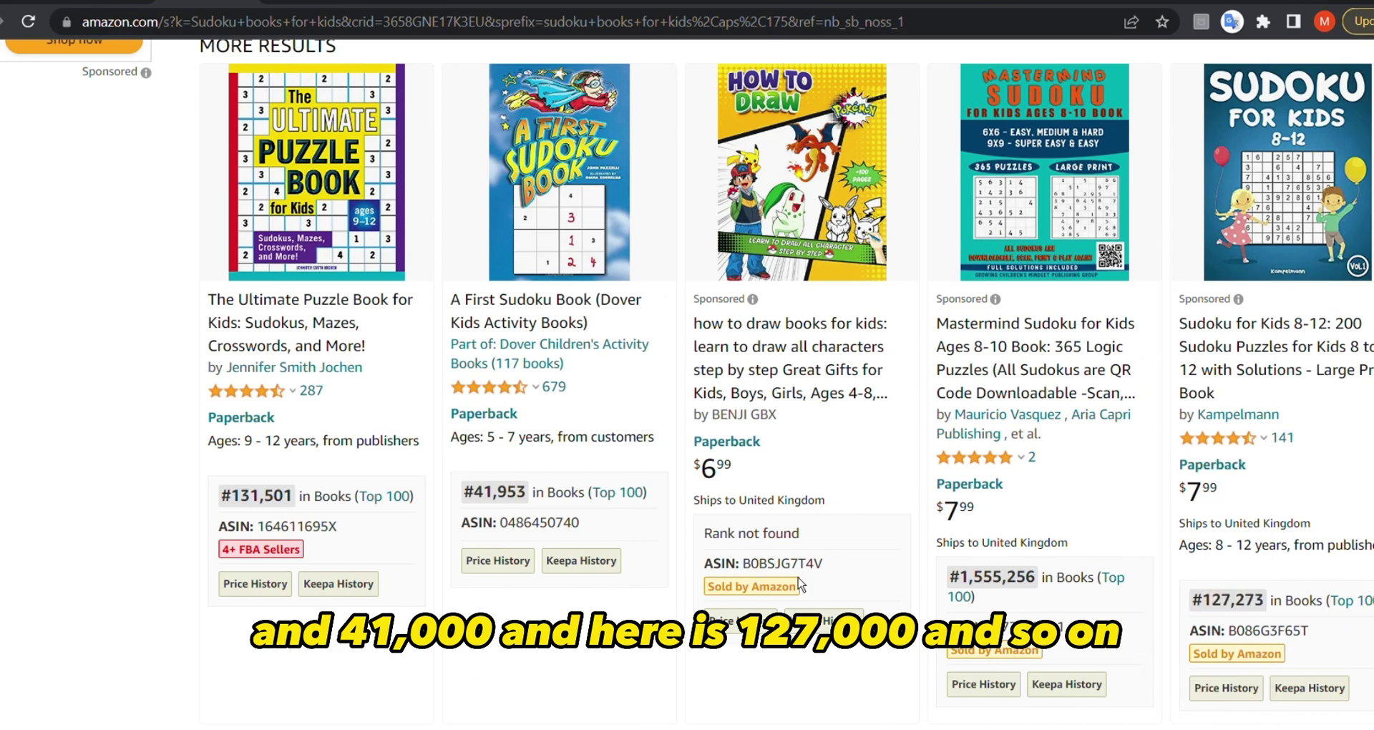
scroll(67, 466, up, 15)
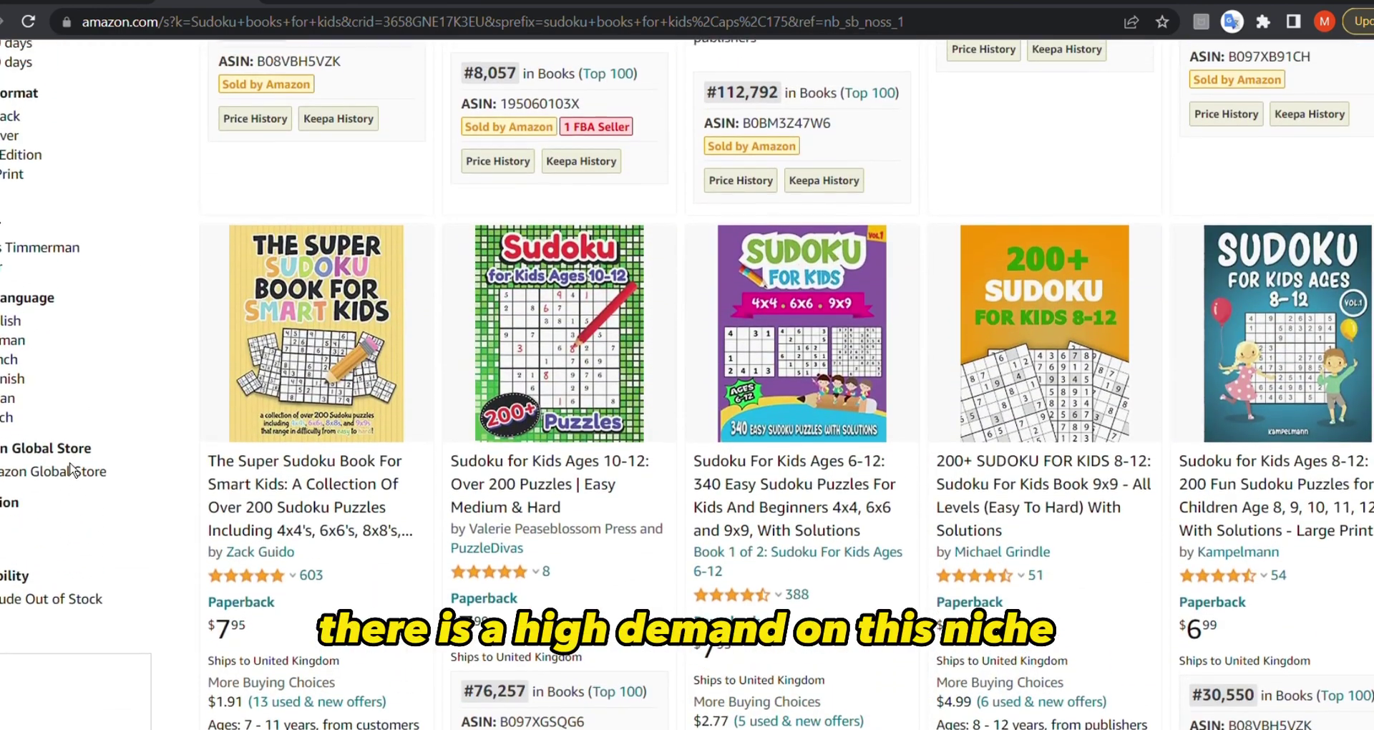
scroll(69, 468, up, 8)
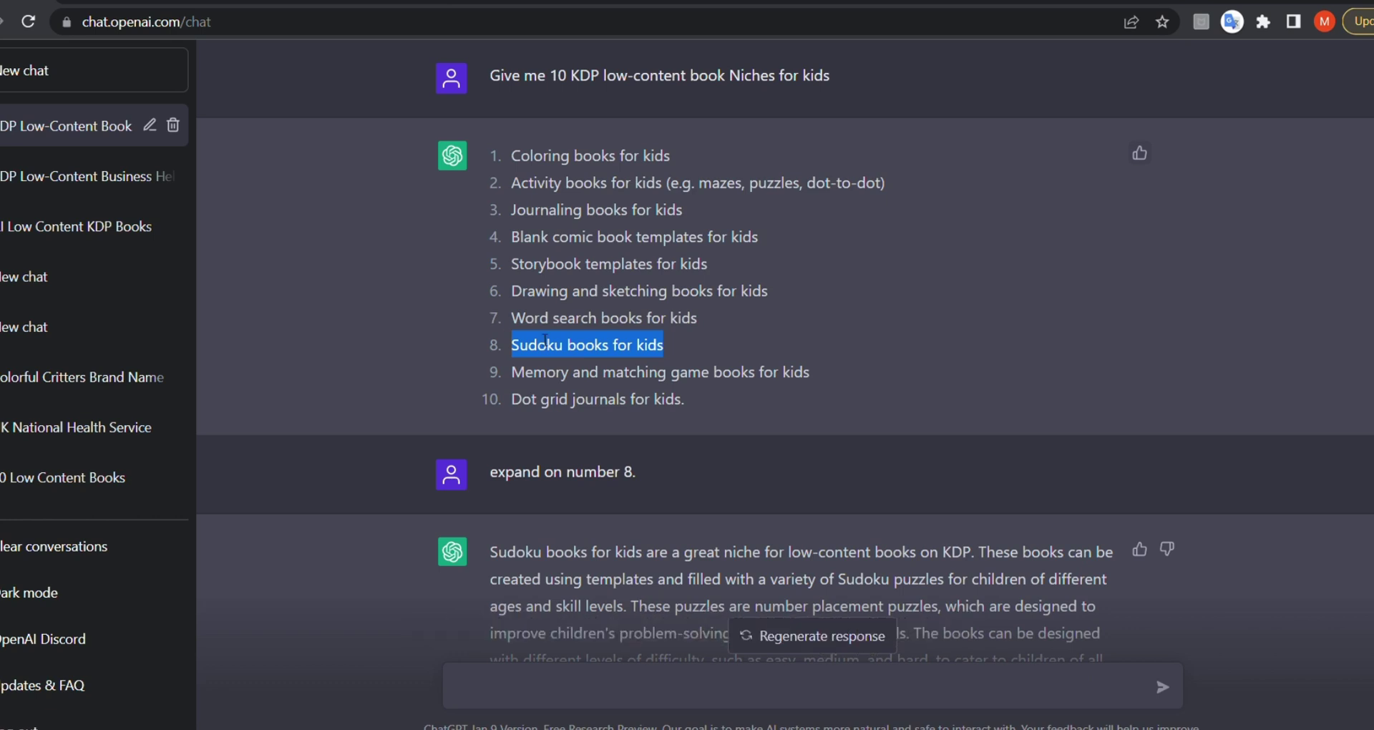
- Return to the ChatGPT conversation and highlight the follow-up prompt "expand on number 8."
drag(488, 474, 550, 482)
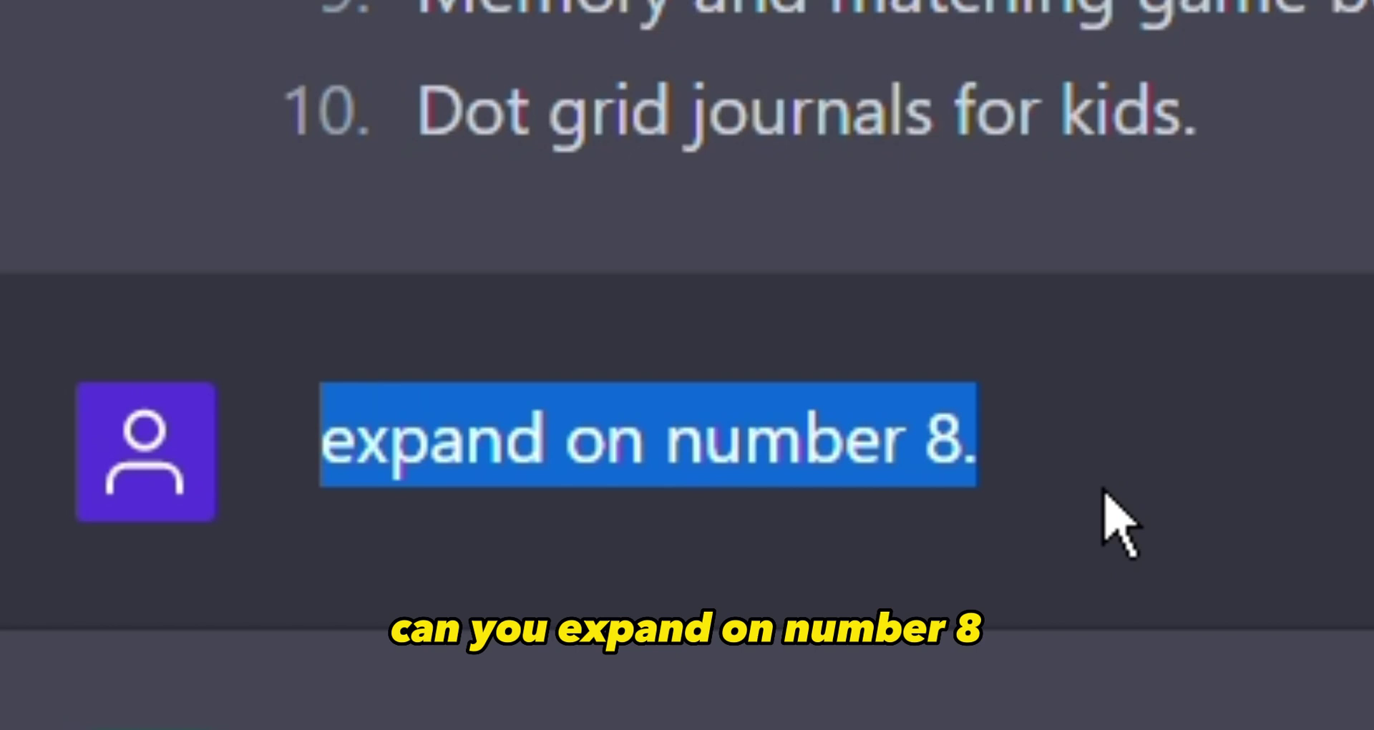
- Read ChatGPT's explanation of the Sudoku books for kids niche, covering the puzzle type, difficulty levels and children's problem-solving and critical thinking skills
click(1106, 503)
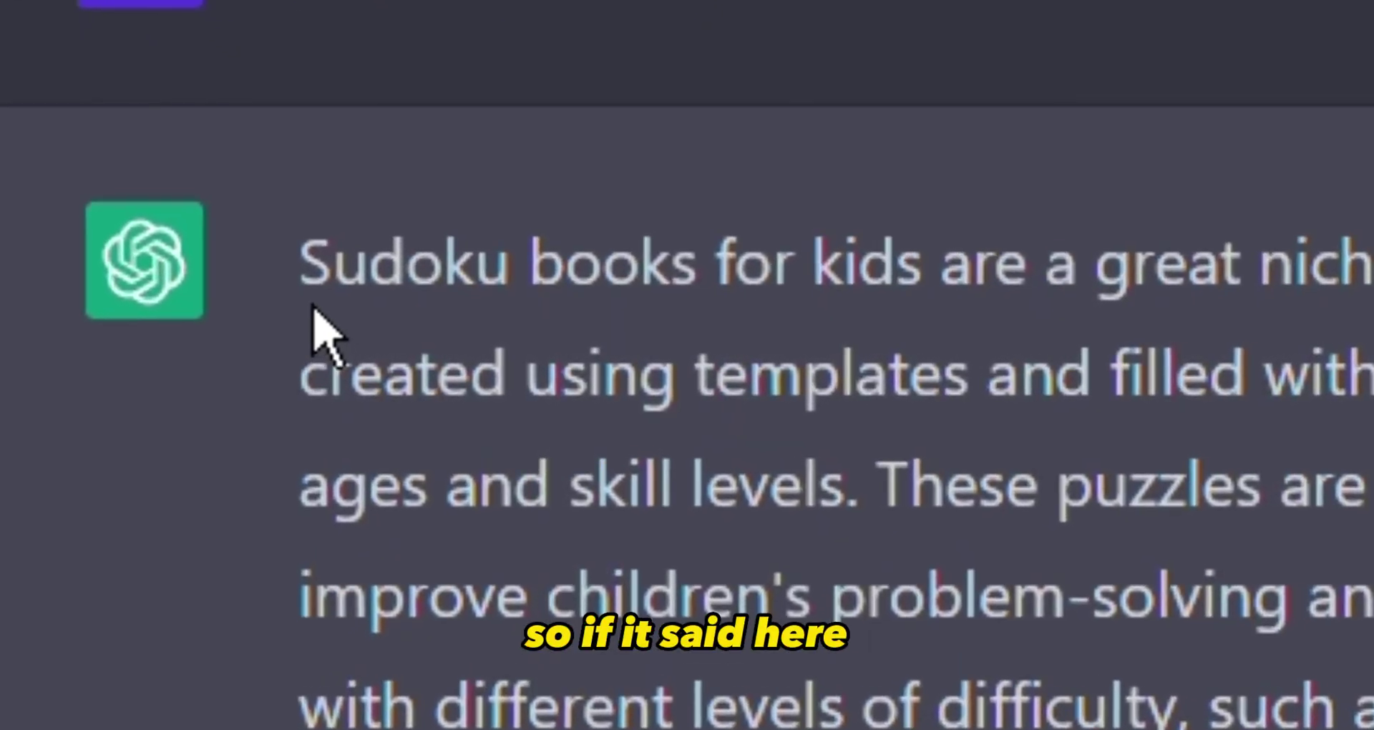
drag(309, 314, 1345, 297)
drag(640, 342, 1370, 343)
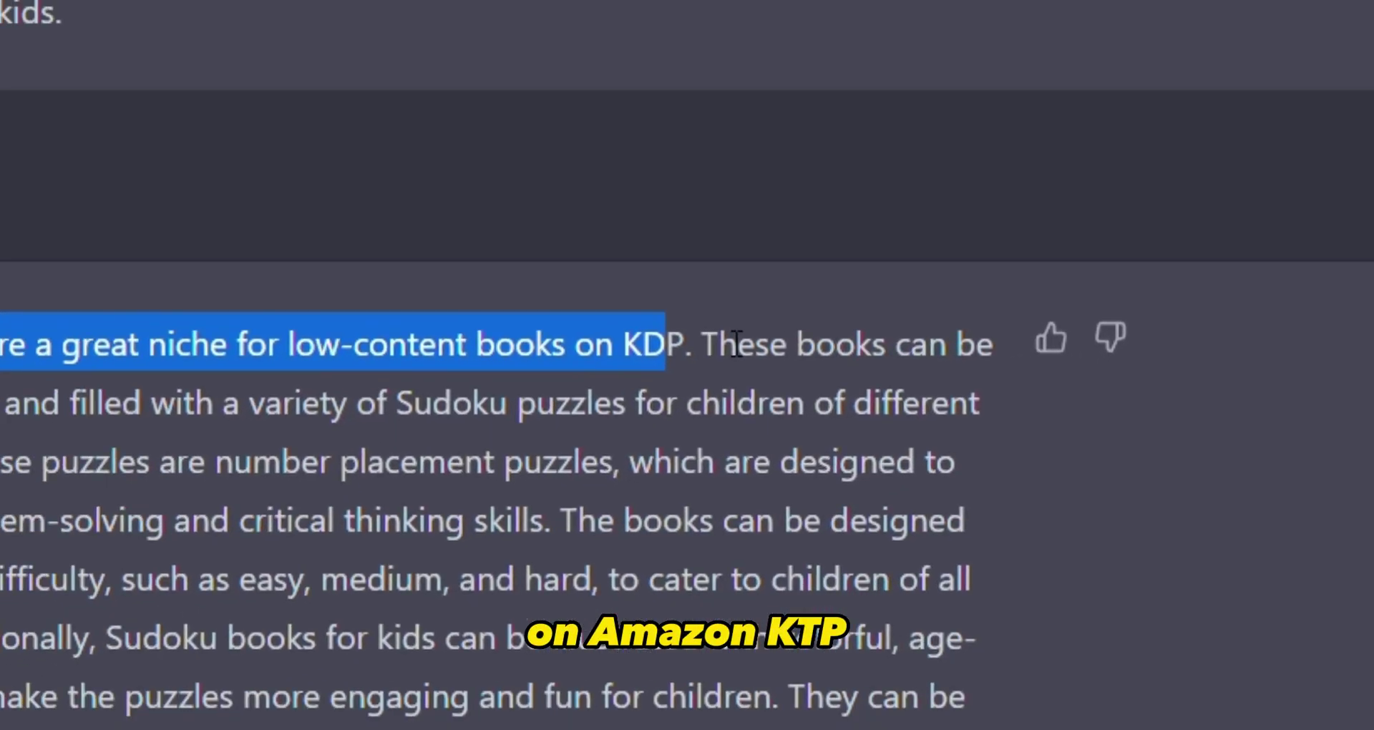
drag(517, 390, 0, 467)
drag(203, 333, 227, 344)
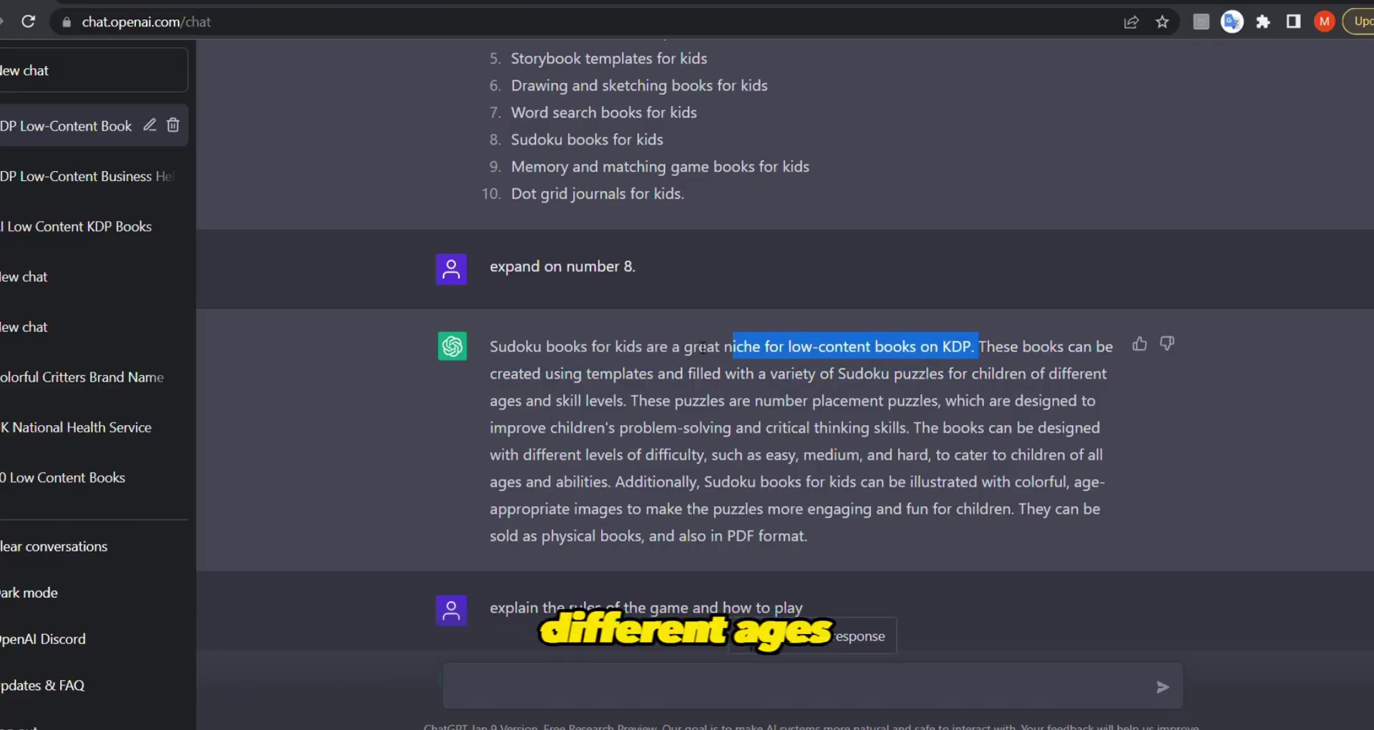
drag(979, 346, 517, 403)
drag(655, 401, 756, 455)
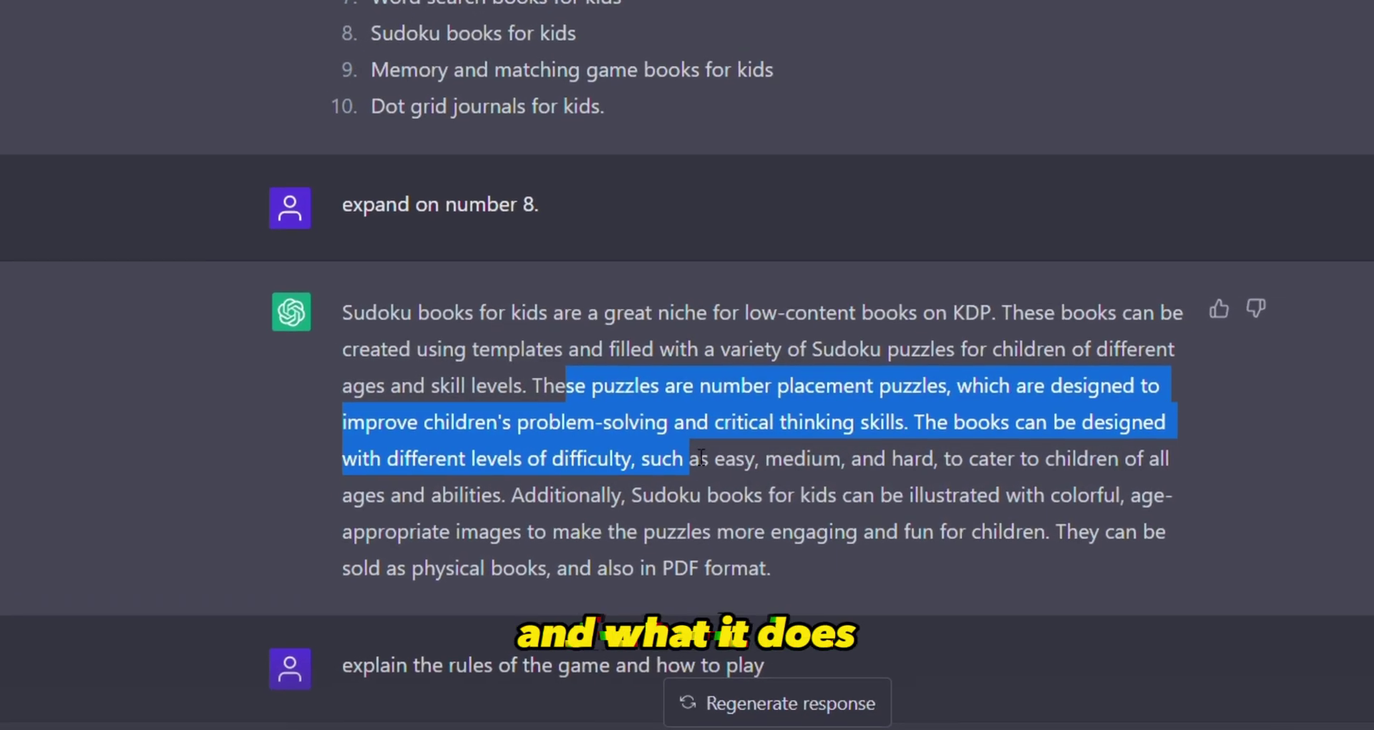
double_click(467, 423)
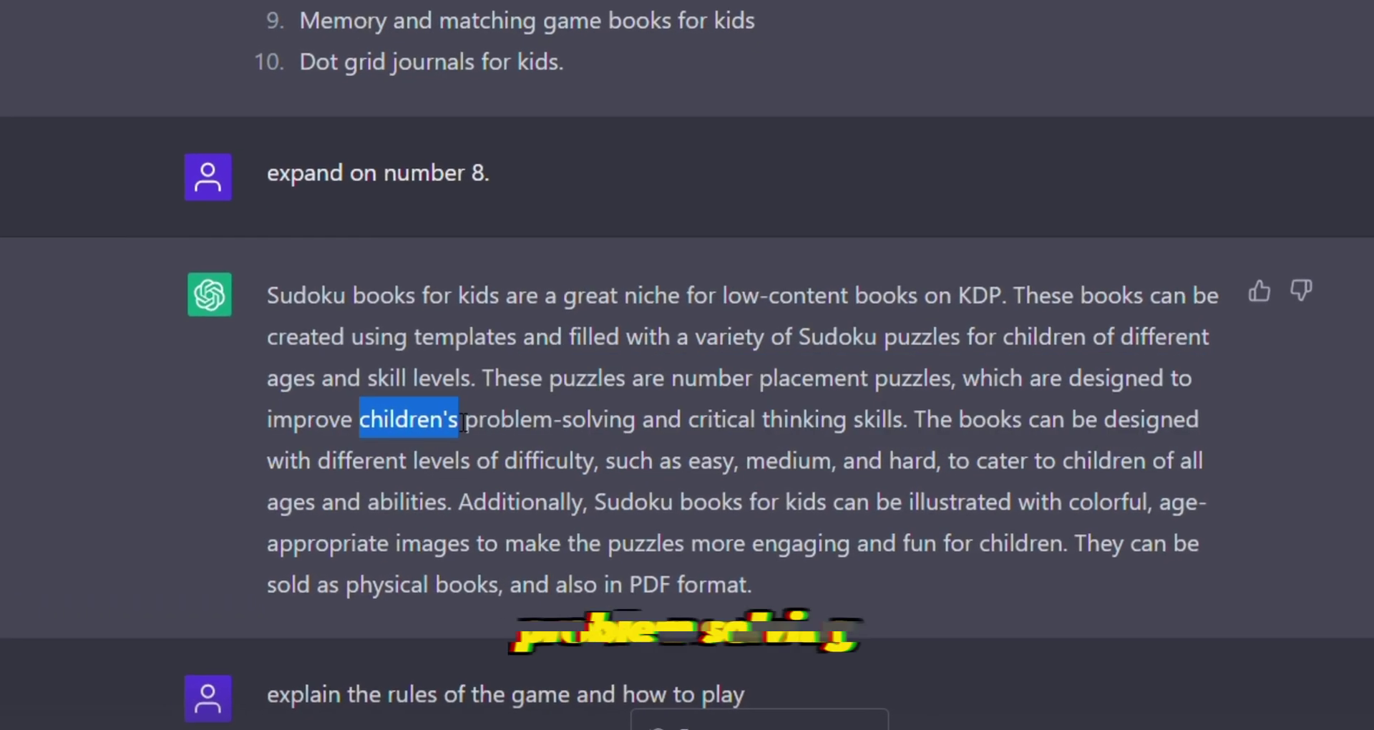
double_click(744, 423)
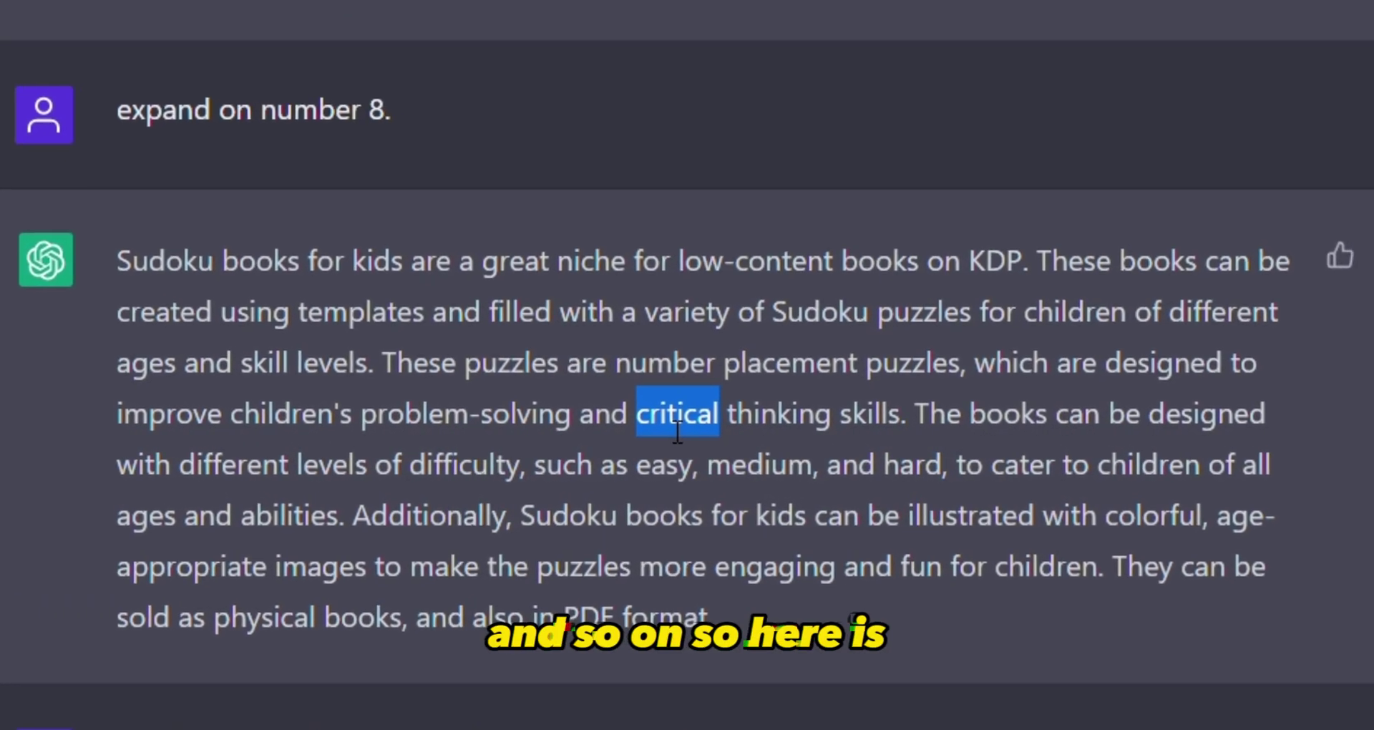
click(570, 208)
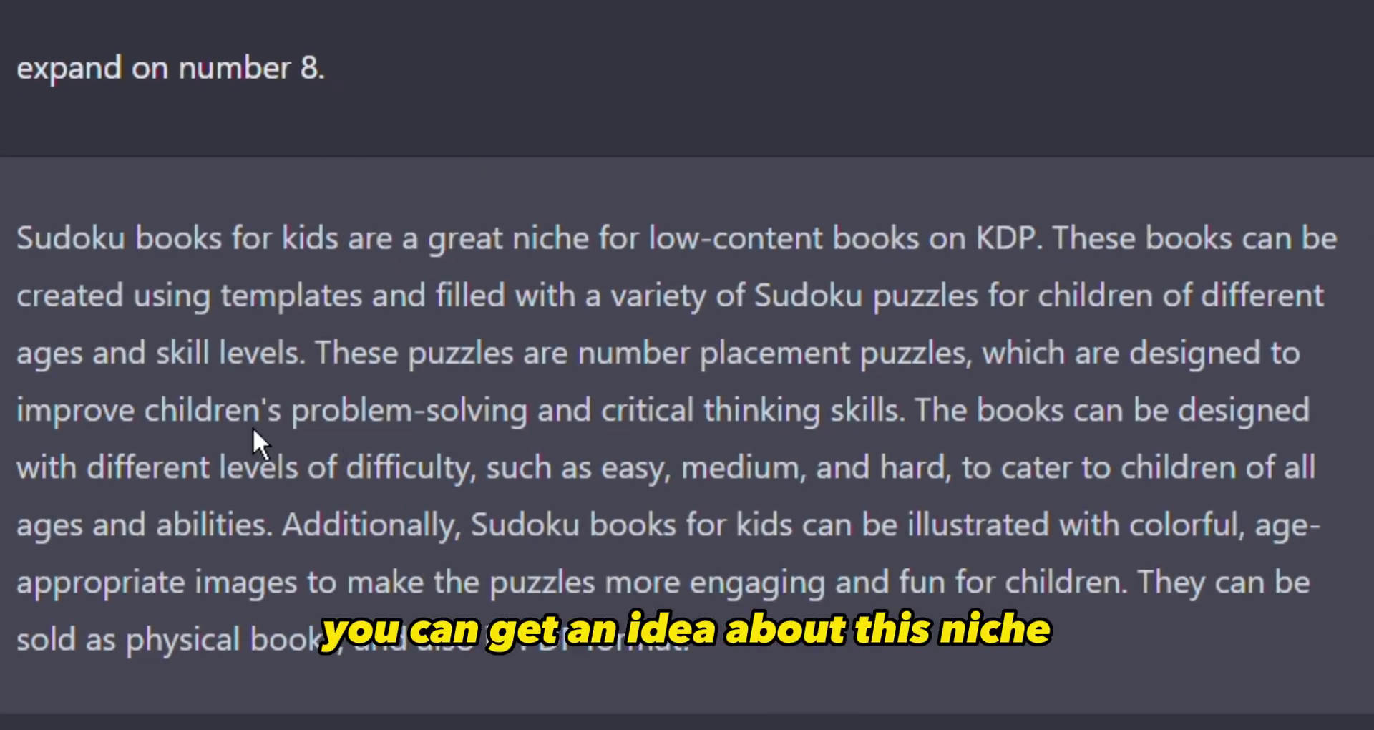
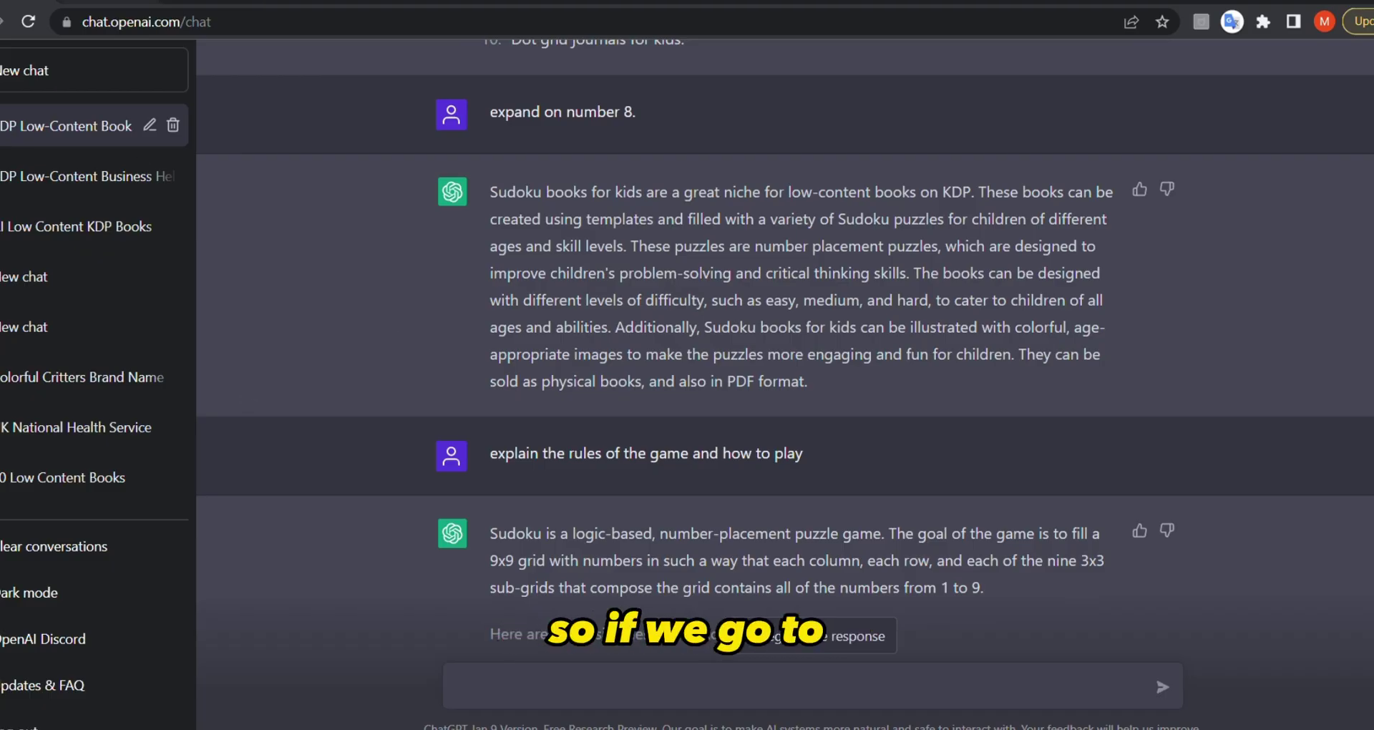
- Switch to the Amazon page of "Sudoku for Kids 8-12" and examine the wording of the book's full title
click(179, 2)
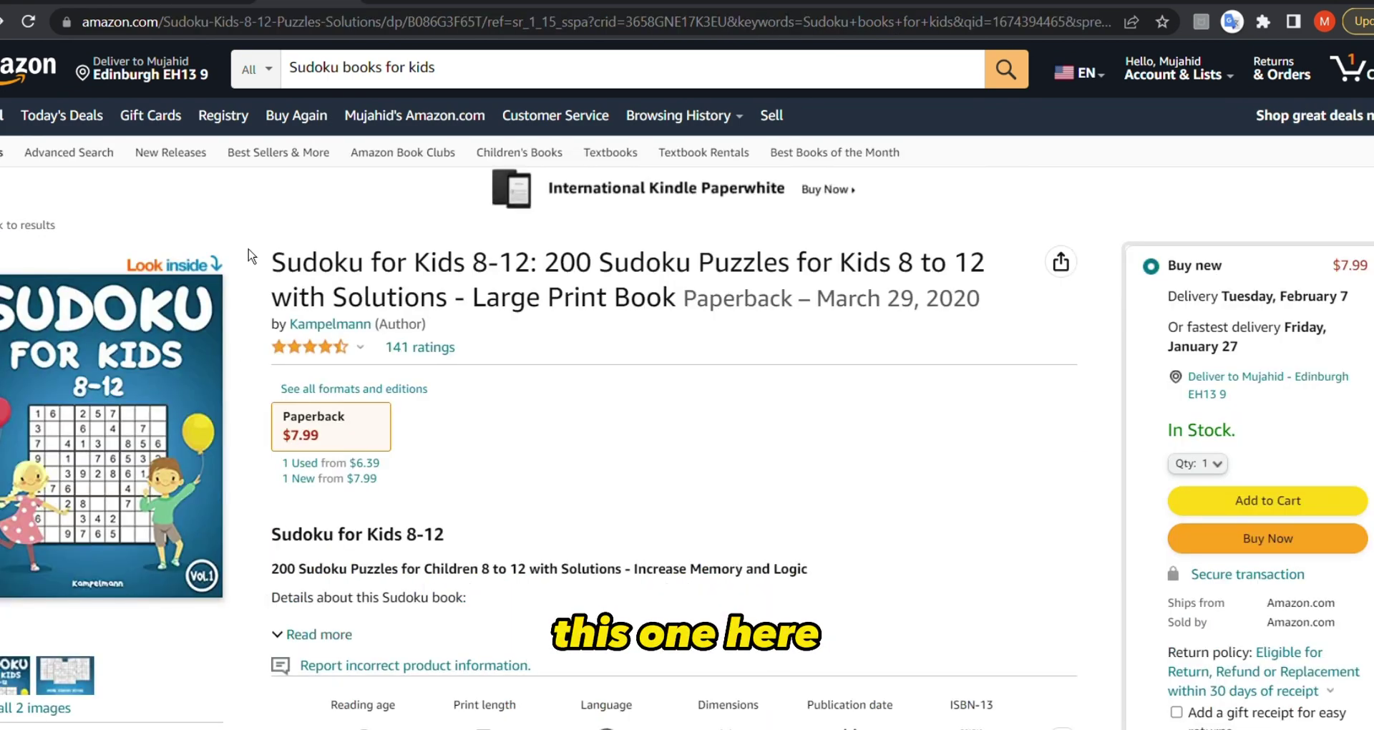
drag(273, 262, 537, 277)
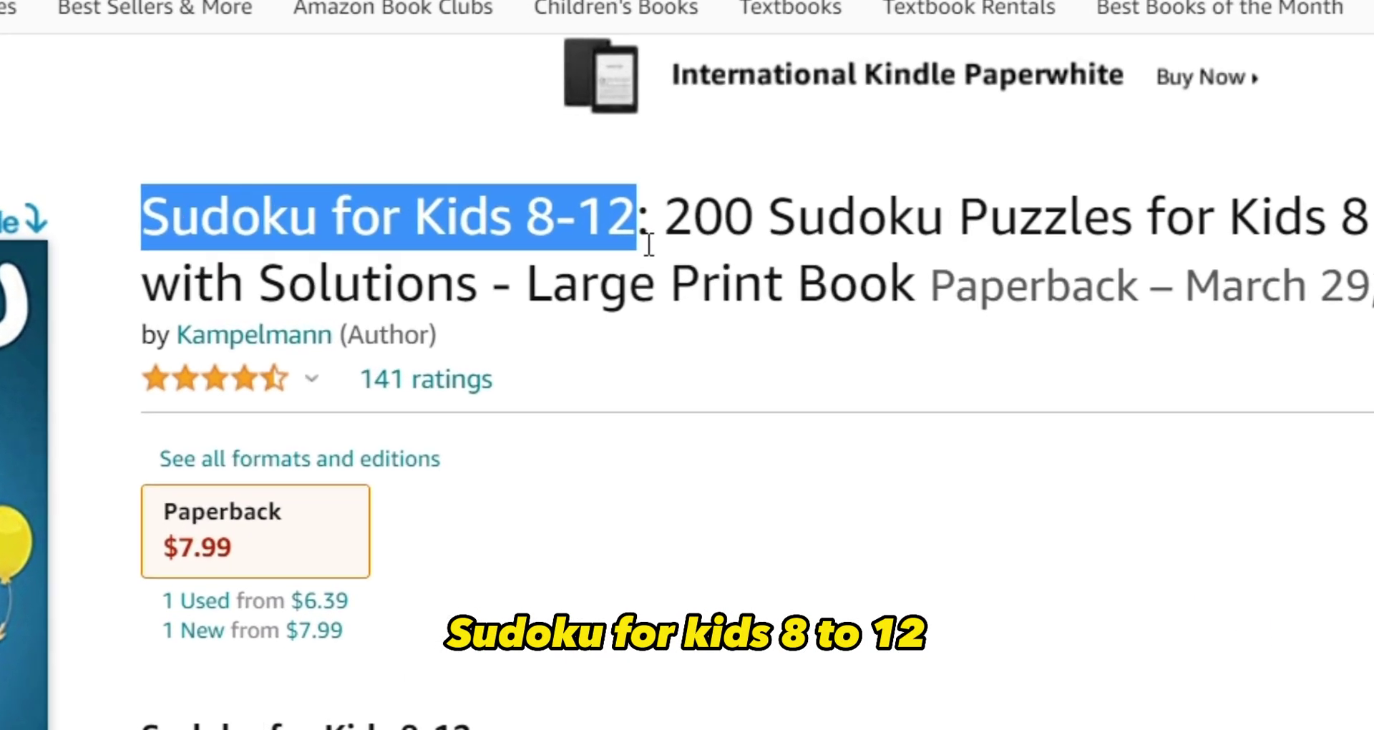
drag(666, 243, 215, 354)
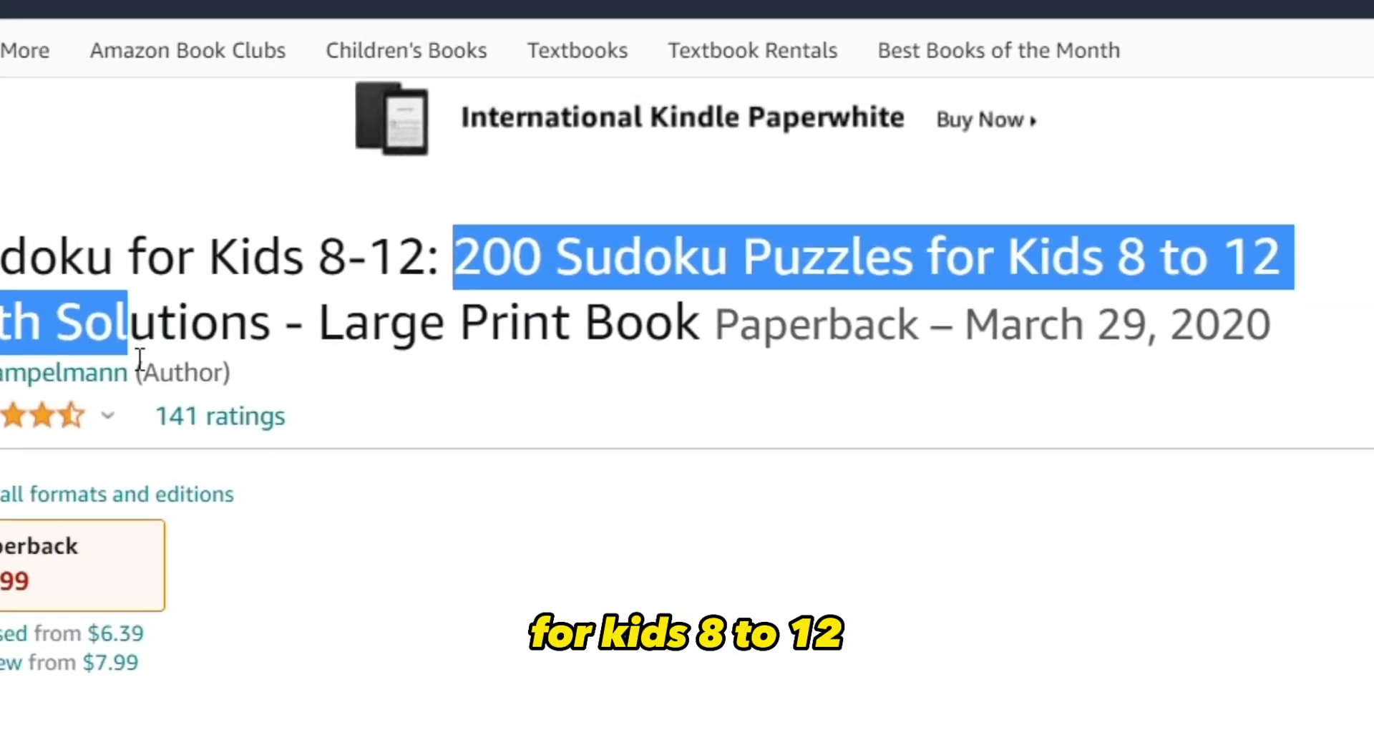
click(58, 347)
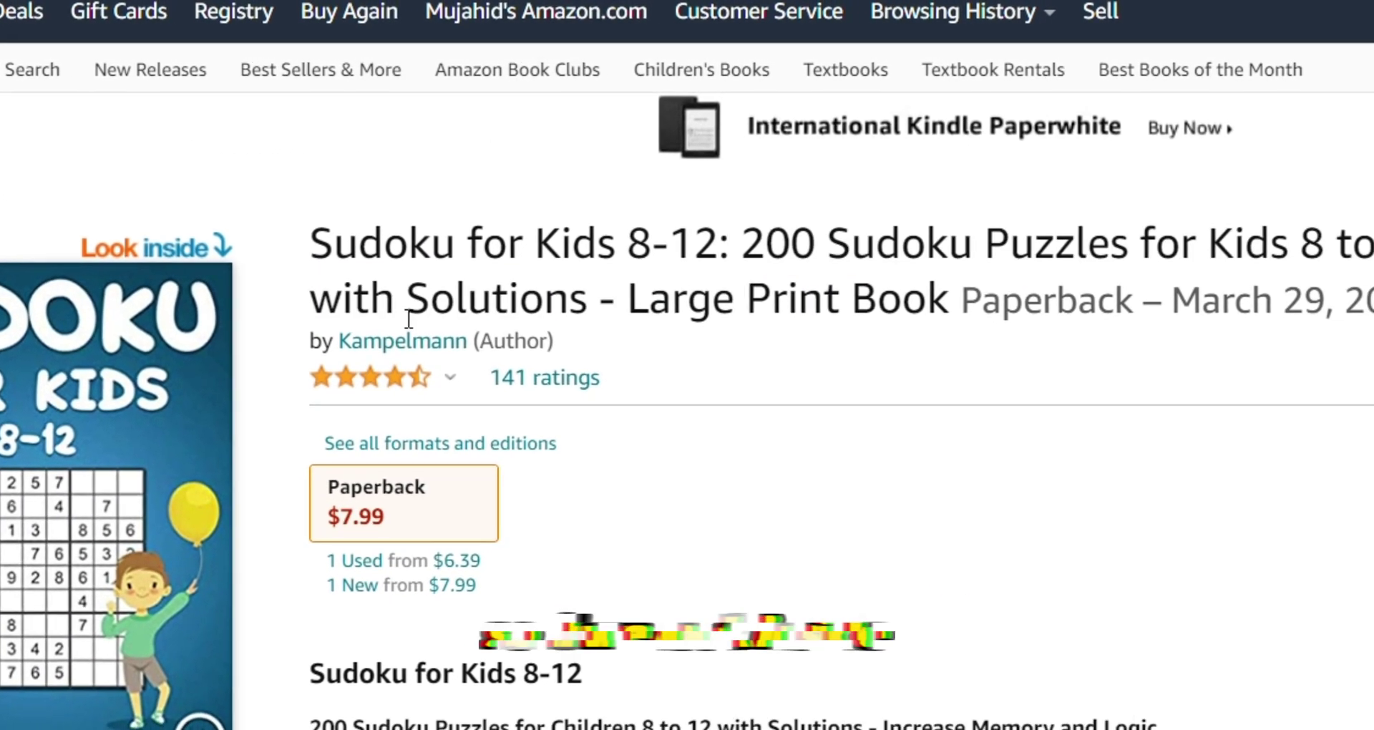
- Open the sample preview of the "Sudoku for Kids 8-12" book and examine its "How to Solve Sudoku" pages
click(107, 247)
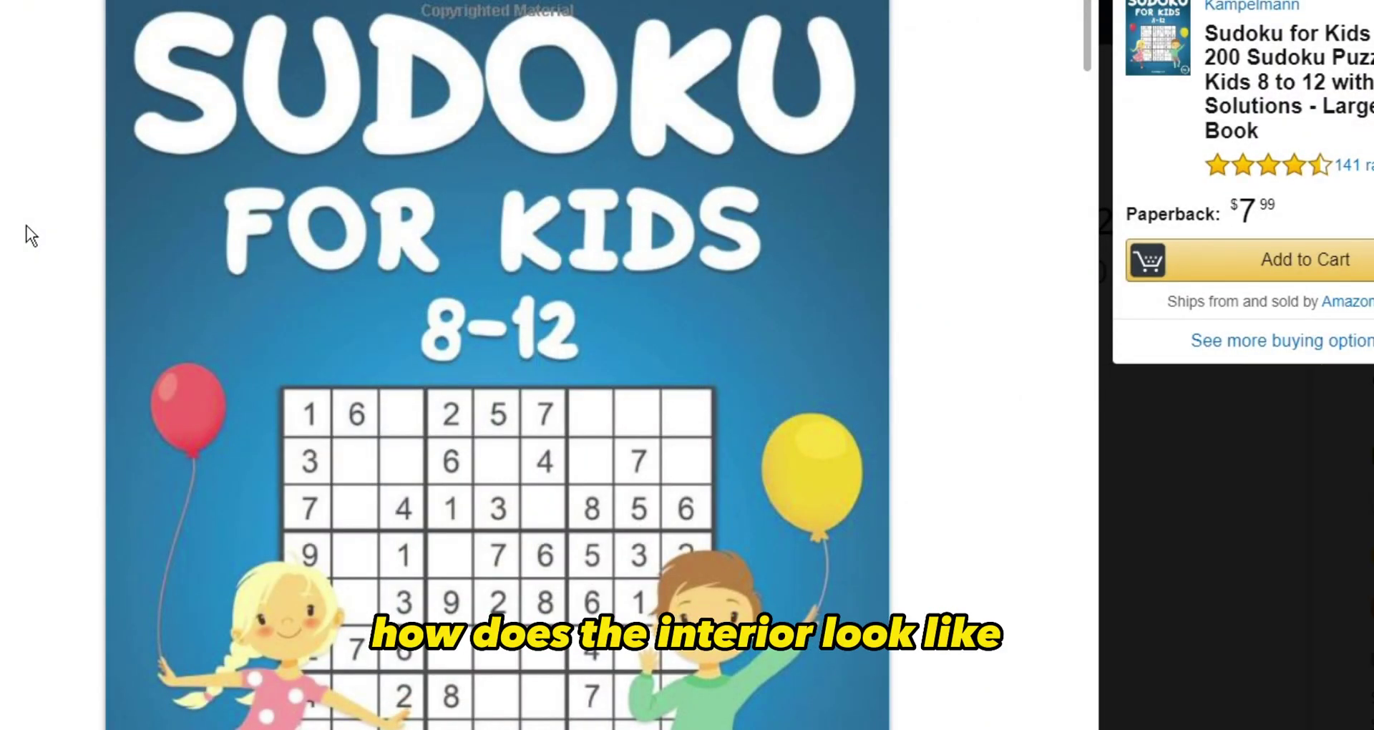
scroll(27, 226, down, 10)
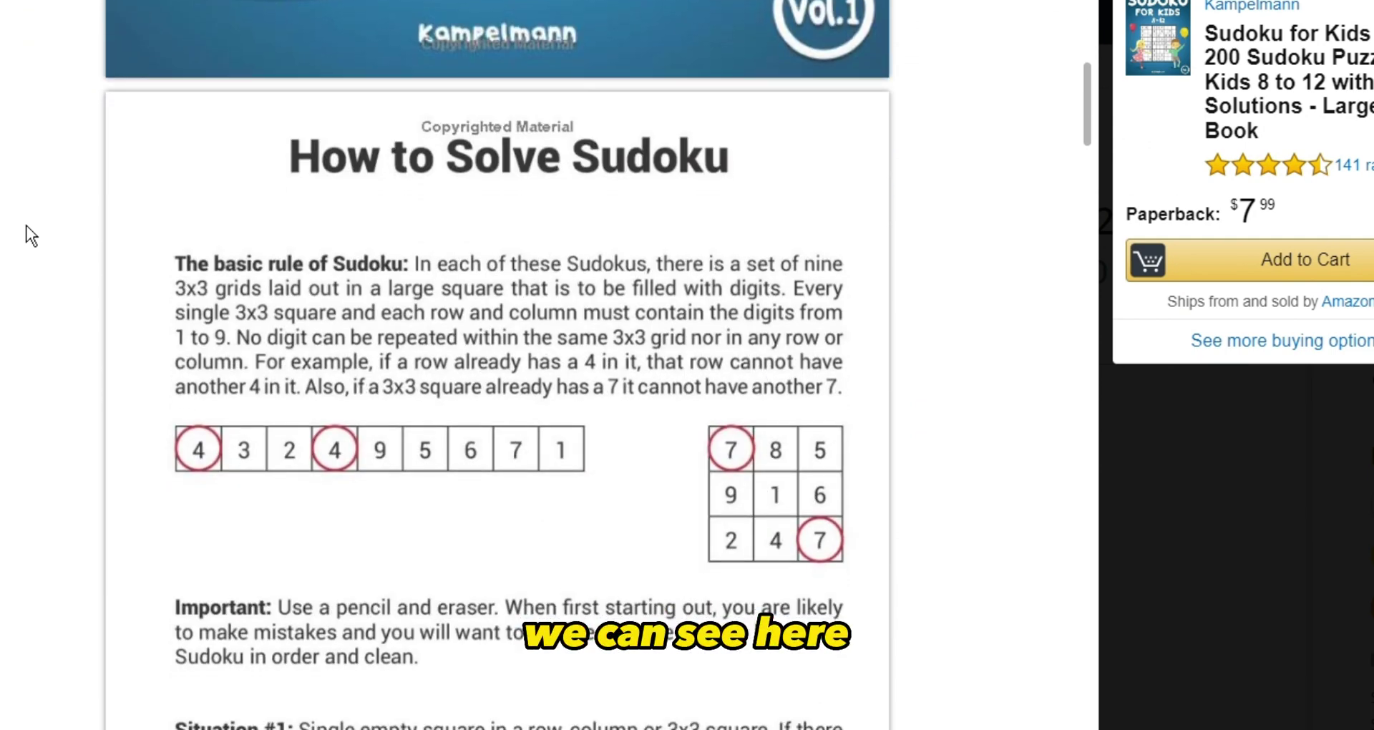
scroll(27, 225, down, 1)
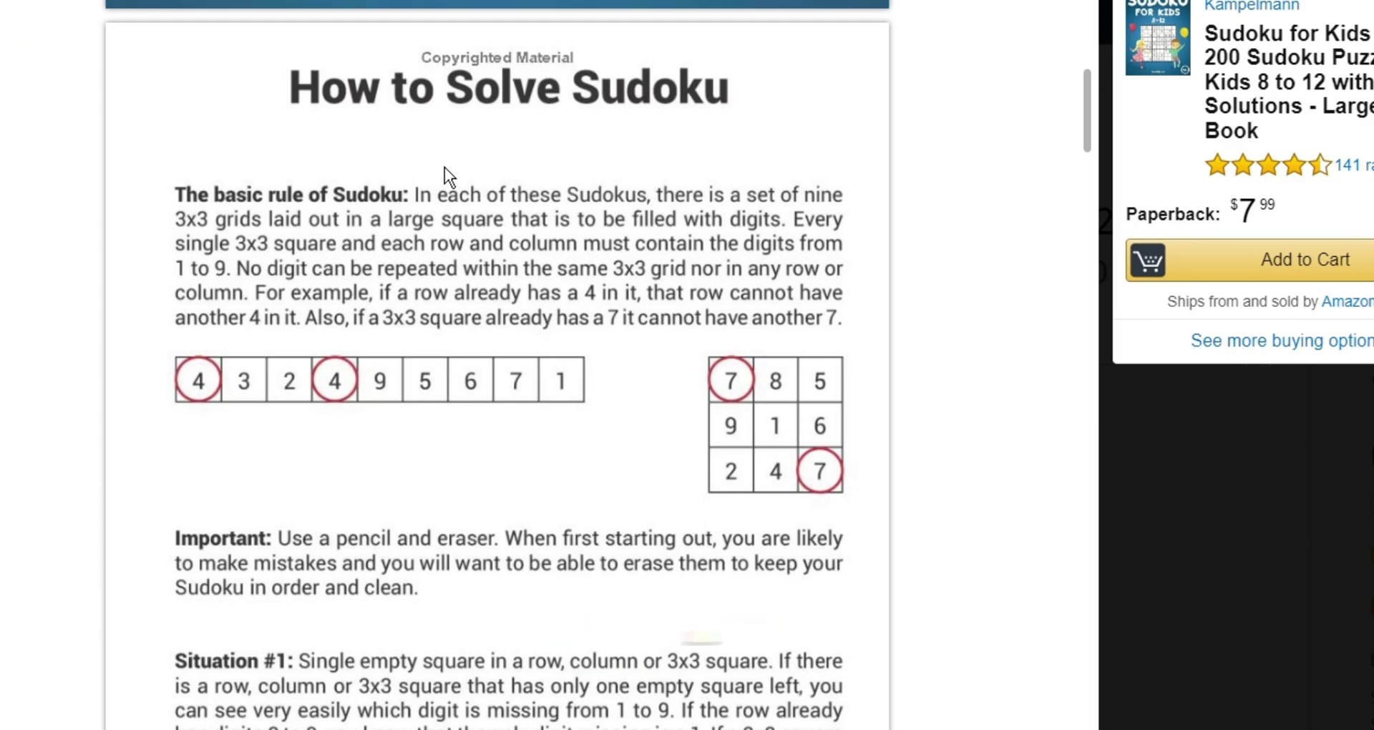
scroll(445, 166, down, 3)
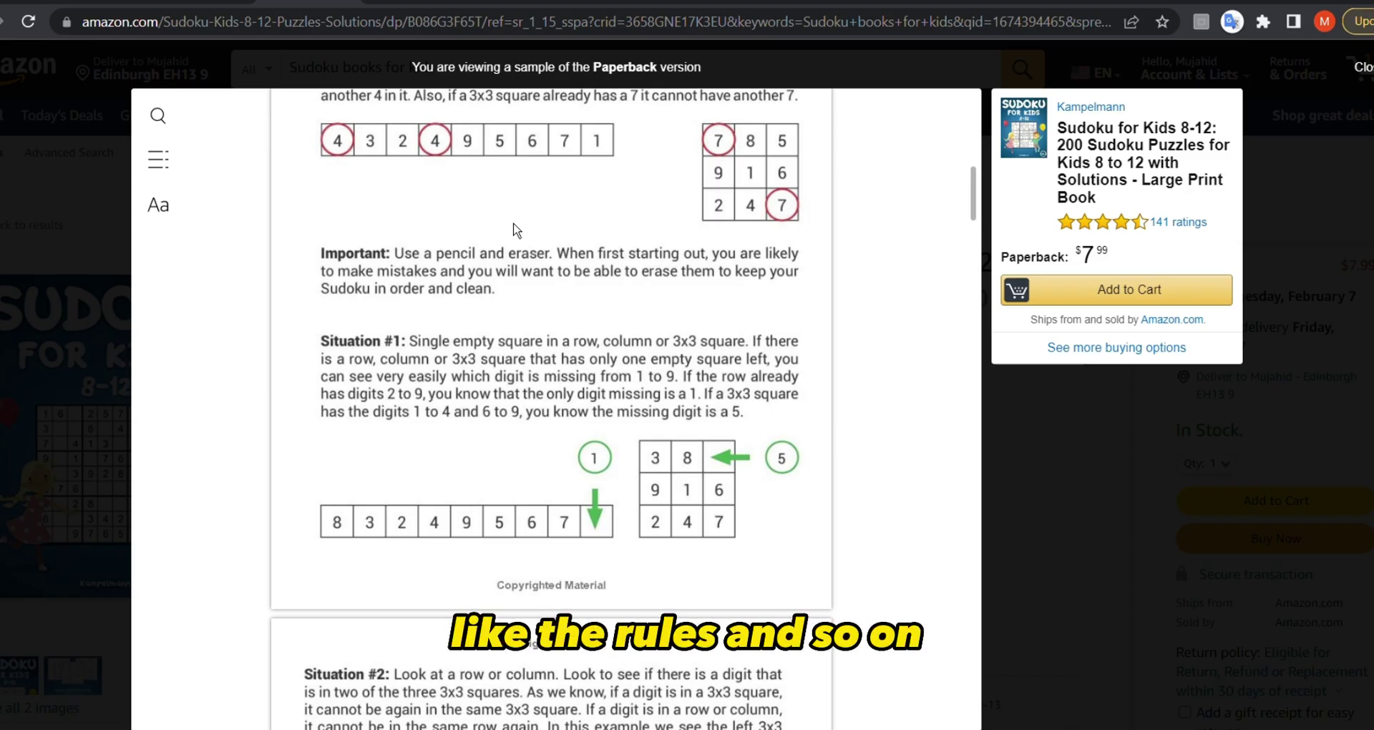
scroll(515, 227, down, 8)
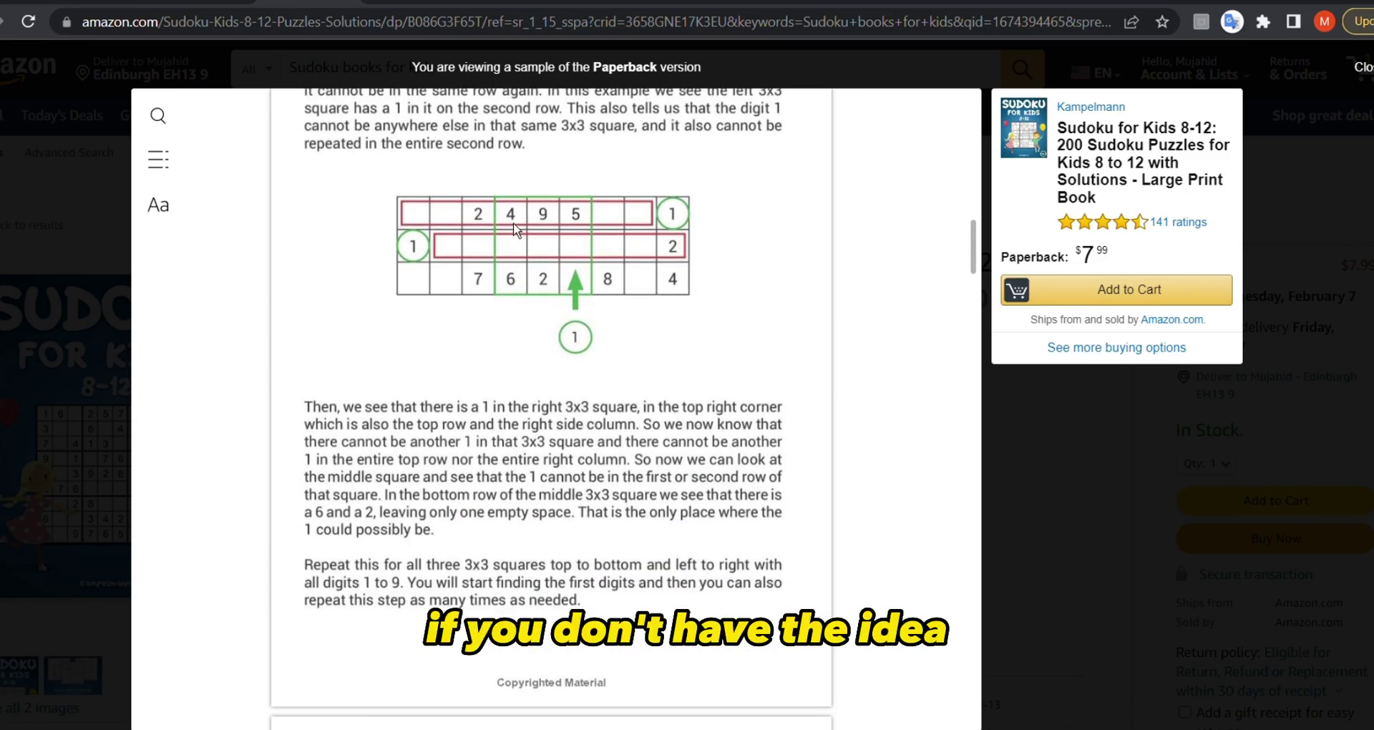
scroll(515, 228, down, 14)
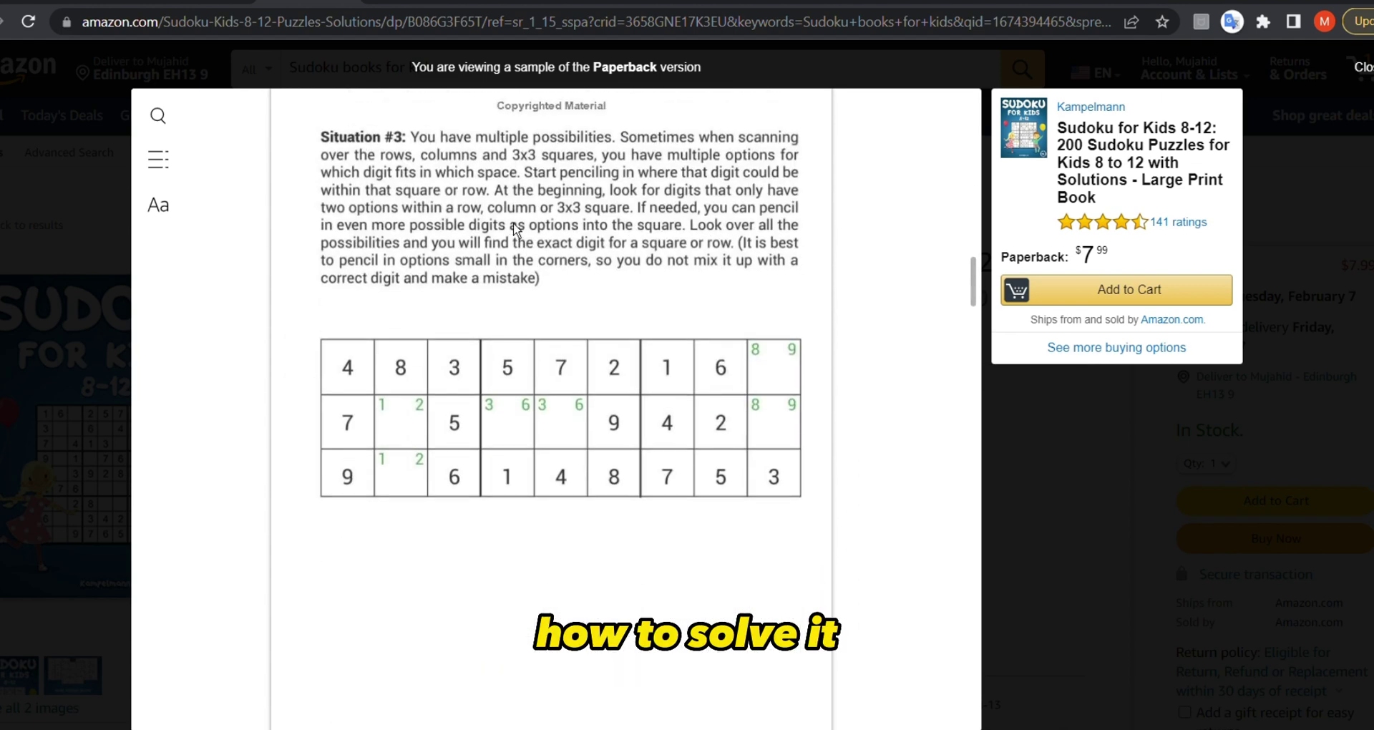
- Examine the preview's pro tips and puzzle pages, and highlight "with Solutions" in the title on the product page
scroll(516, 229, down, 12)
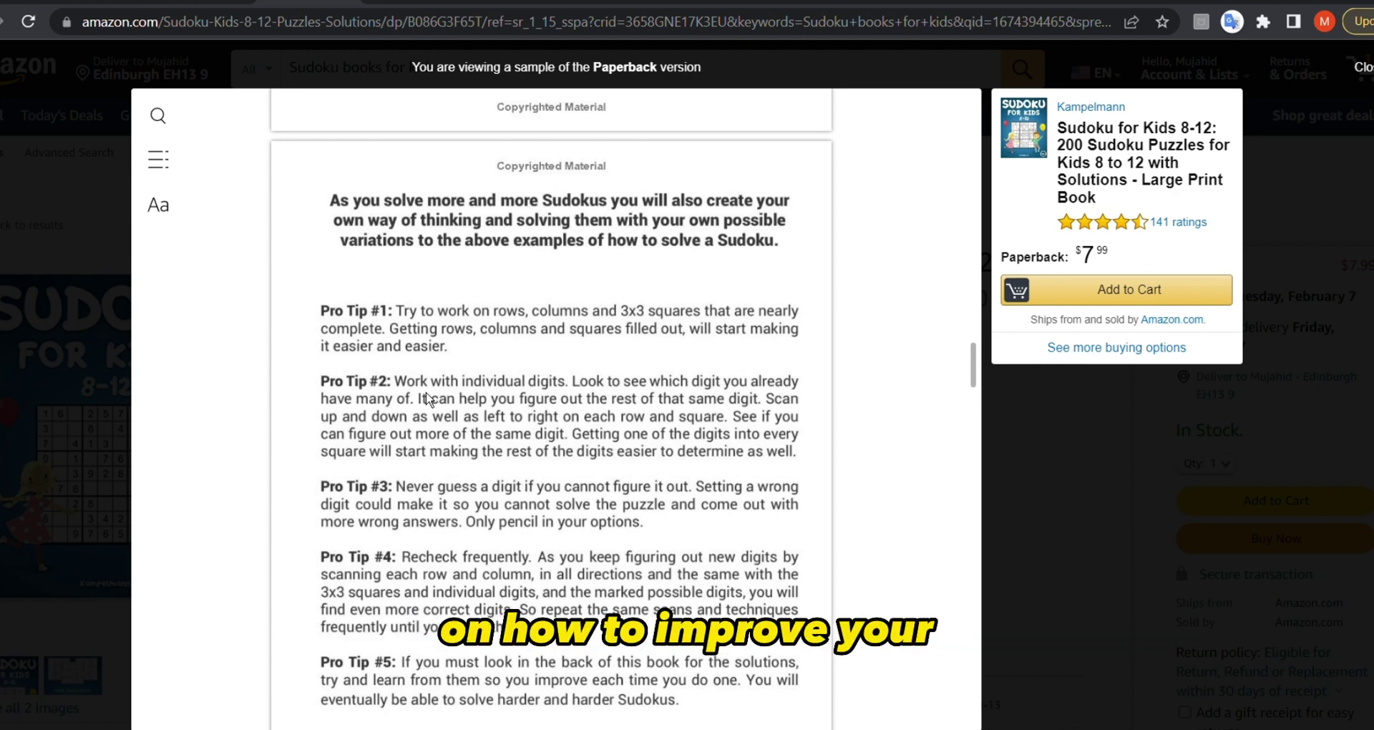
scroll(427, 399, down, 9)
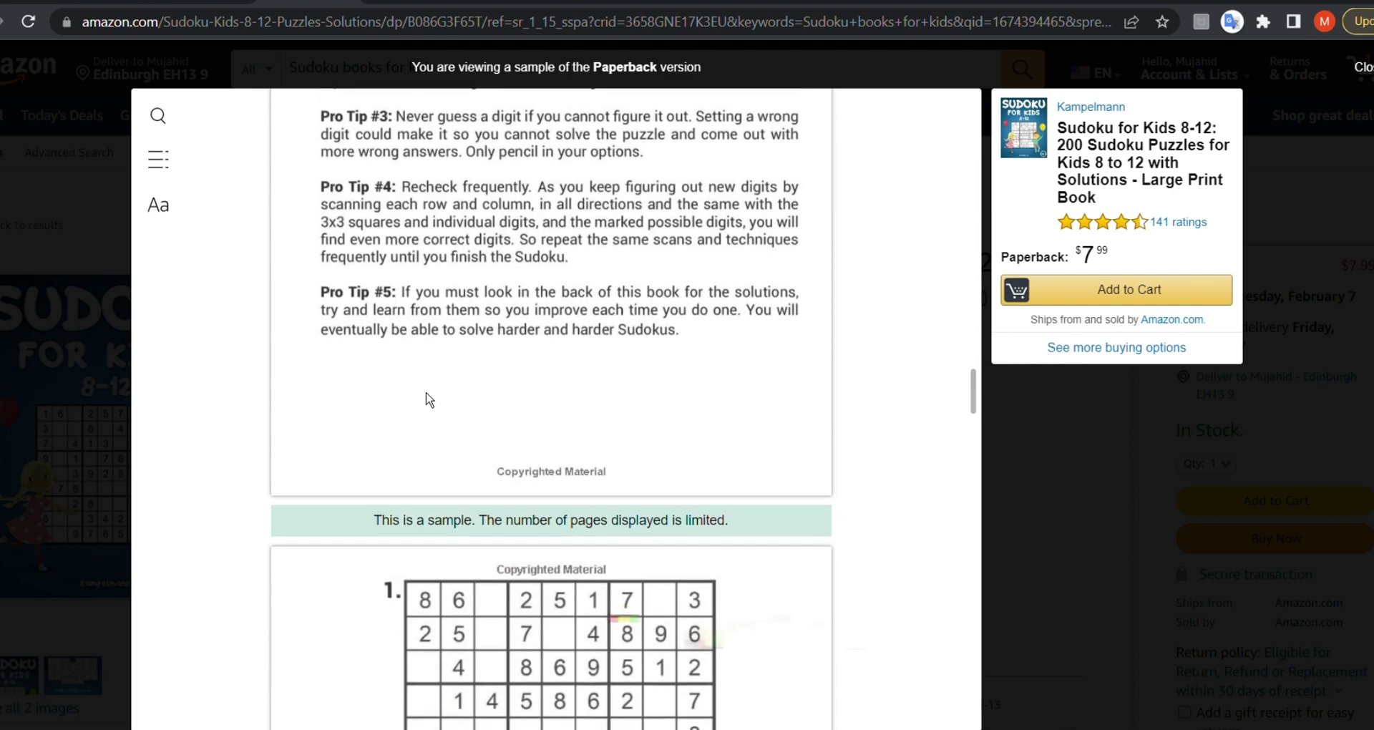
scroll(427, 399, down, 1)
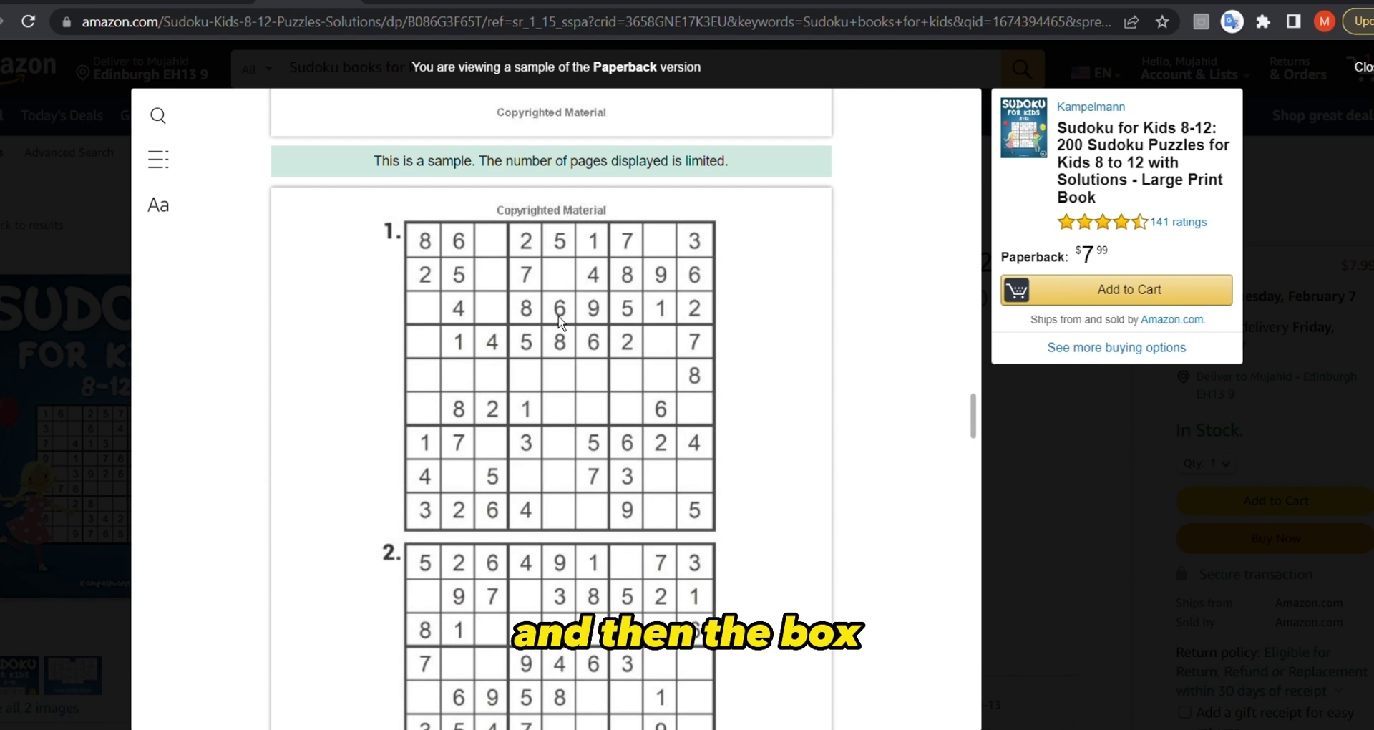
scroll(501, 520, down, 15)
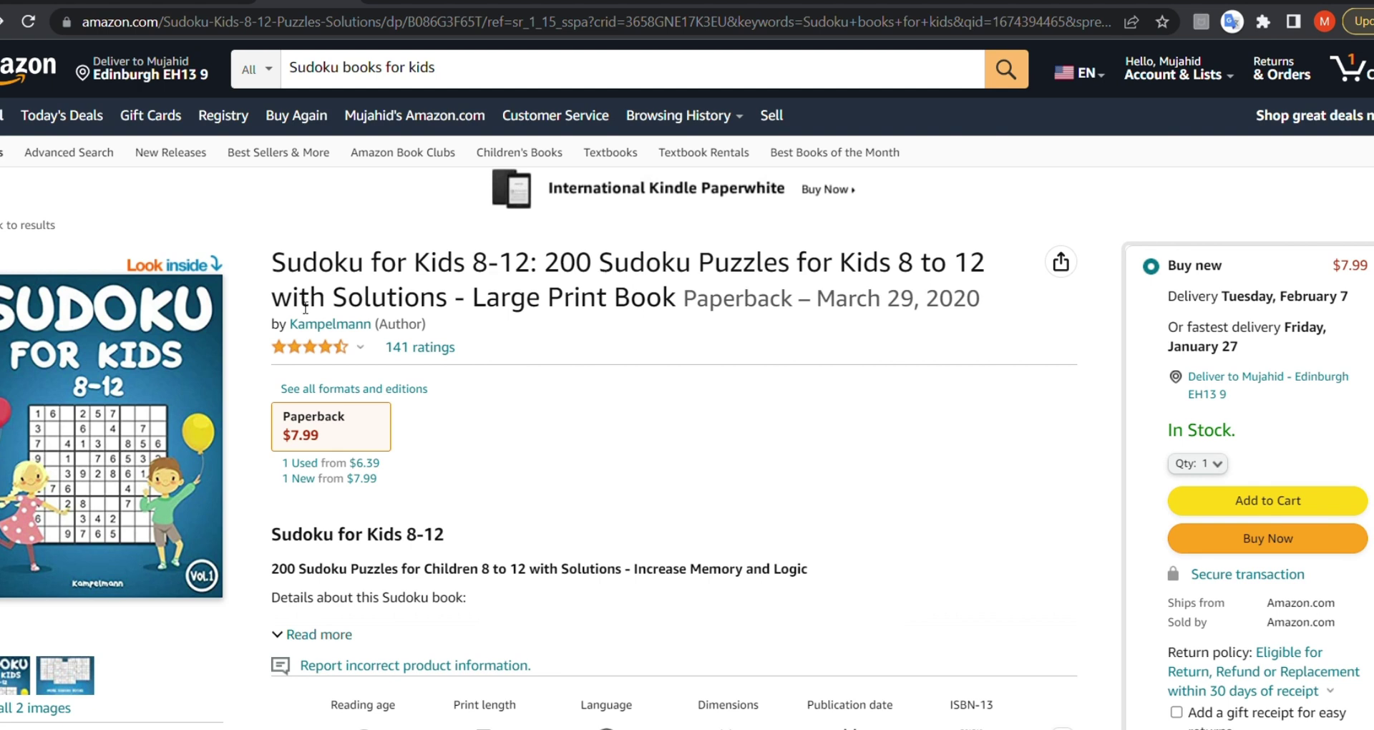
drag(273, 297, 406, 299)
click(420, 297)
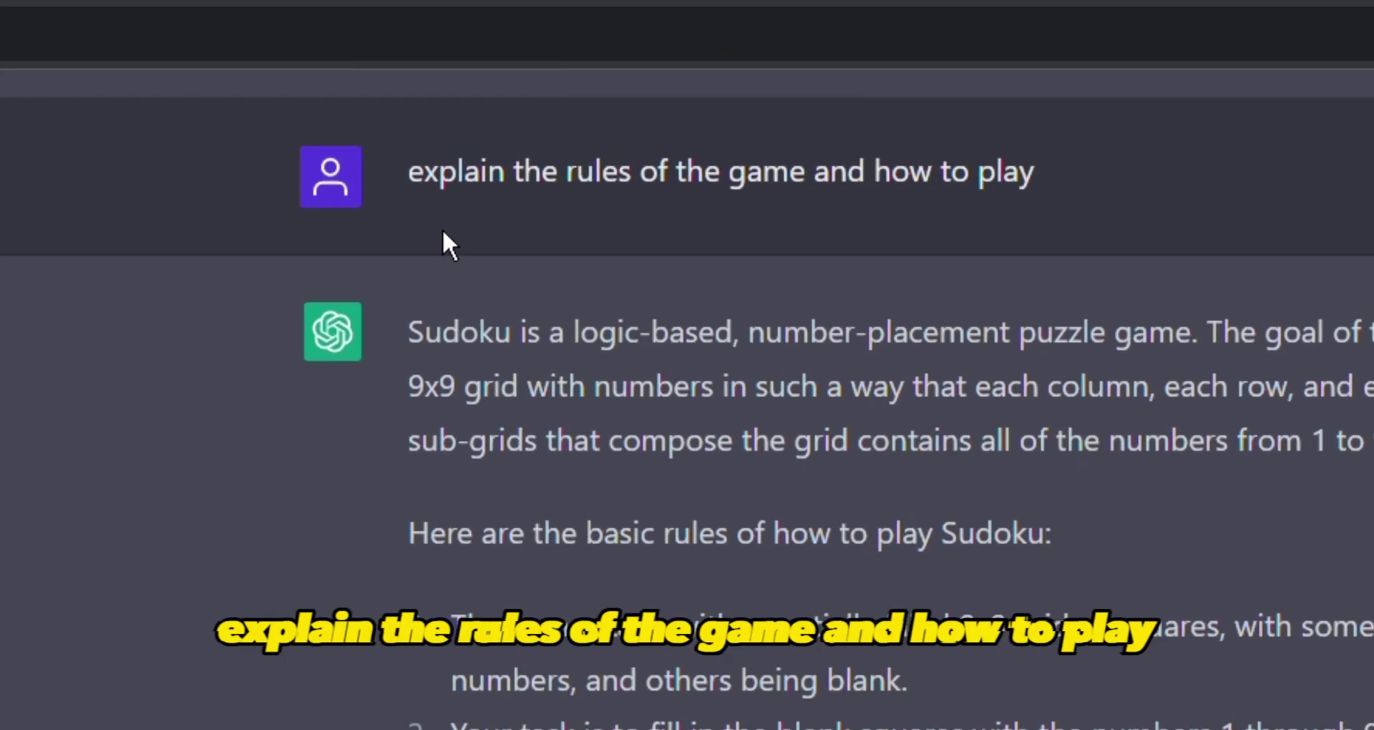
- Return to the ChatGPT conversation and highlight the prompt "explain the rules of the game and how to play"
drag(491, 453, 684, 454)
drag(908, 444, 1346, 469)
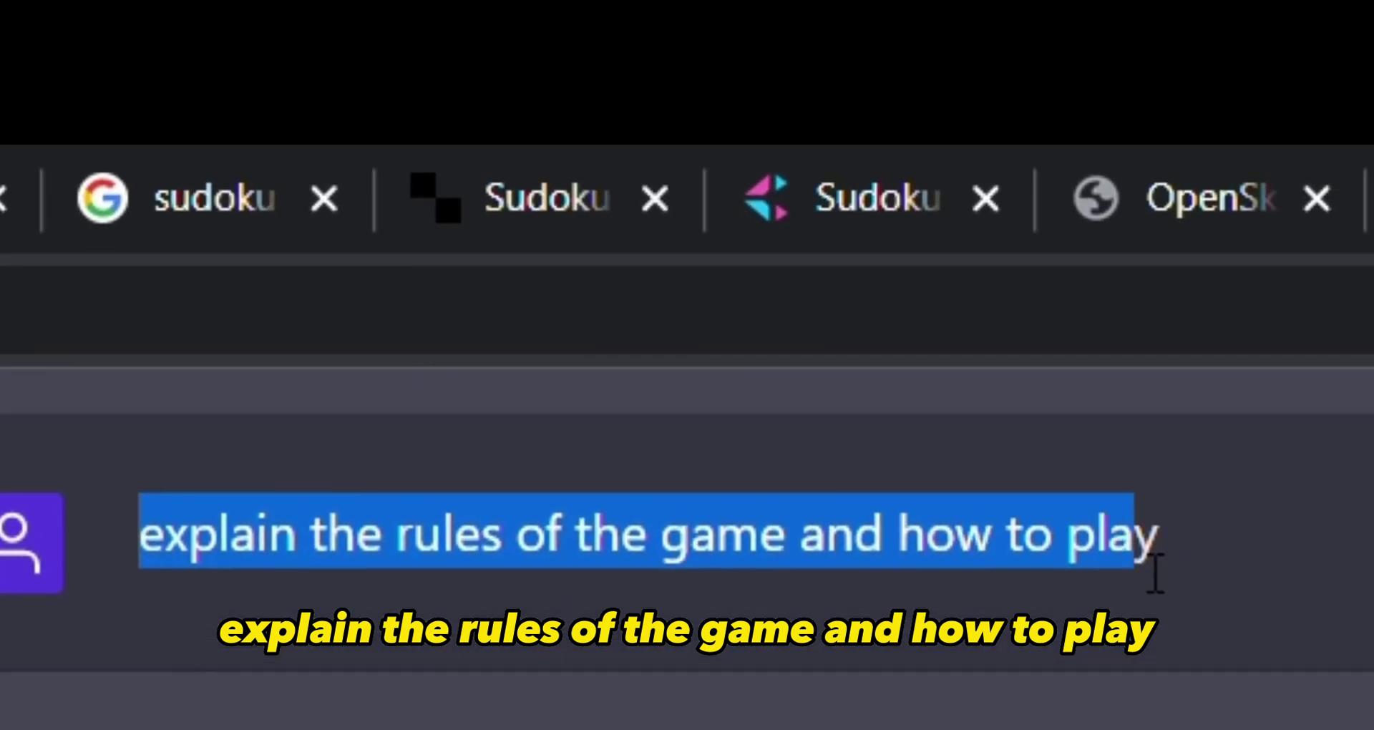
click(1363, 464)
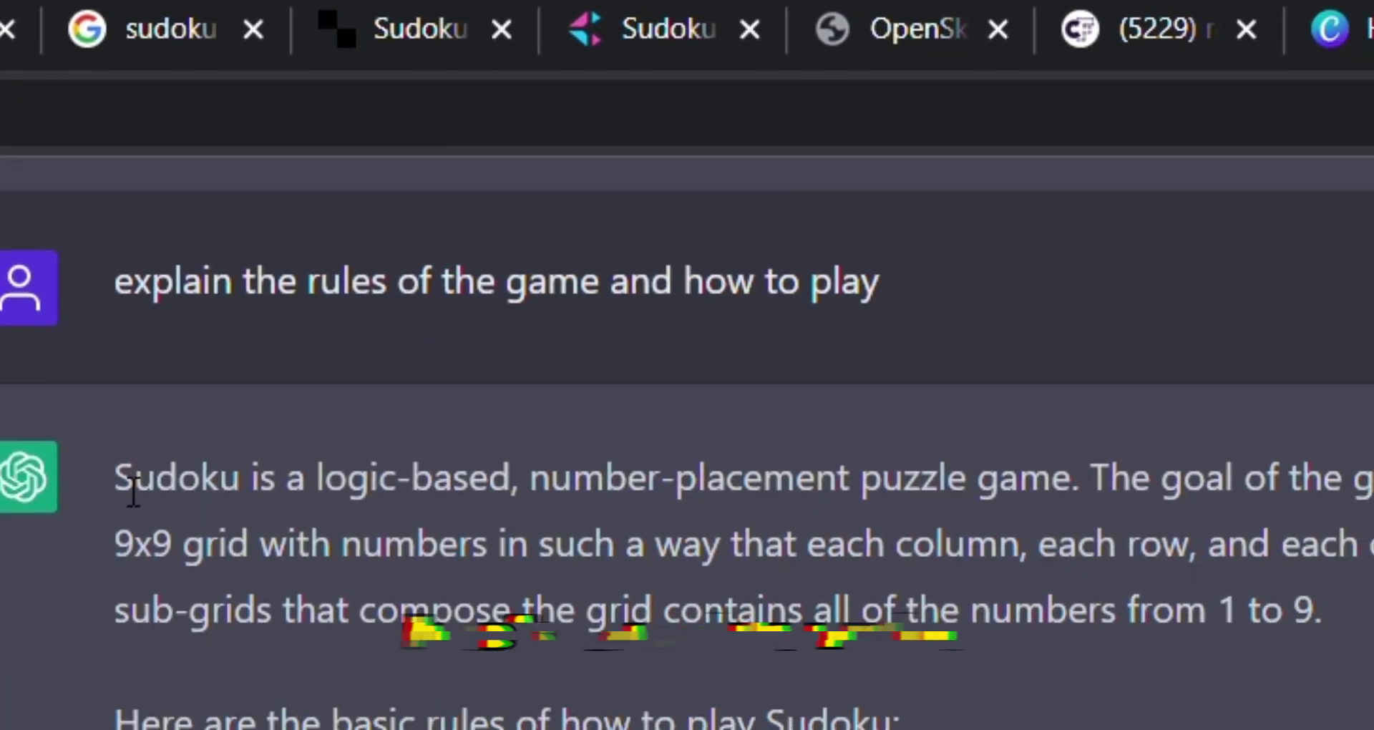
- Read ChatGPT's opening paragraph on what Sudoku is and the goal of filling the 9x9 grid
drag(126, 636, 673, 727)
drag(492, 406, 339, 347)
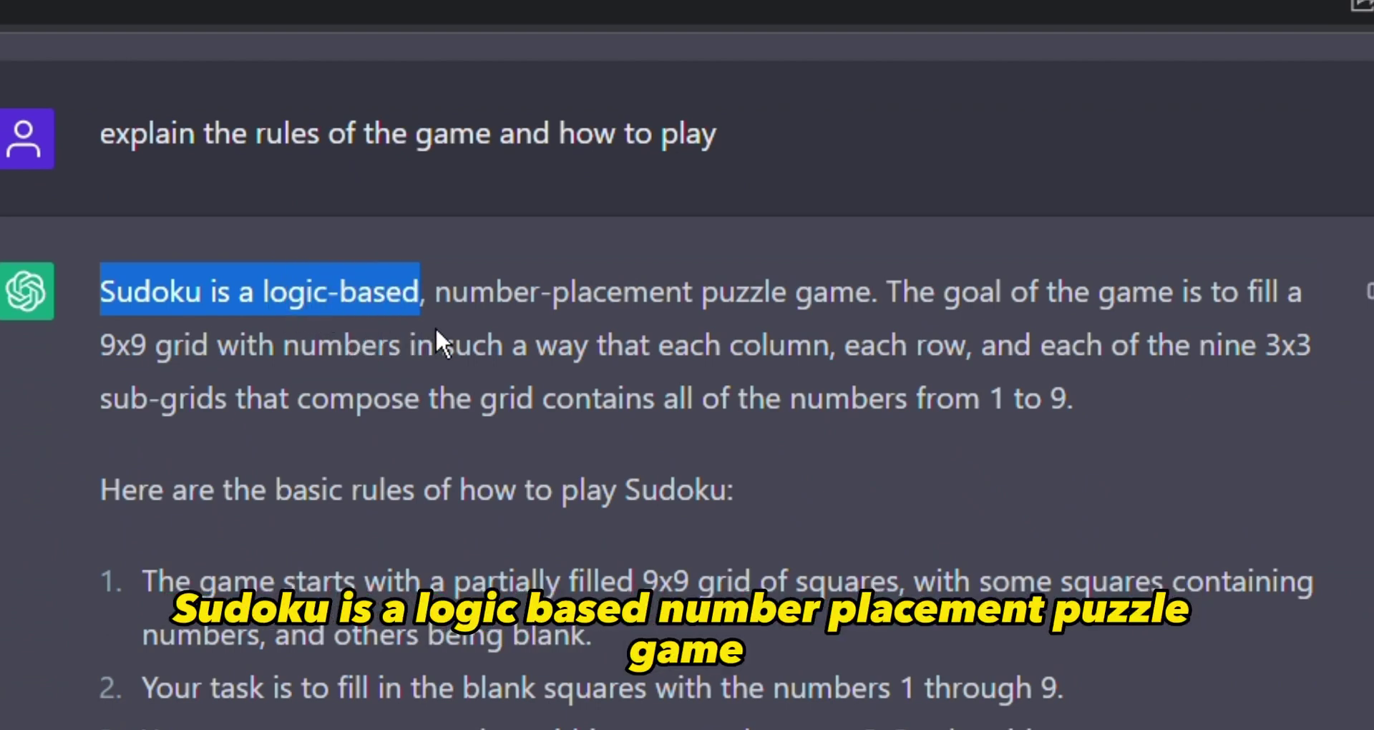
drag(435, 328, 1043, 305)
drag(1169, 304, 954, 423)
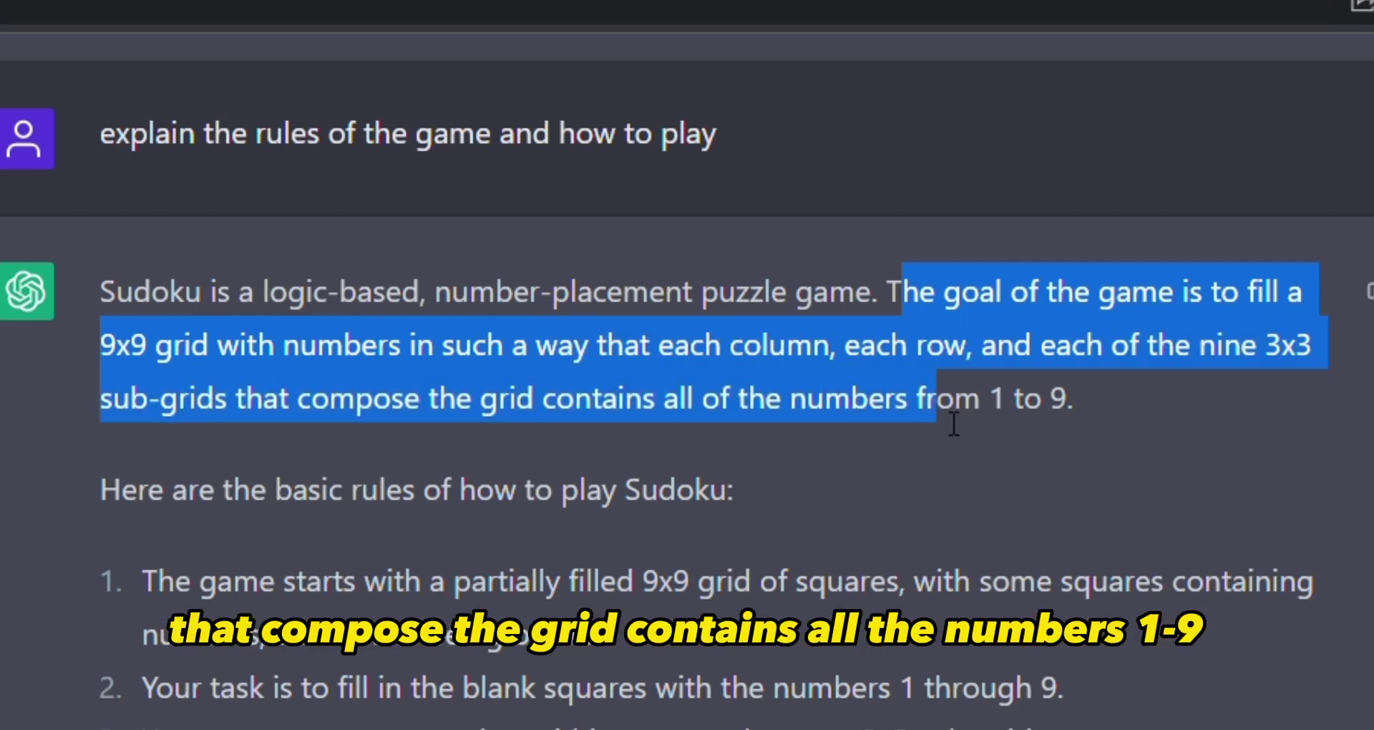
click(763, 411)
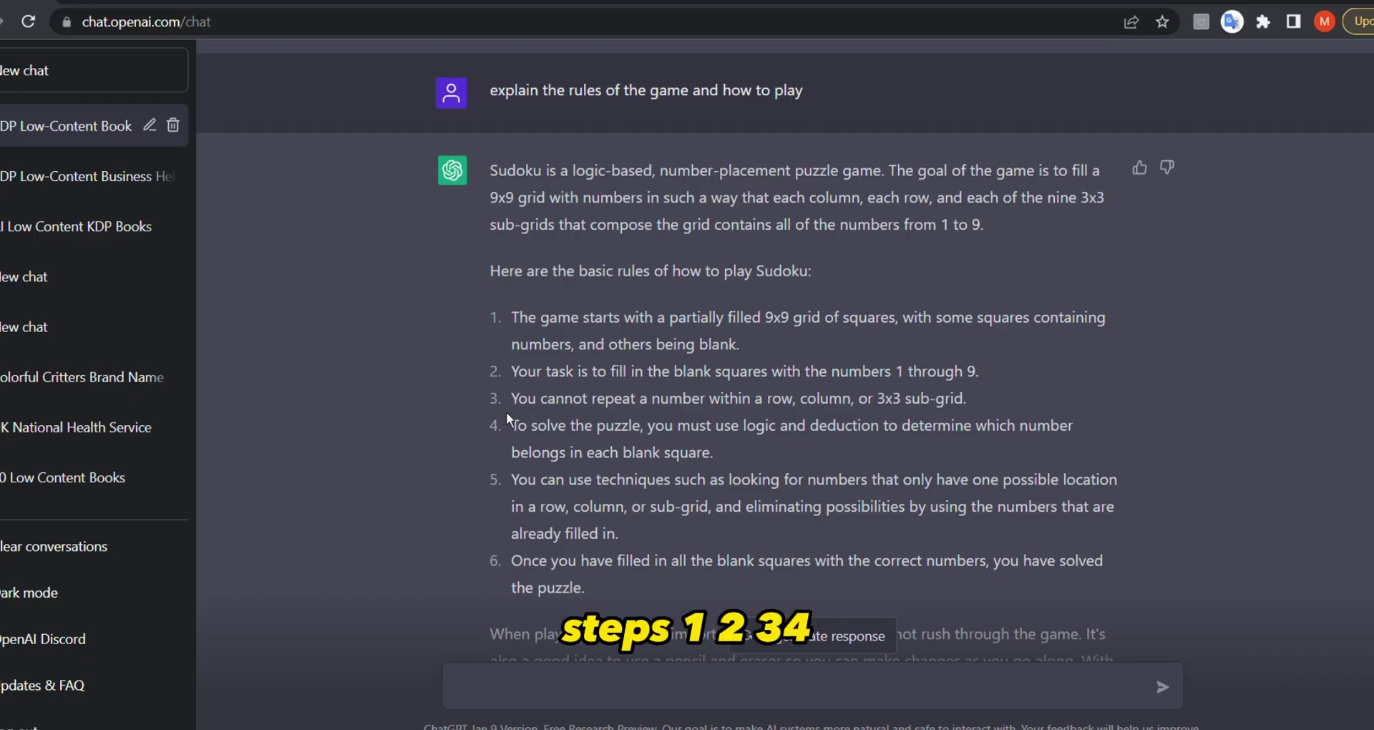
- Review ChatGPT's numbered list of basic Sudoku rules and its closing advice as text for the book
scroll(507, 413, down, 2)
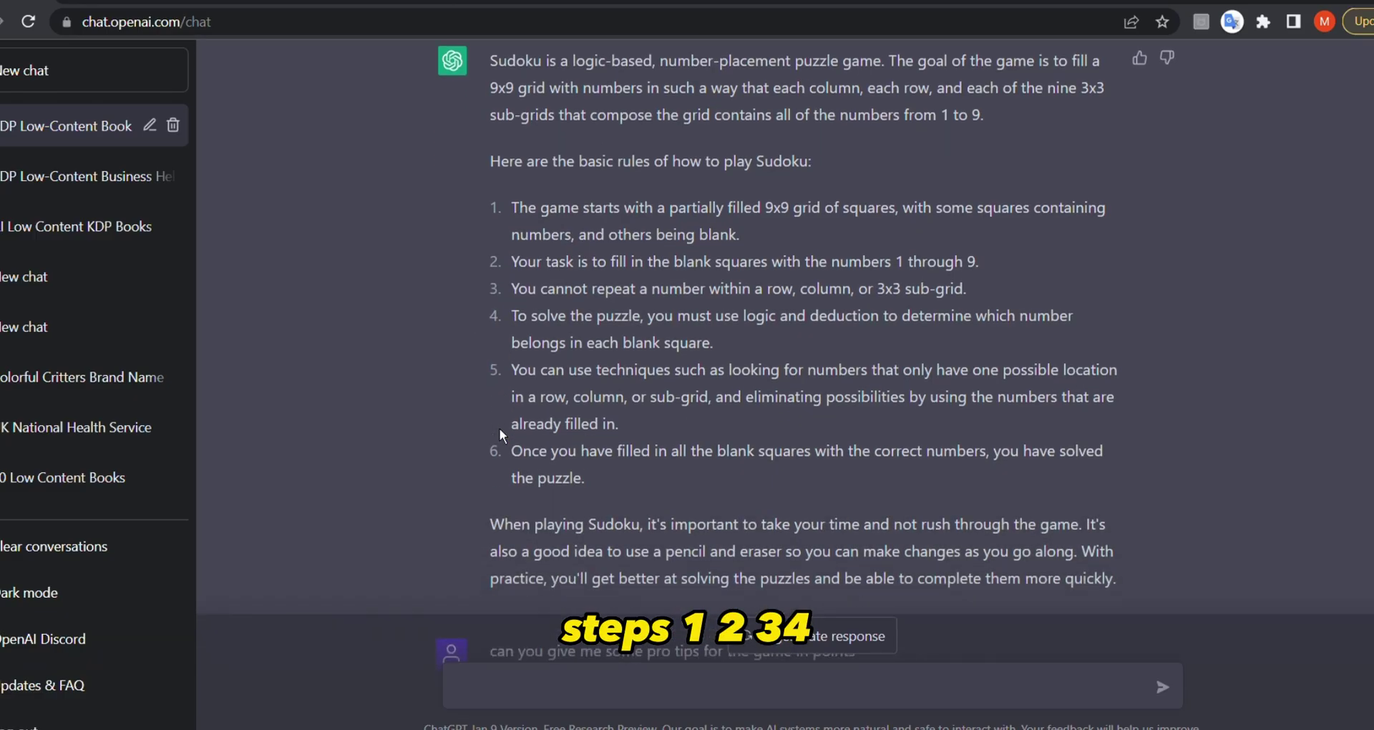
scroll(548, 136, up, 1)
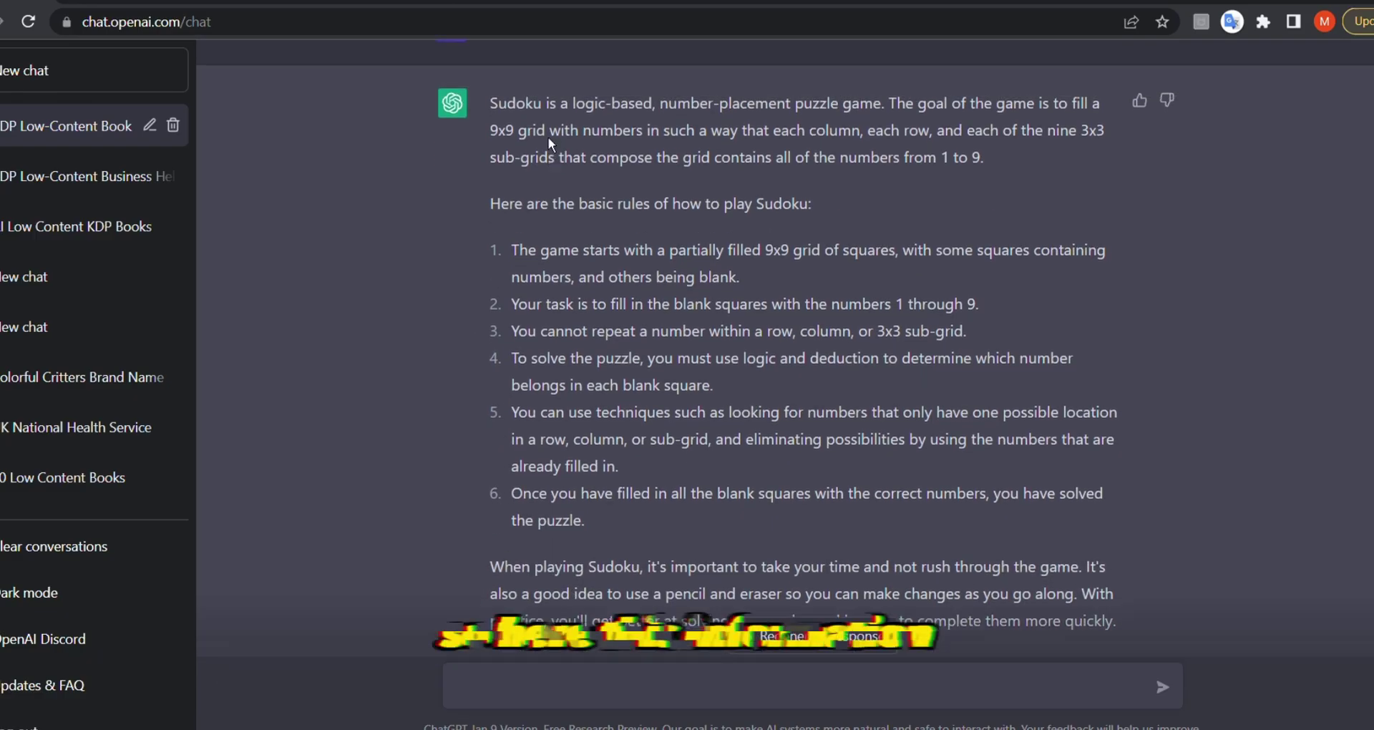
drag(491, 112, 753, 496)
click(753, 494)
scroll(753, 494, down, 2)
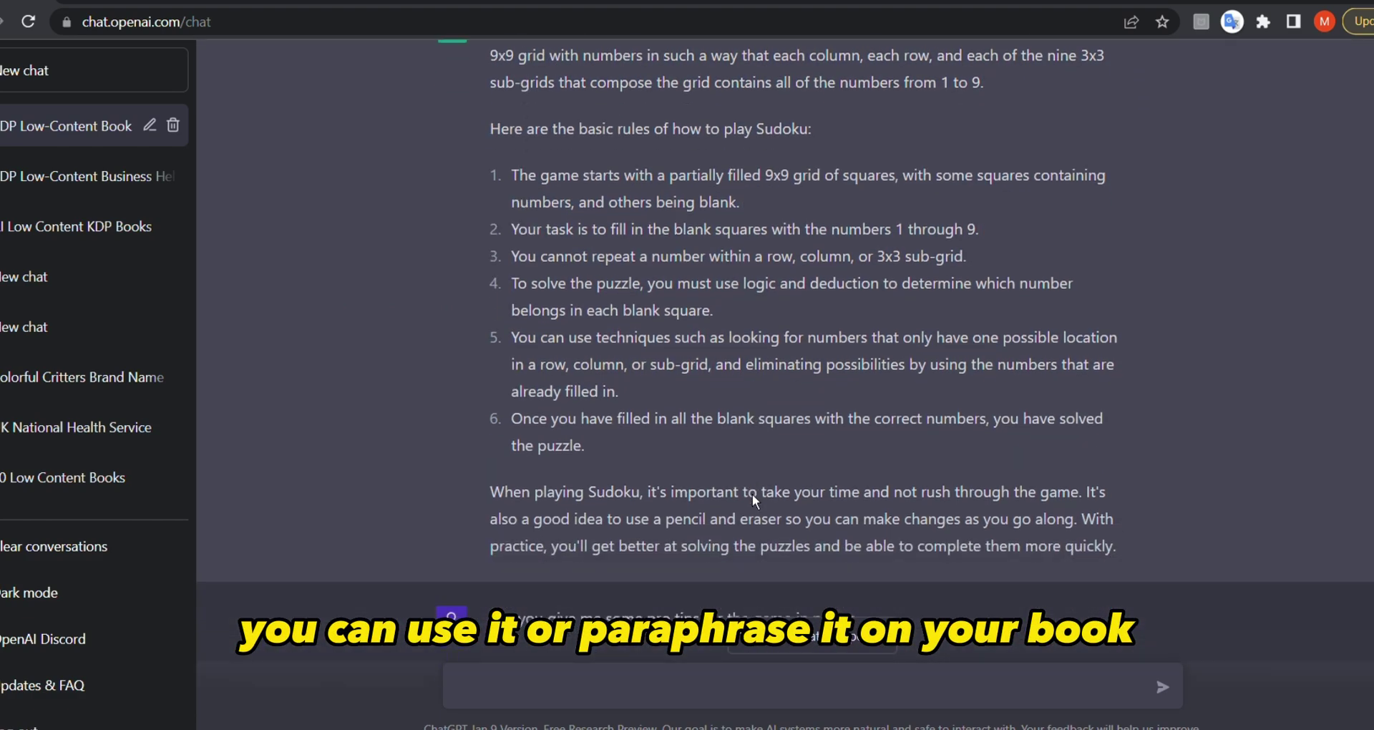
scroll(752, 494, up, 1)
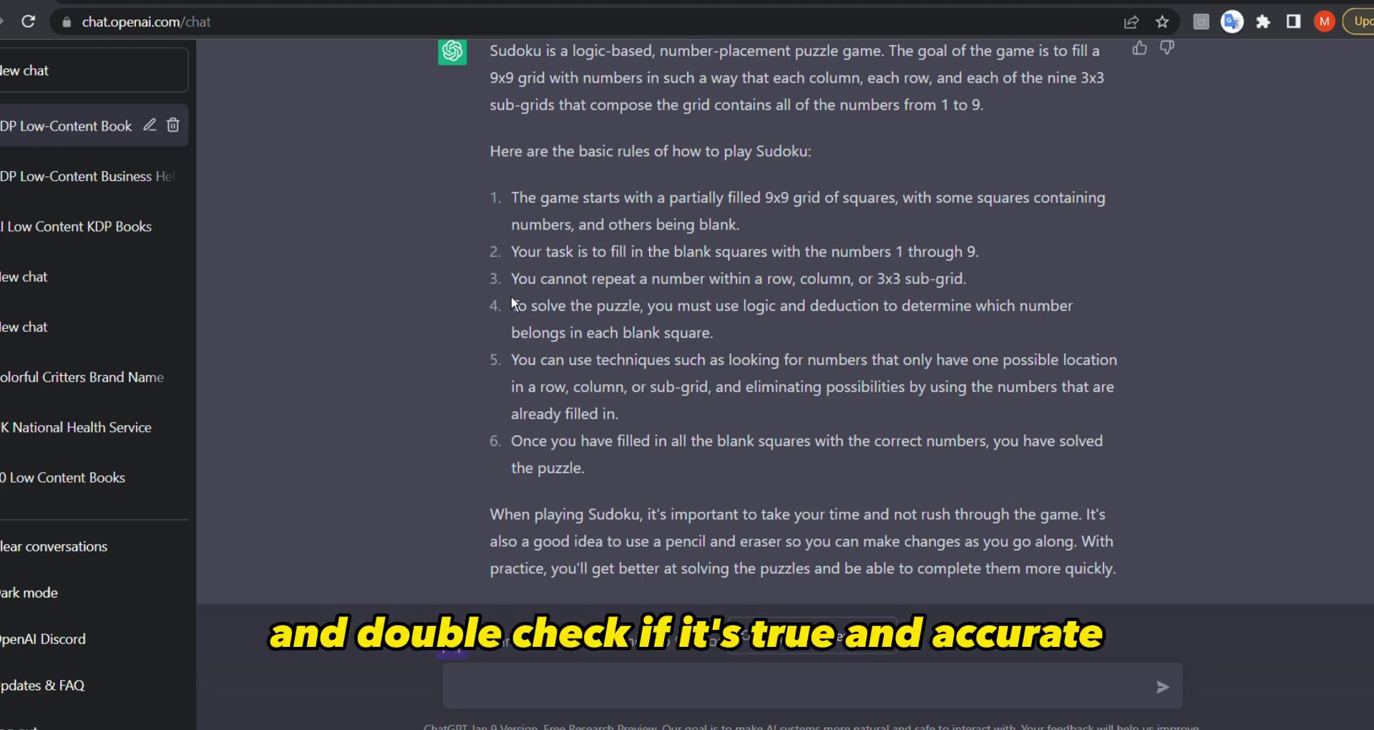
drag(492, 52, 977, 547)
click(977, 550)
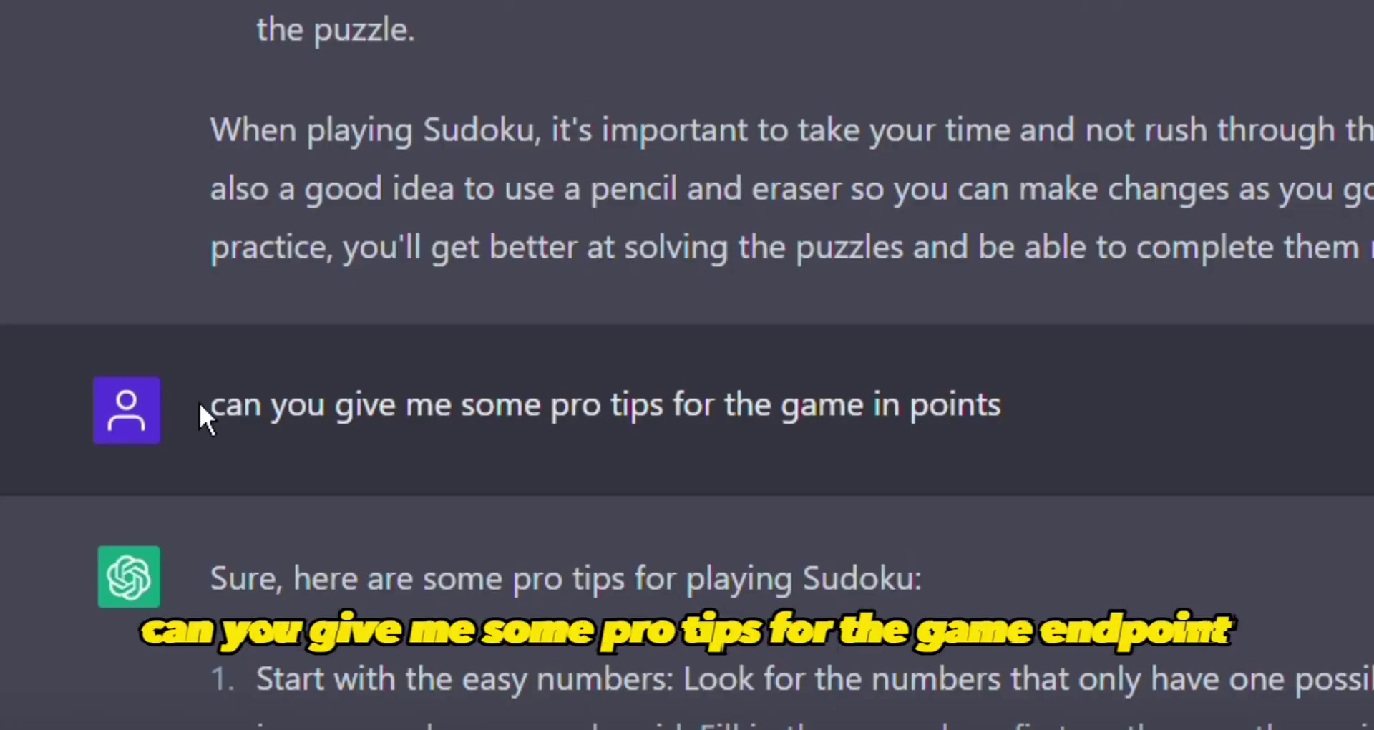
- Highlight the follow-up prompt "can you give me some pro tips for the game in points" in the conversation
drag(483, 463, 593, 462)
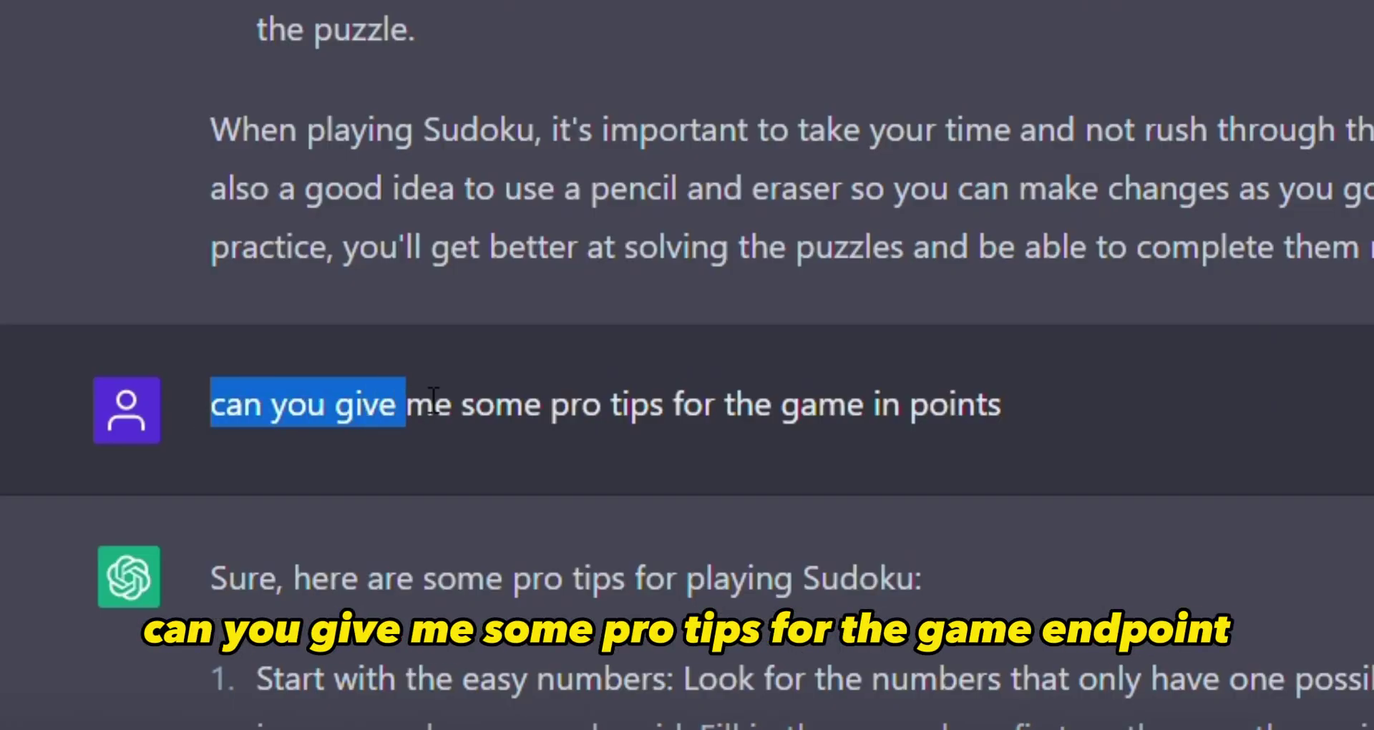
drag(468, 397, 957, 404)
click(604, 400)
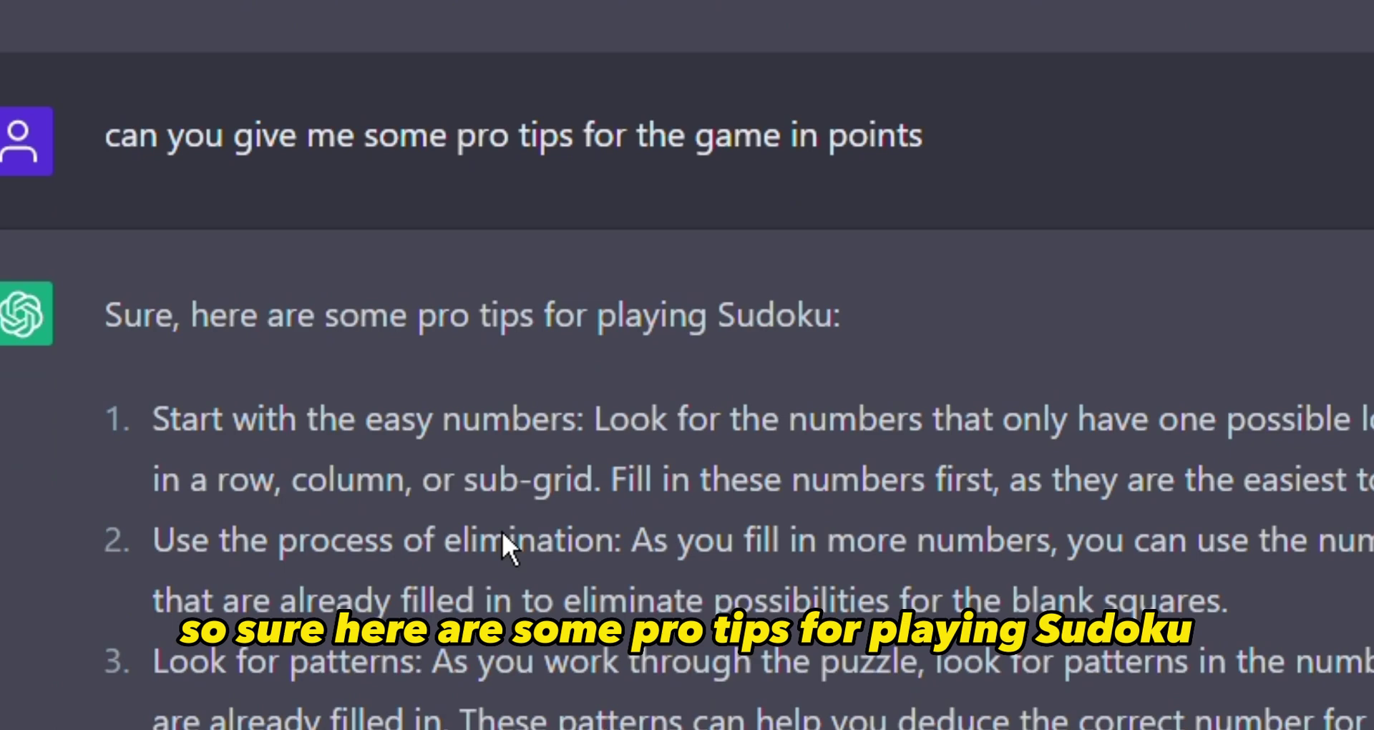
- Read ChatGPT's pro tips for playing Sudoku, then highlight the follow-up prompt "how can I create or get Sudoku puzzle sets"
scroll(501, 538, down, 3)
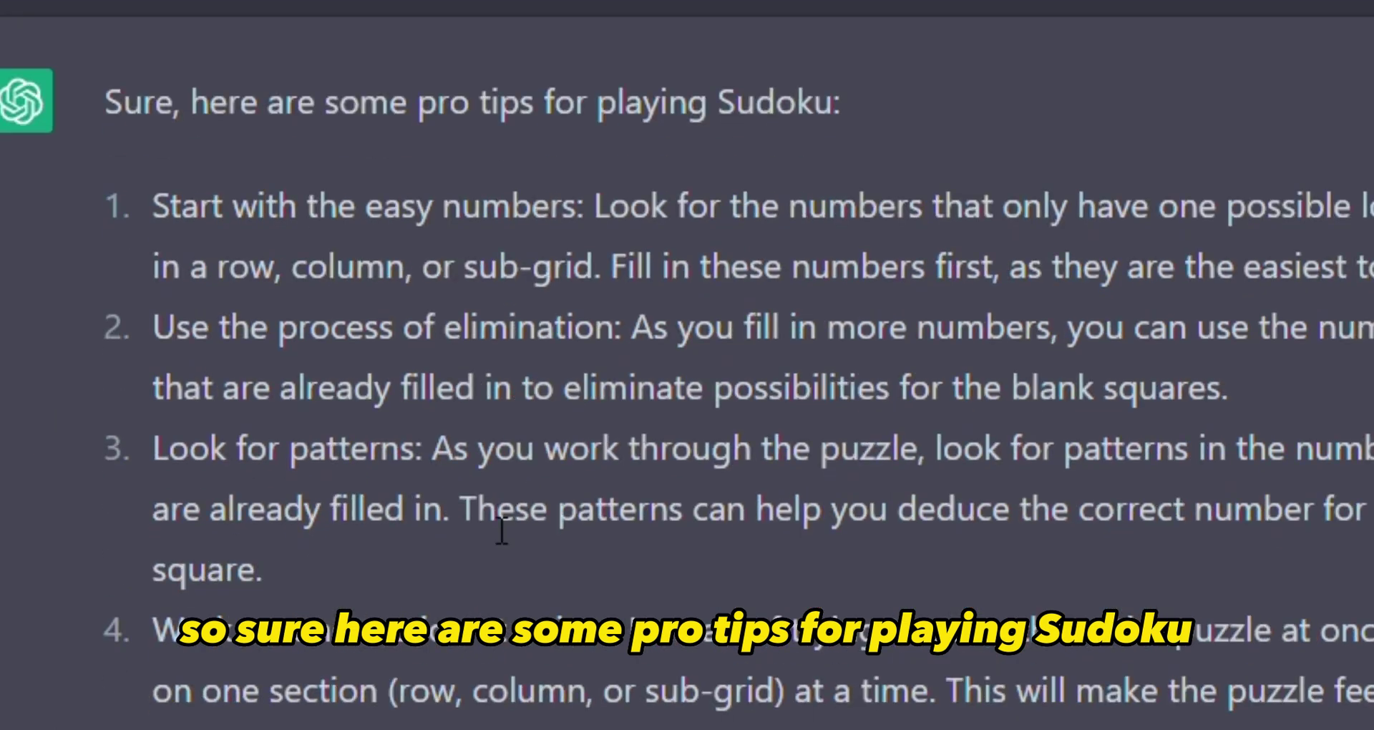
drag(176, 100, 808, 47)
click(805, 42)
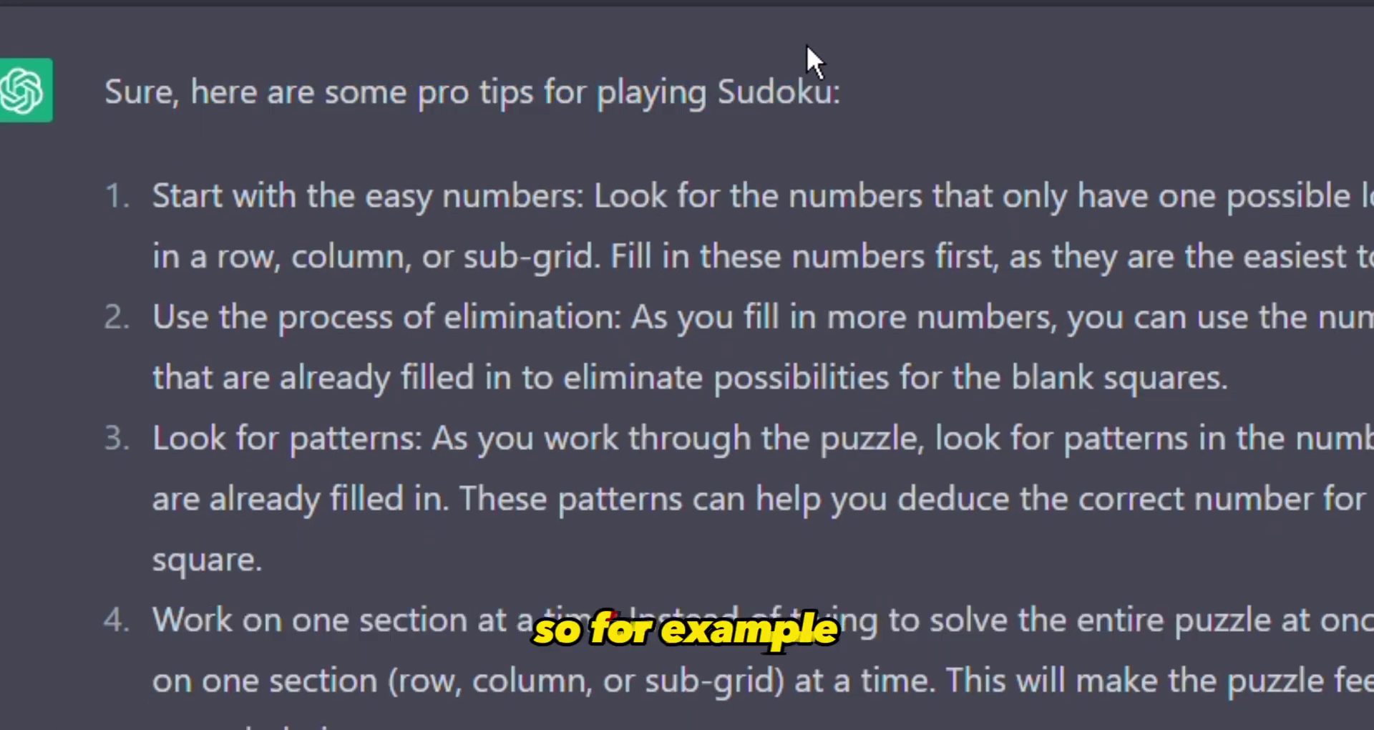
drag(152, 205, 564, 217)
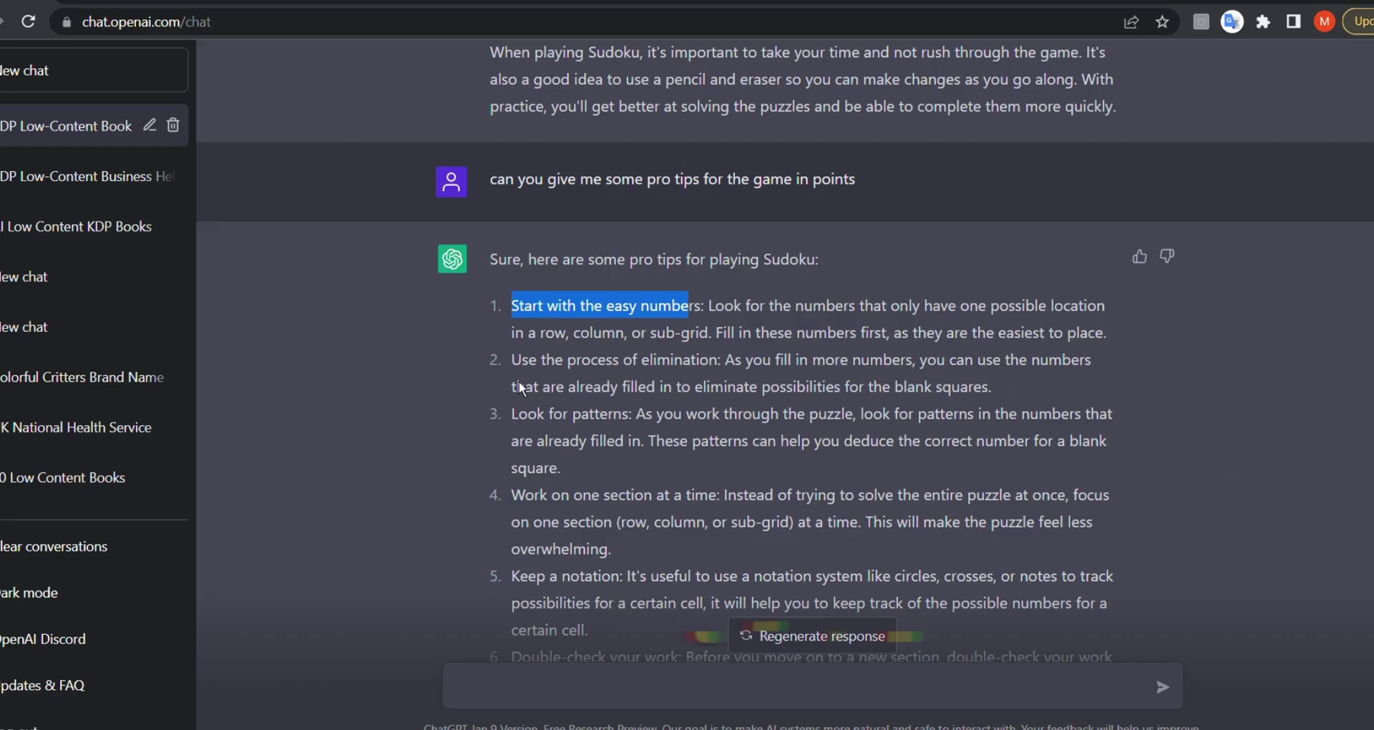
drag(153, 319, 380, 343)
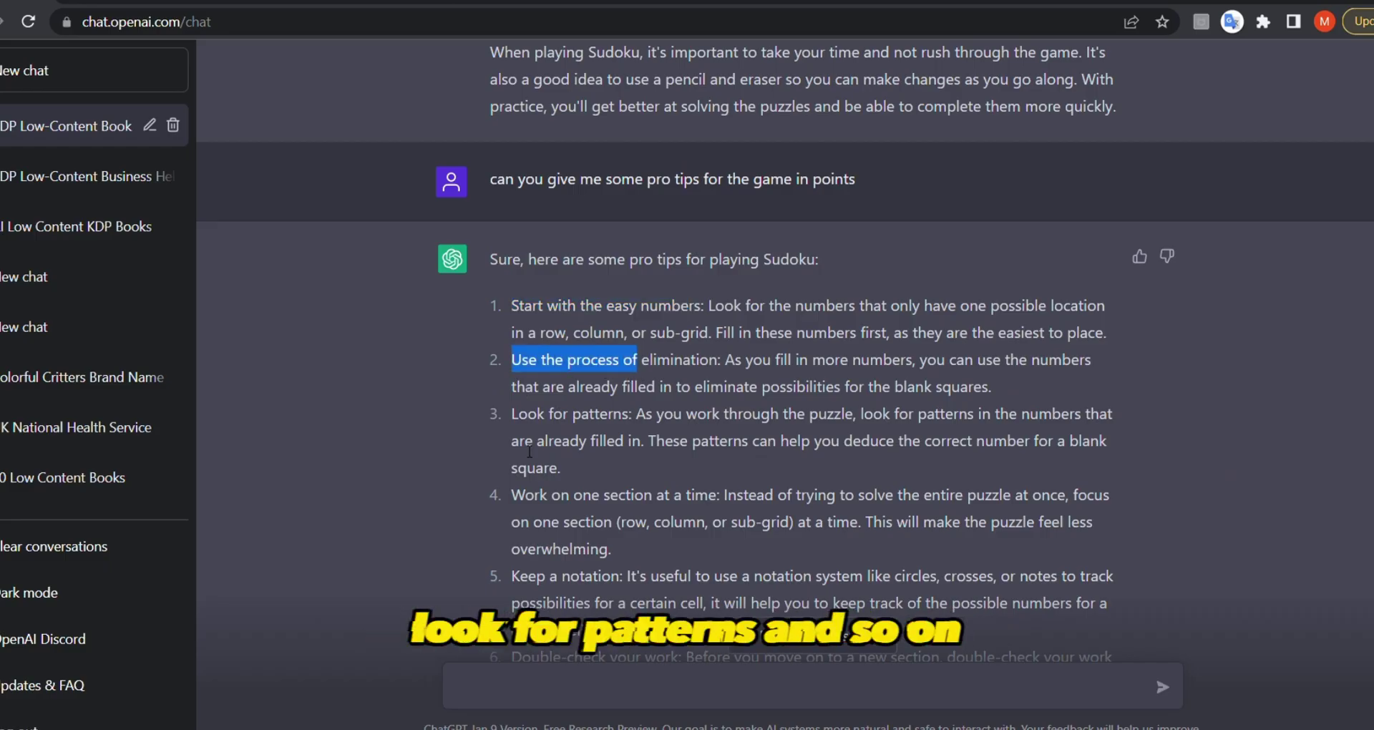
scroll(534, 432, down, 5)
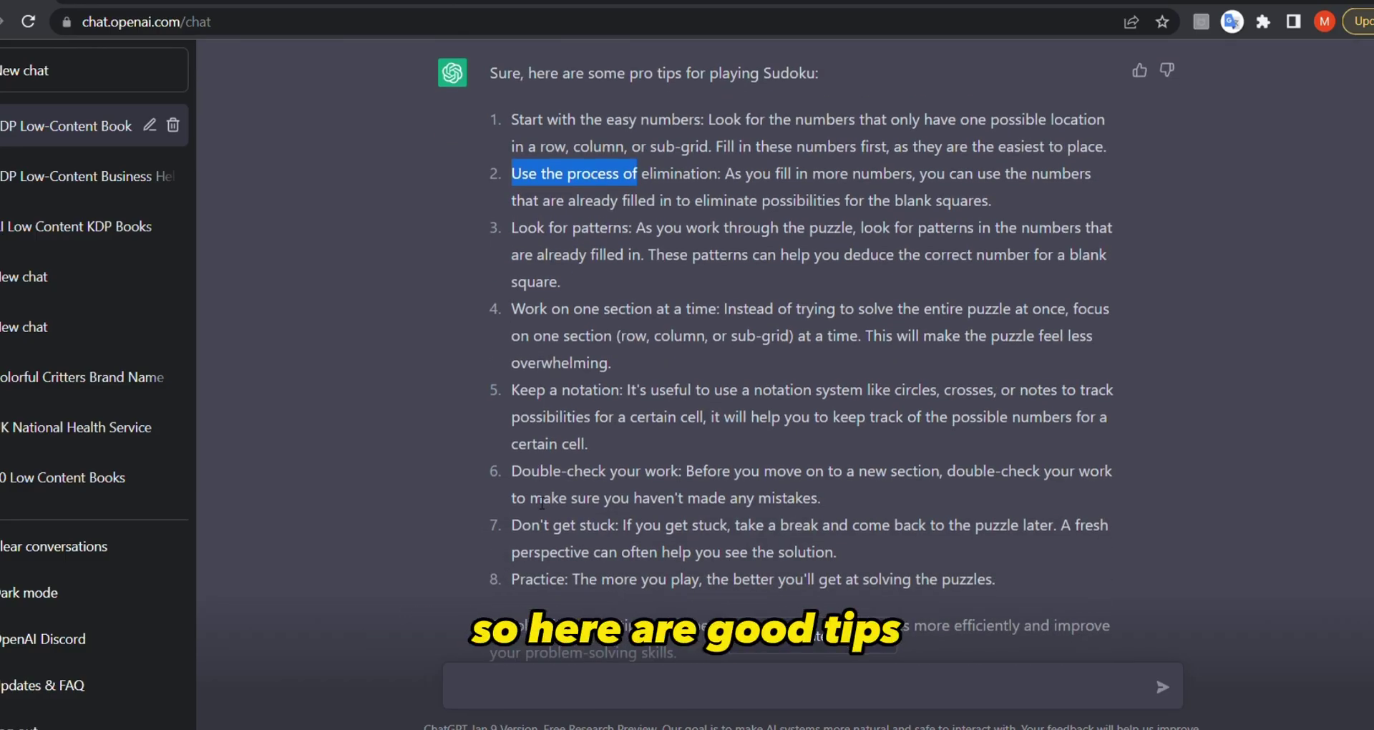
scroll(558, 472, up, 2)
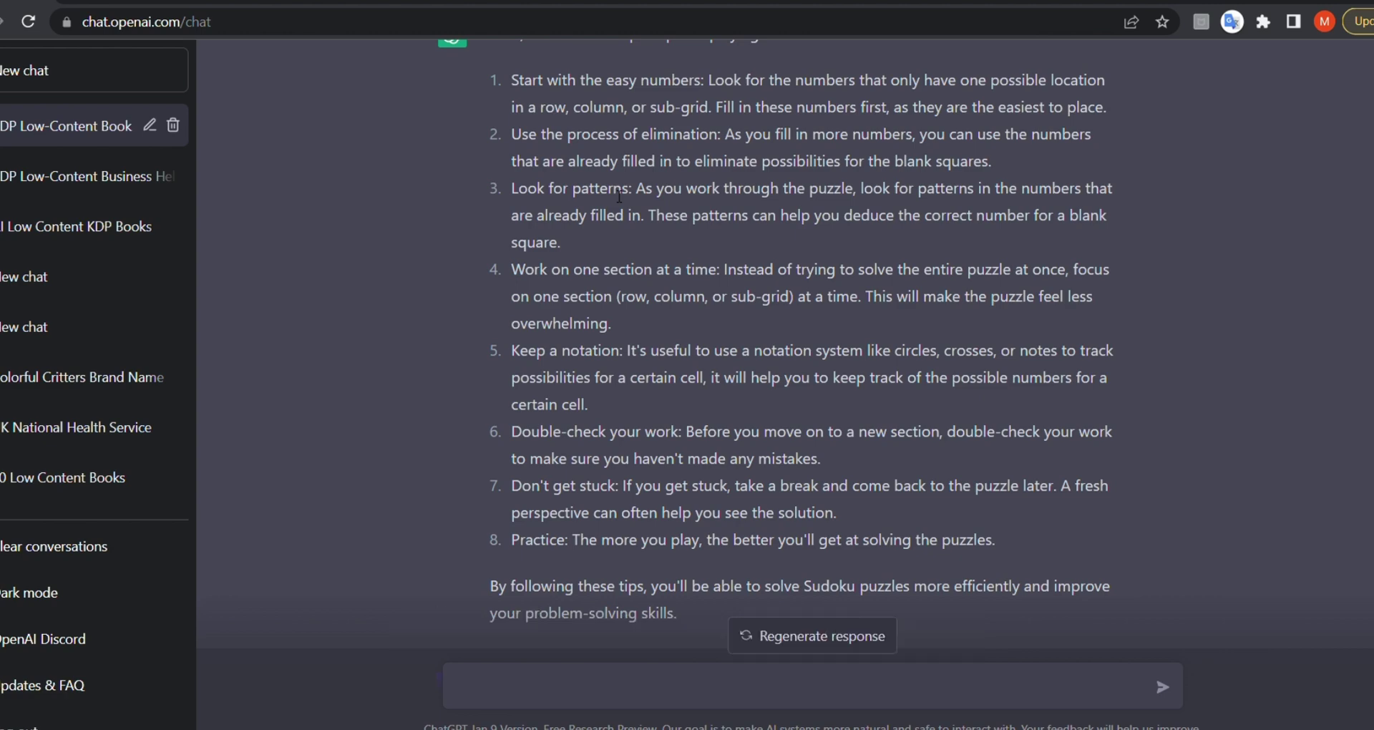
scroll(619, 197, down, 2)
scroll(619, 197, up, 1)
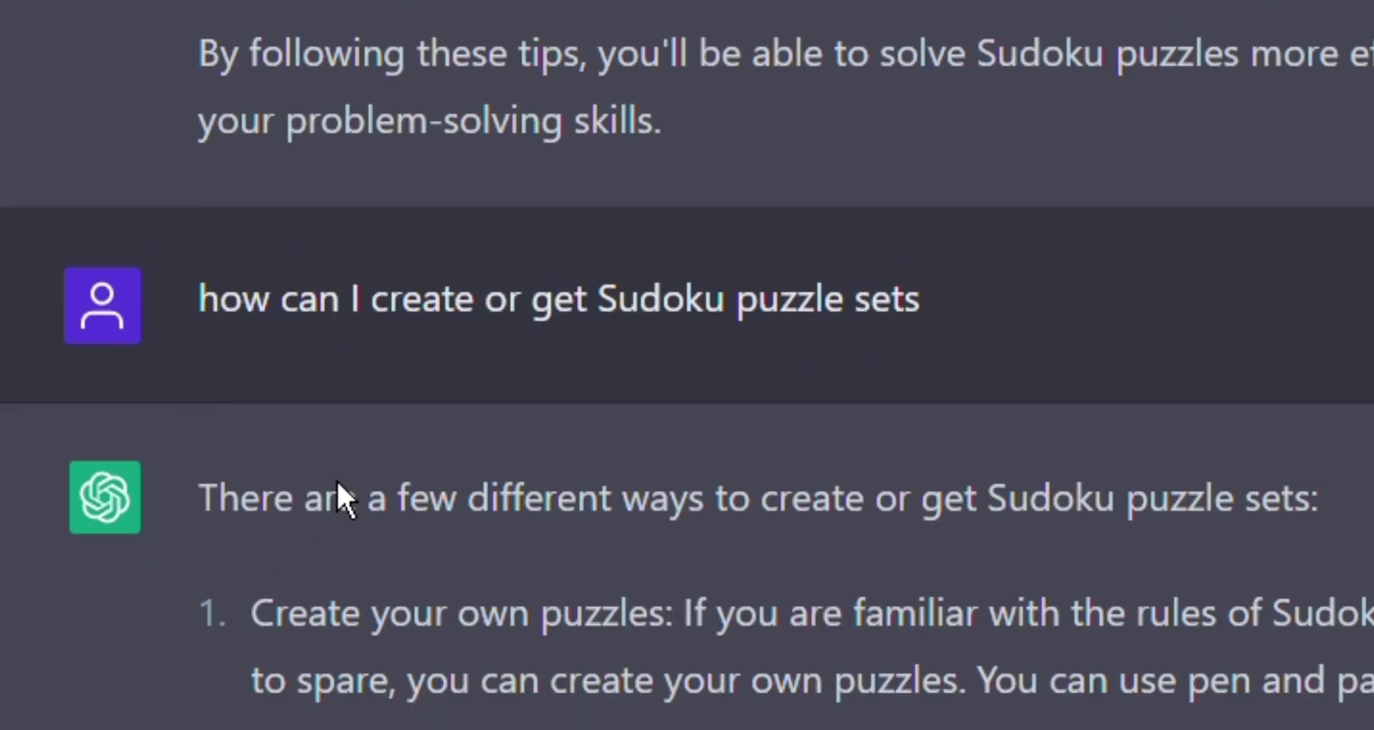
drag(209, 306, 932, 283)
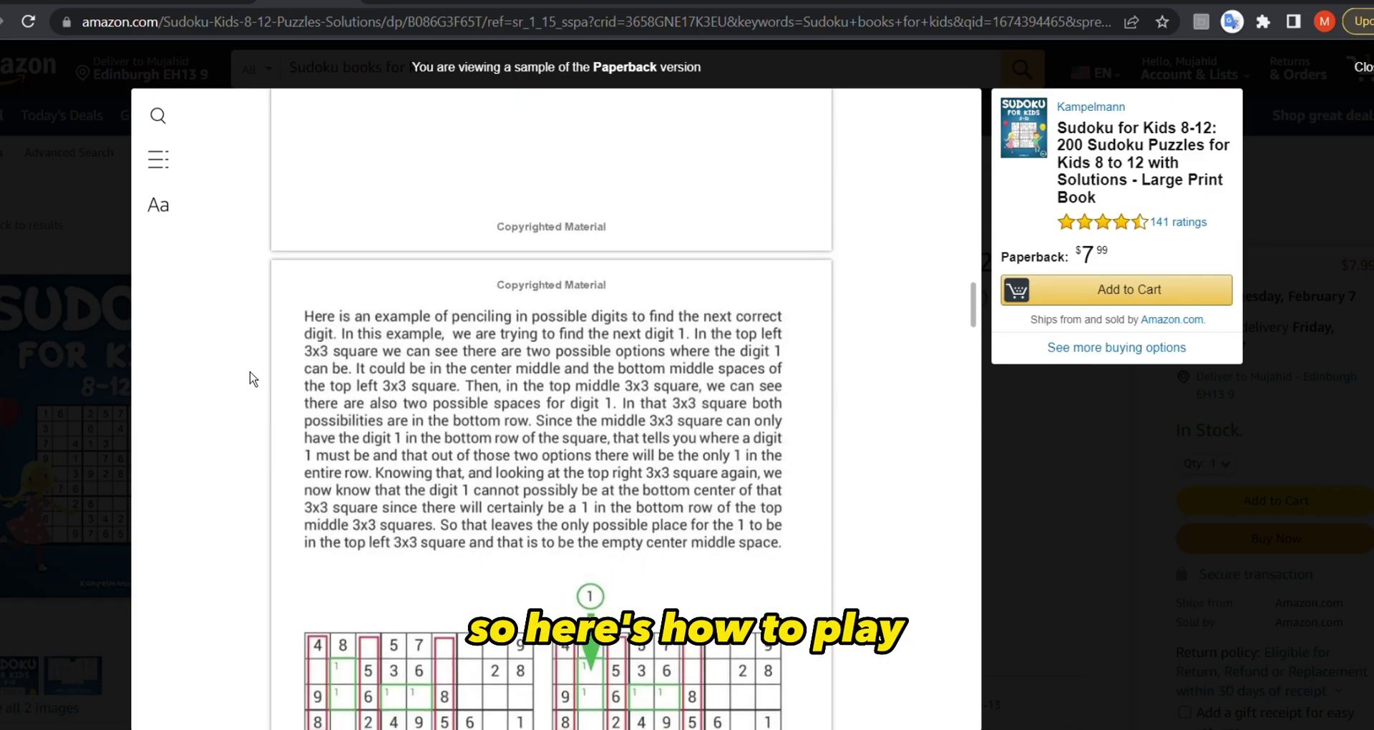
- Switch to the Amazon sample of "Sudoku for Kids 8-12" and examine its solving instructions and puzzle page layout
scroll(252, 379, down, 15)
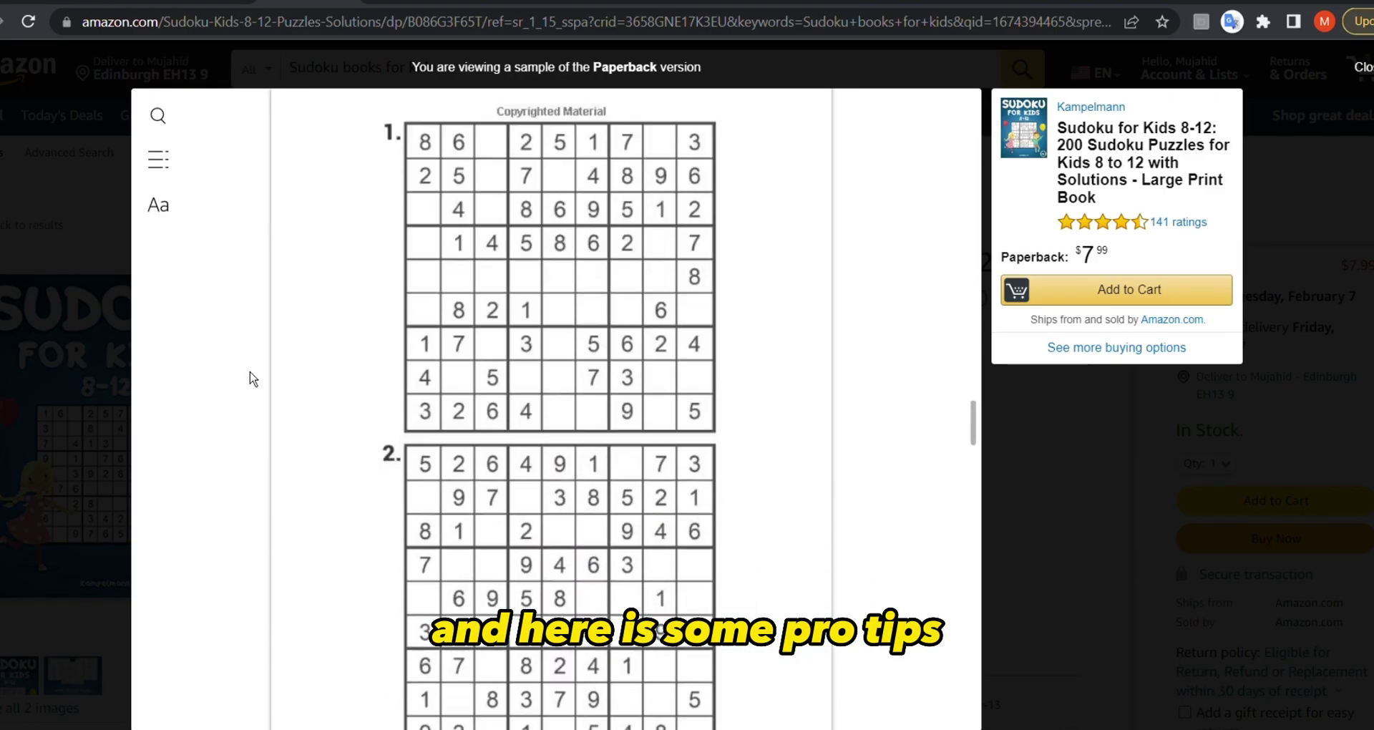
scroll(252, 379, down, 3)
scroll(252, 379, up, 3)
scroll(252, 379, up, 1)
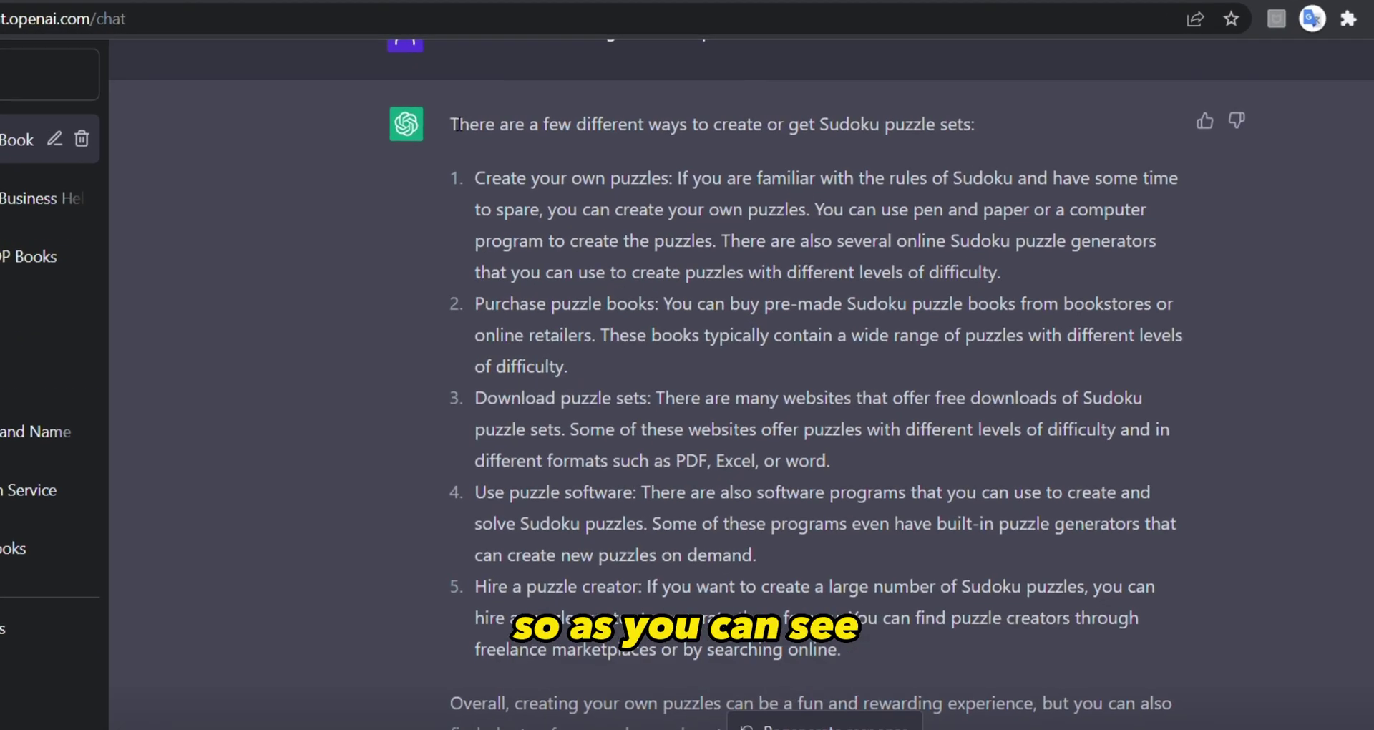
- Return to ChatGPT and highlight the opening line about different ways to create or get Sudoku puzzle sets
drag(491, 113, 632, 120)
drag(520, 203, 1017, 203)
drag(1195, 243, 1367, 240)
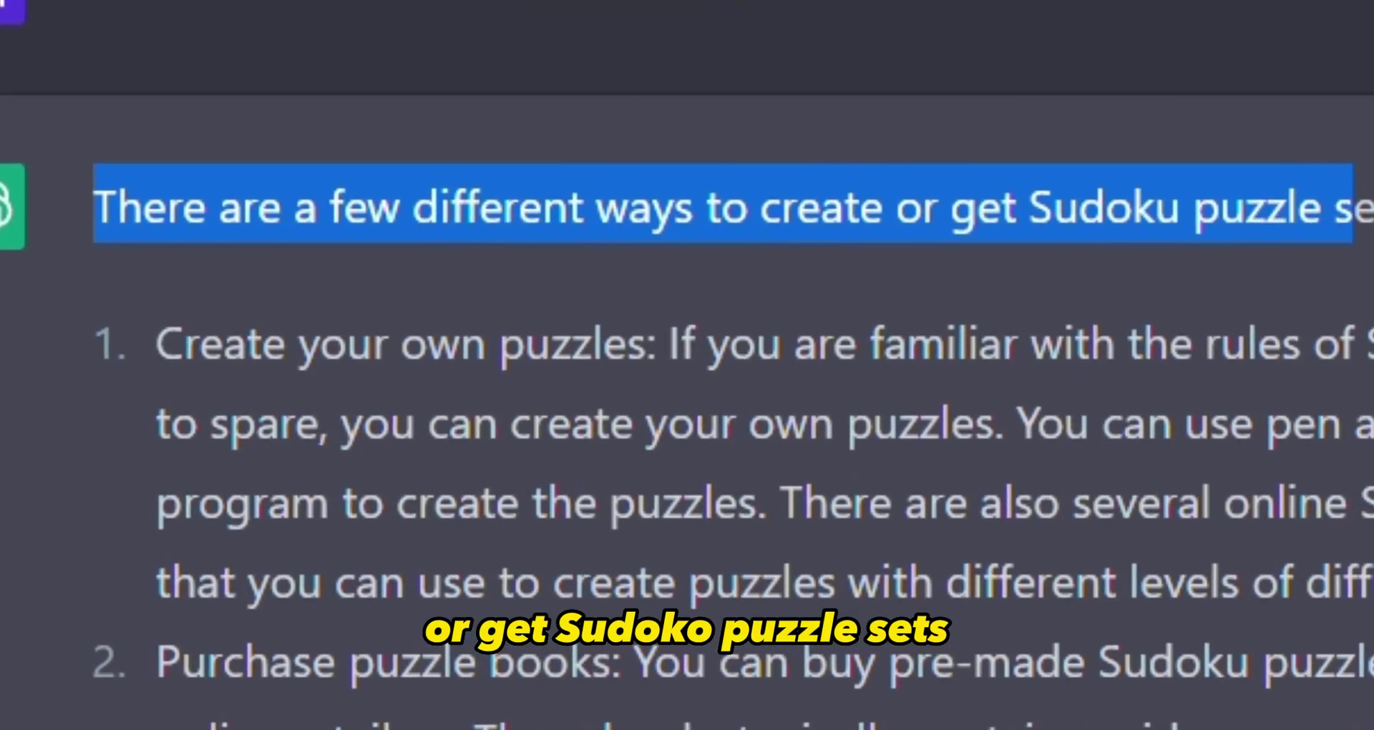
click(1367, 240)
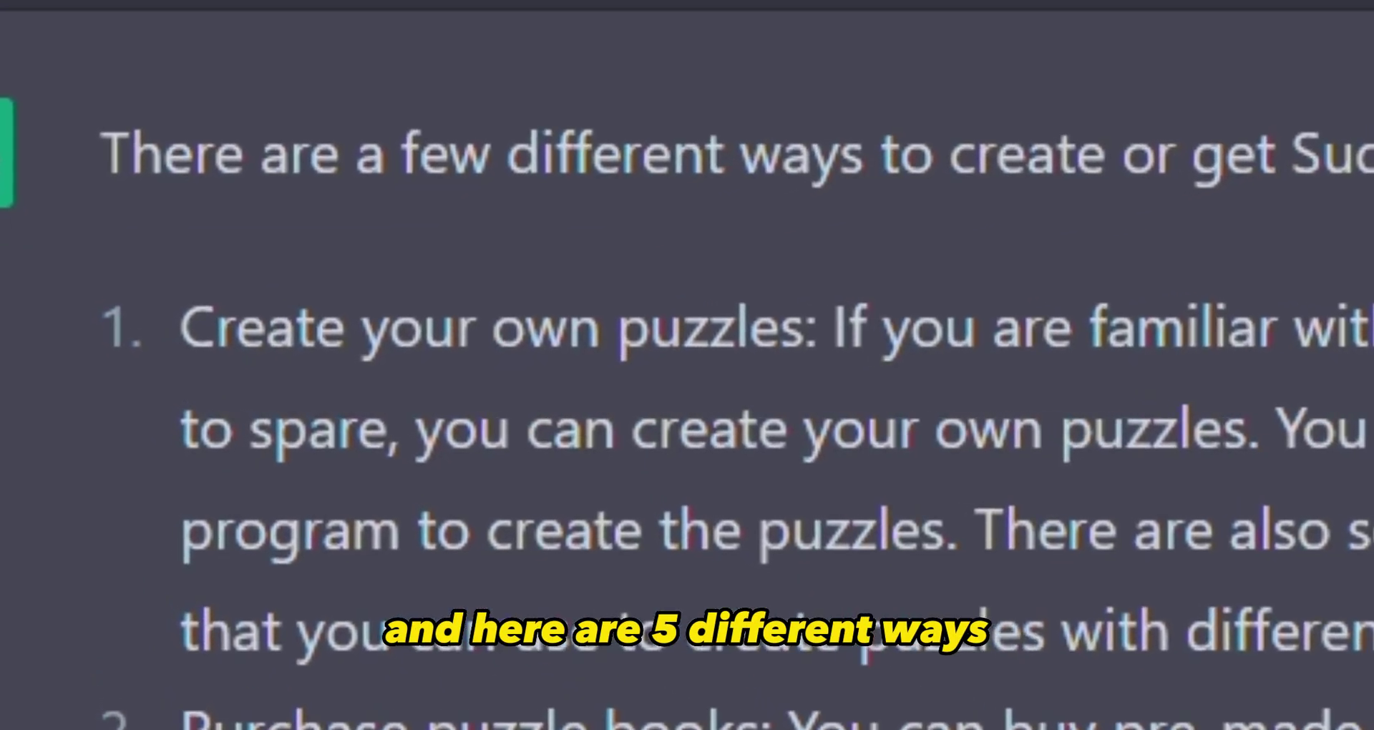
- Highlight the options "Create your own puzzles" and "Purchase puzzle books" in ChatGPT's answer, checking Canva's custom size options in between
drag(192, 329, 953, 333)
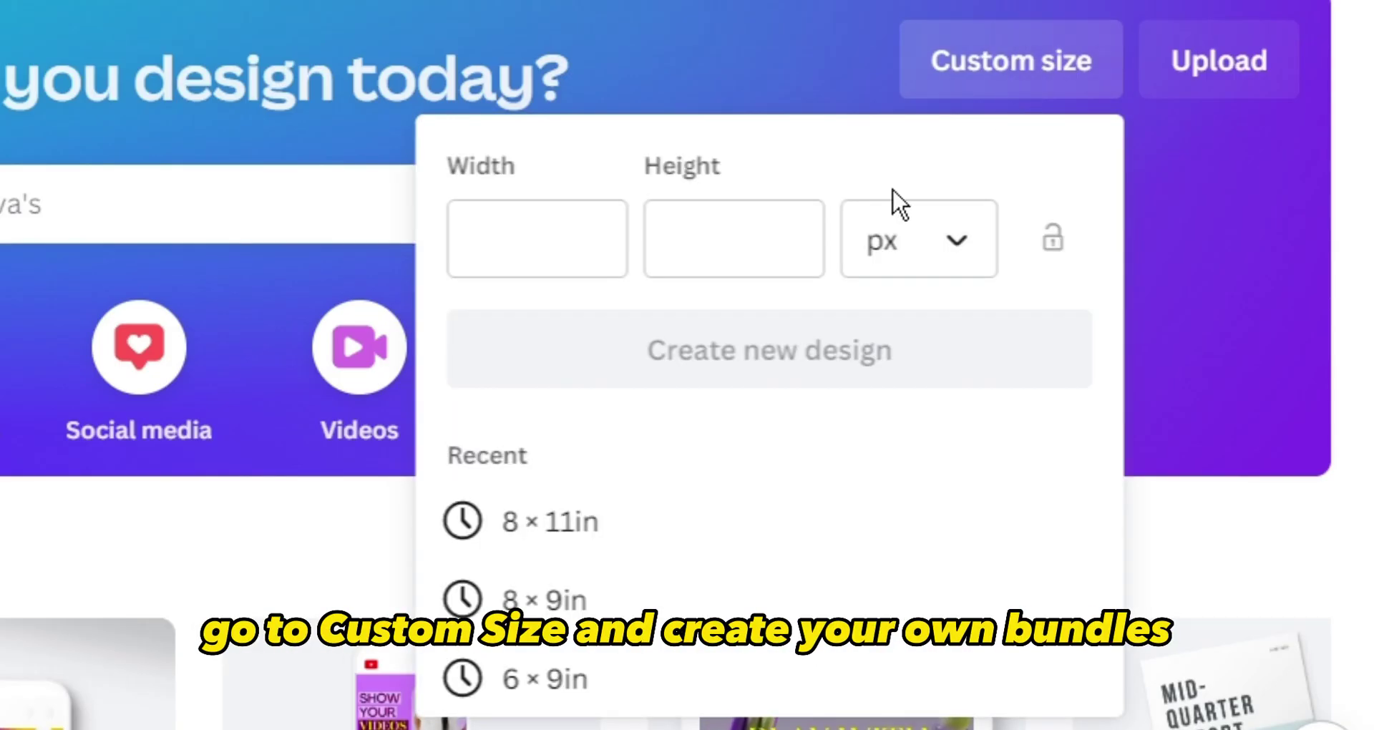
click(682, 26)
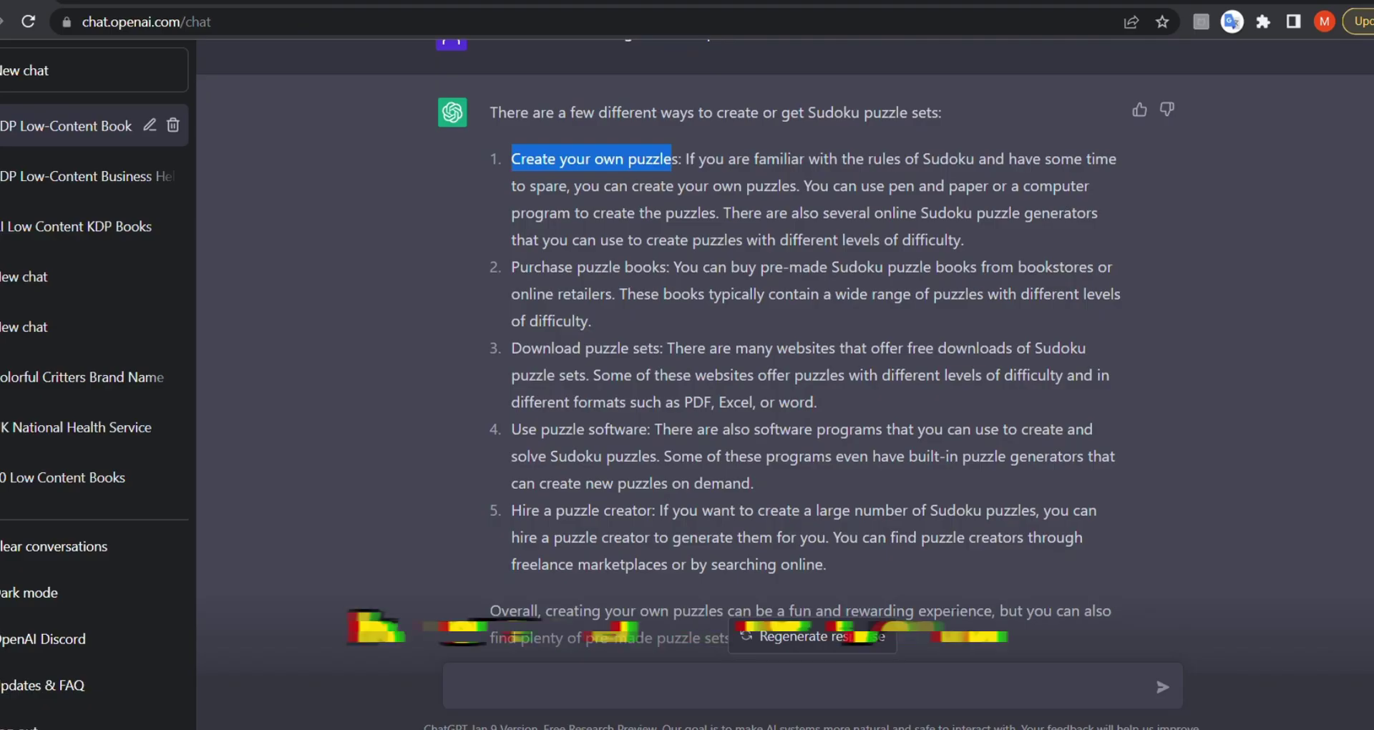
drag(513, 268, 670, 274)
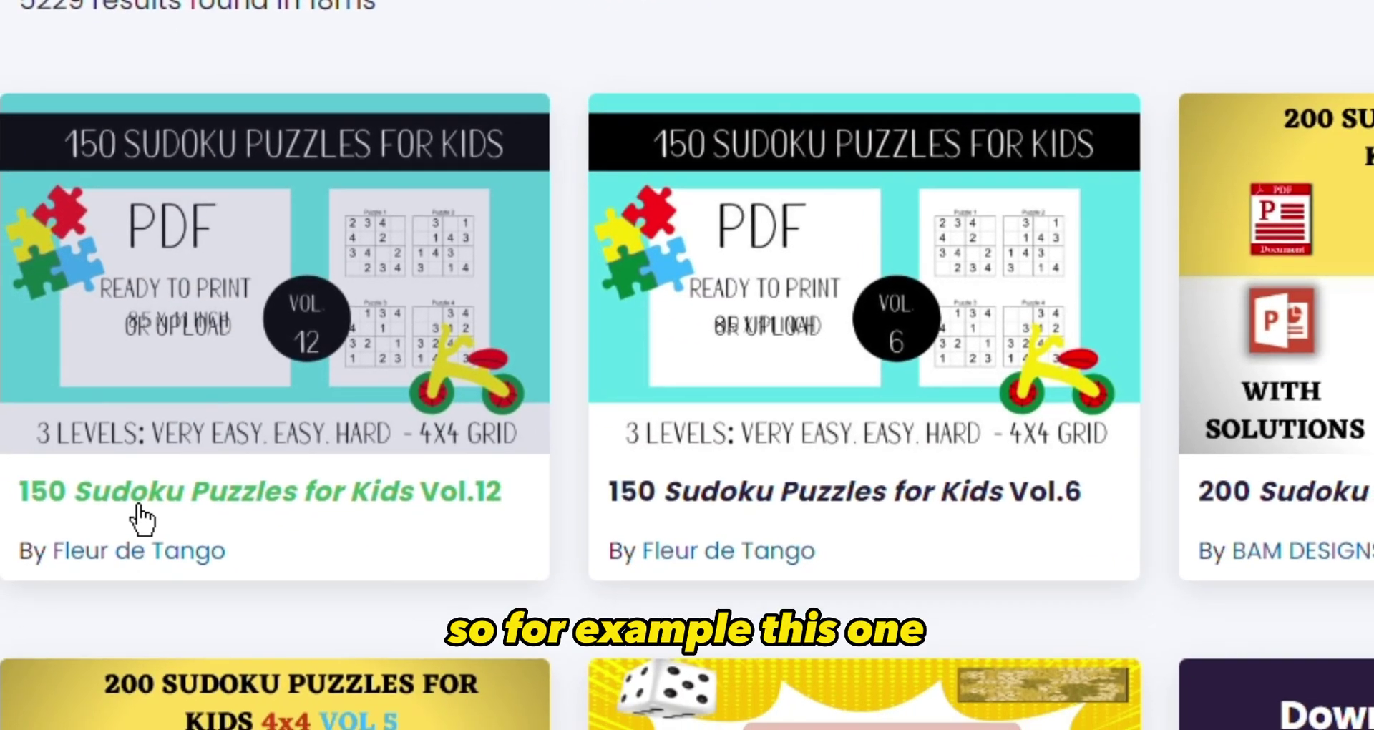
- Browse the marketplace listings of ready-made Sudoku puzzles for kids, comparing volumes, grid sizes and difficulty levels
scroll(144, 519, down, 3)
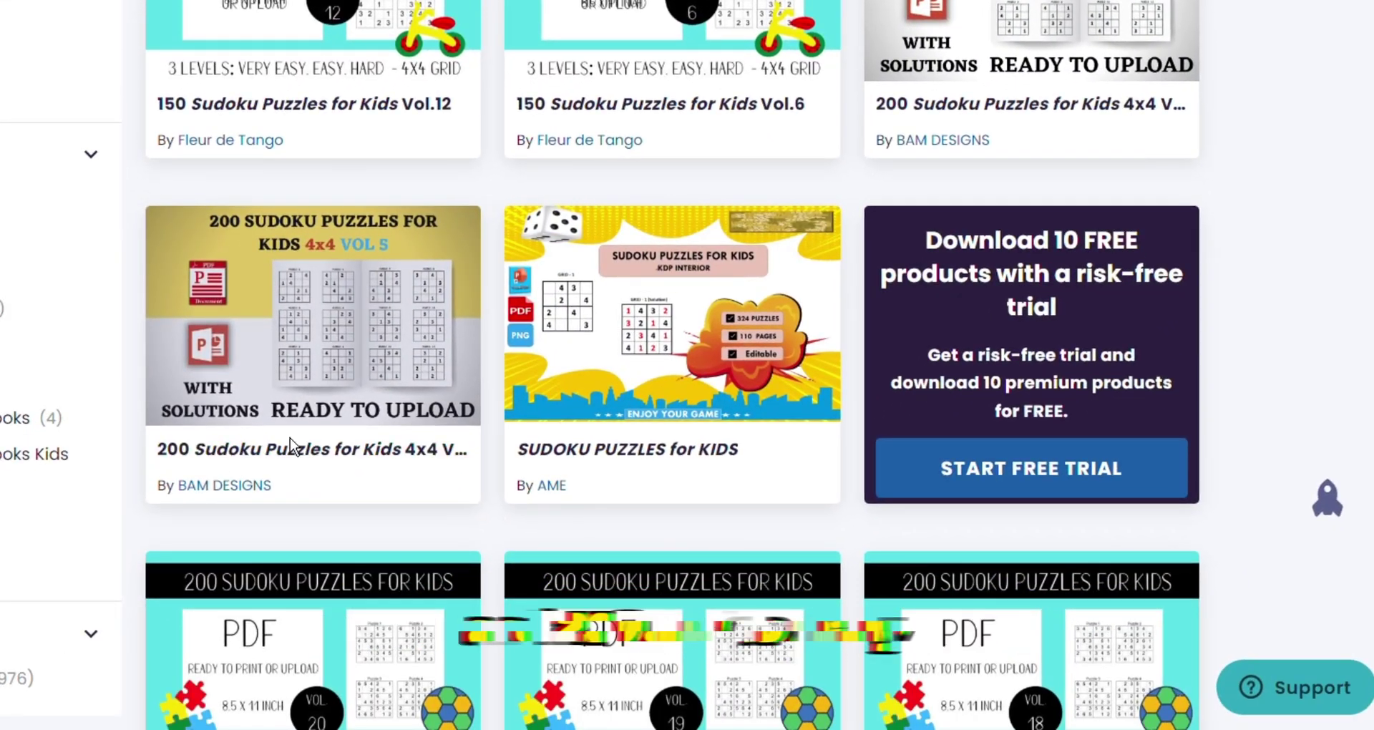
scroll(383, 498, down, 20)
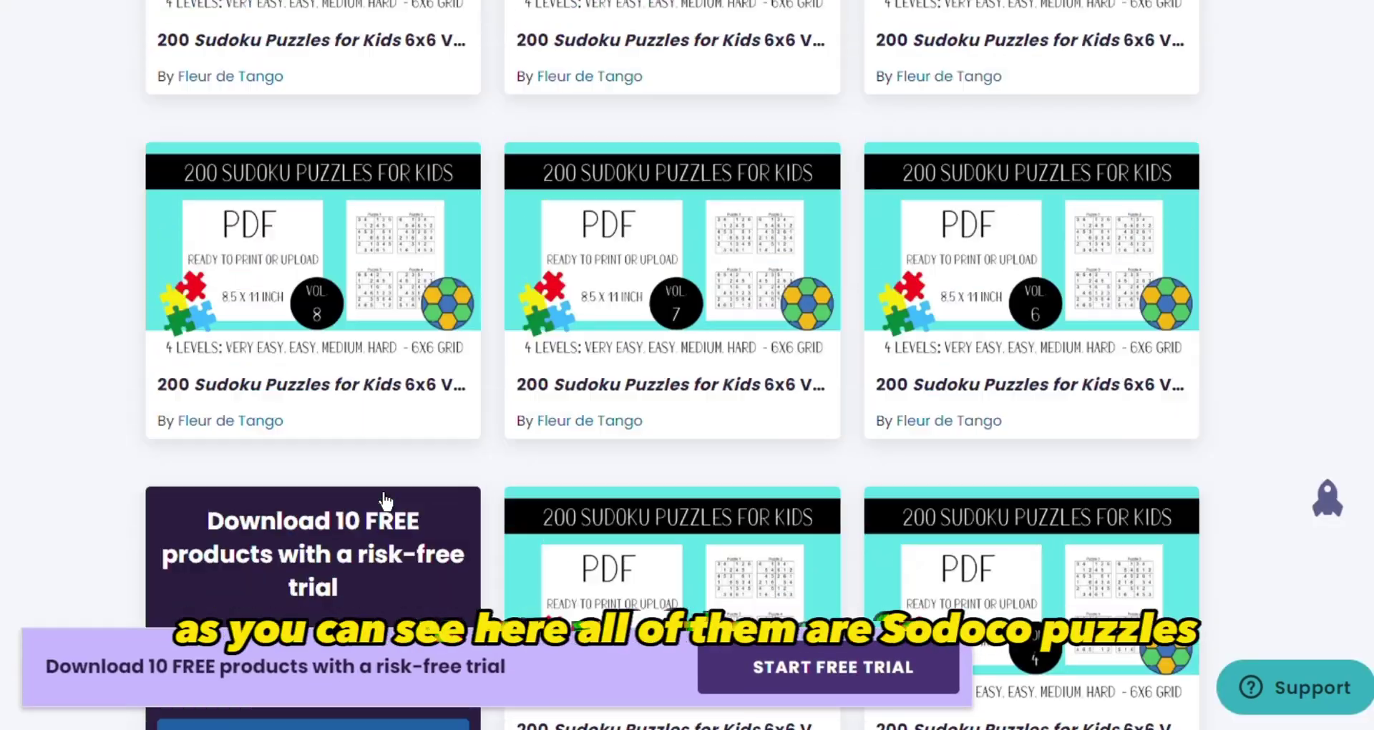
scroll(383, 497, down, 20)
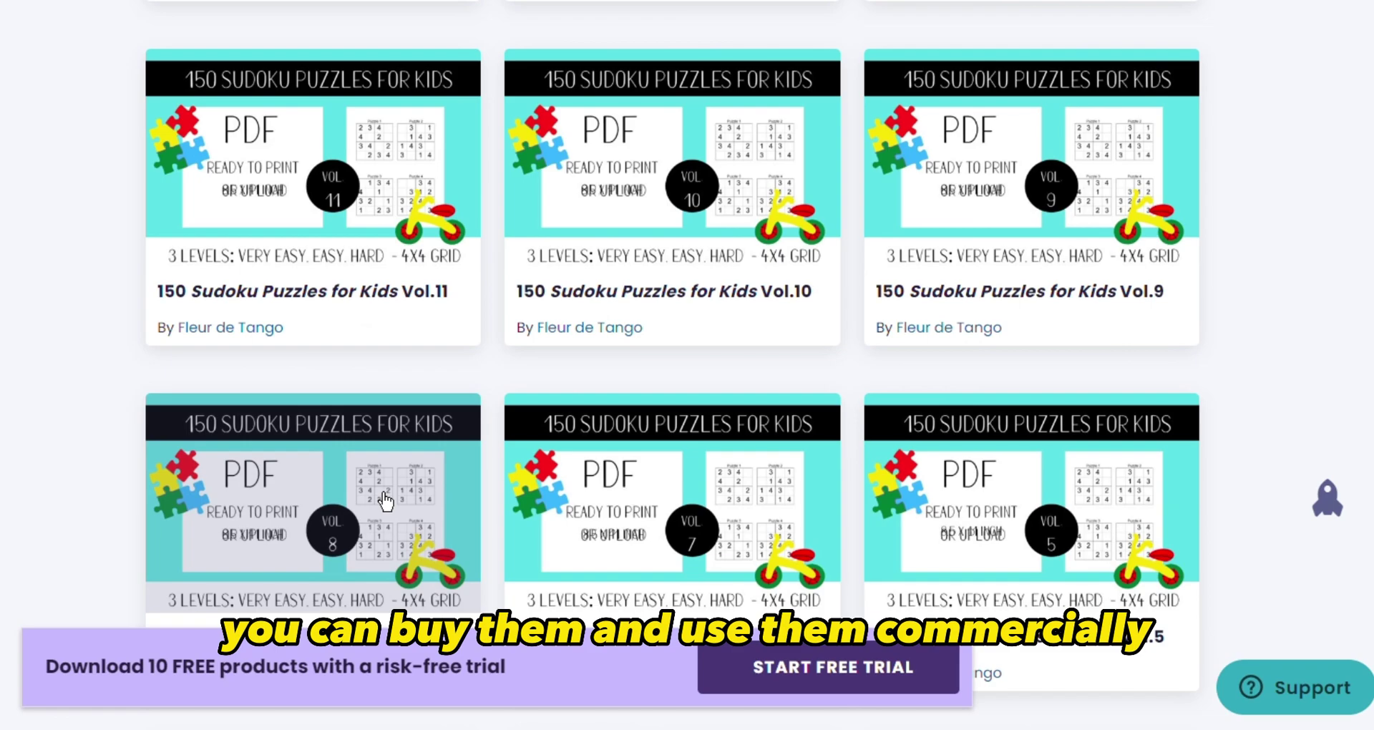
scroll(385, 501, up, 20)
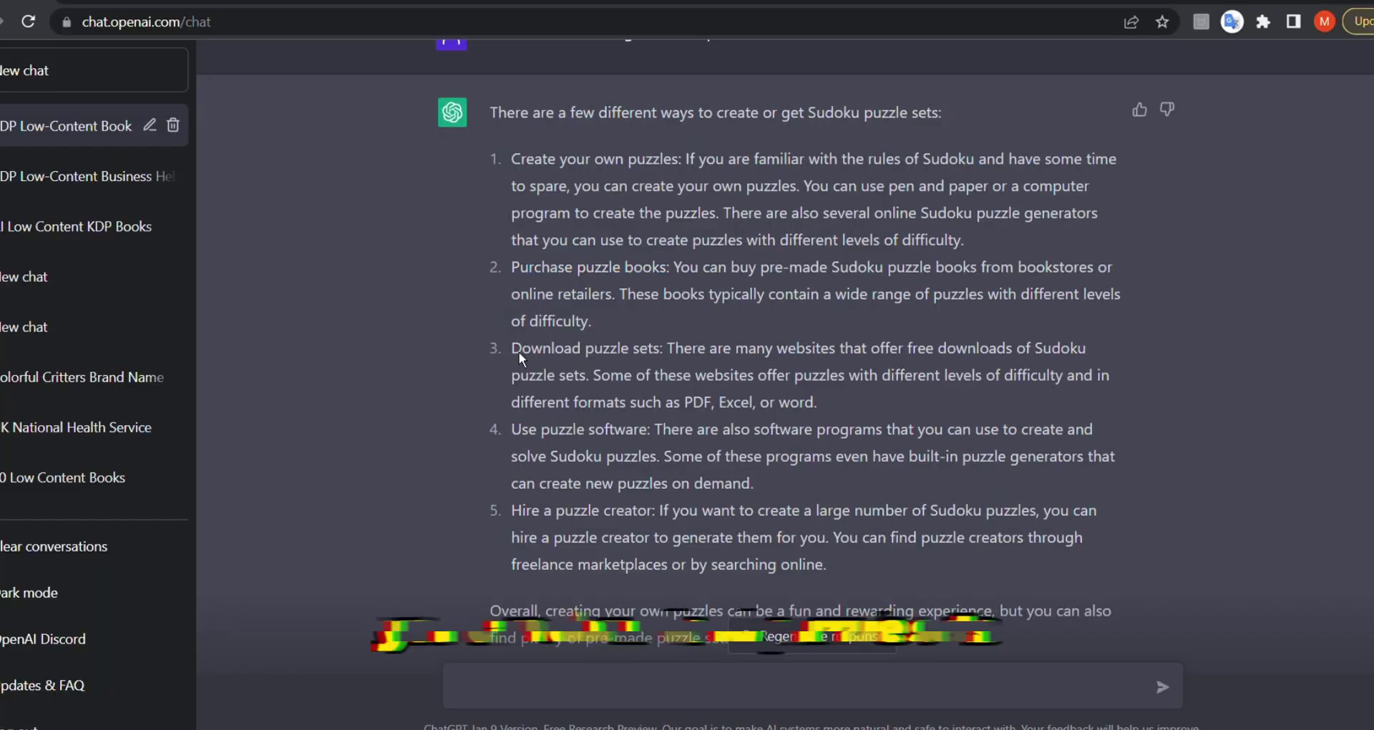
- Return to ChatGPT's answer and highlight the options "Download puzzle sets", "Use puzzle software" and "Hire a puzzle creator"
drag(511, 348, 569, 355)
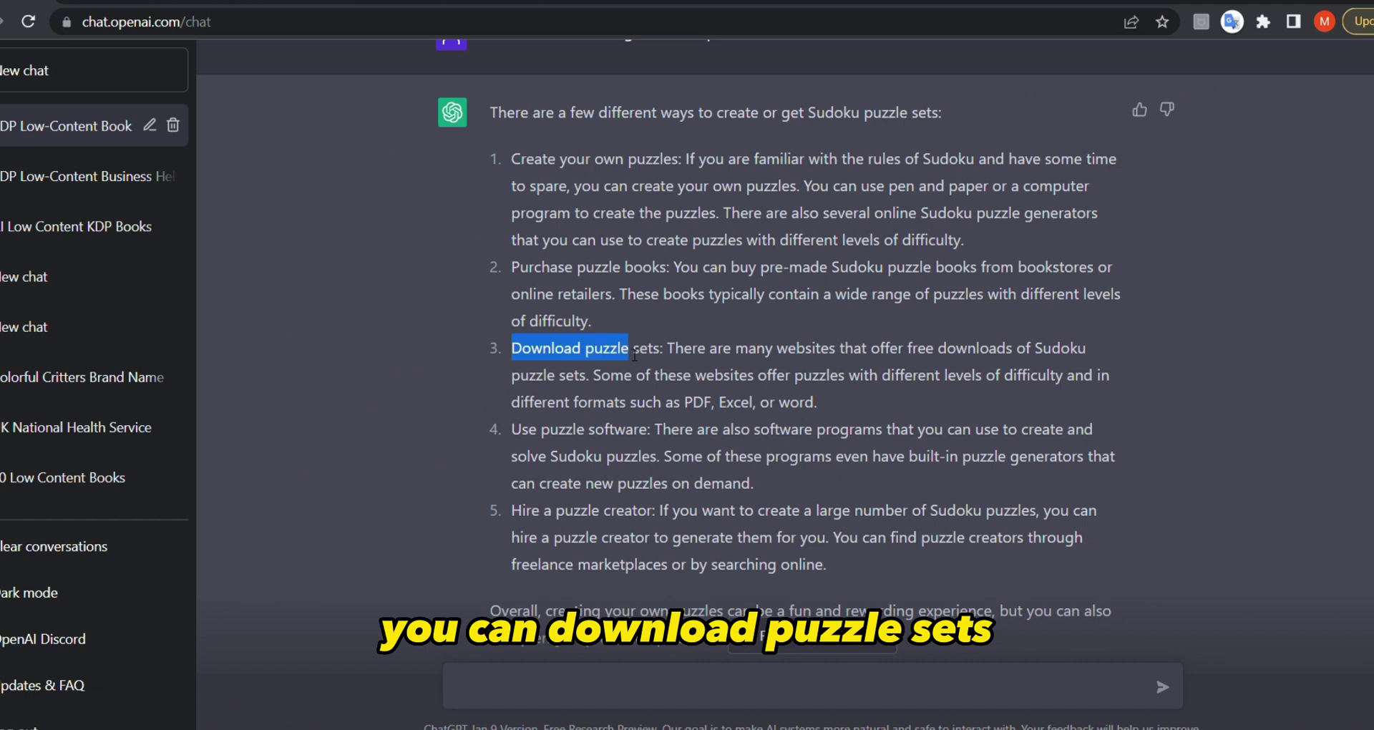
drag(660, 355, 662, 352)
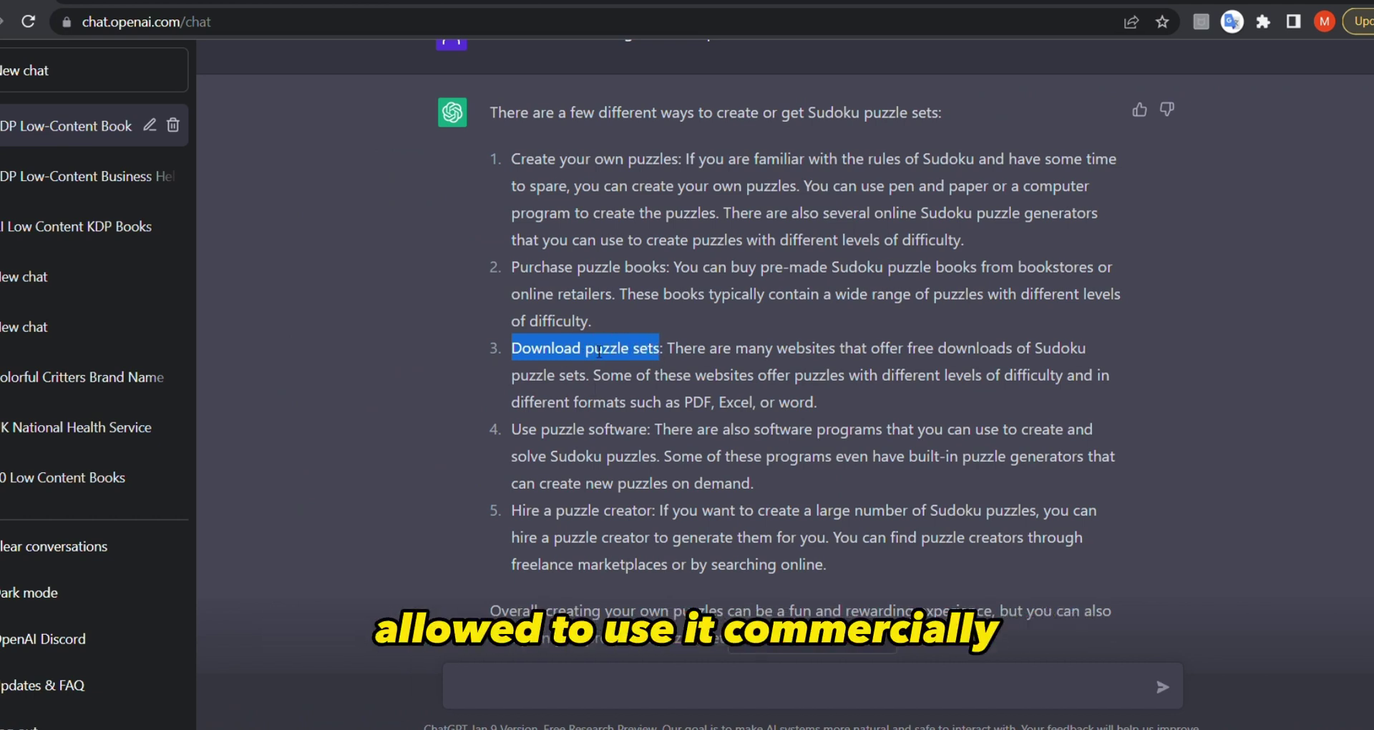
drag(521, 429, 638, 436)
drag(523, 510, 566, 512)
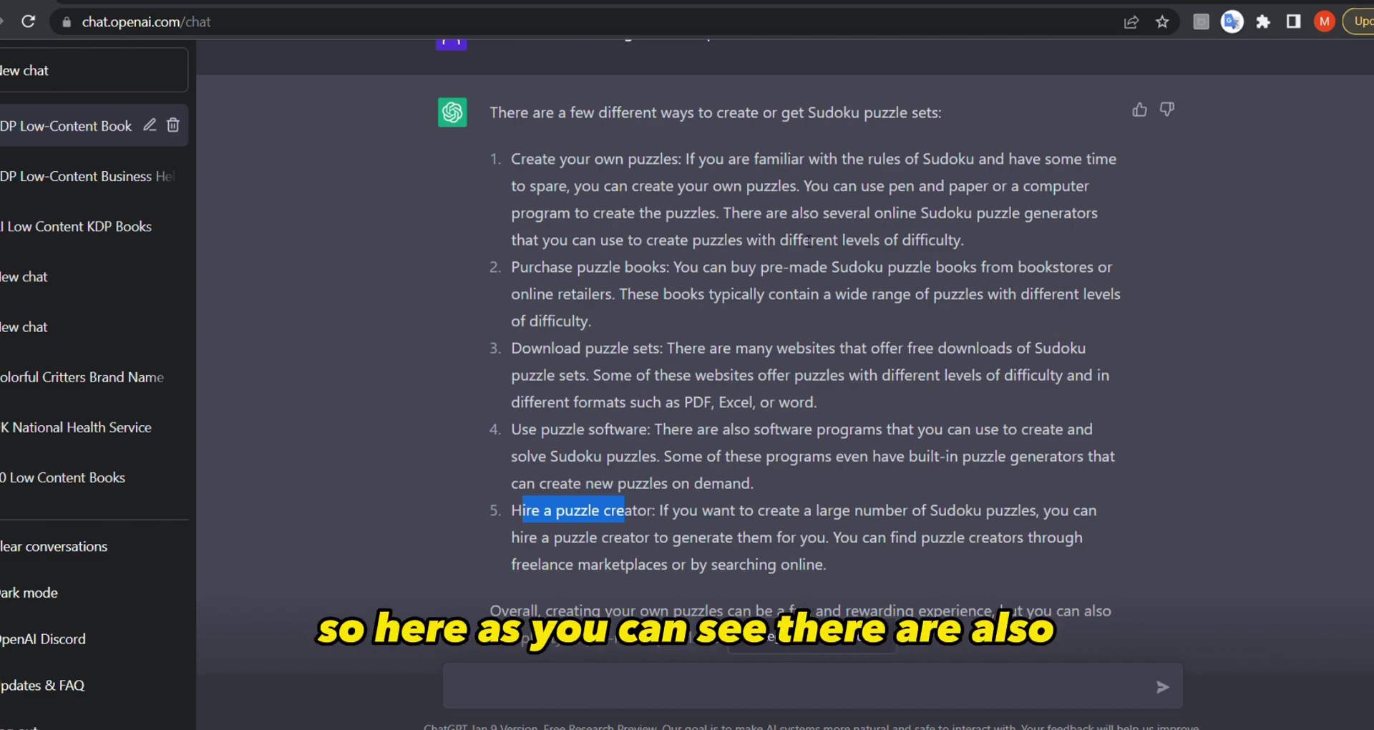
- Highlight ChatGPT's sentence about online Sudoku puzzle generators that create puzzles with different levels of difficulty
drag(800, 241, 538, 288)
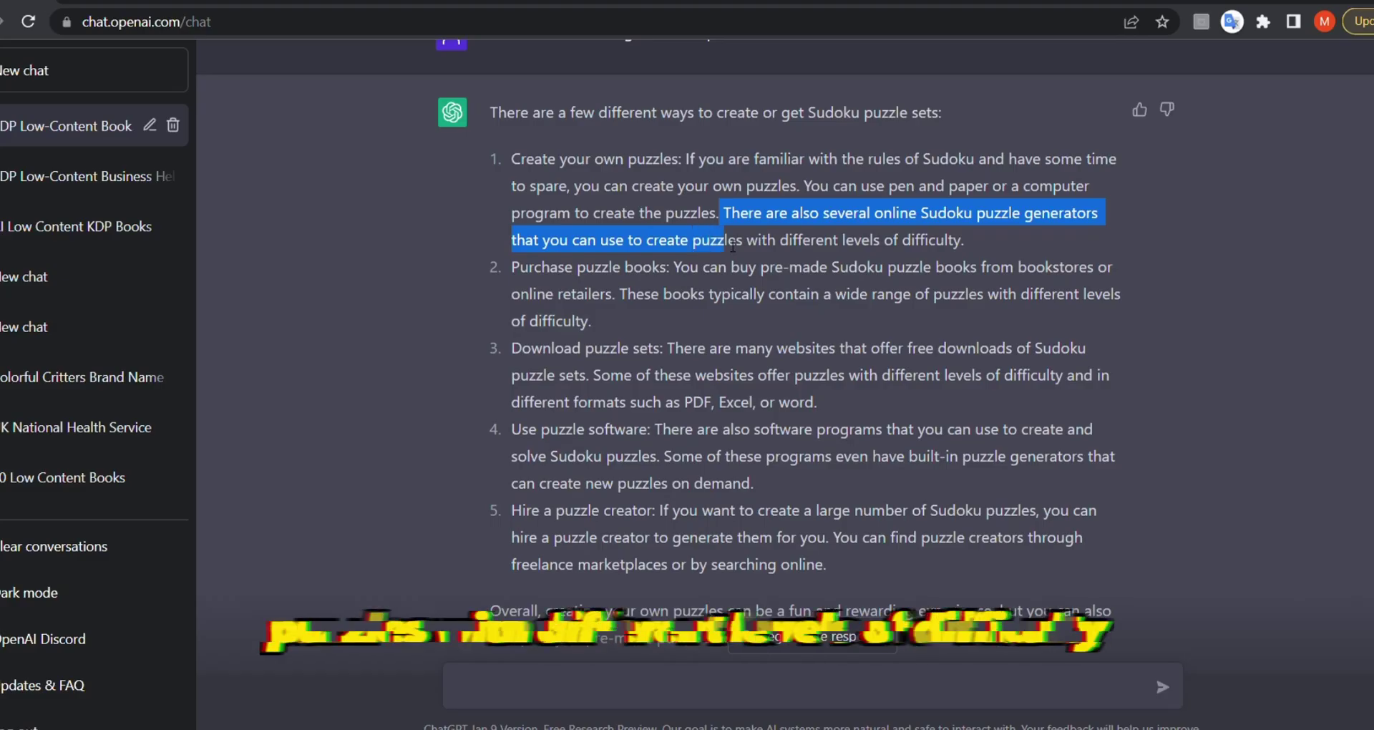
drag(732, 245, 963, 250)
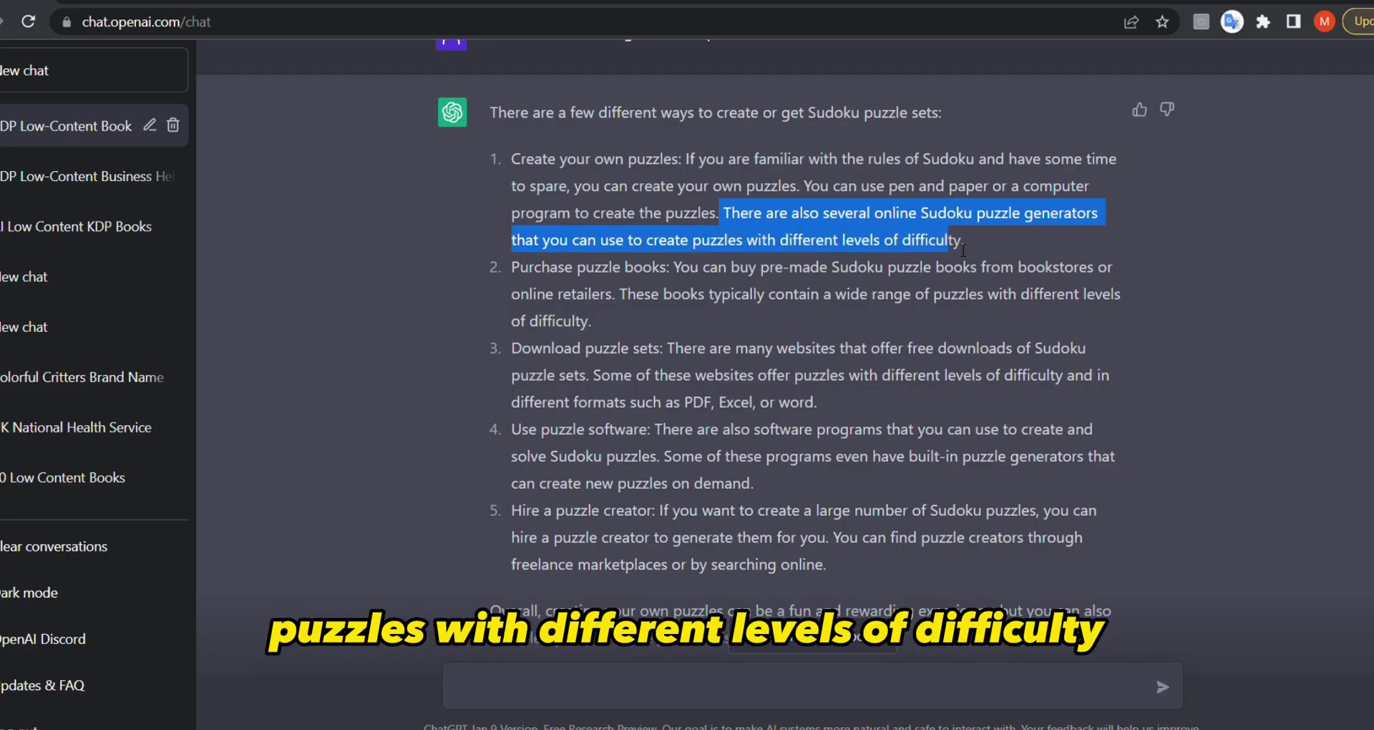
click(976, 251)
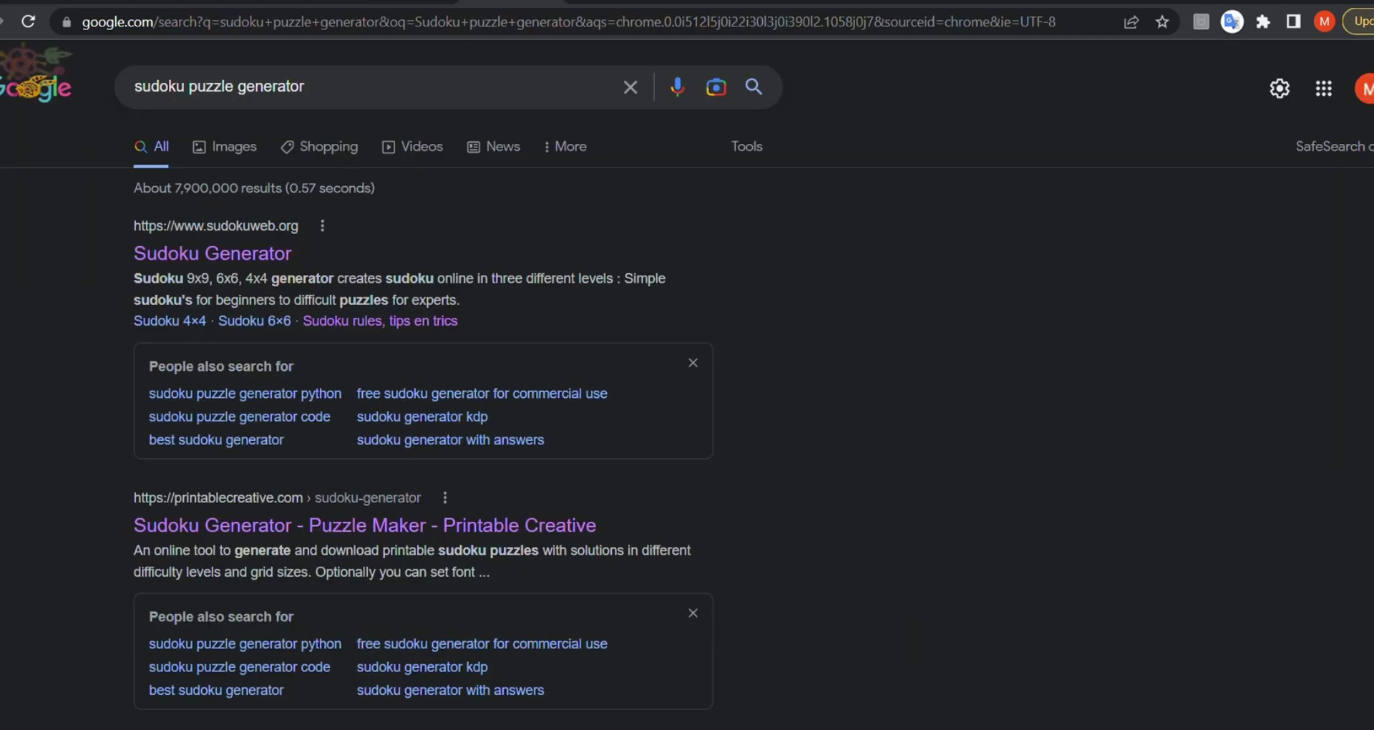
- Open the sudokuweb.org generator from the Google results for "sudoku puzzle generator" and generate a new 9x9 puzzle
scroll(286, 259, down, 3)
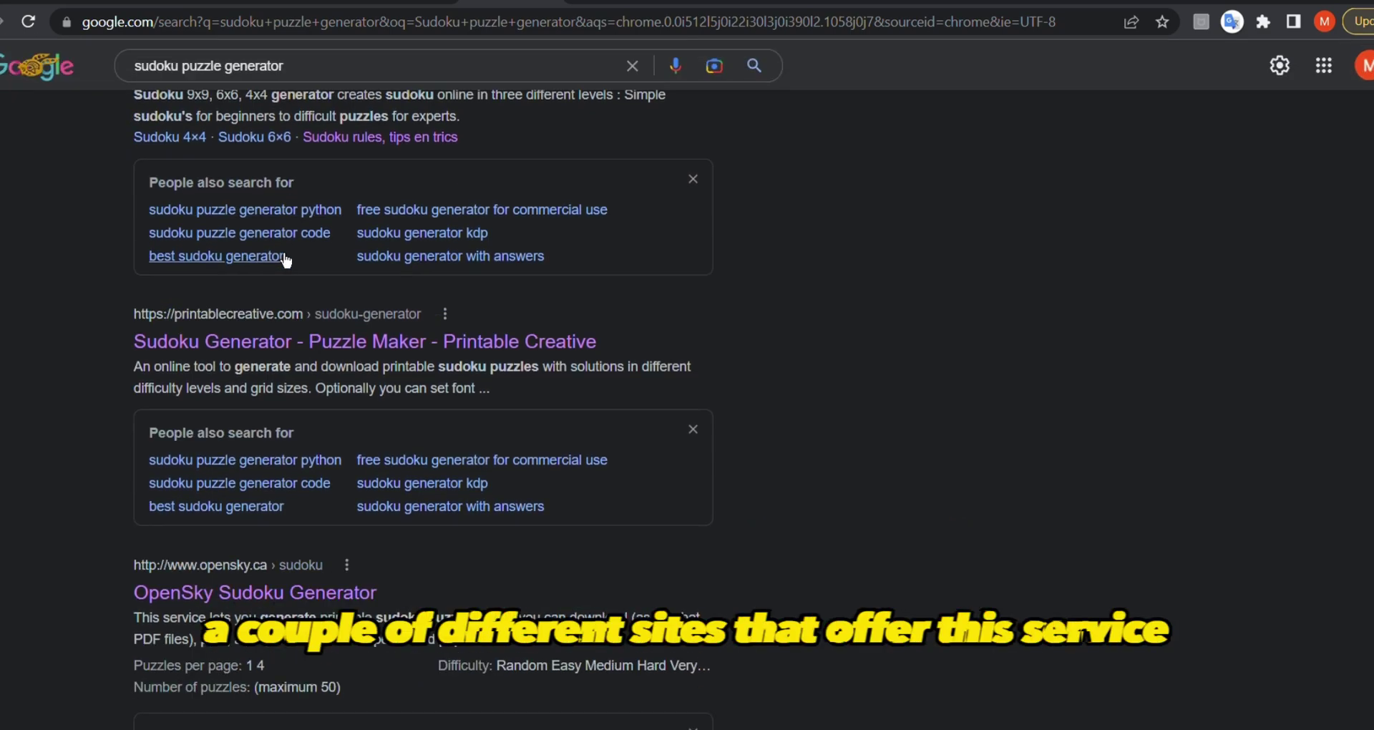
scroll(287, 261, down, 1)
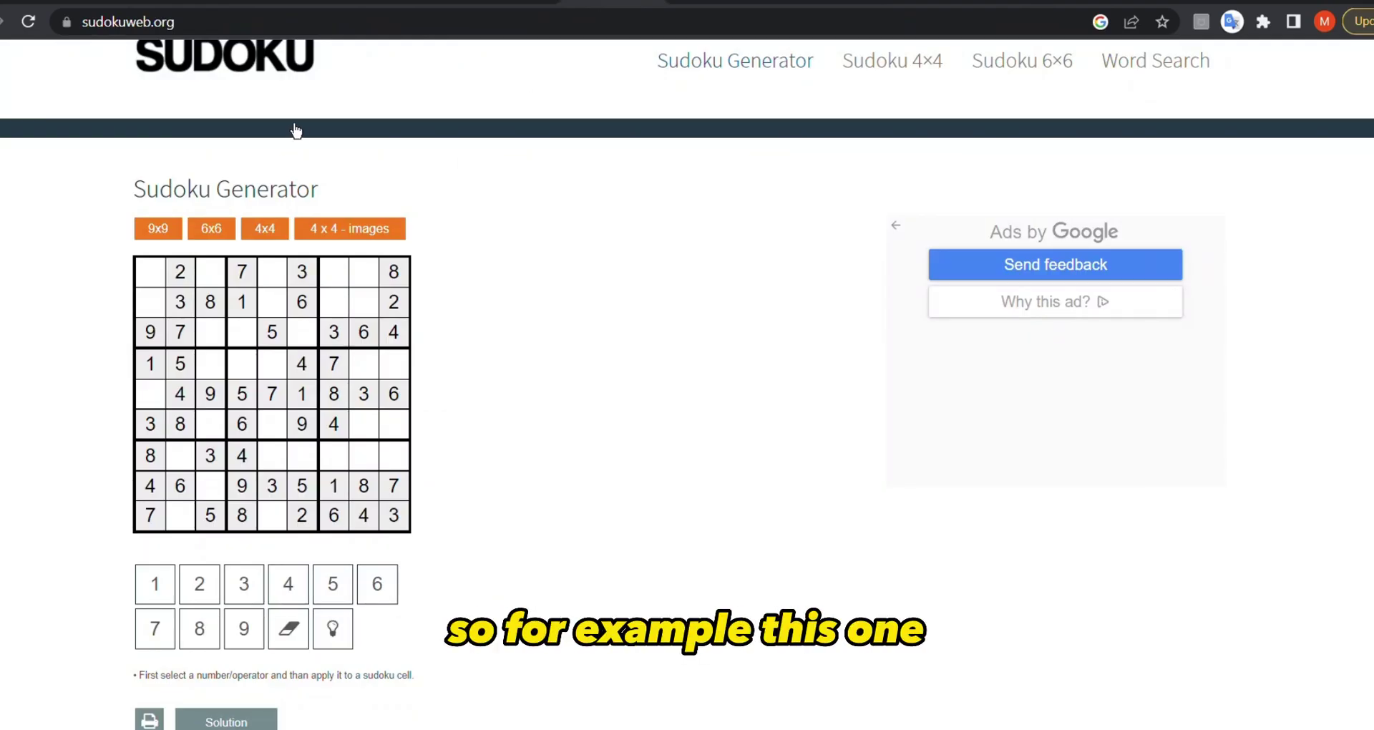
scroll(289, 136, up, 1)
scroll(164, 164, down, 3)
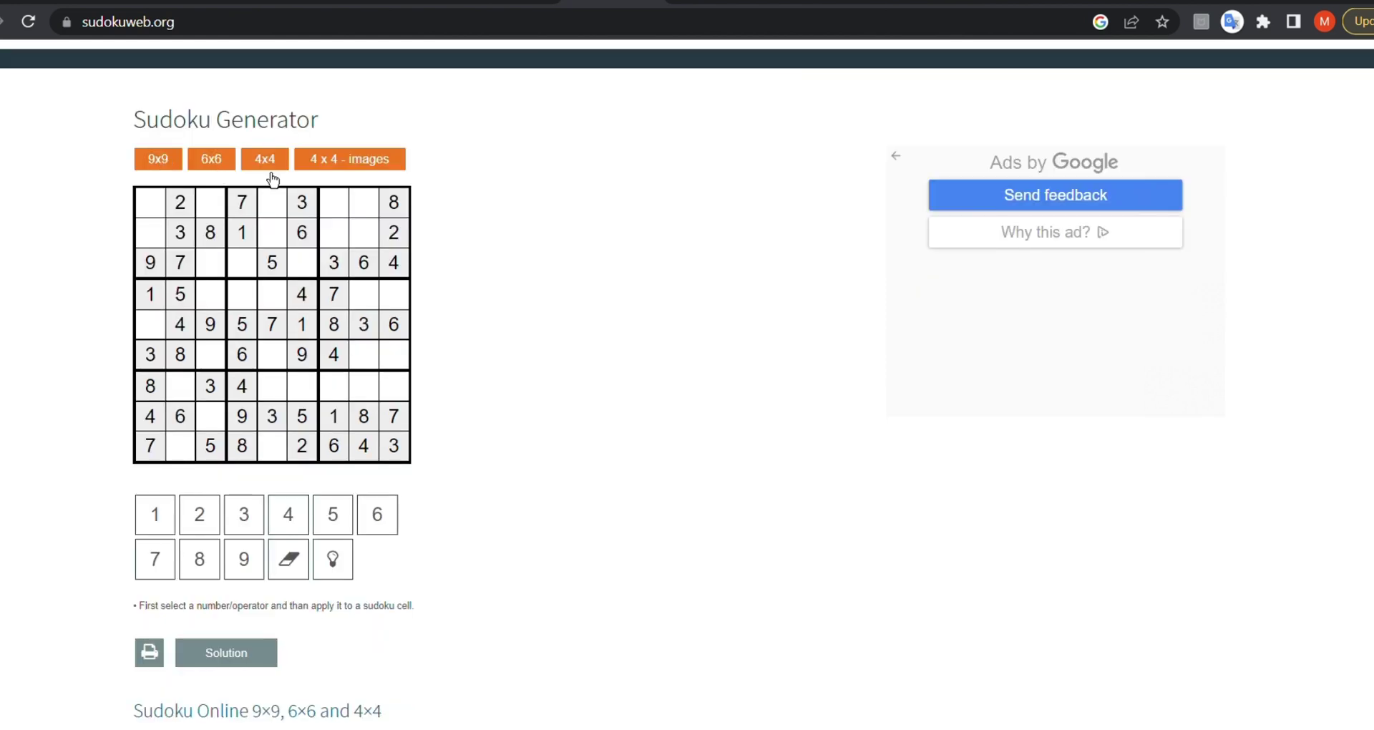
scroll(164, 337, up, 3)
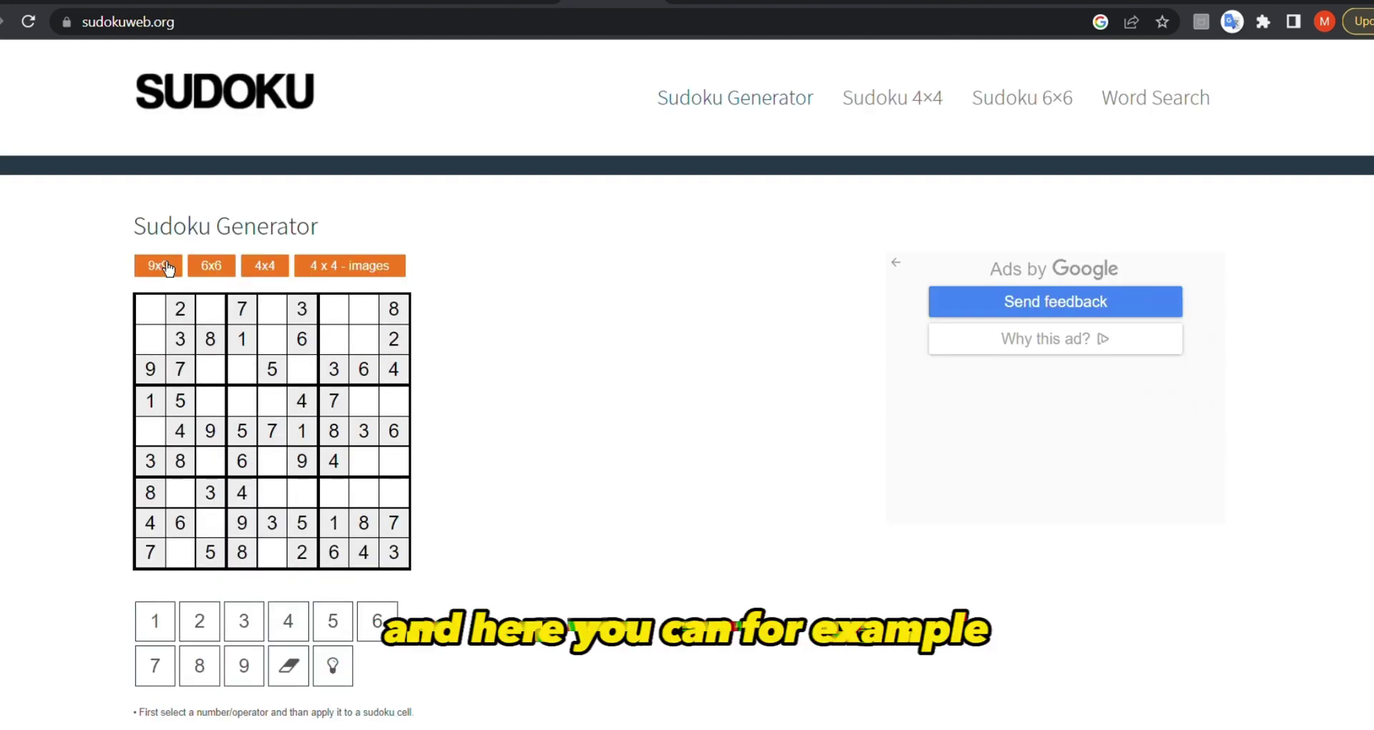
click(171, 275)
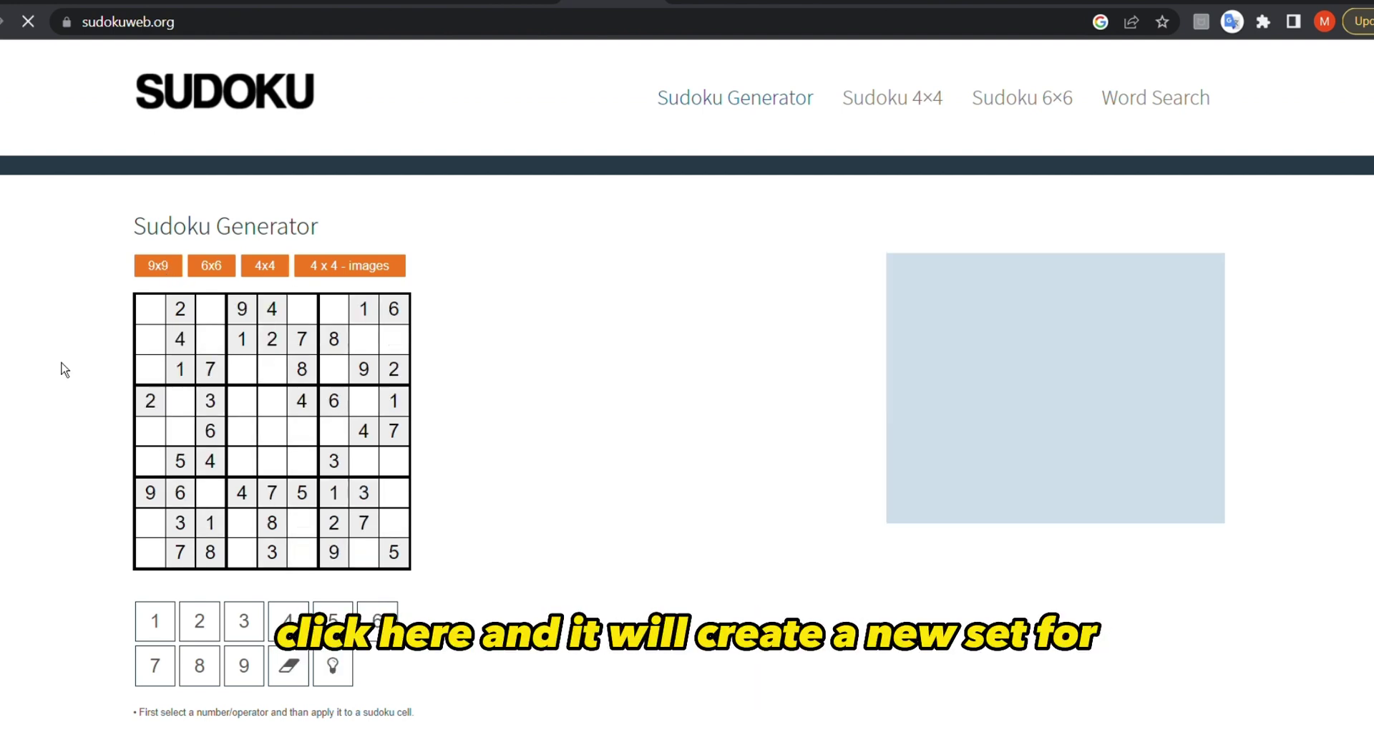
- Preview the generated 9x9 puzzle as a printable PDF, cancel without saving, and show the puzzle's solution
scroll(194, 387, down, 3)
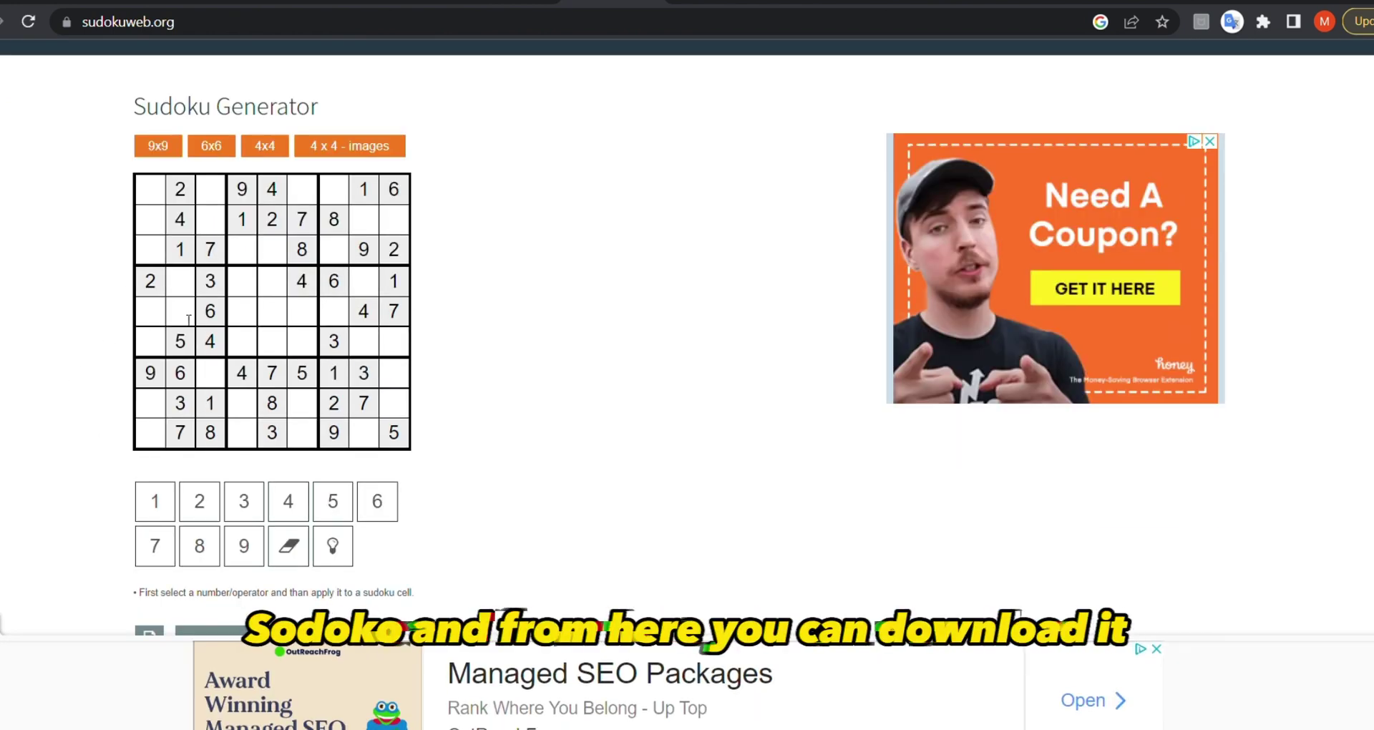
scroll(173, 378, down, 2)
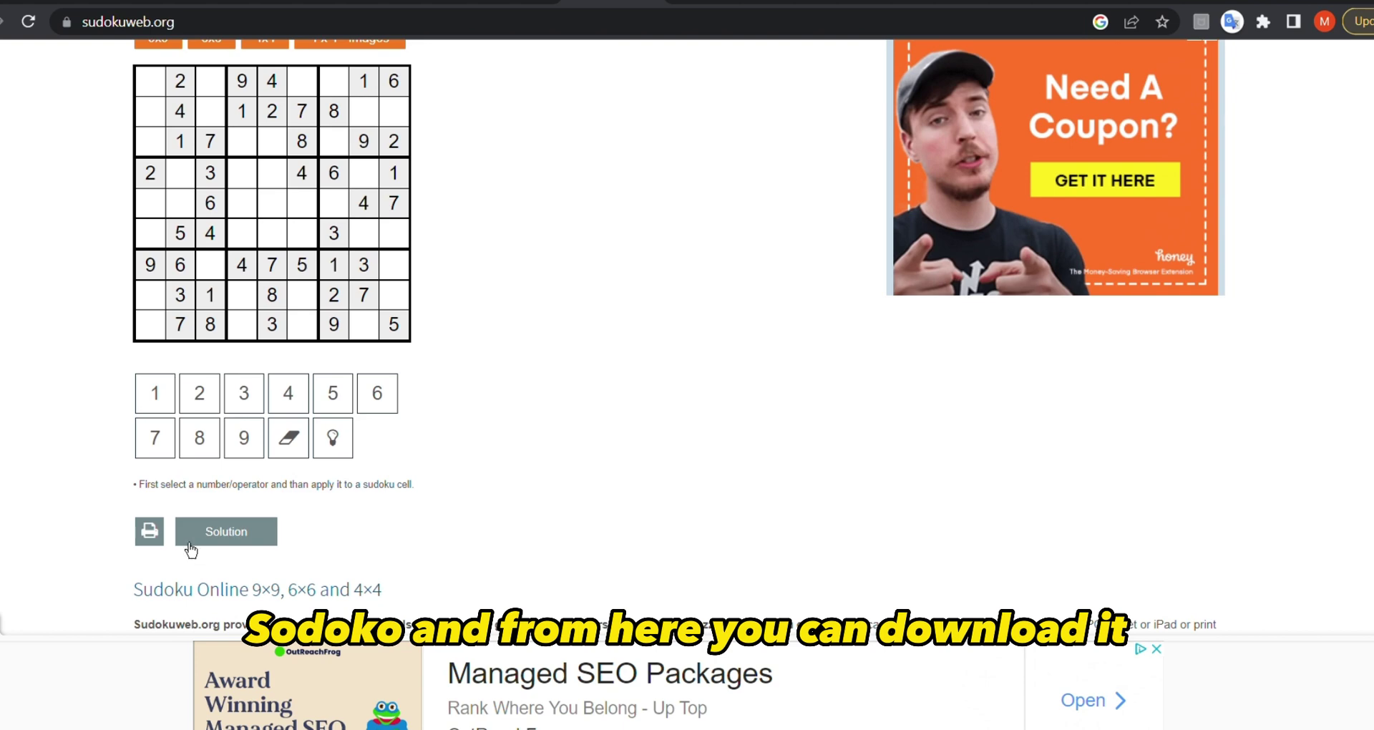
click(162, 538)
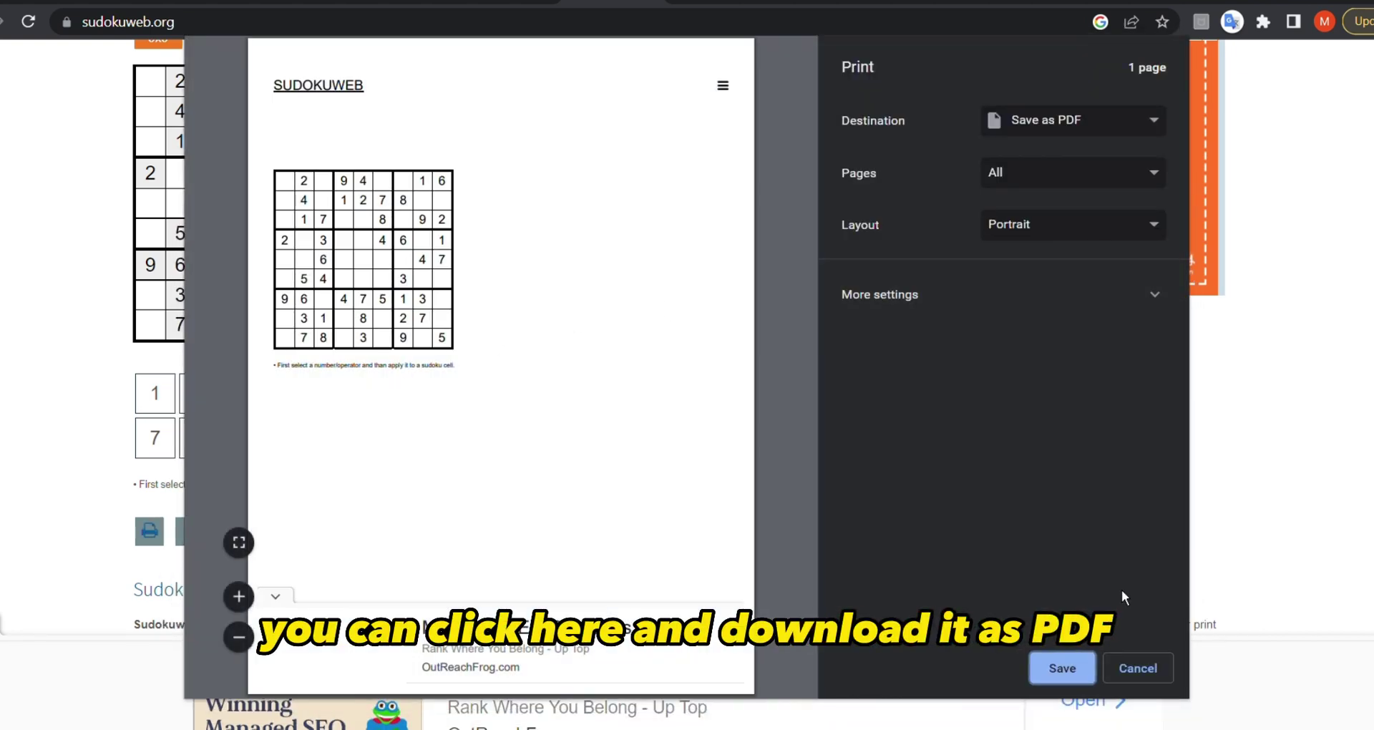
click(1142, 664)
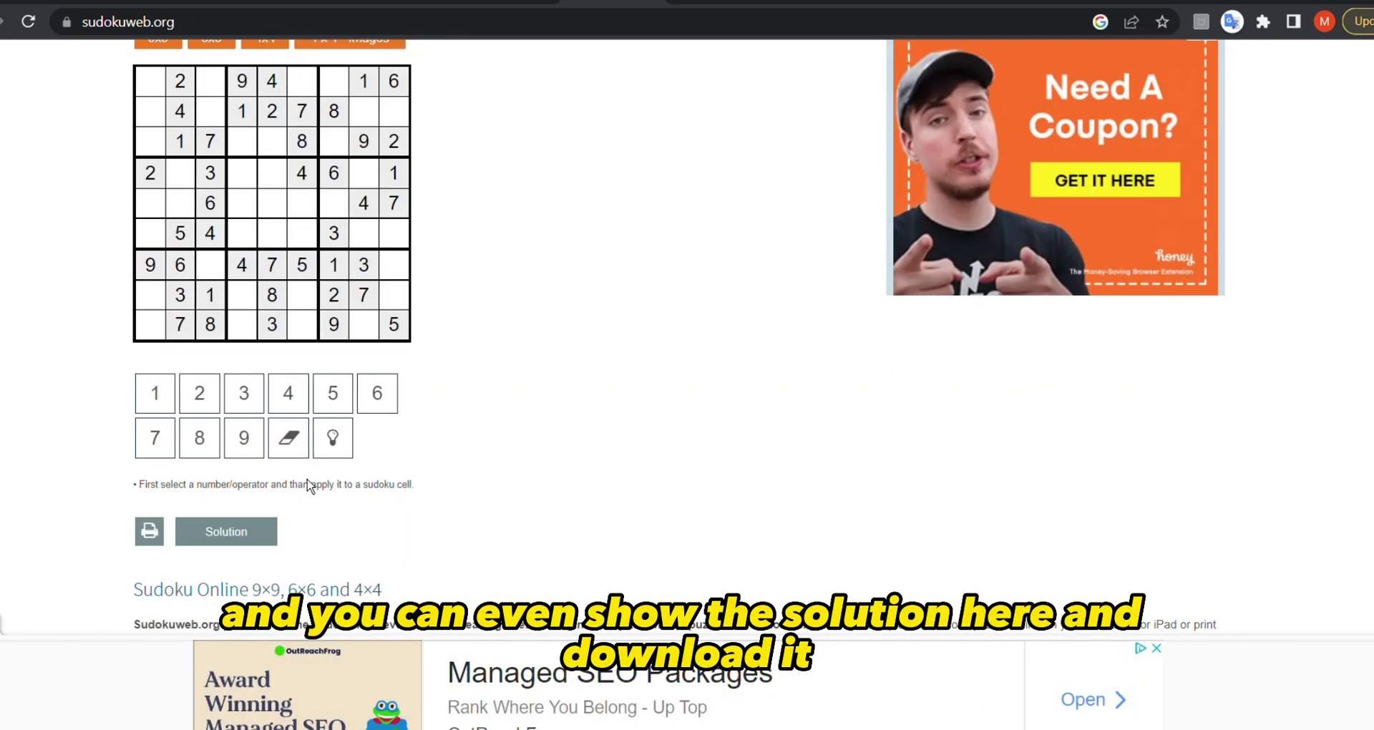
click(265, 540)
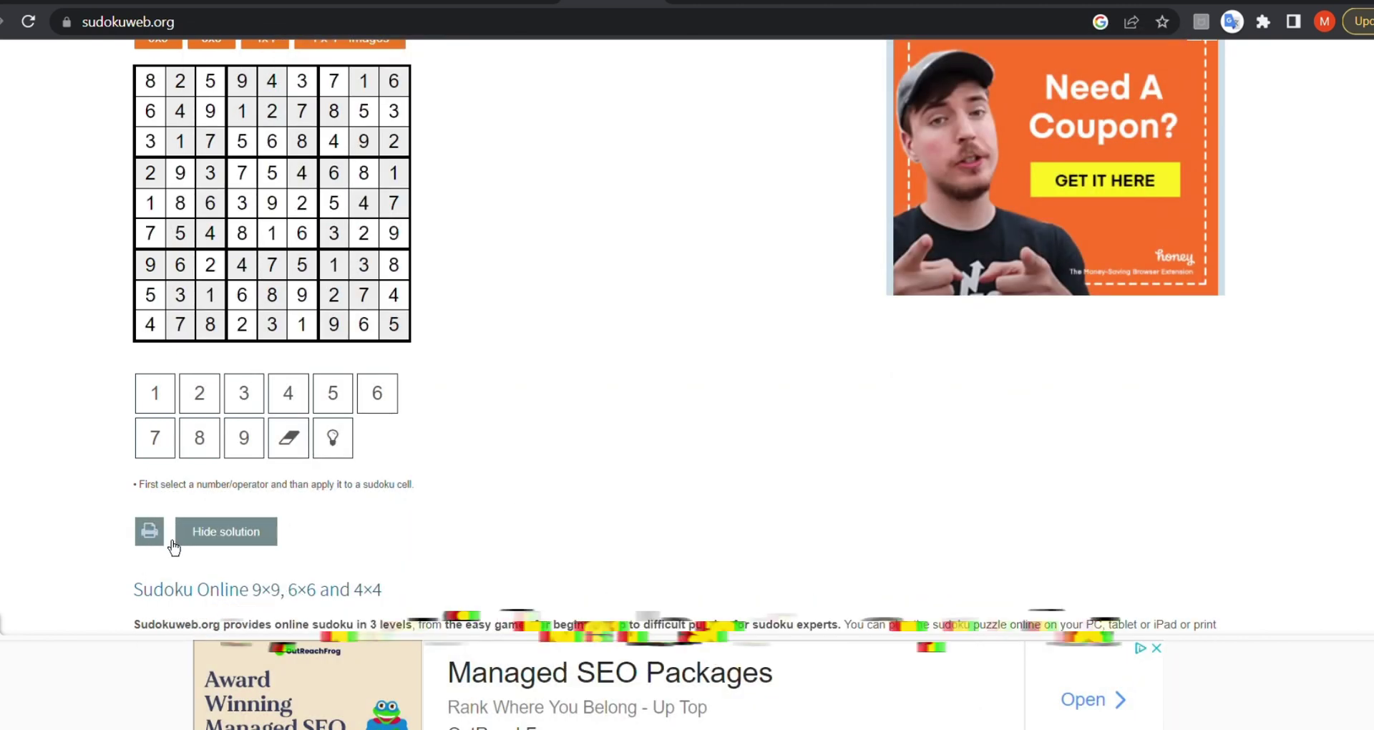
- Preview the solved 9x9 puzzle as a printable PDF and cancel without saving
click(145, 535)
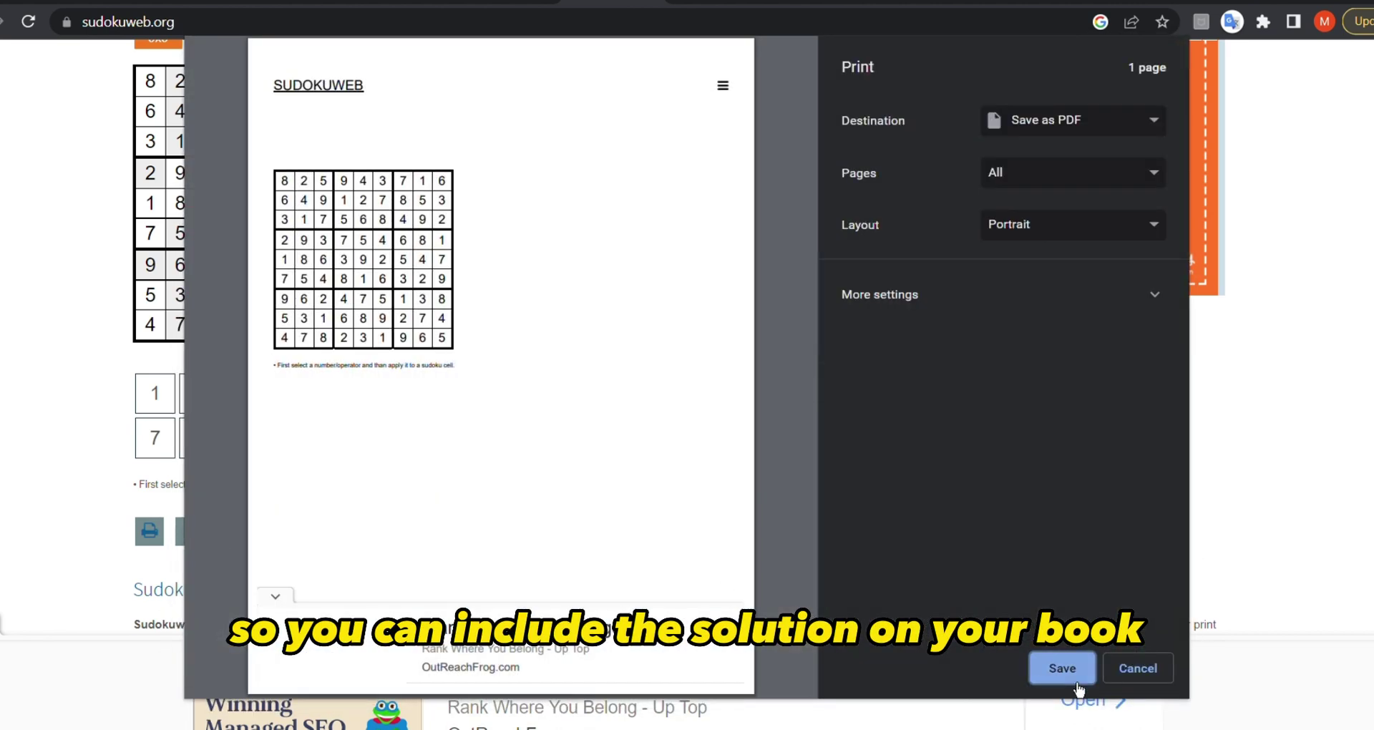
click(1157, 674)
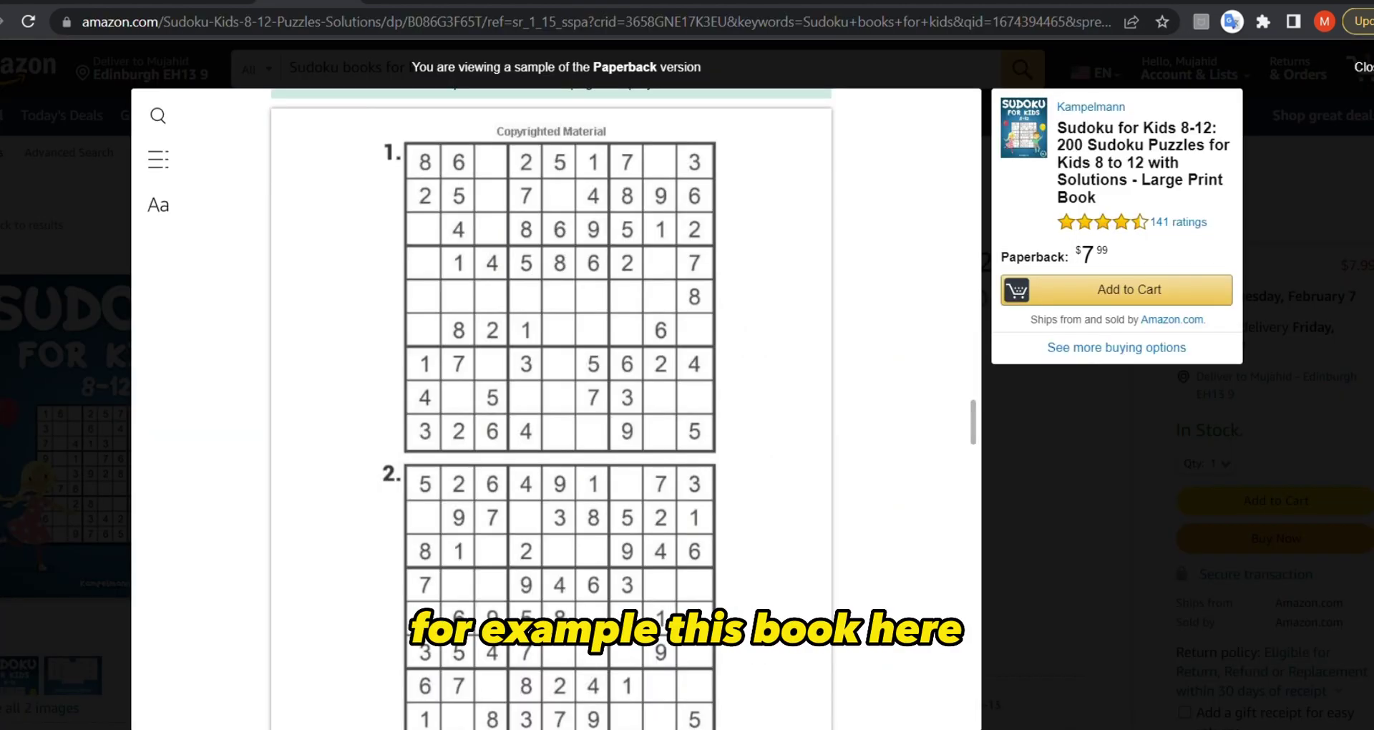
- Close the book sample on the Amazon listing and highlight "200 Sudoku" and "with Solutions" in the book title
key(Escape)
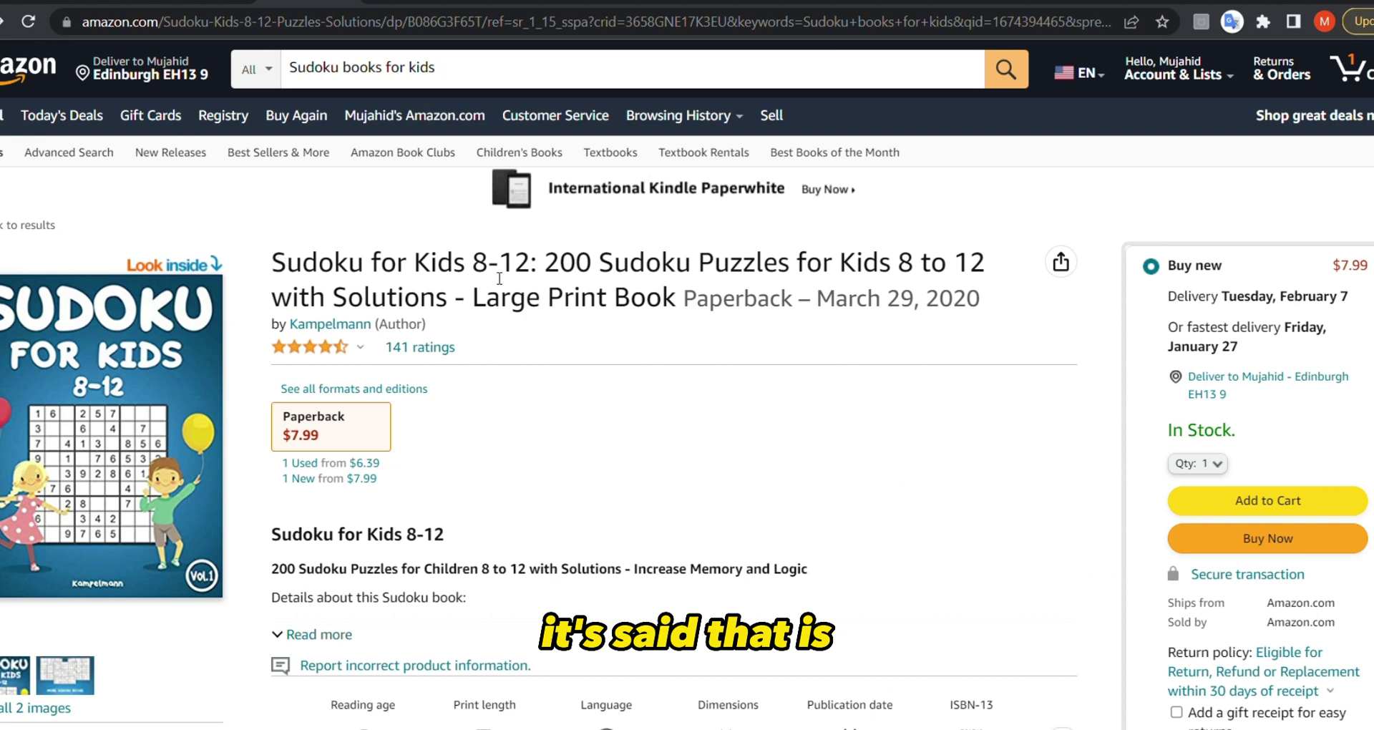
drag(546, 263, 692, 266)
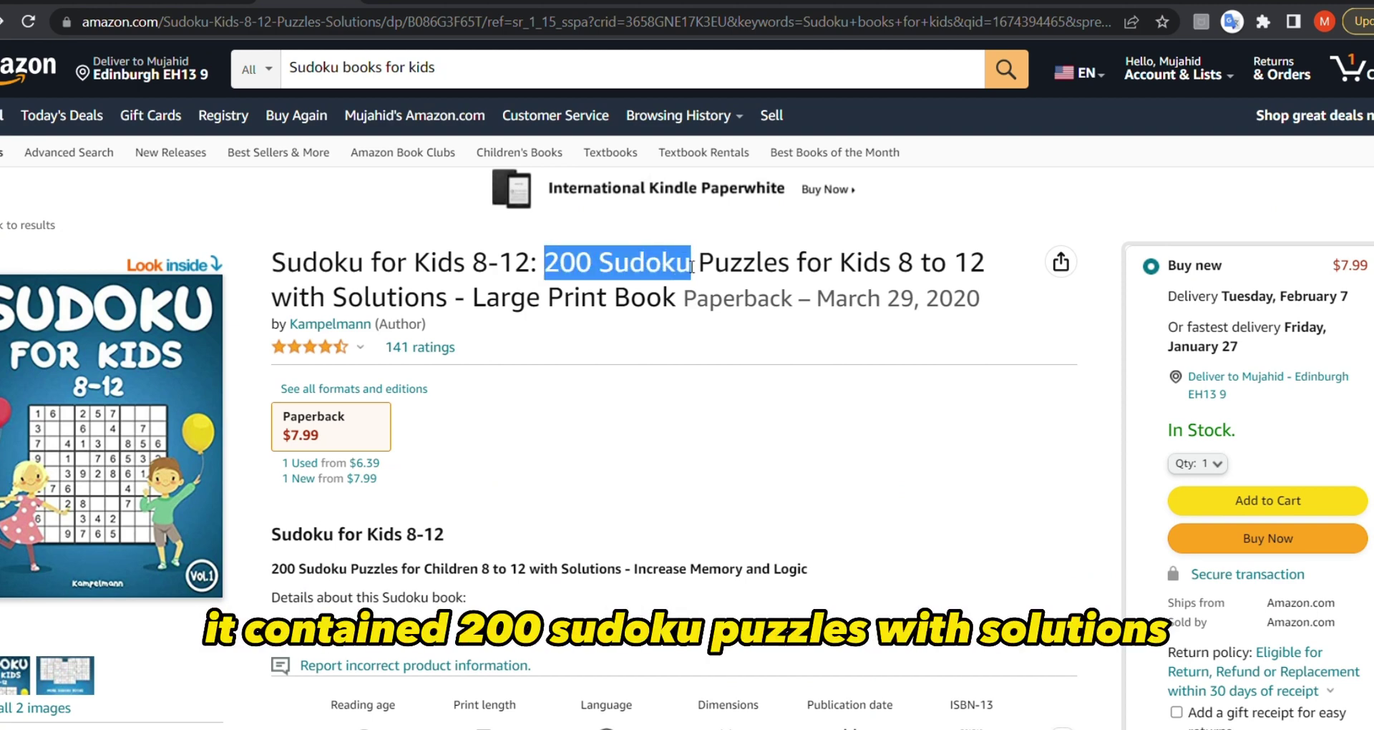
drag(310, 308, 398, 301)
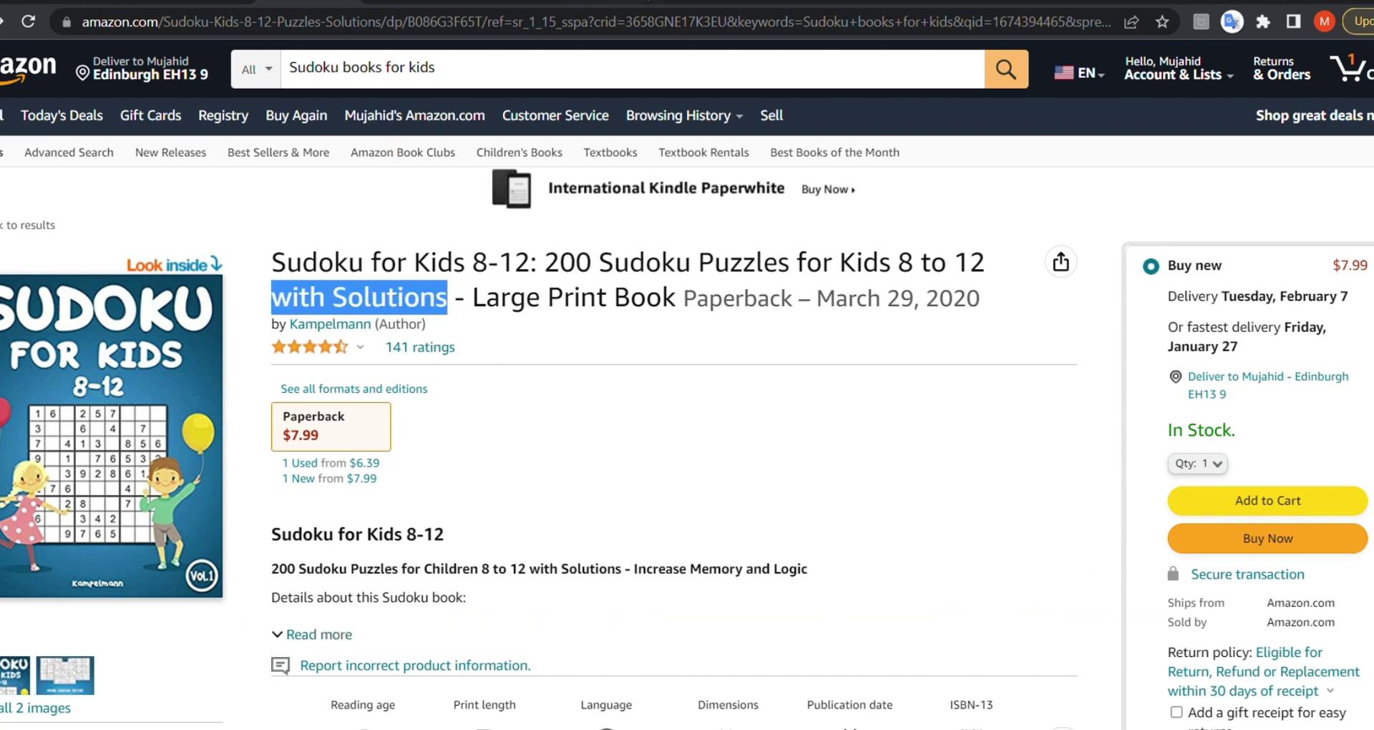
- Return to sudokuweb.org, look for its usage terms, and open the About page, dismissing the ad
key(ctrl+Tab)
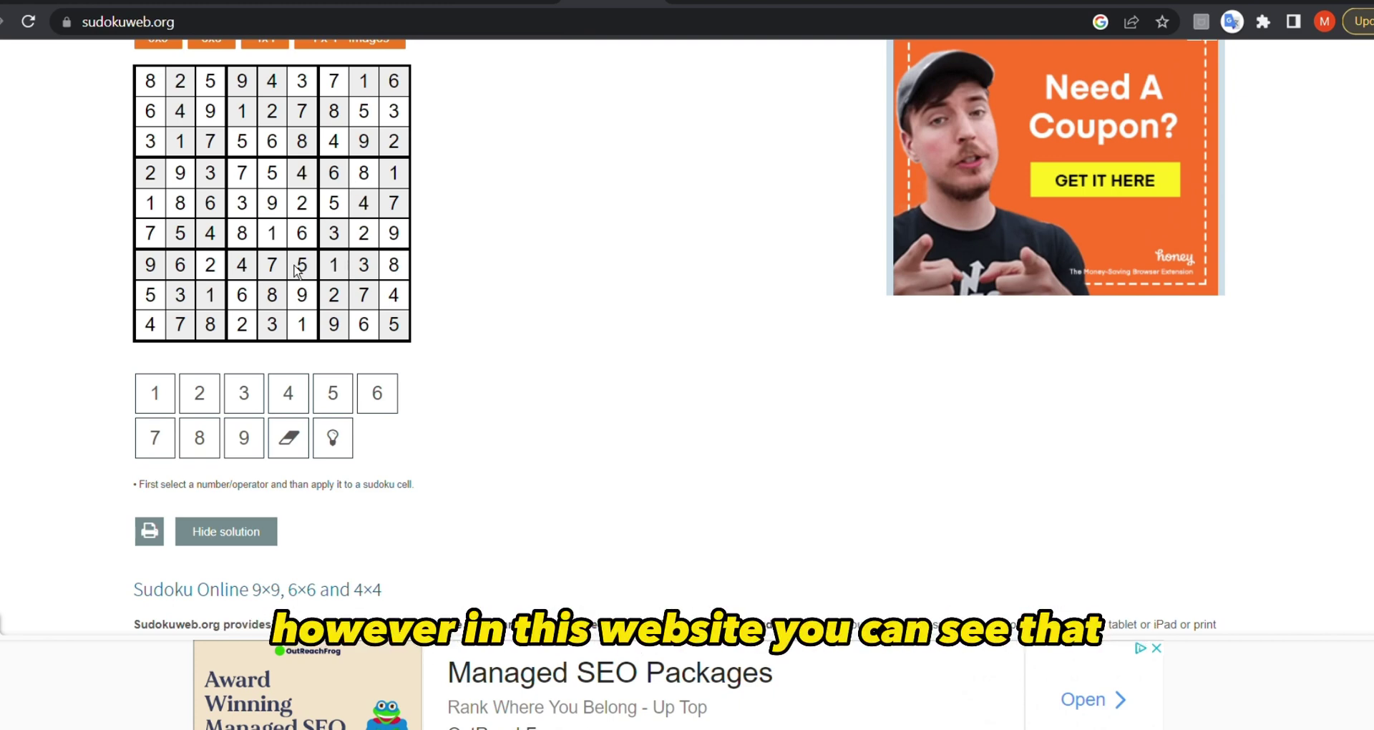
scroll(297, 270, up, 1)
scroll(297, 271, down, 6)
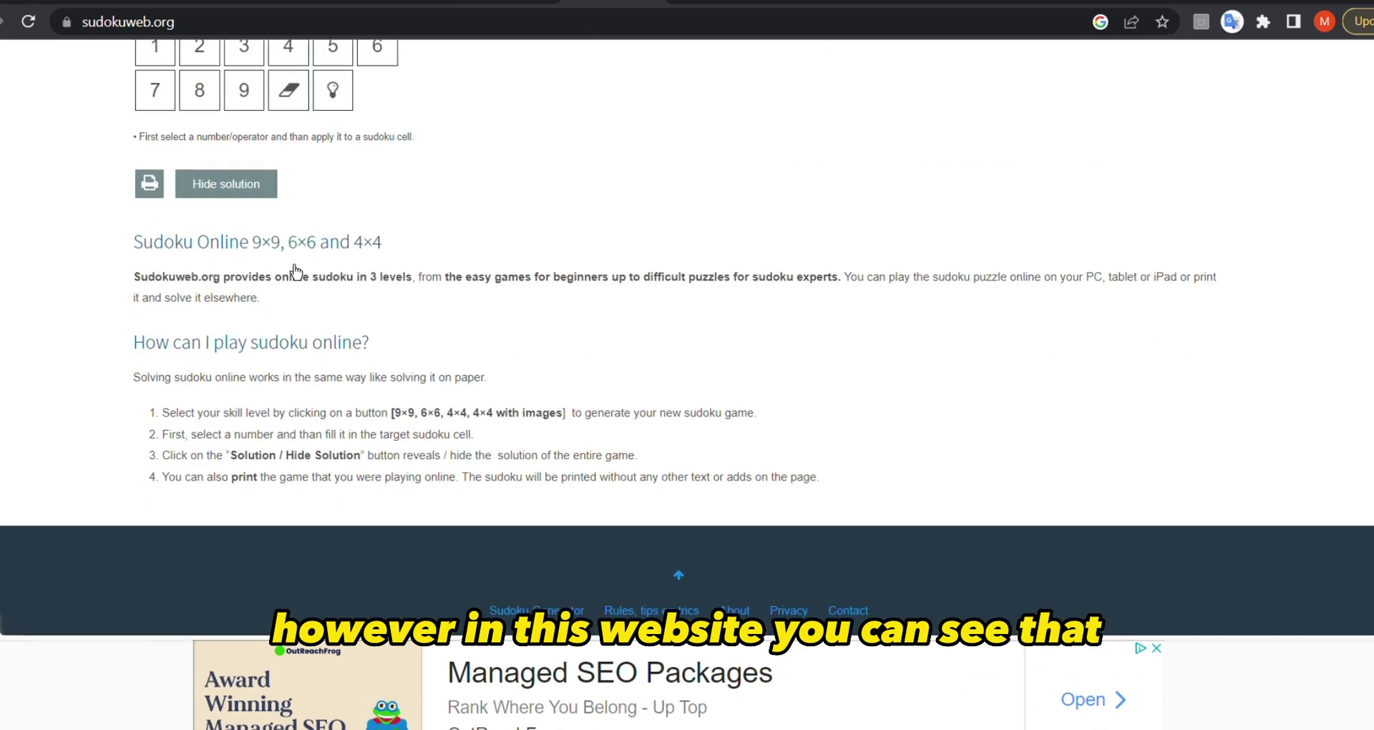
scroll(297, 270, up, 4)
scroll(297, 271, up, 1)
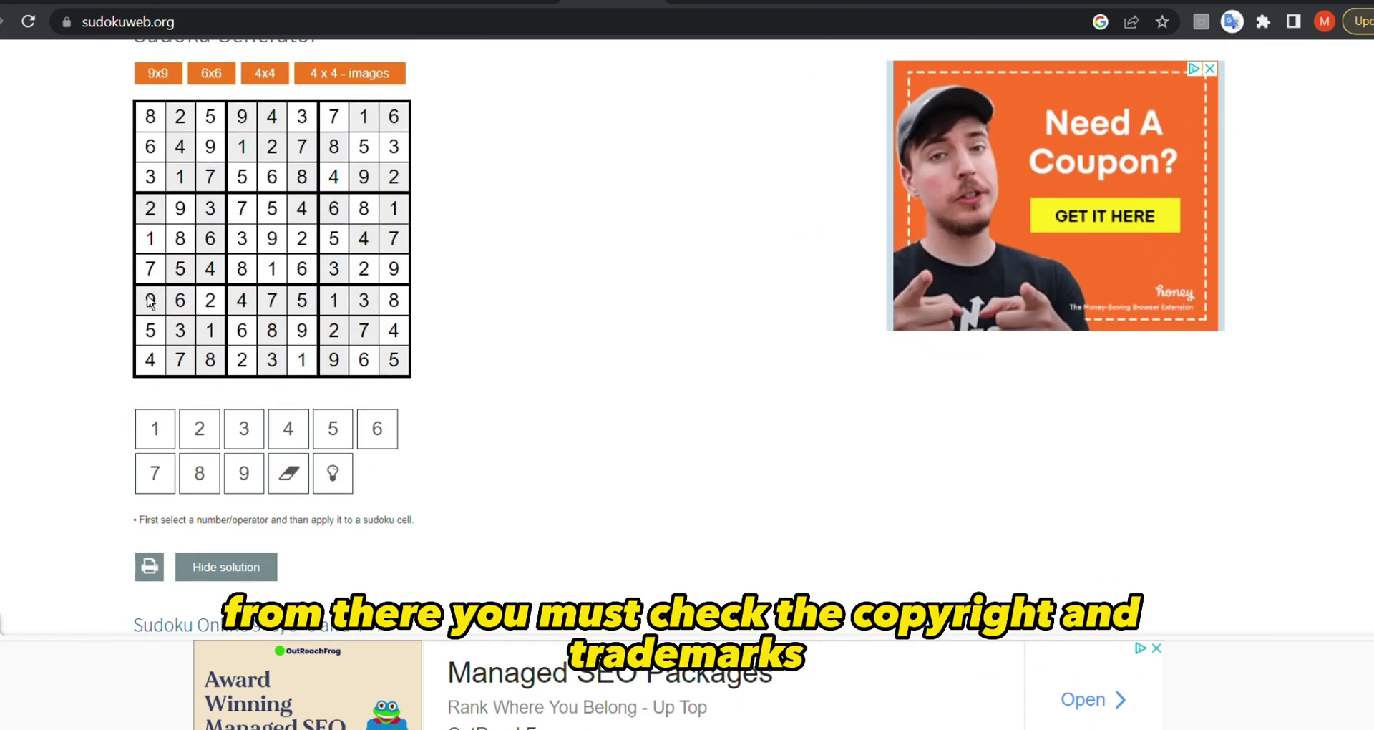
scroll(142, 302, down, 1)
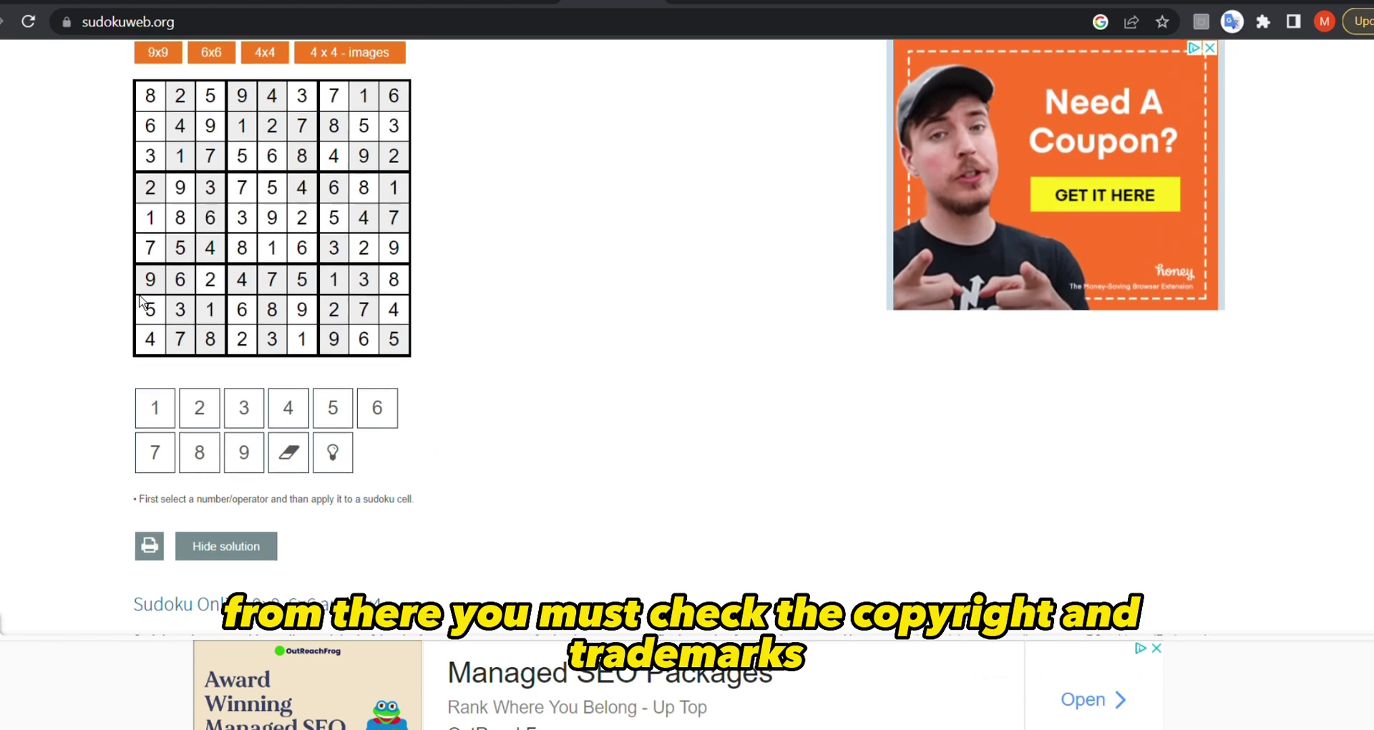
scroll(142, 302, down, 4)
scroll(142, 302, down, 3)
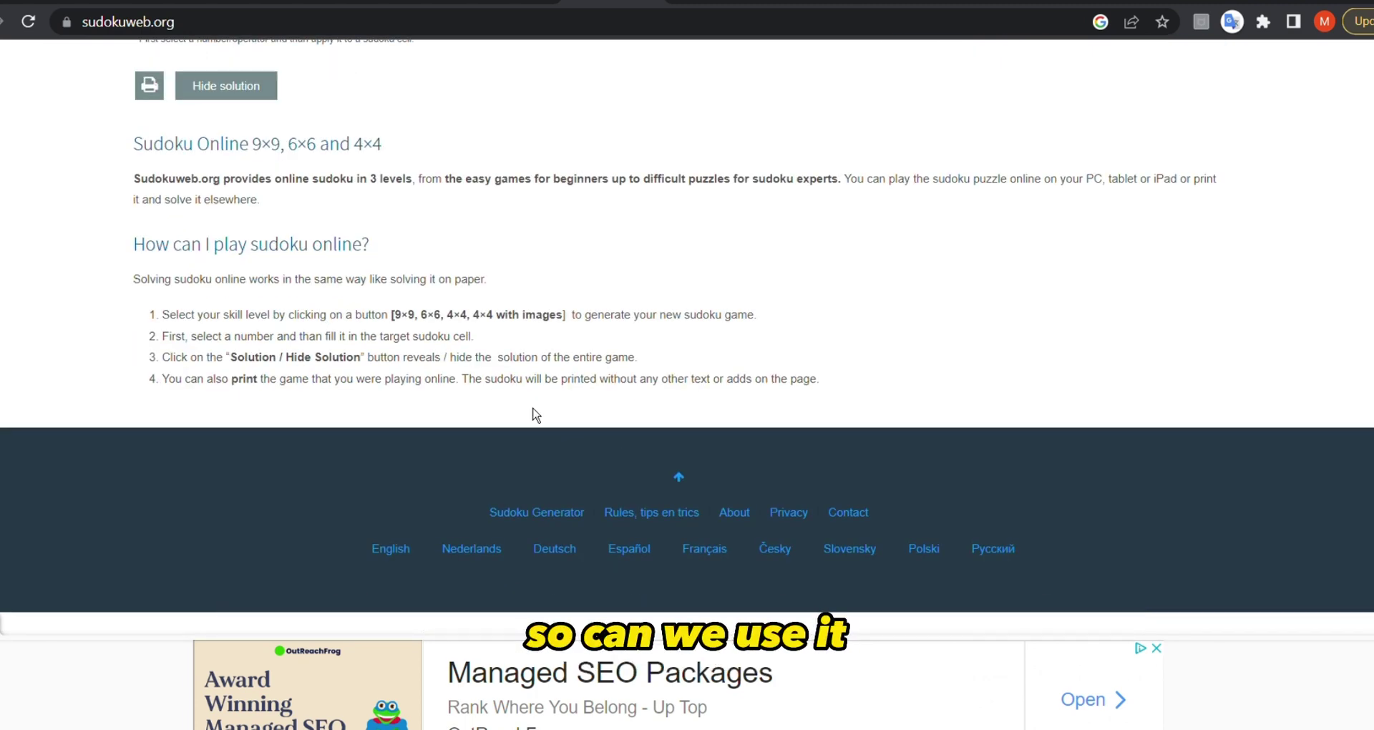
click(737, 514)
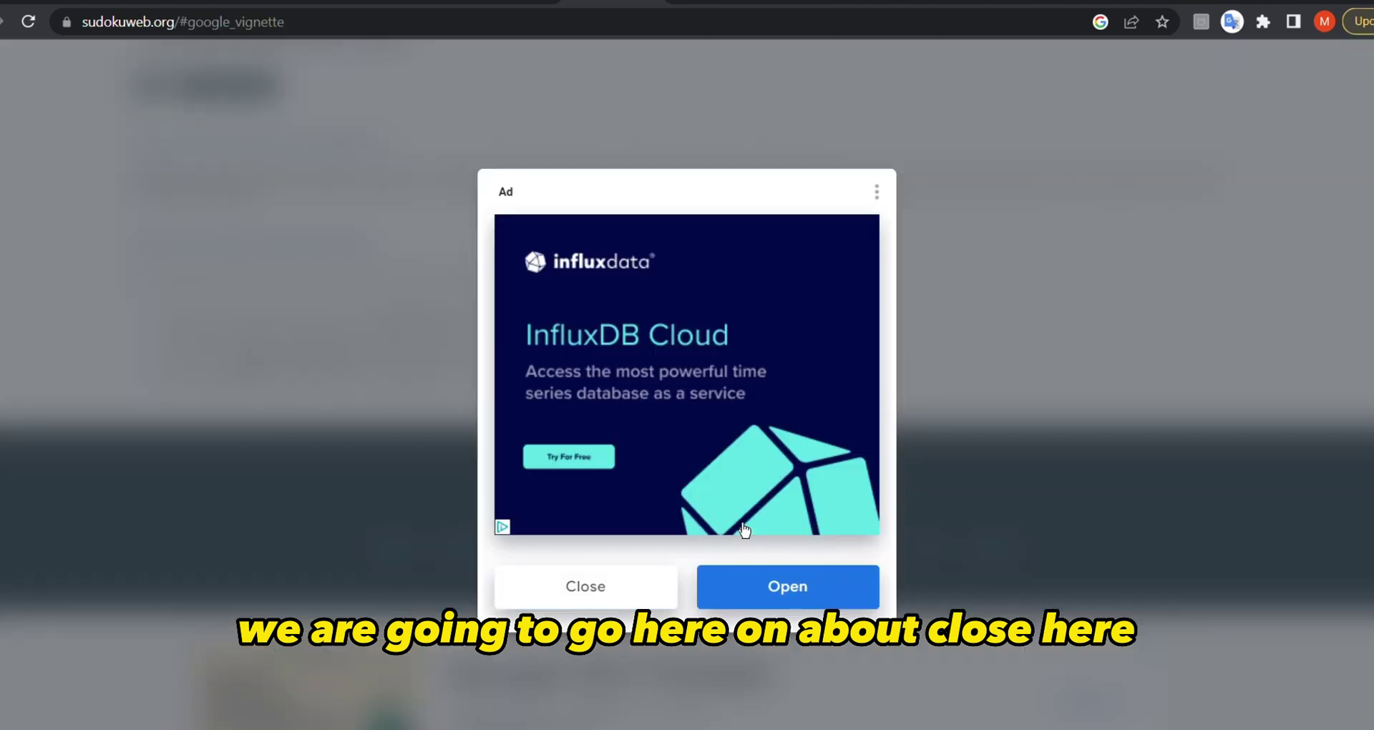
click(585, 589)
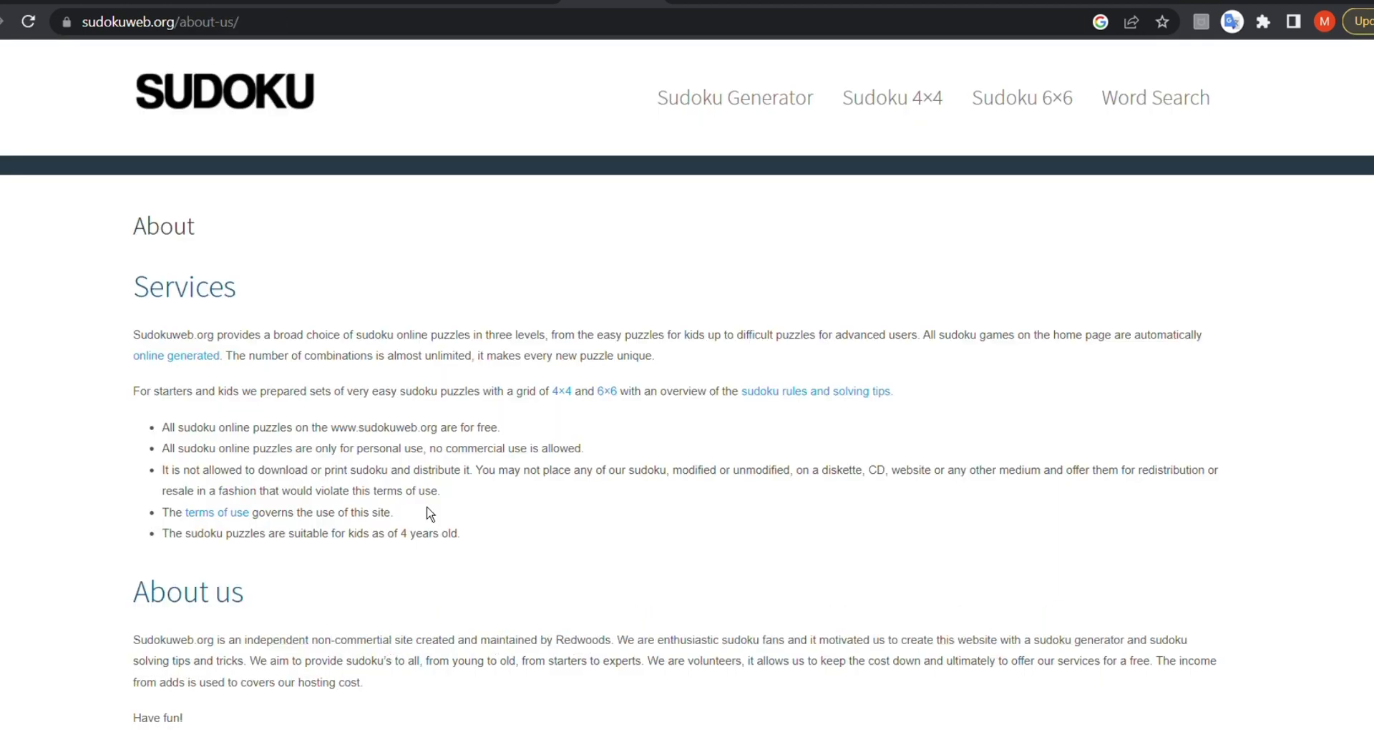
scroll(259, 398, down, 2)
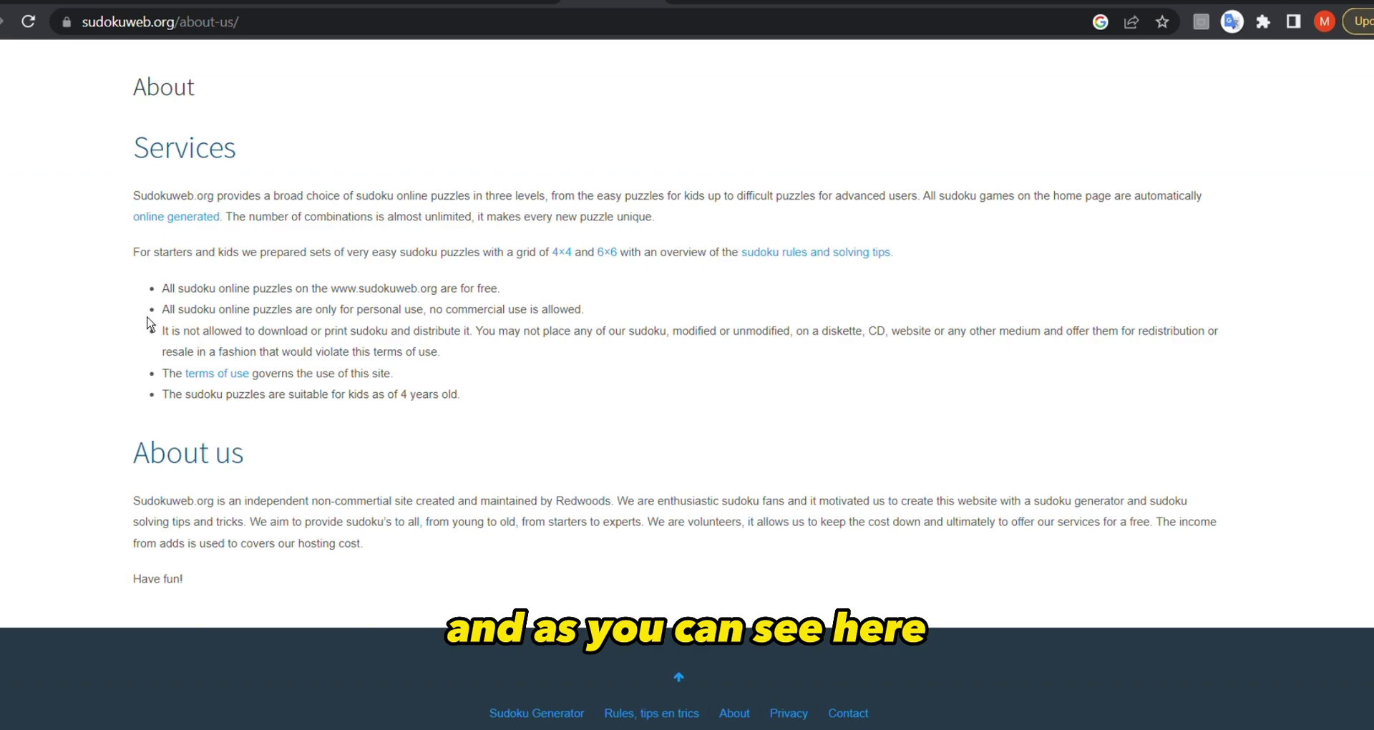
- Highlight the About page's rule on personal use only and its words "no commercial use is allowed"
drag(164, 312, 267, 320)
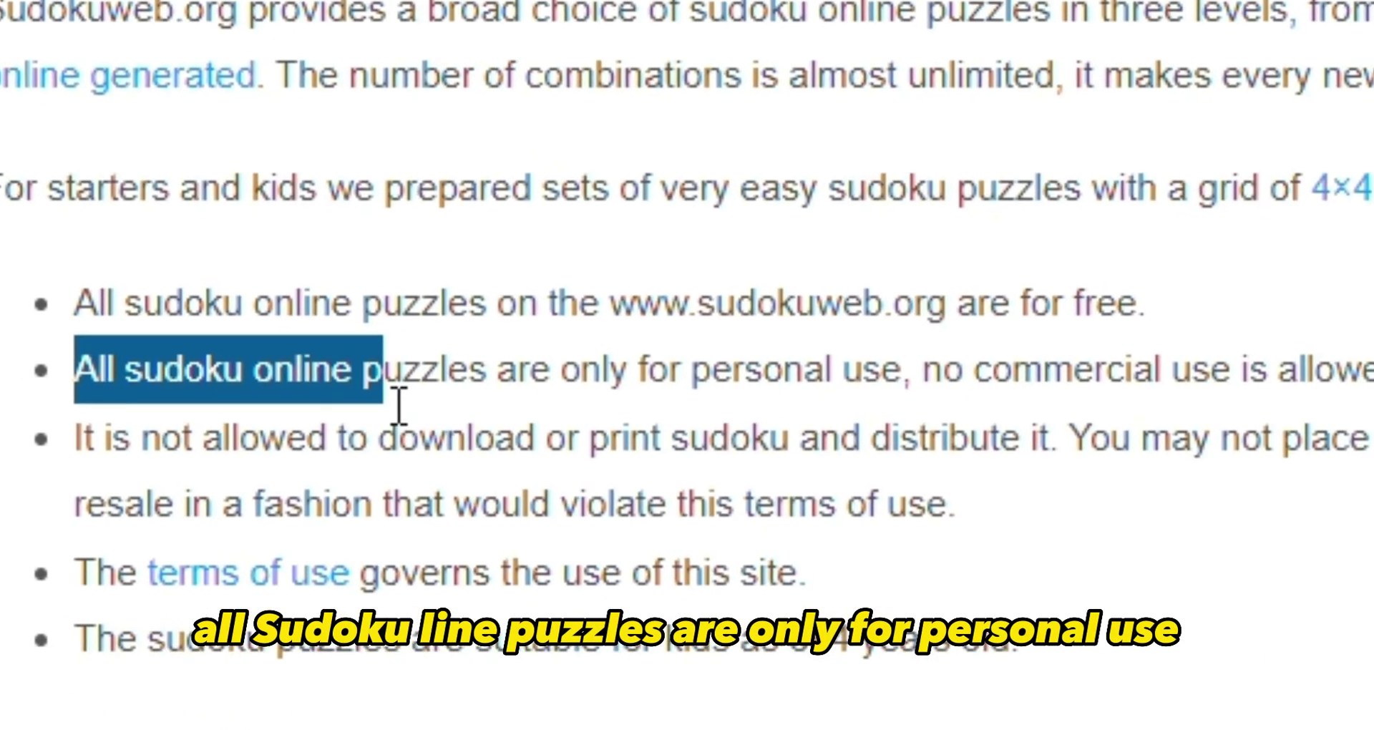
drag(397, 406, 908, 404)
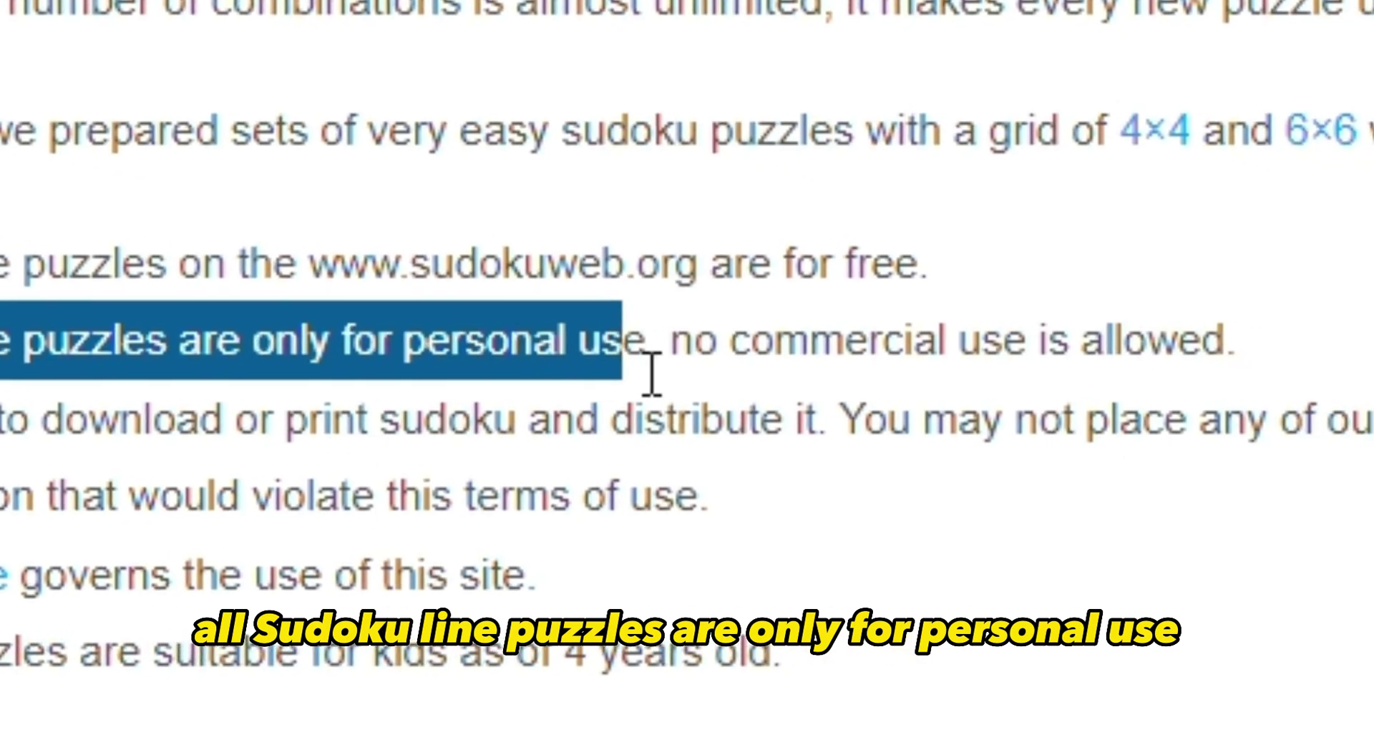
drag(651, 372, 1073, 373)
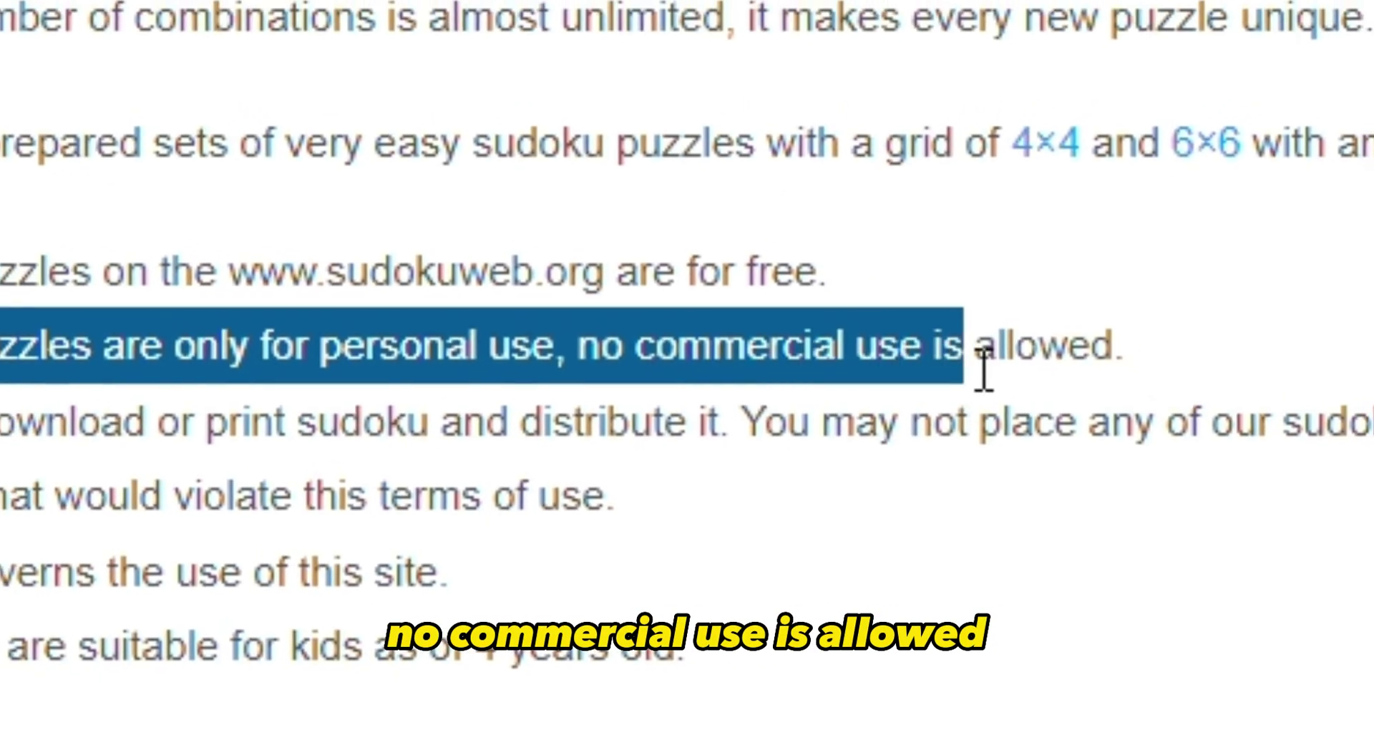
drag(984, 371, 1155, 365)
click(1155, 369)
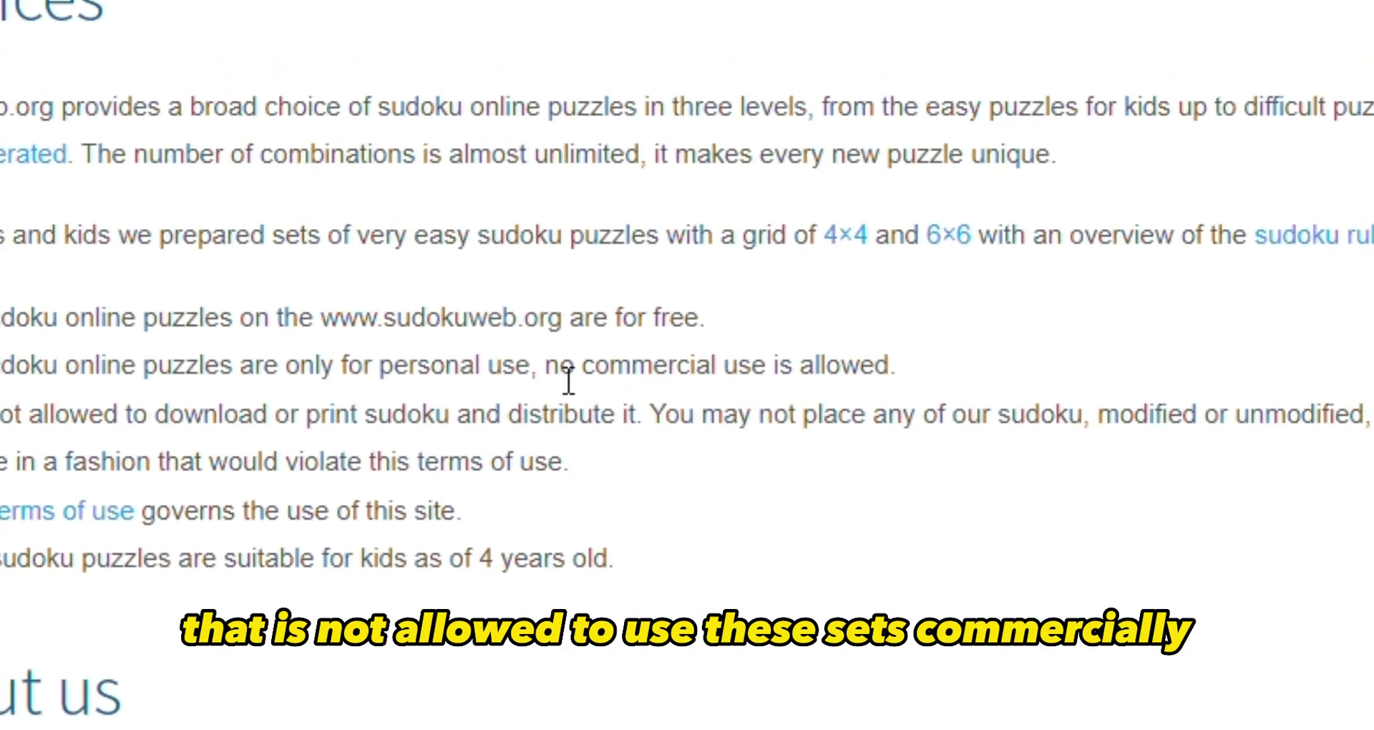
double_click(564, 368)
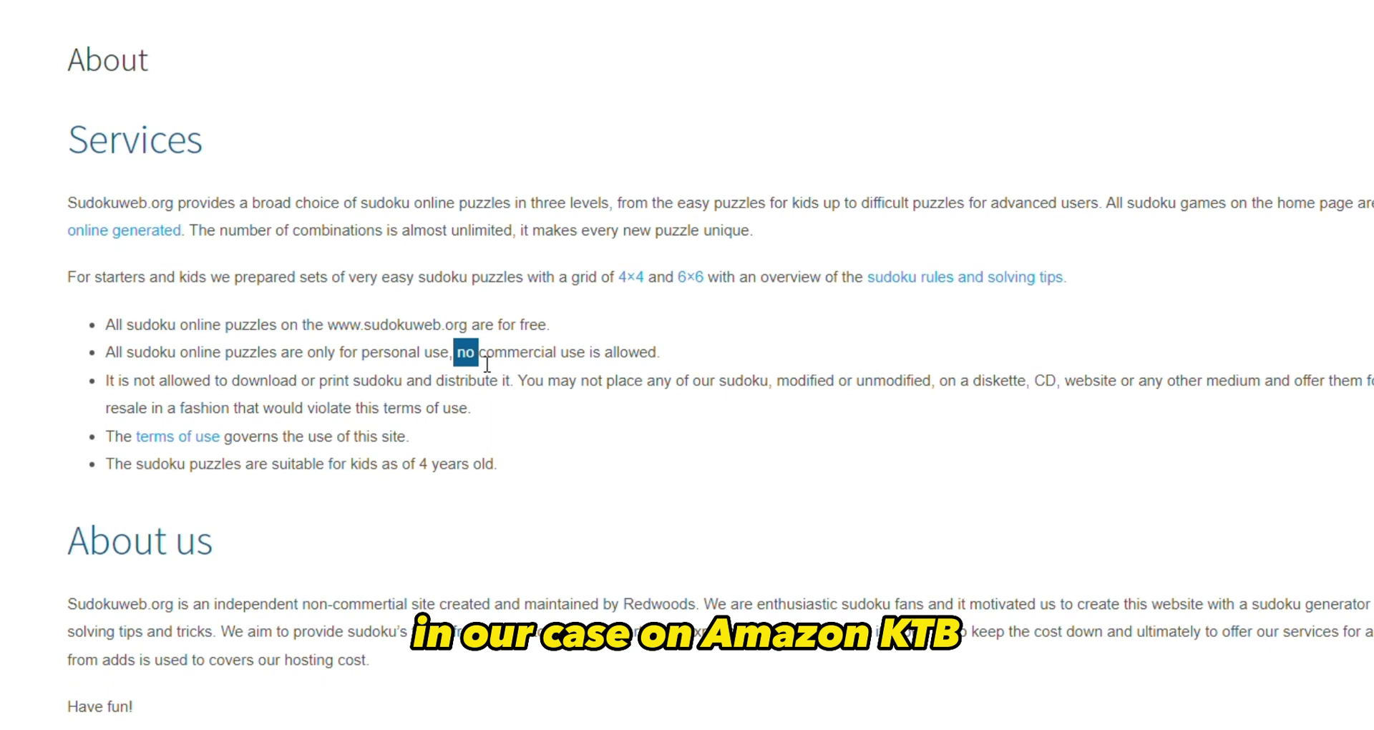
drag(507, 363, 653, 360)
click(679, 368)
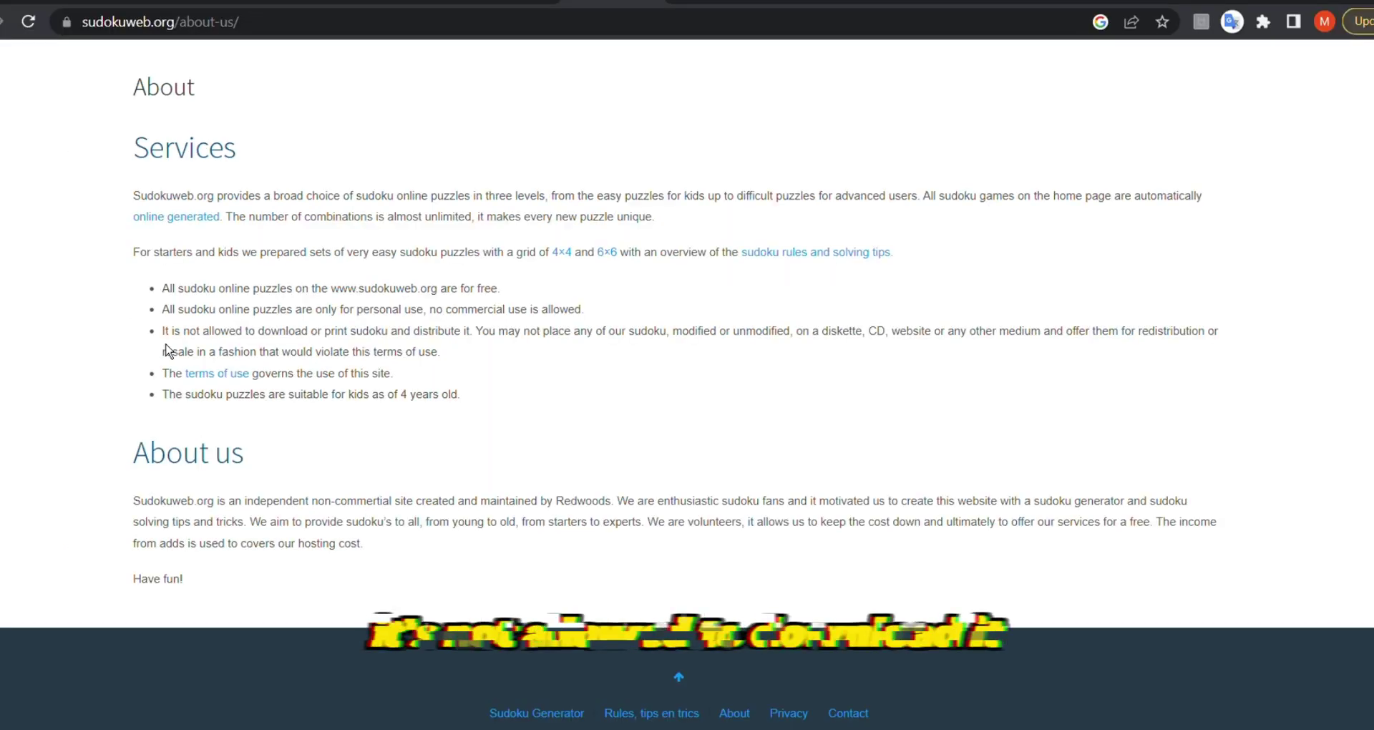
- Highlight the About page's rule against downloading, printing and distributing puzzles, including placing modified or unmodified sudoku on other media
drag(106, 381, 184, 394)
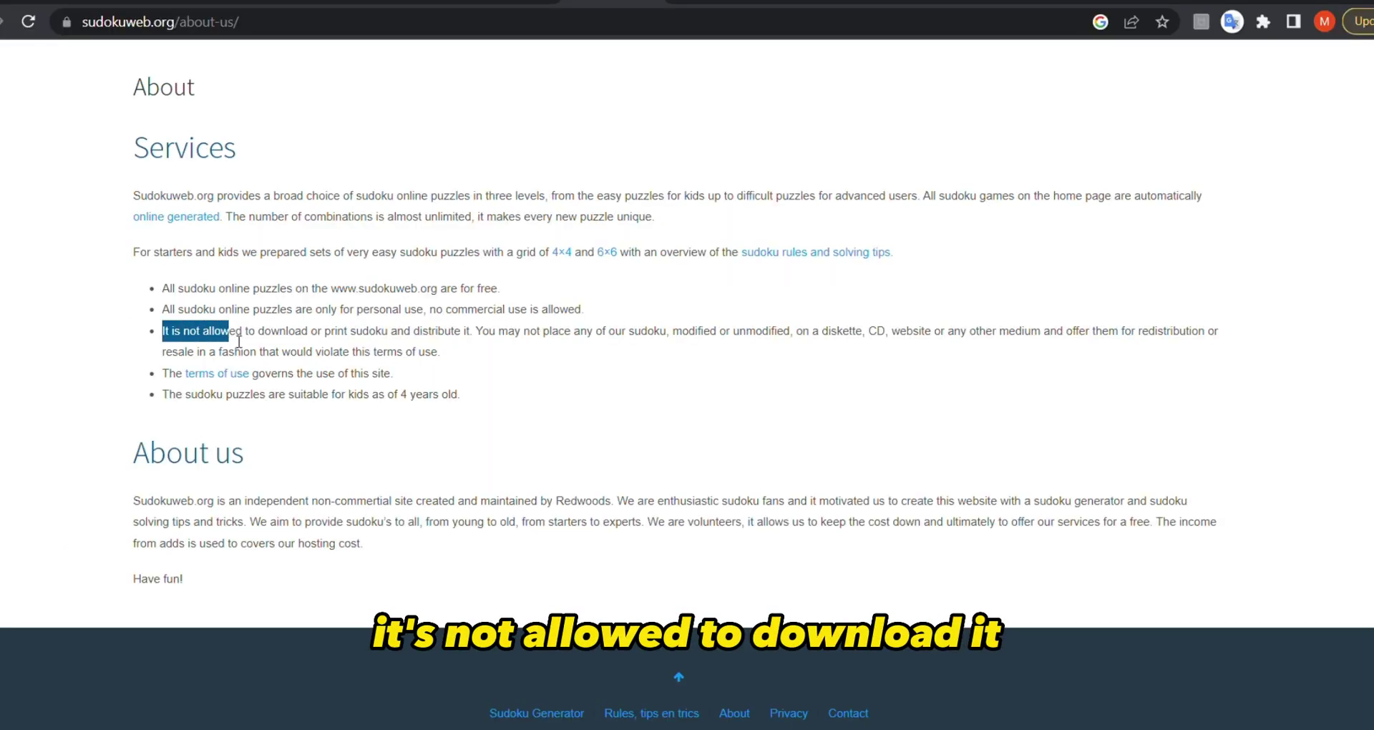
drag(301, 342, 614, 326)
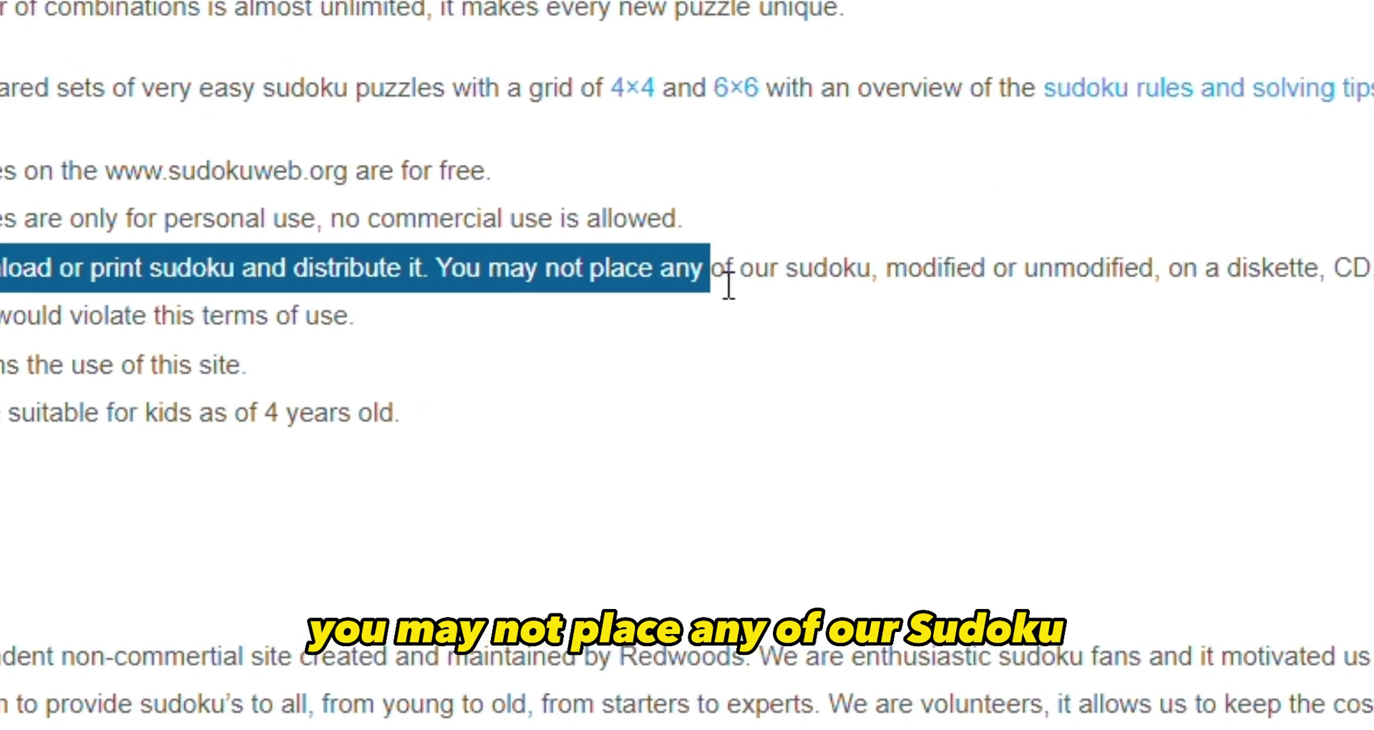
drag(727, 285, 1041, 283)
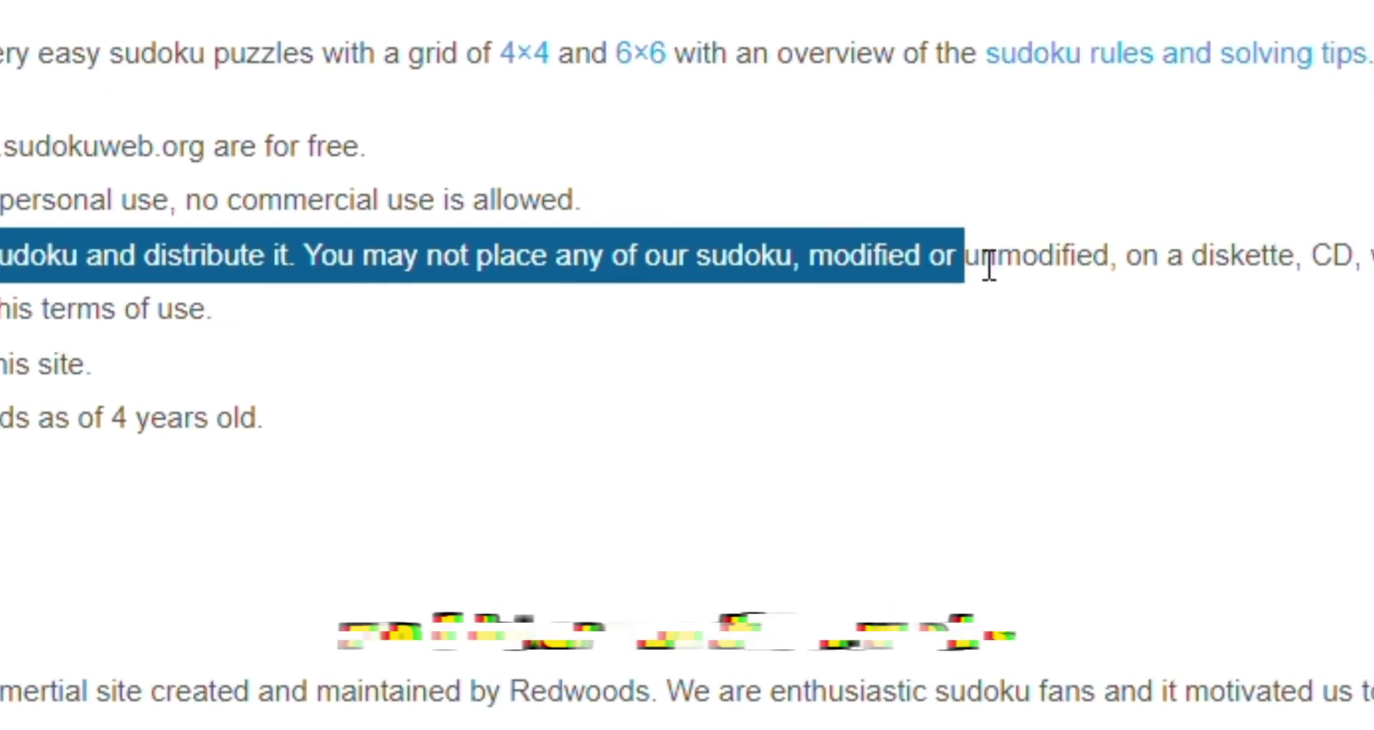
click(1038, 276)
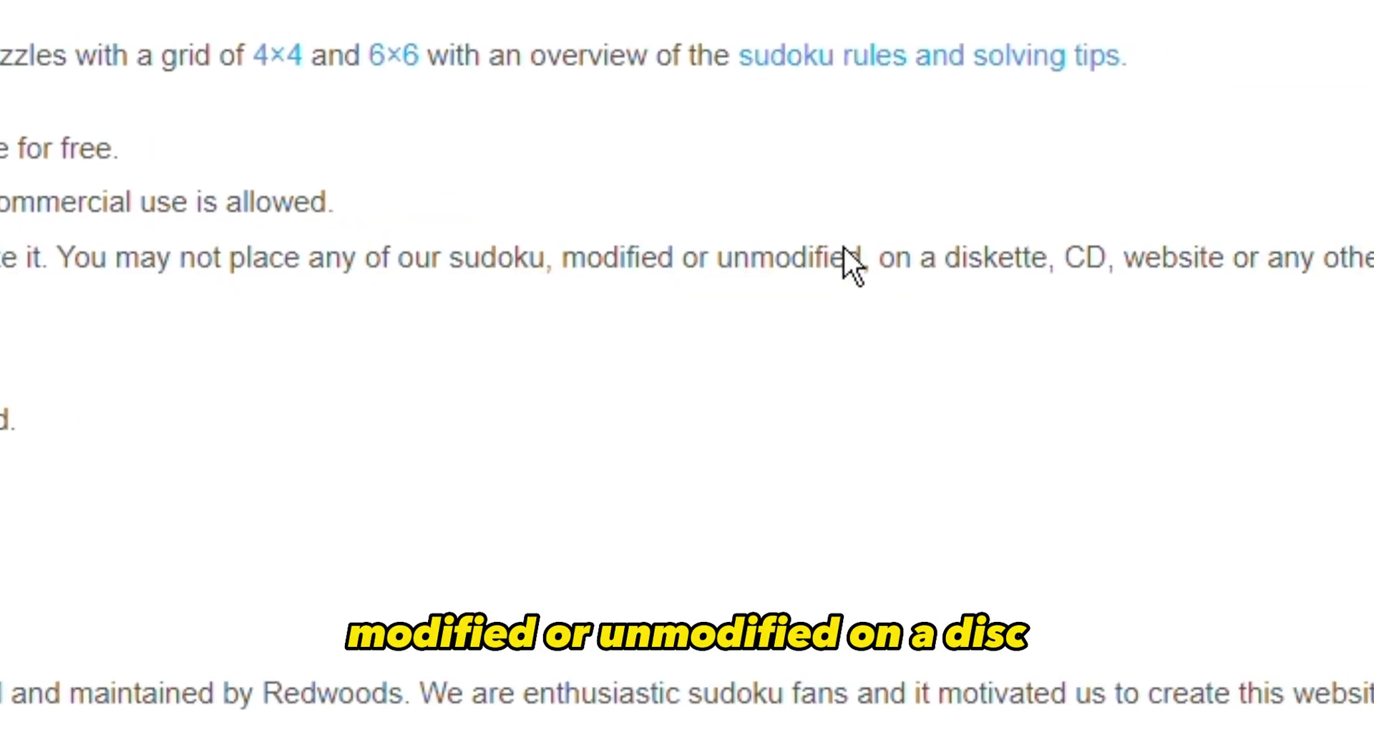
drag(843, 247, 998, 261)
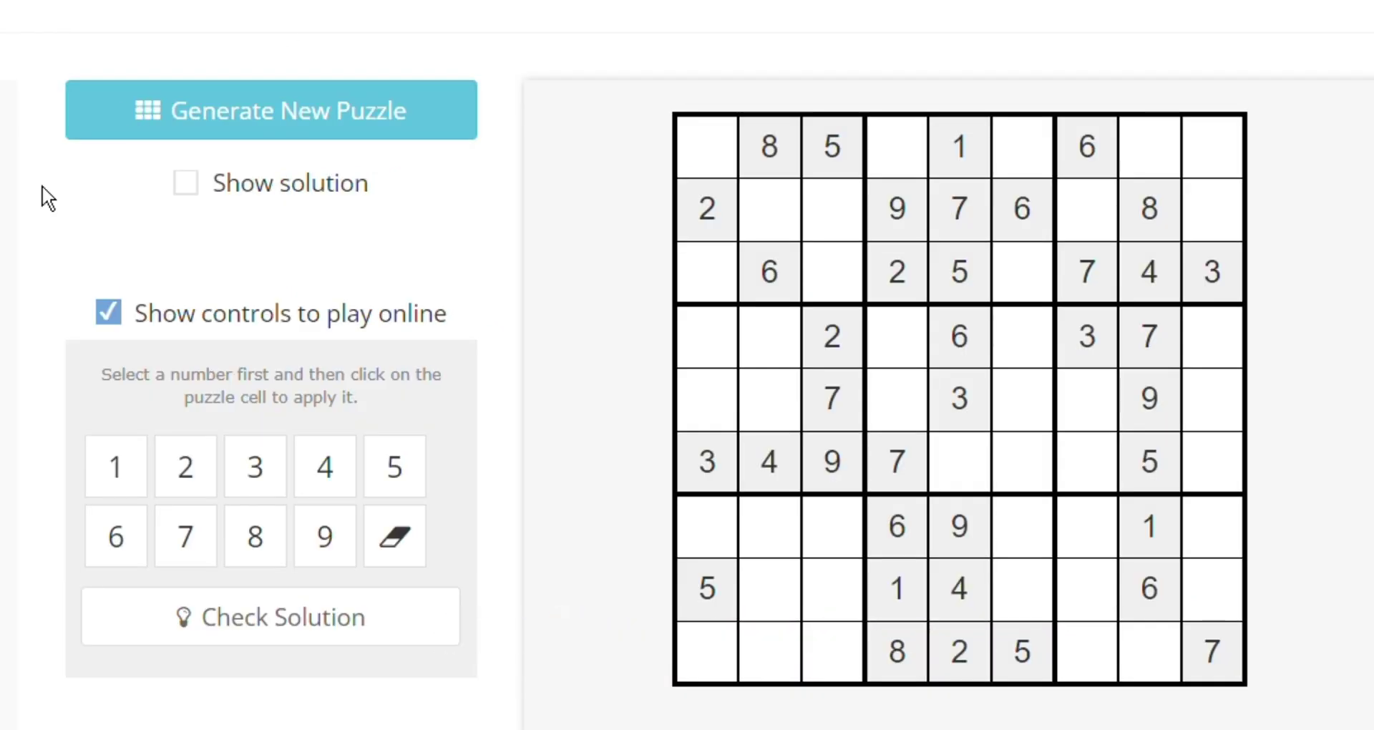
- Open the printablecreative.com Terms of Use from the Sudoku generator page and find the text "comm" in it
scroll(40, 193, down, 10)
scroll(47, 197, down, 15)
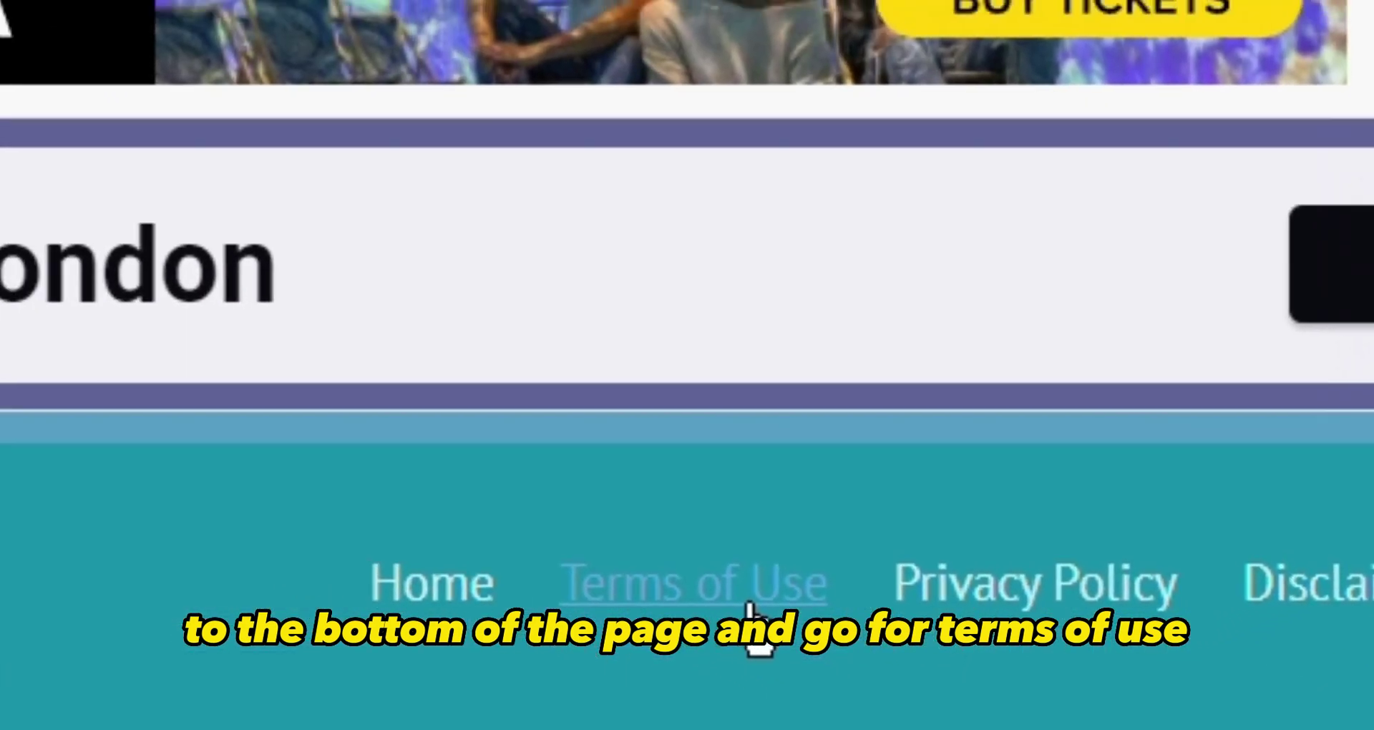
click(758, 590)
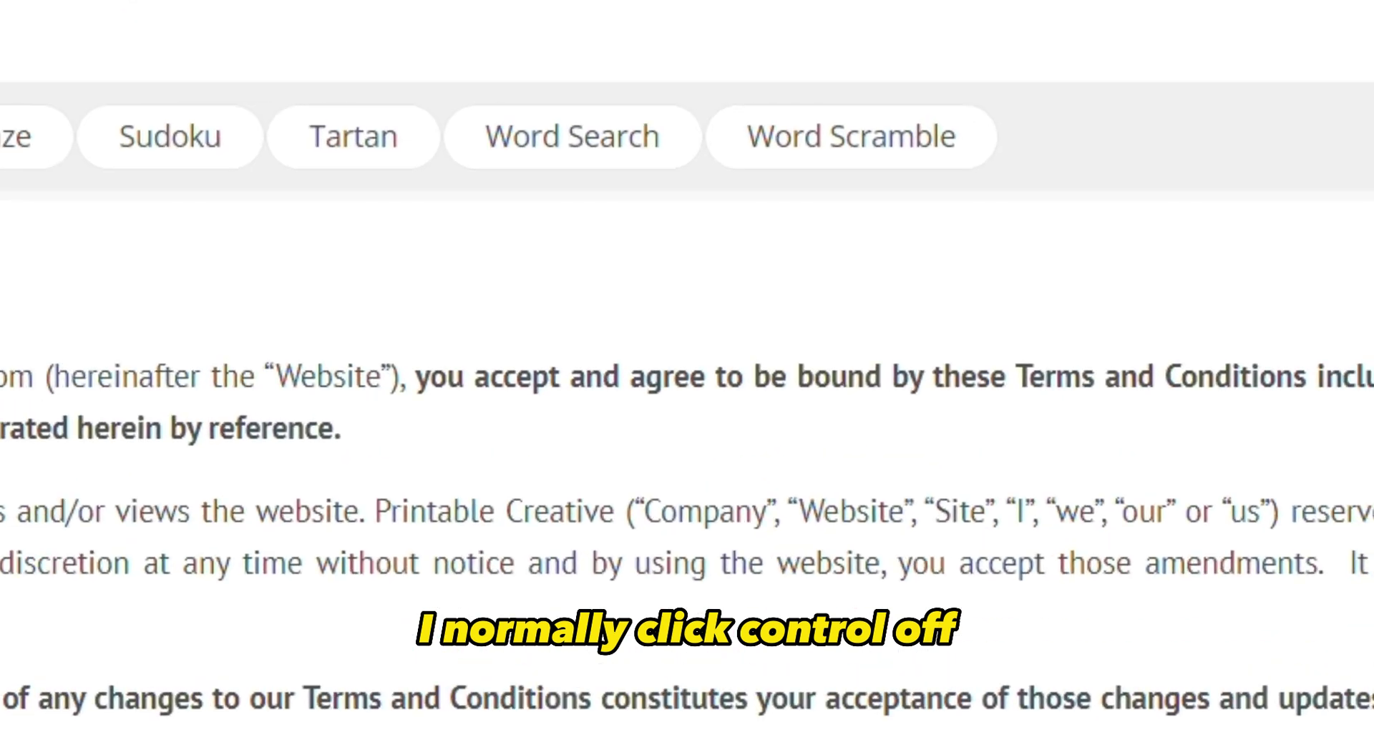
key(ctrl+f)
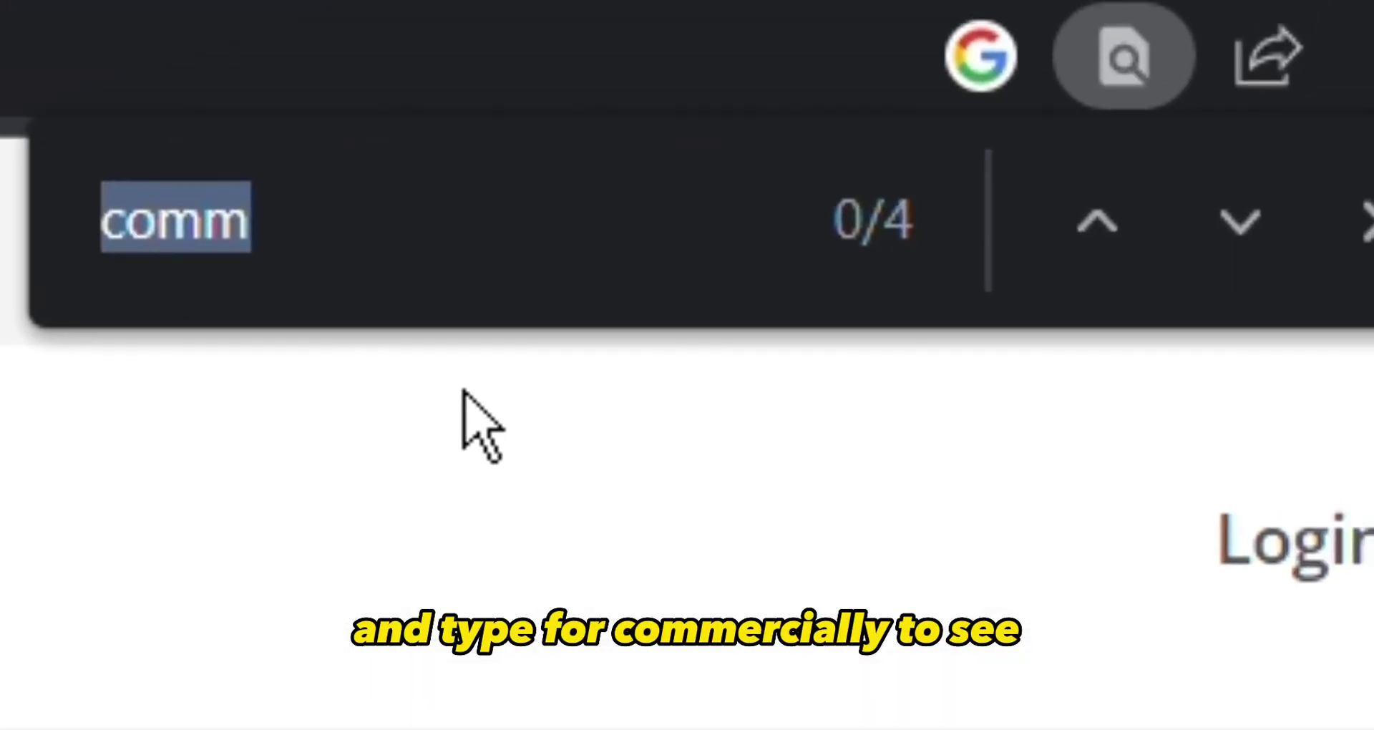
click(493, 285)
key(Return)
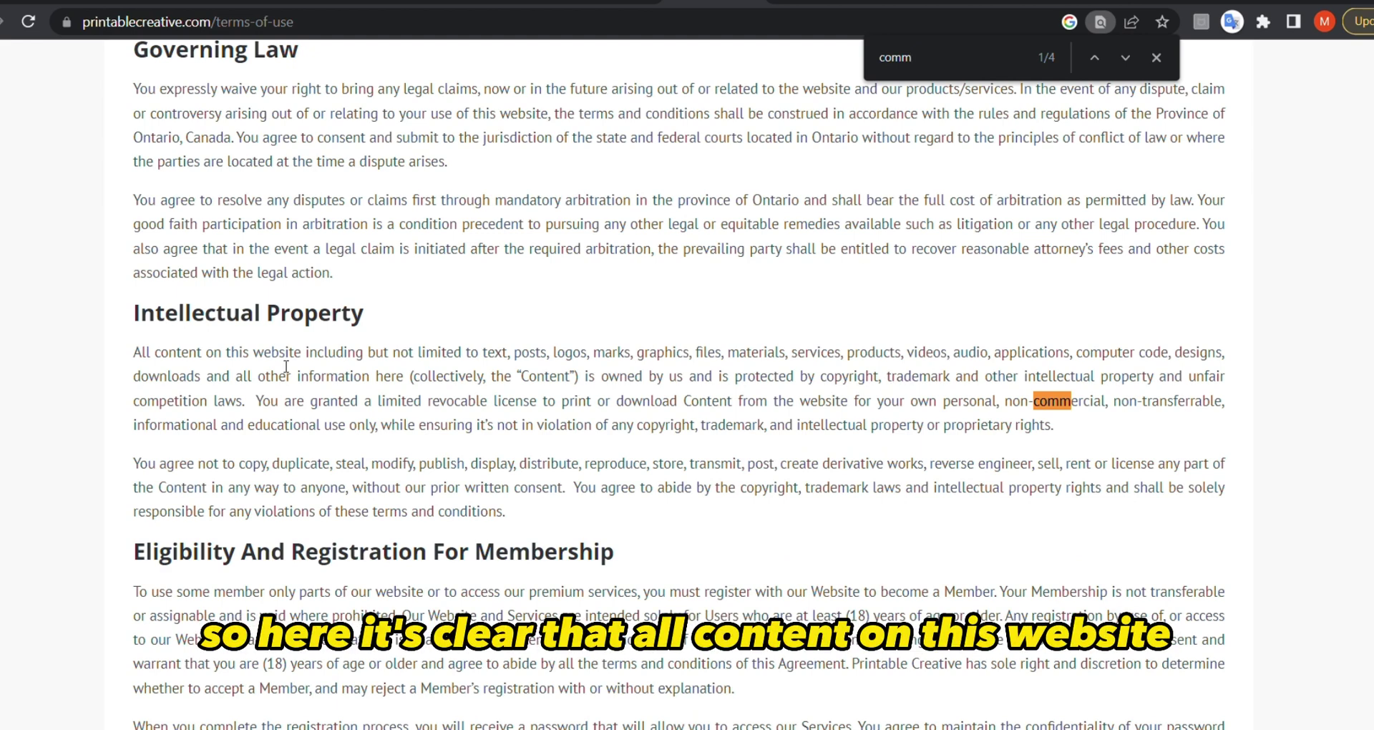
- Highlight the Intellectual Property clauses on content ownership, "owned by us", and the limited license to print or download for personal, non-commercial use
drag(145, 356, 505, 365)
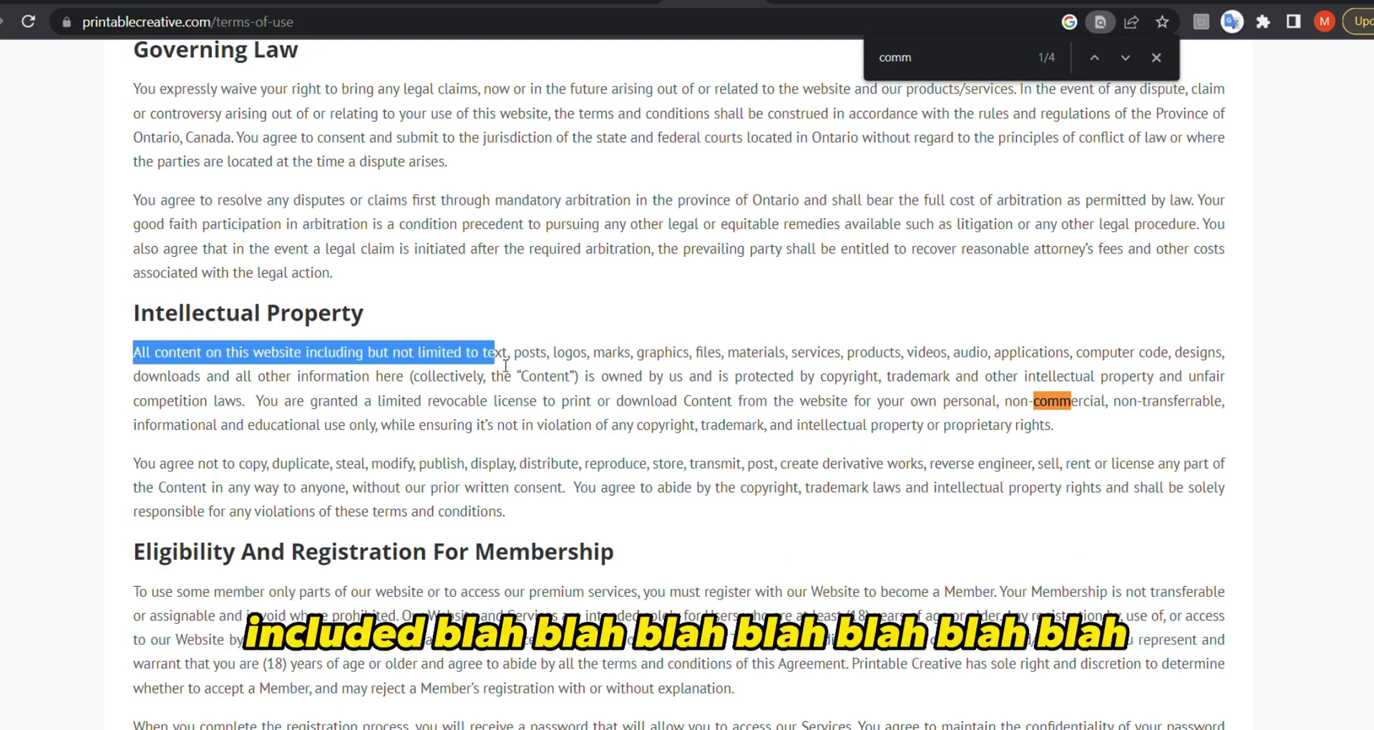
drag(594, 377, 723, 390)
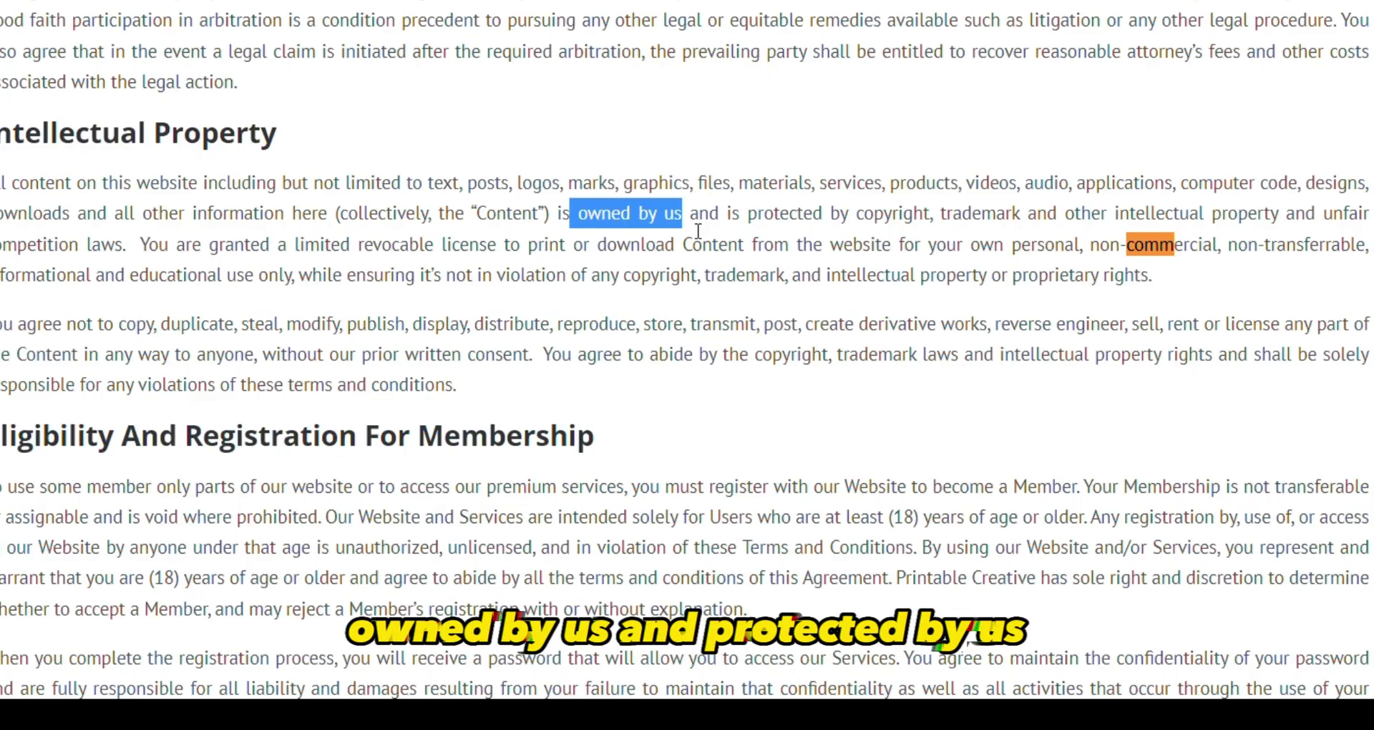
click(734, 233)
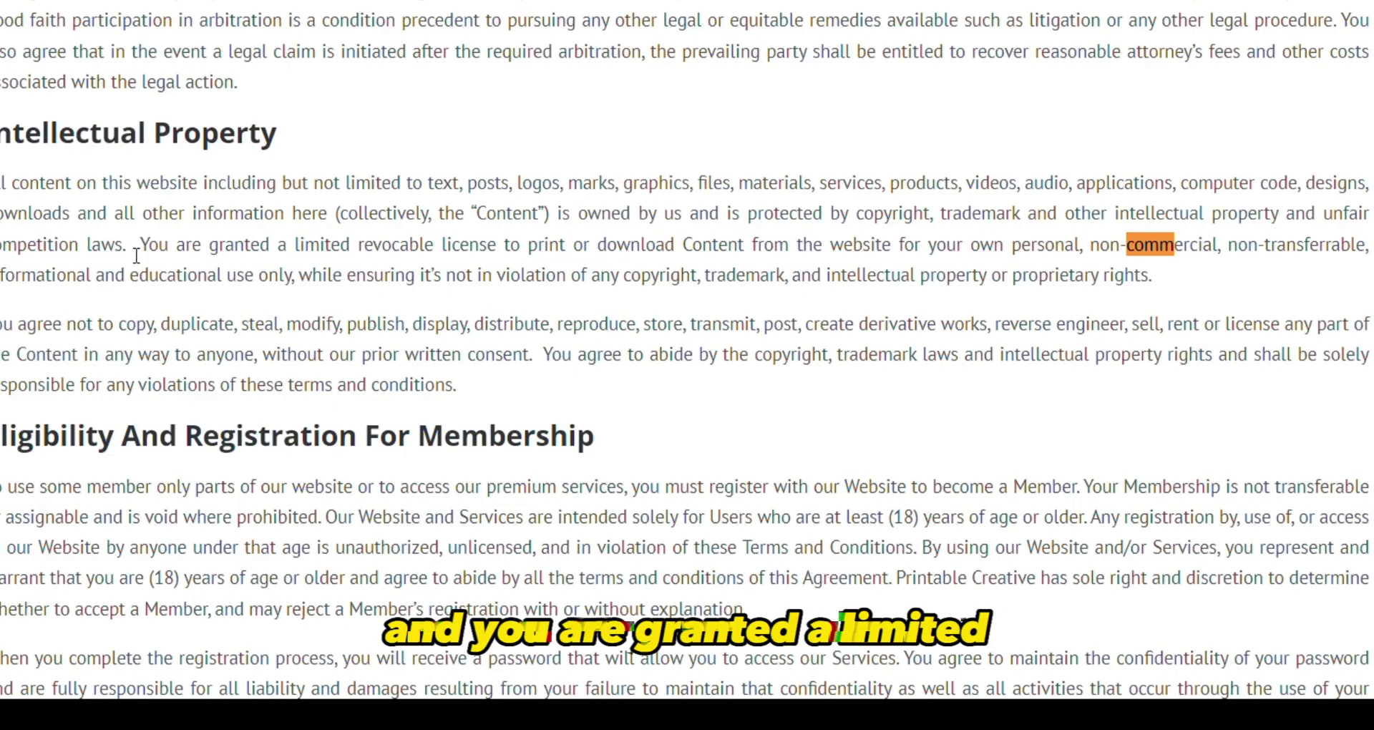
drag(141, 245, 440, 276)
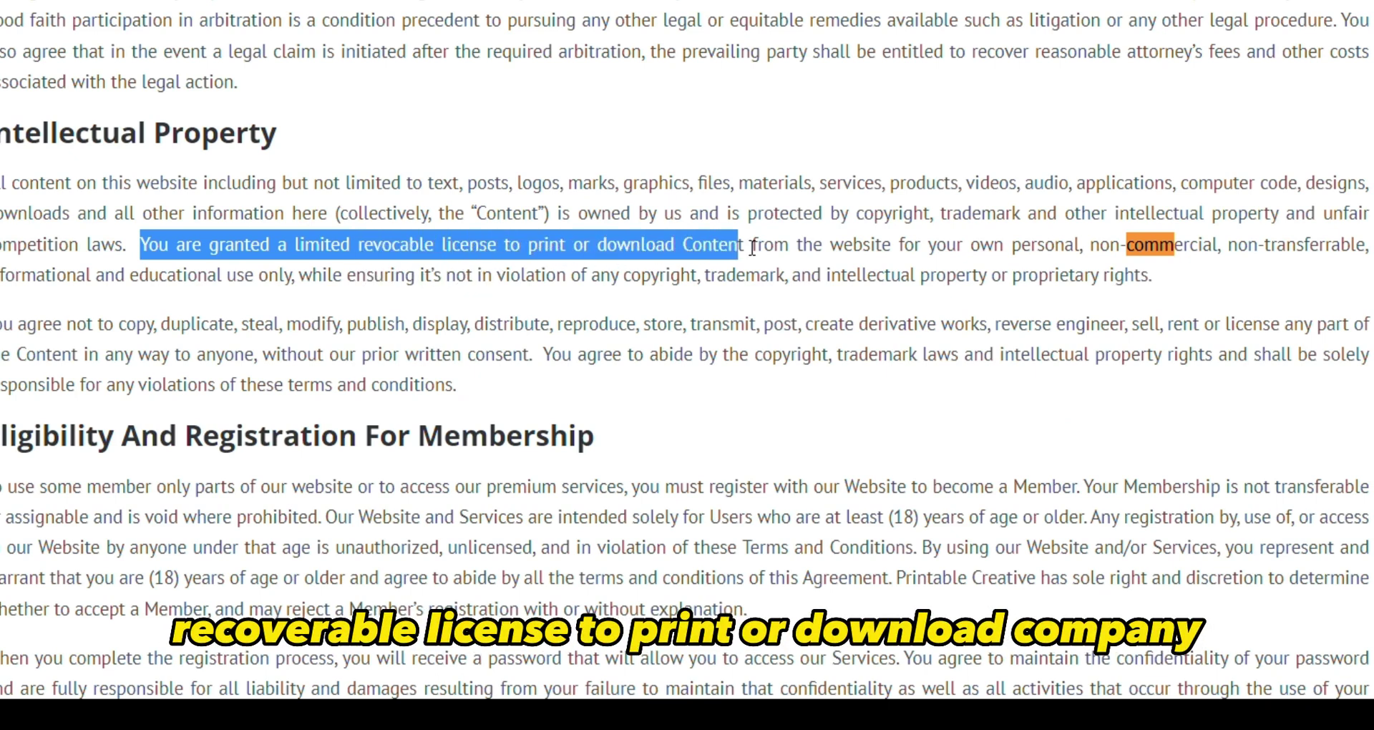
drag(752, 247, 1090, 252)
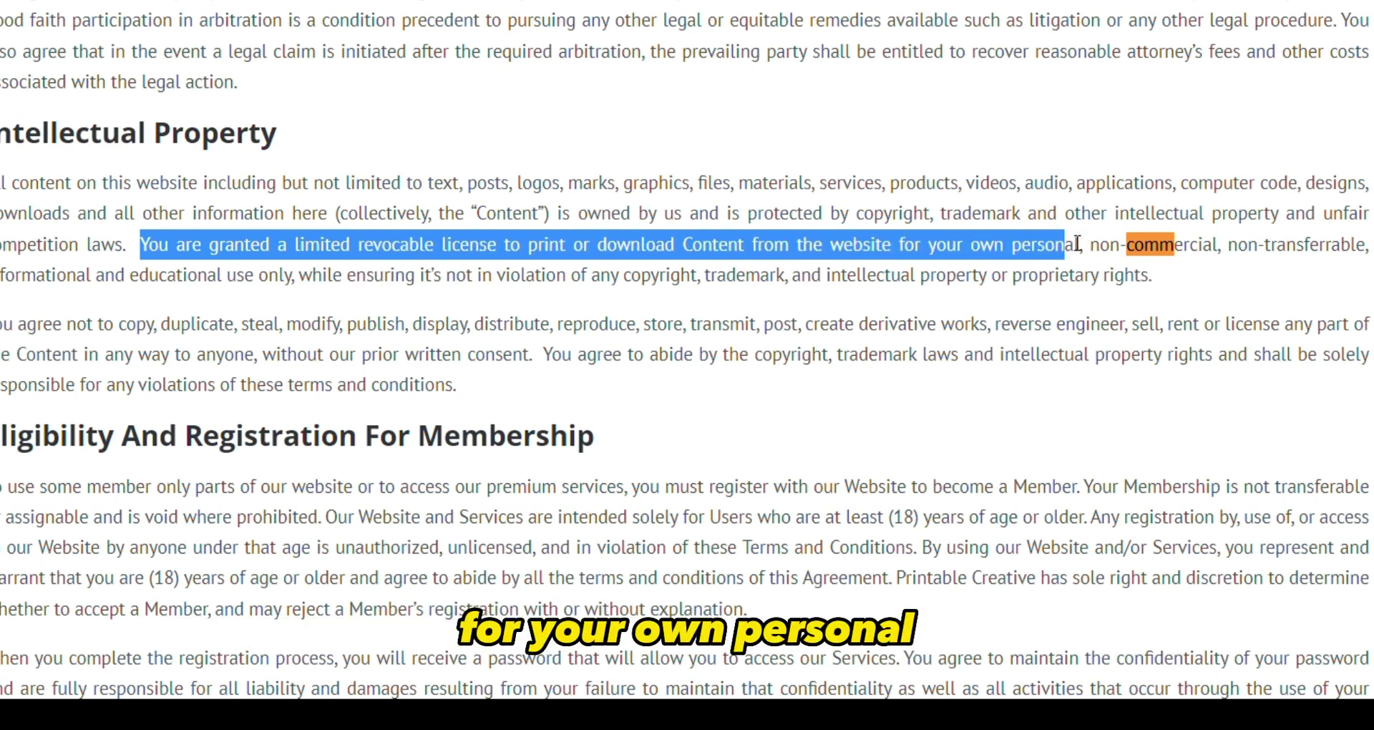
drag(1205, 244, 1212, 214)
click(1236, 254)
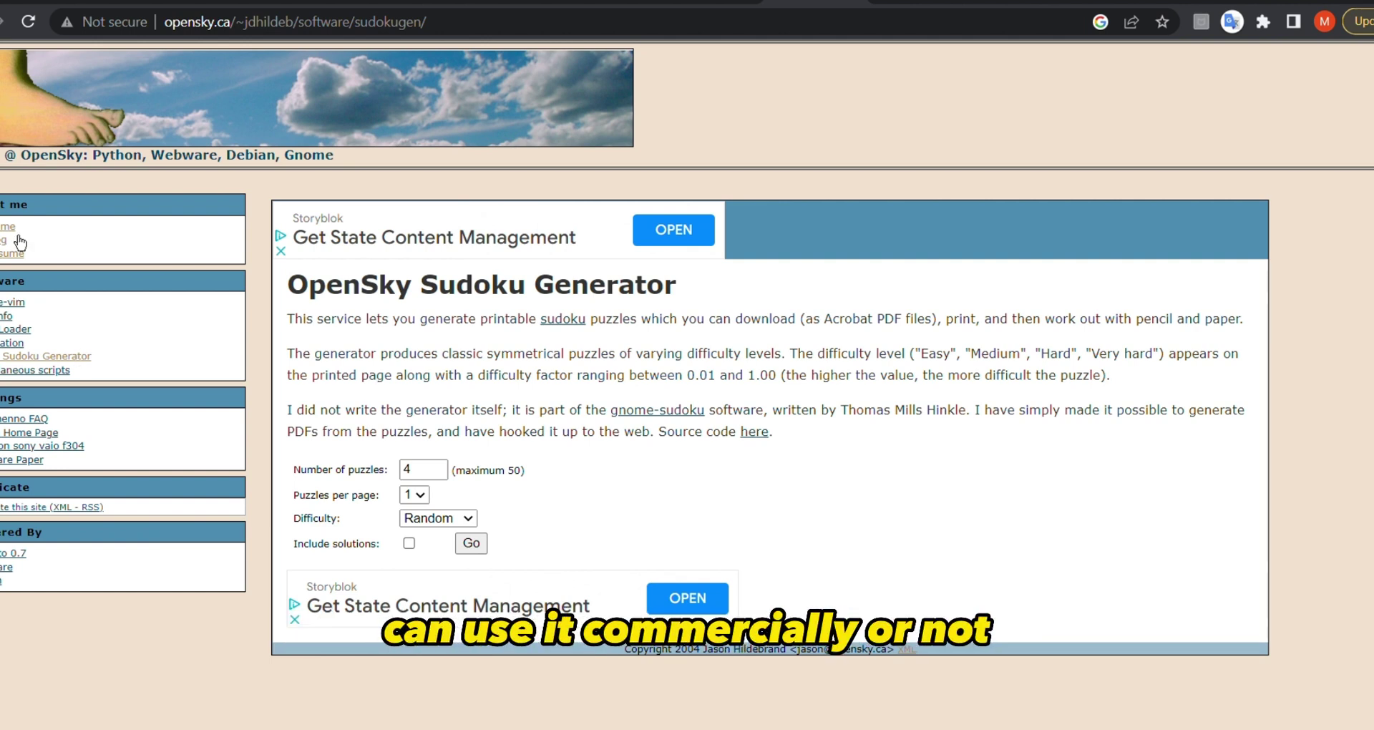
- Open the site owner's home page from the OpenSky Sudoku Generator and highlight the owner's name as the permission contact
drag(20, 241, 6, 234)
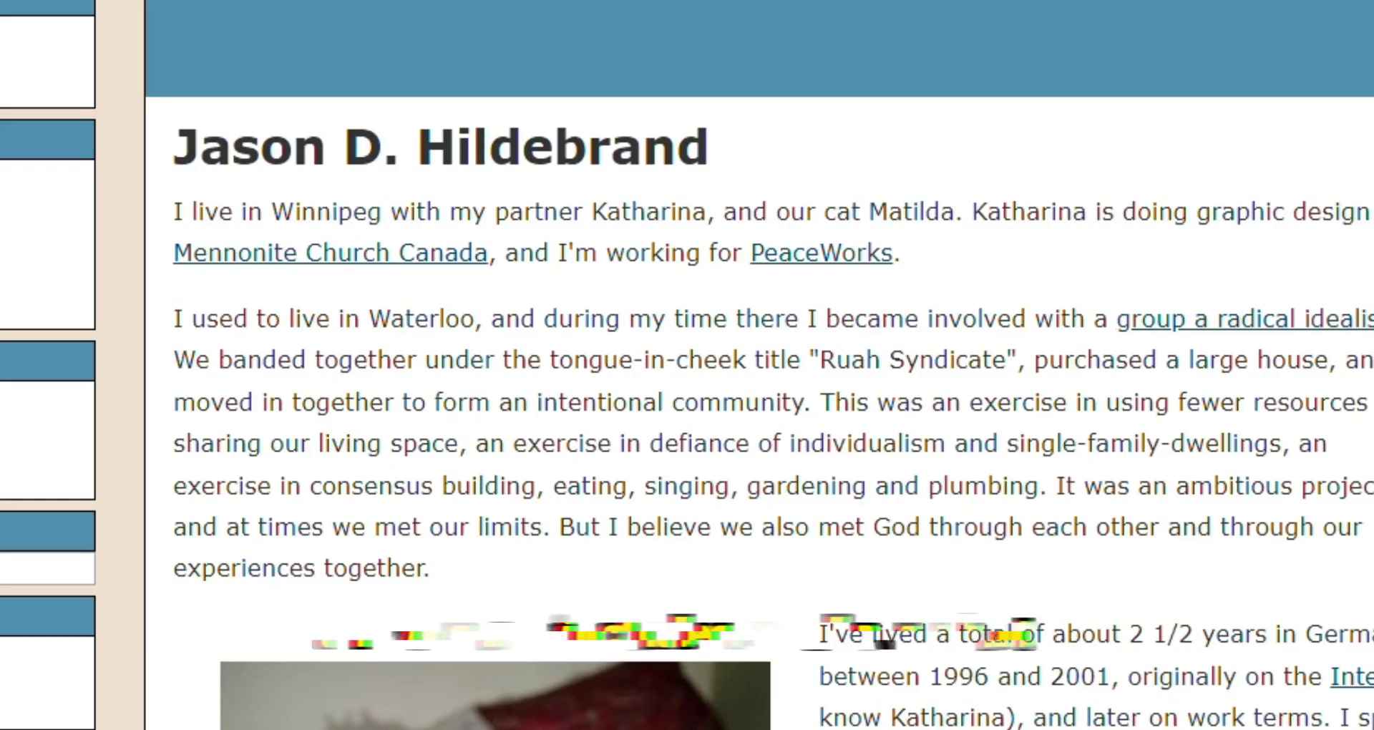
drag(287, 292, 488, 282)
drag(555, 138, 760, 146)
click(760, 148)
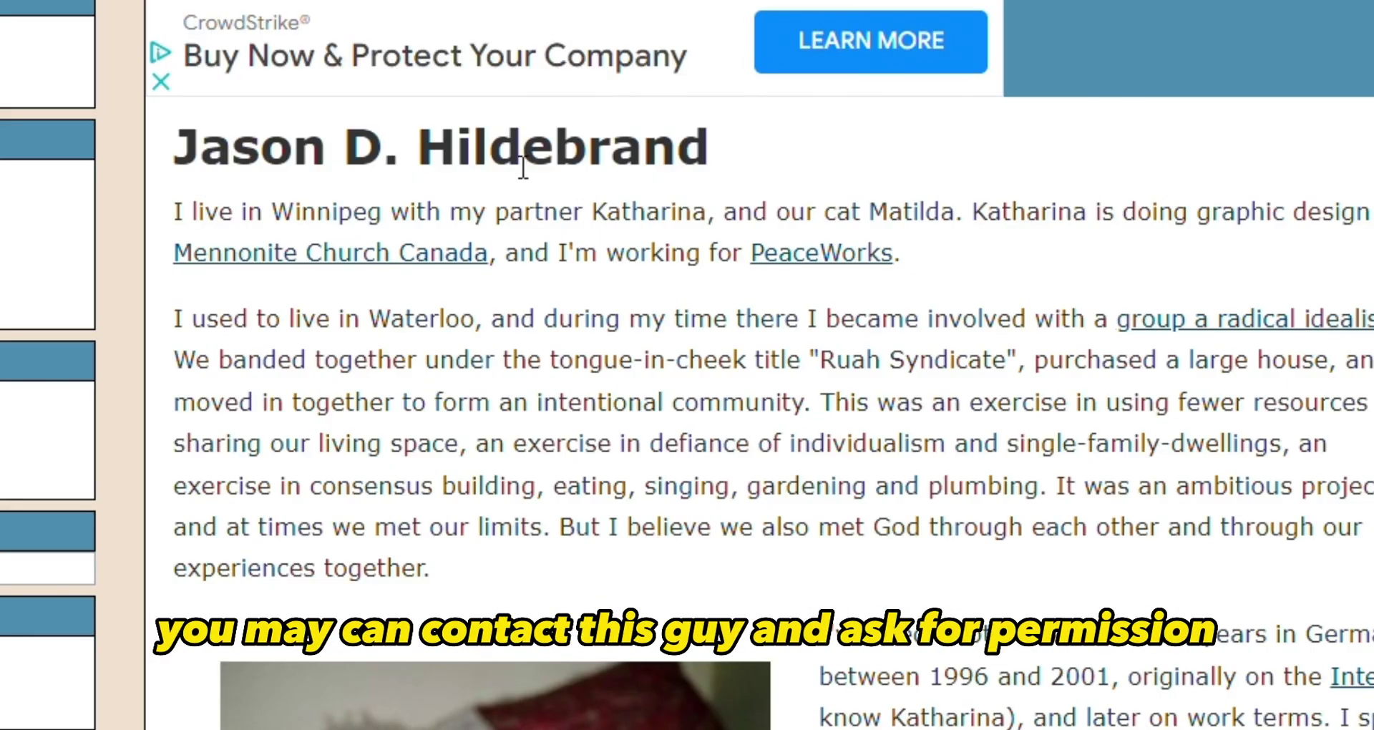
triple_click(414, 152)
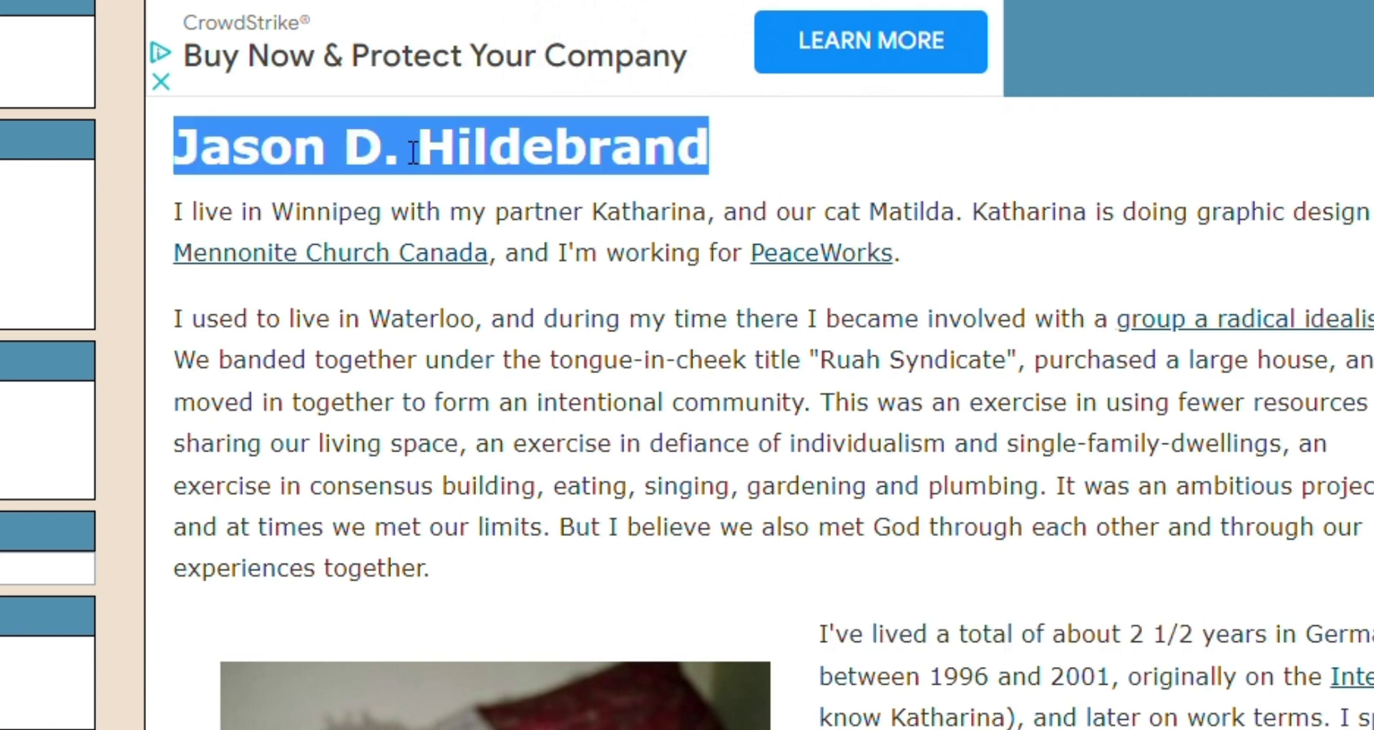
click(415, 150)
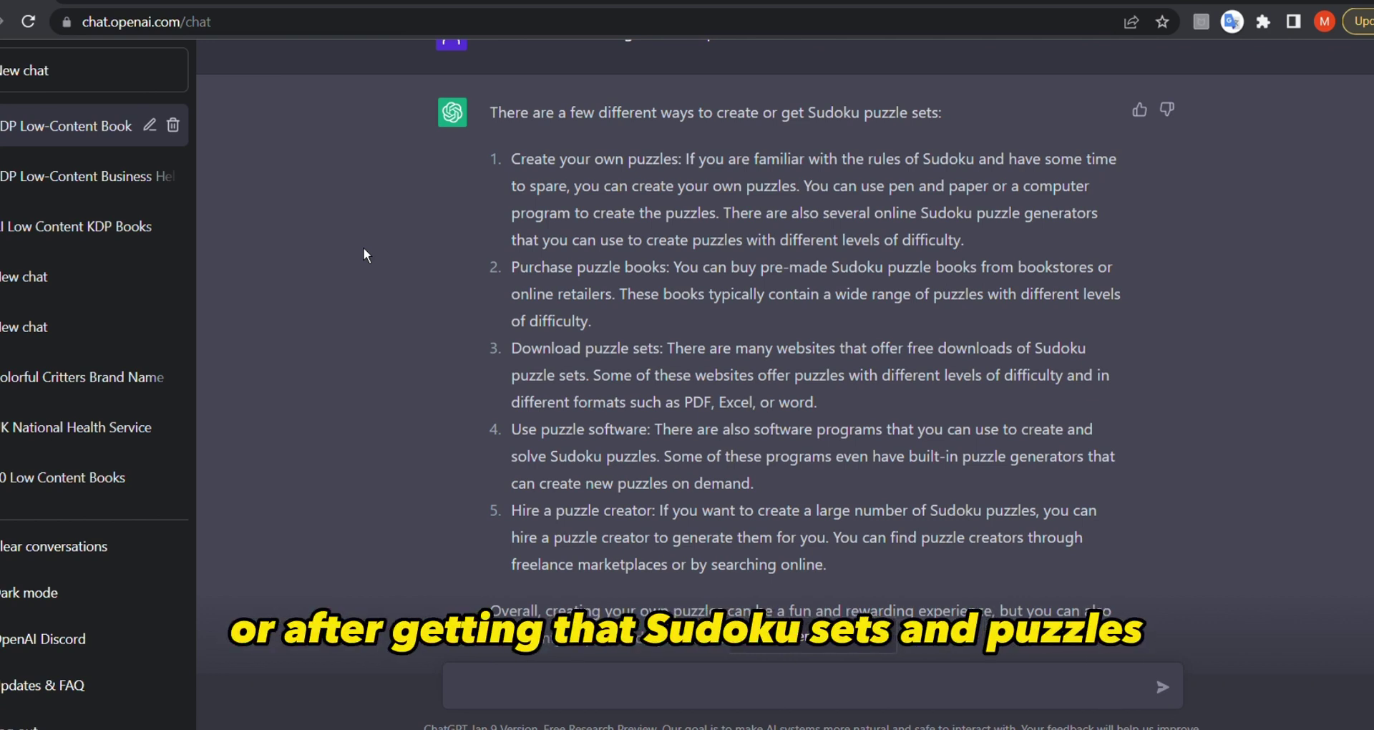
- Review ChatGPT's ways to get Sudoku puzzle sets and highlight the prompt "give titles and subtitles suggestions for my book"
scroll(364, 248, down, 1)
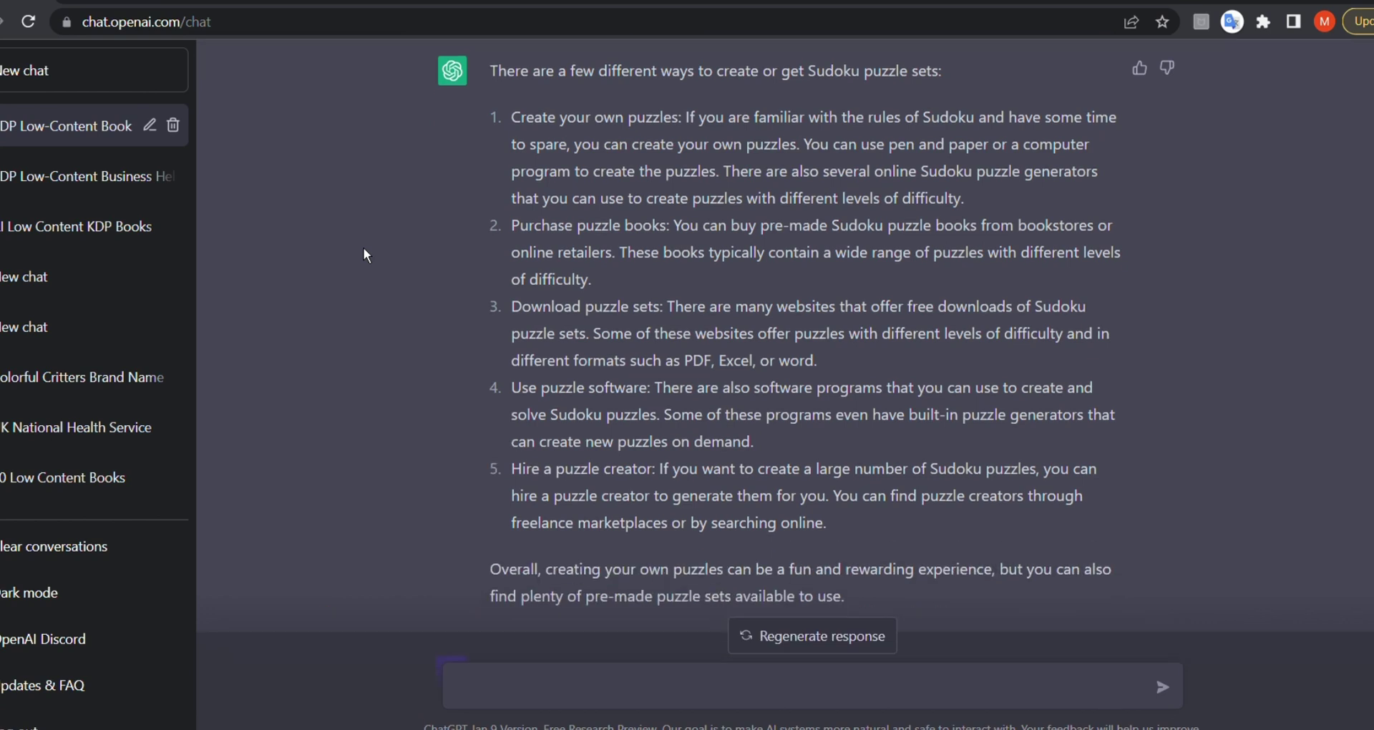
scroll(364, 248, down, 2)
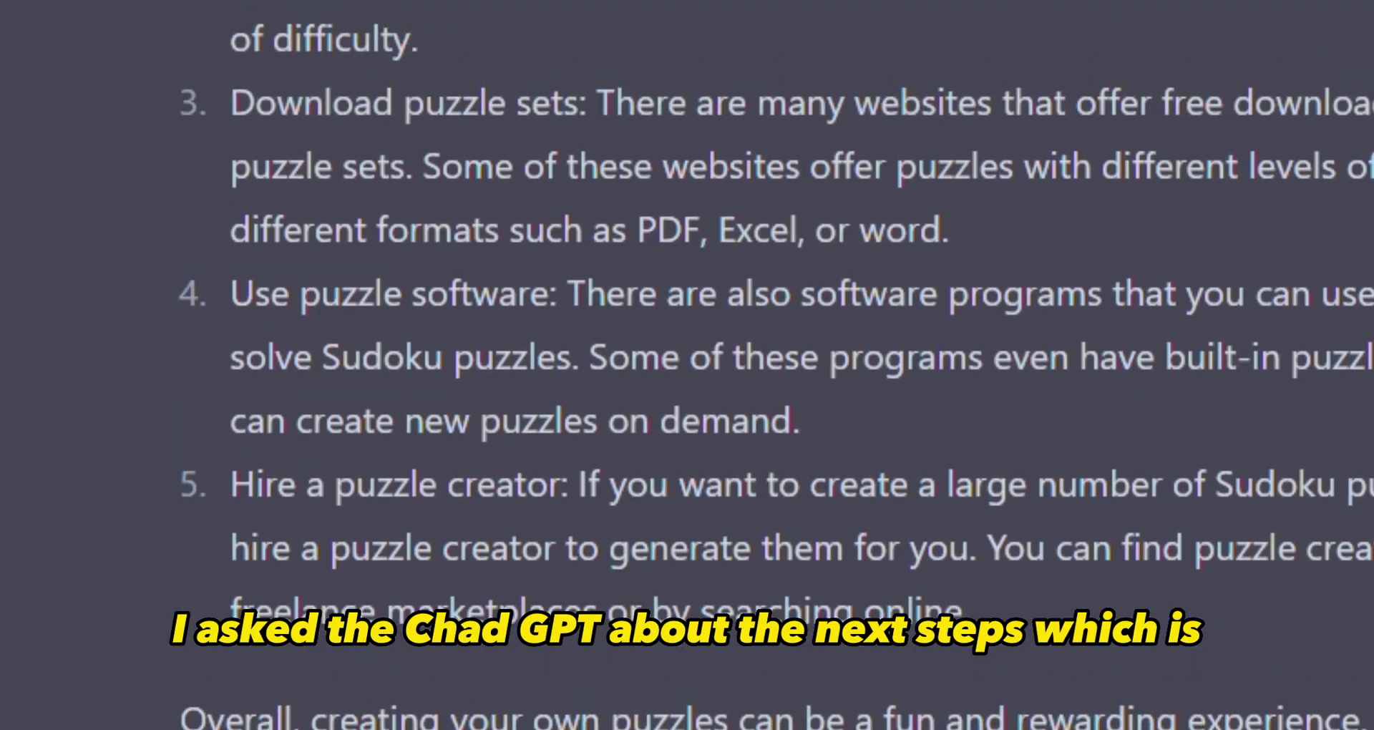
scroll(189, 342, down, 5)
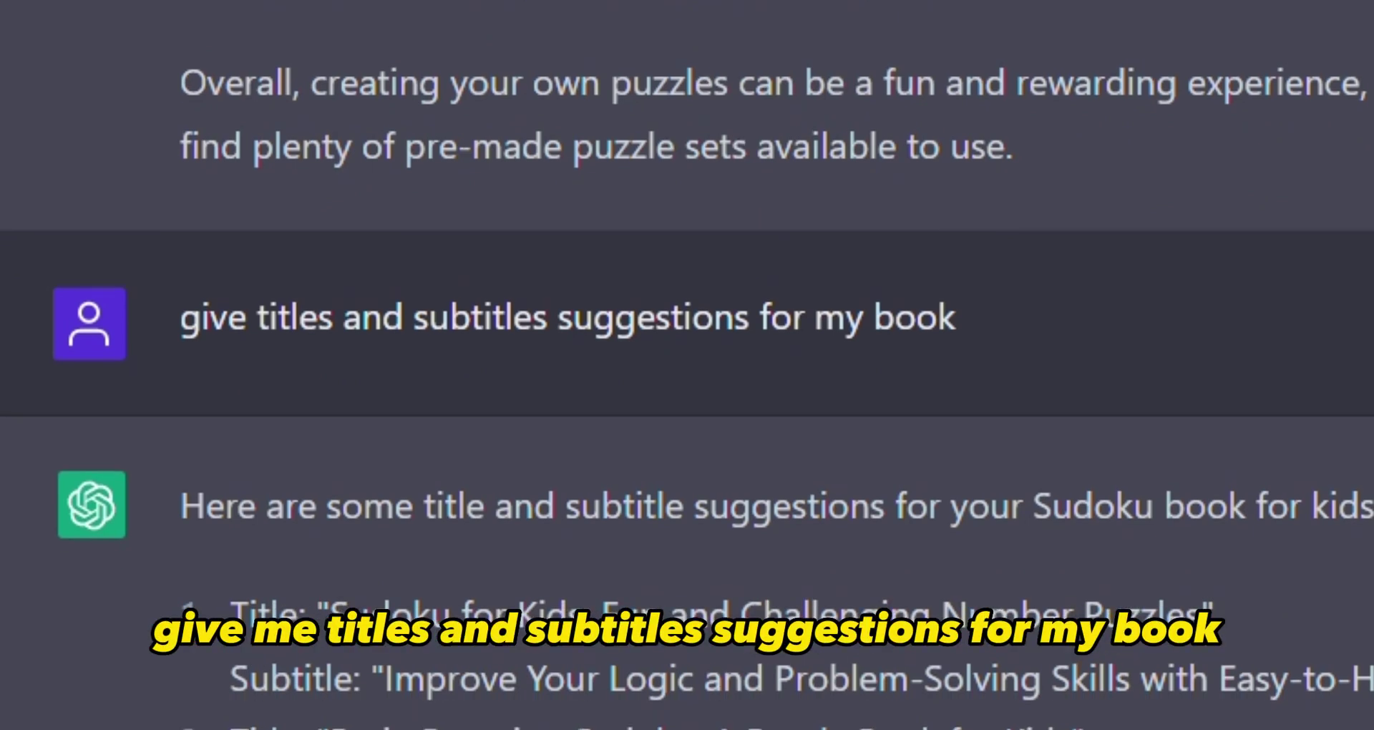
drag(190, 346, 1021, 348)
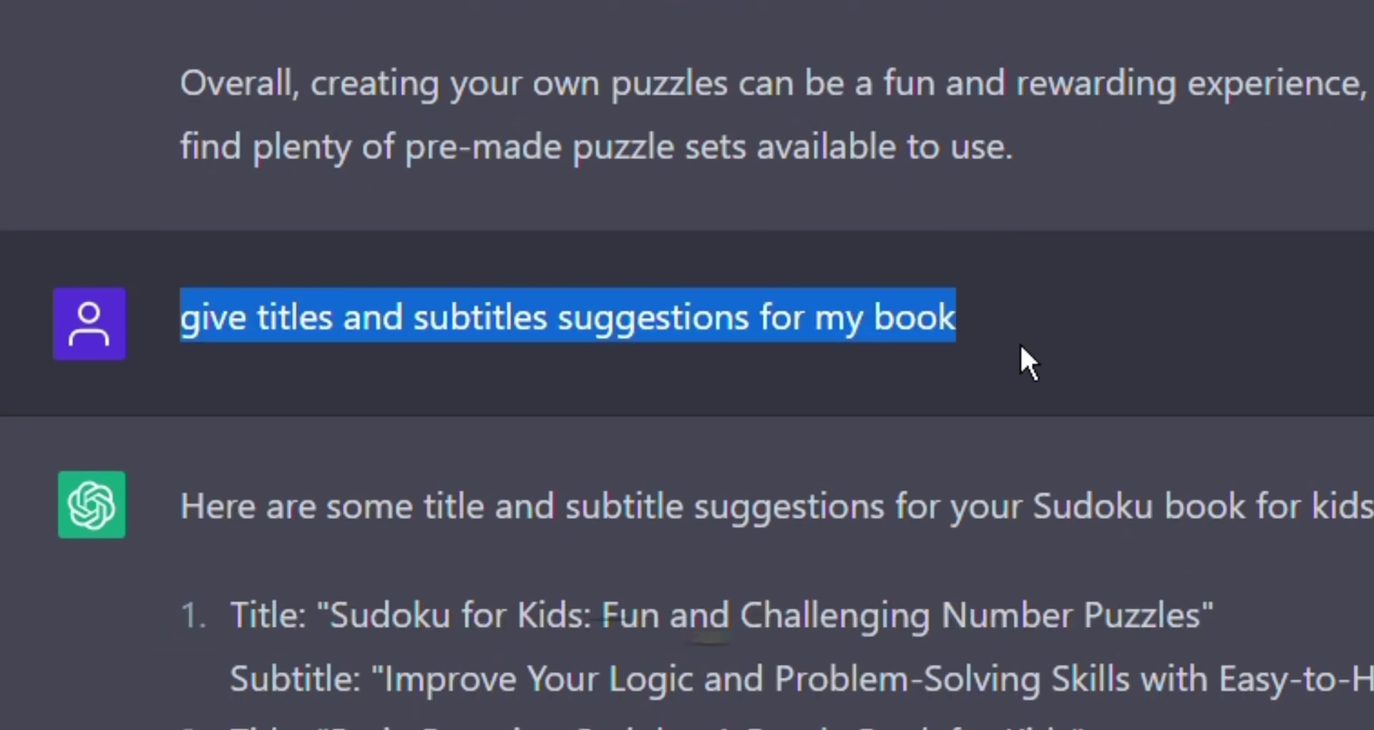
click(1019, 342)
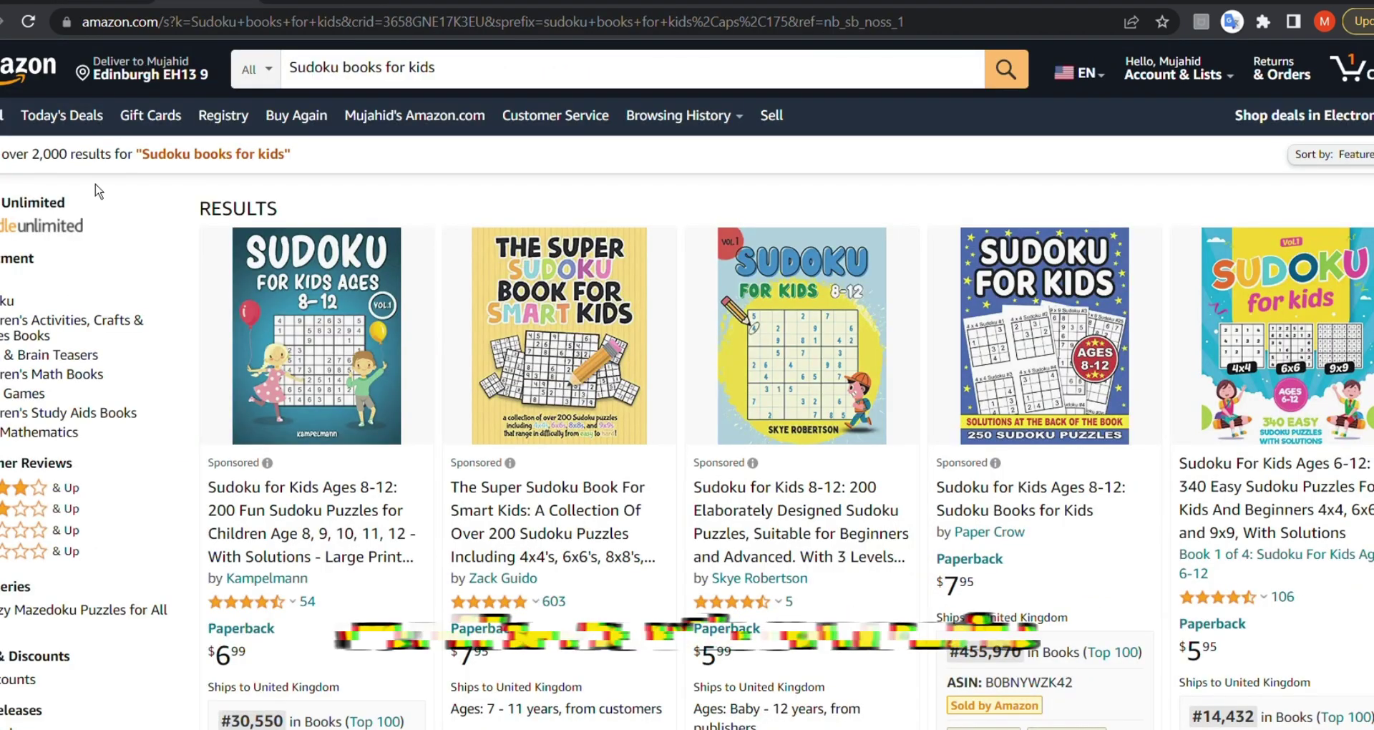
- Check the product dimensions of the first few books in Amazon's "Sudoku books for kids" results, highlighting those of the first book
scroll(135, 219, down, 2)
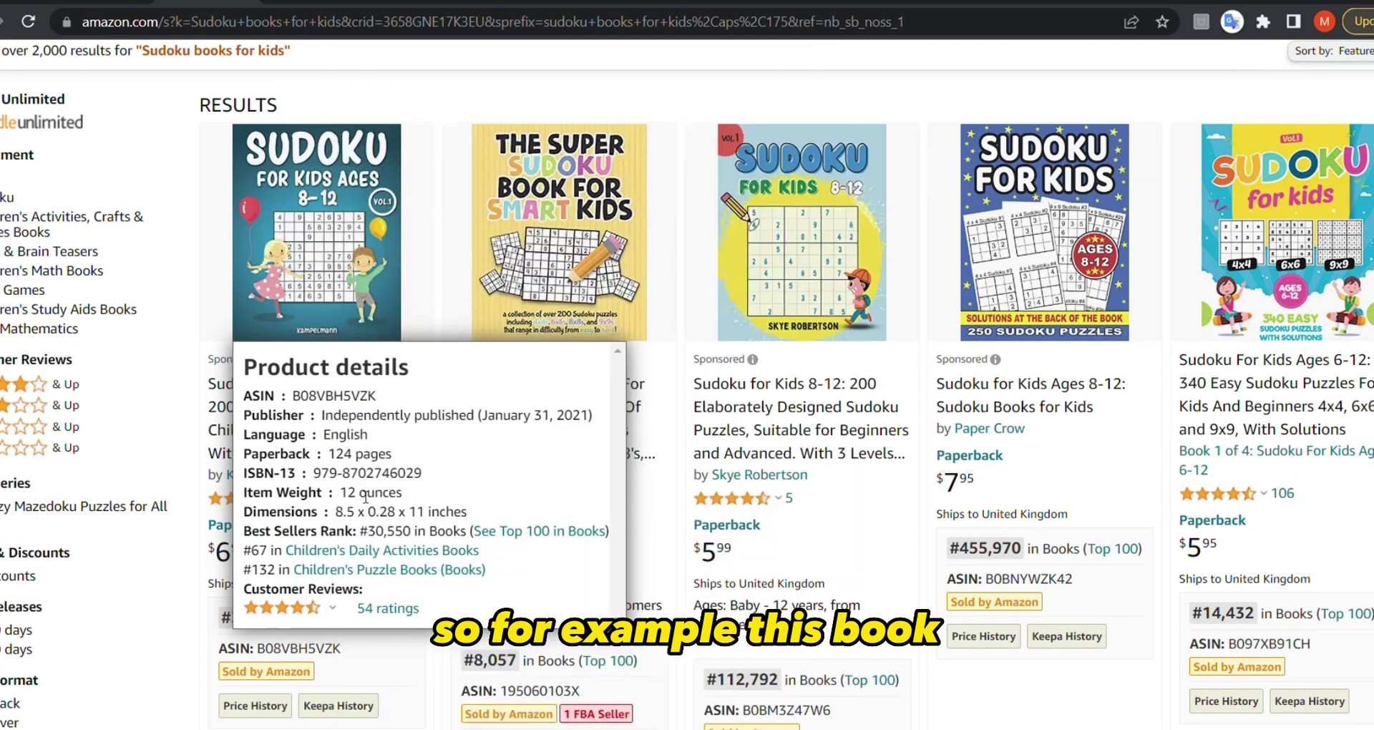
double_click(346, 511)
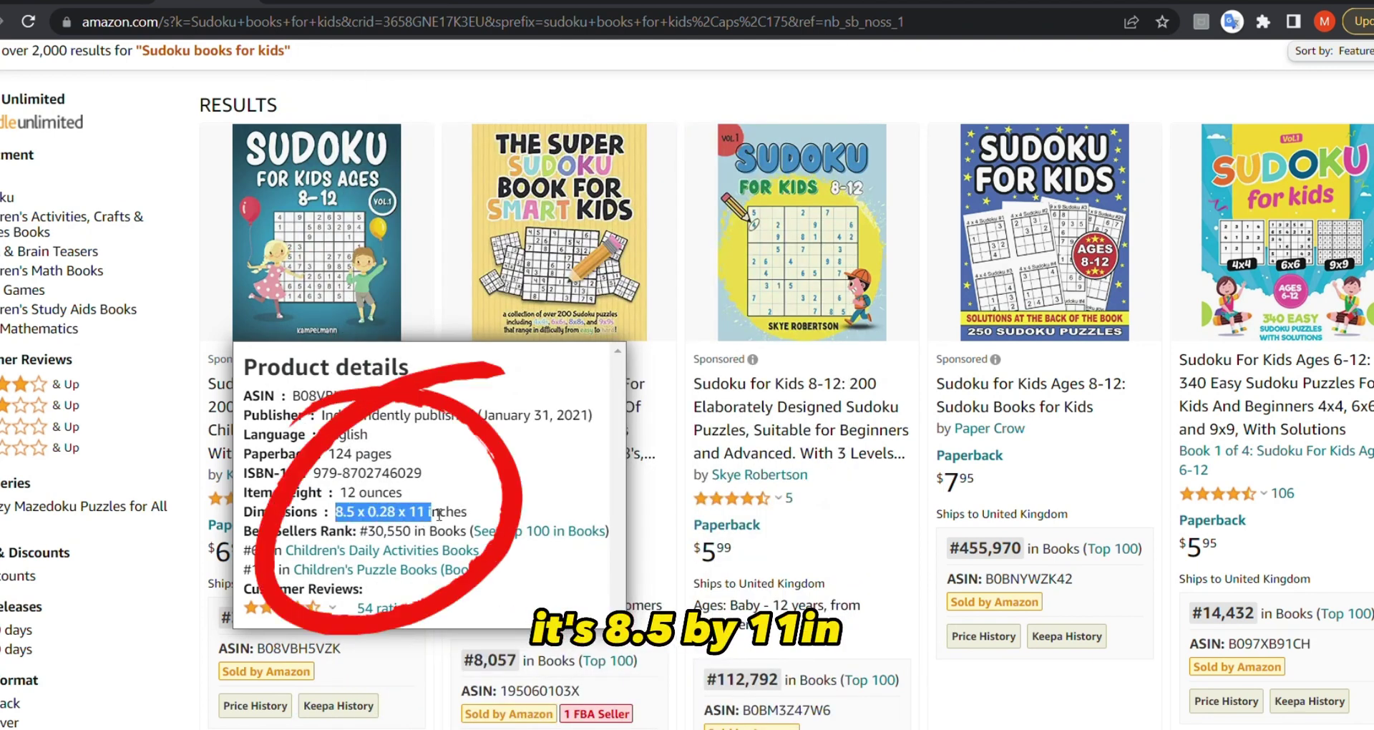
drag(438, 512, 466, 512)
click(469, 512)
mouse_move(569, 492)
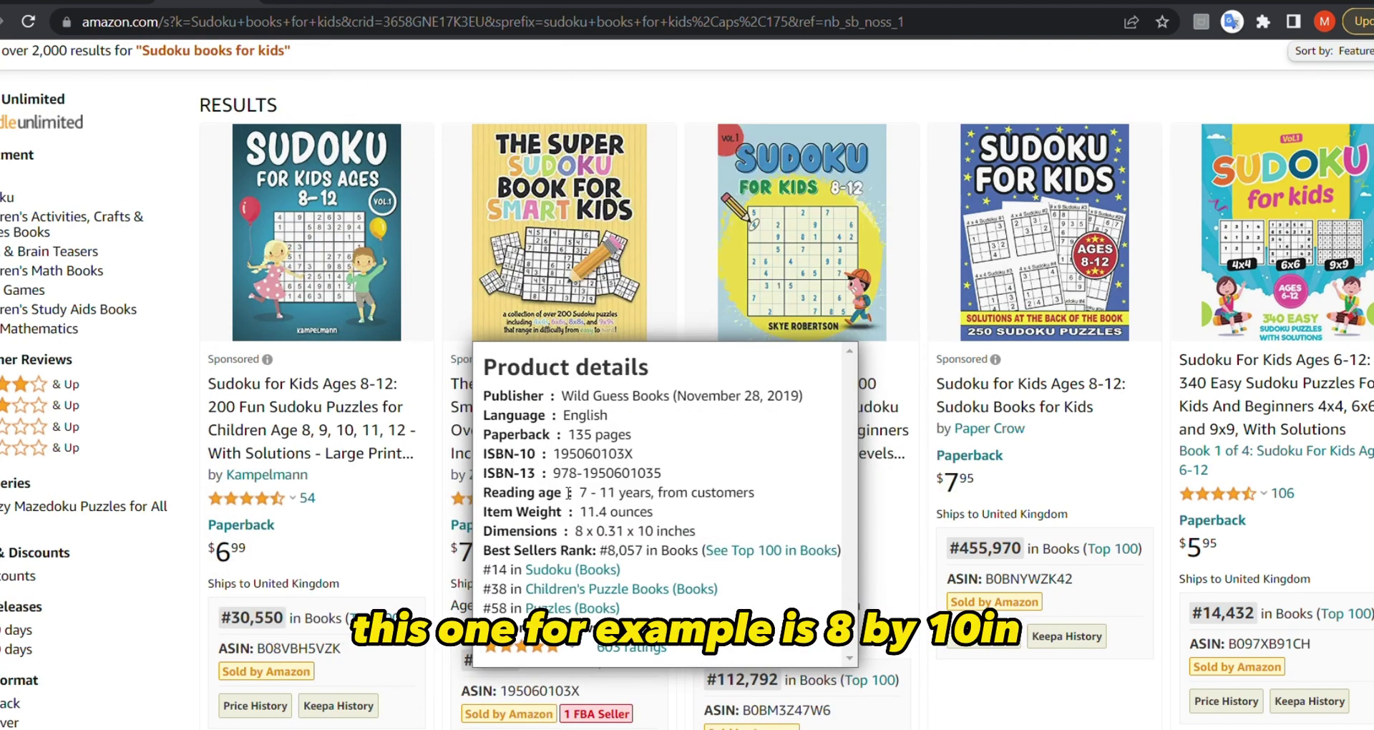
mouse_move(754, 279)
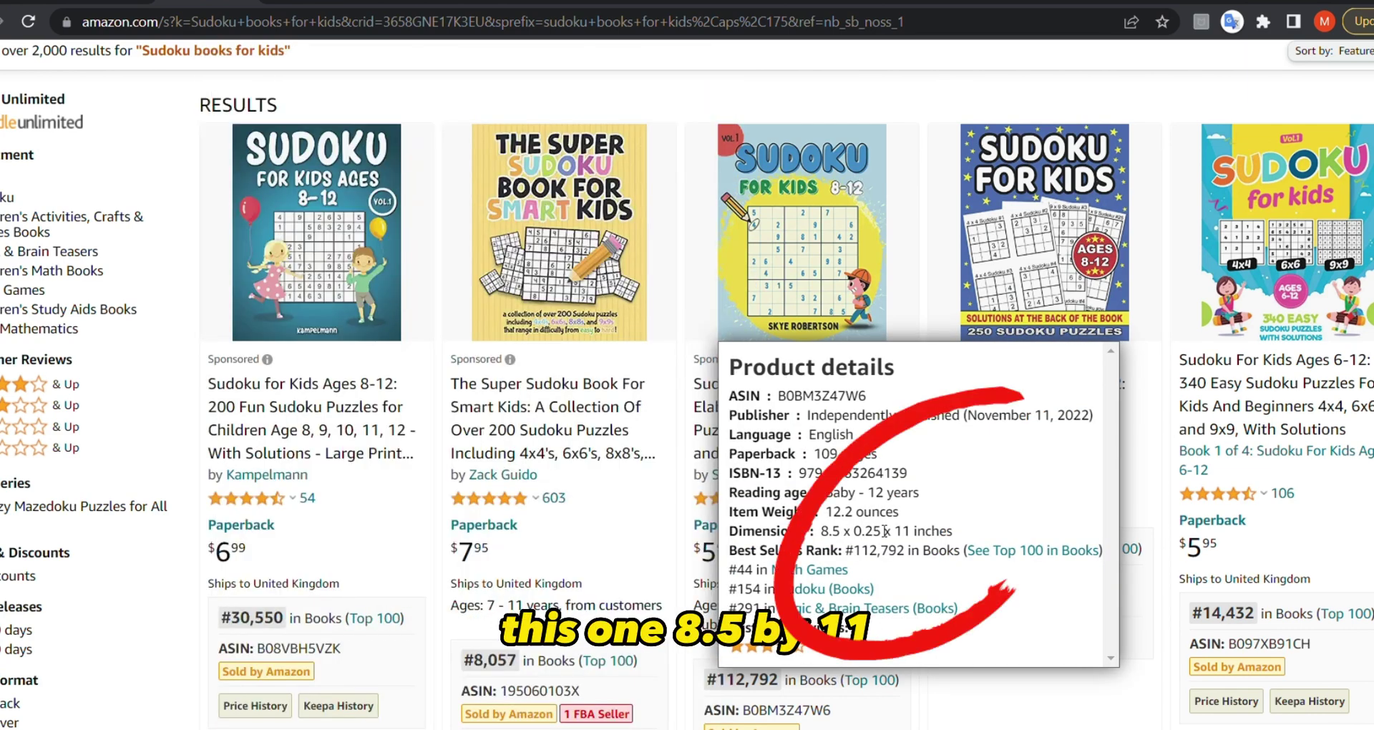
mouse_move(1140, 478)
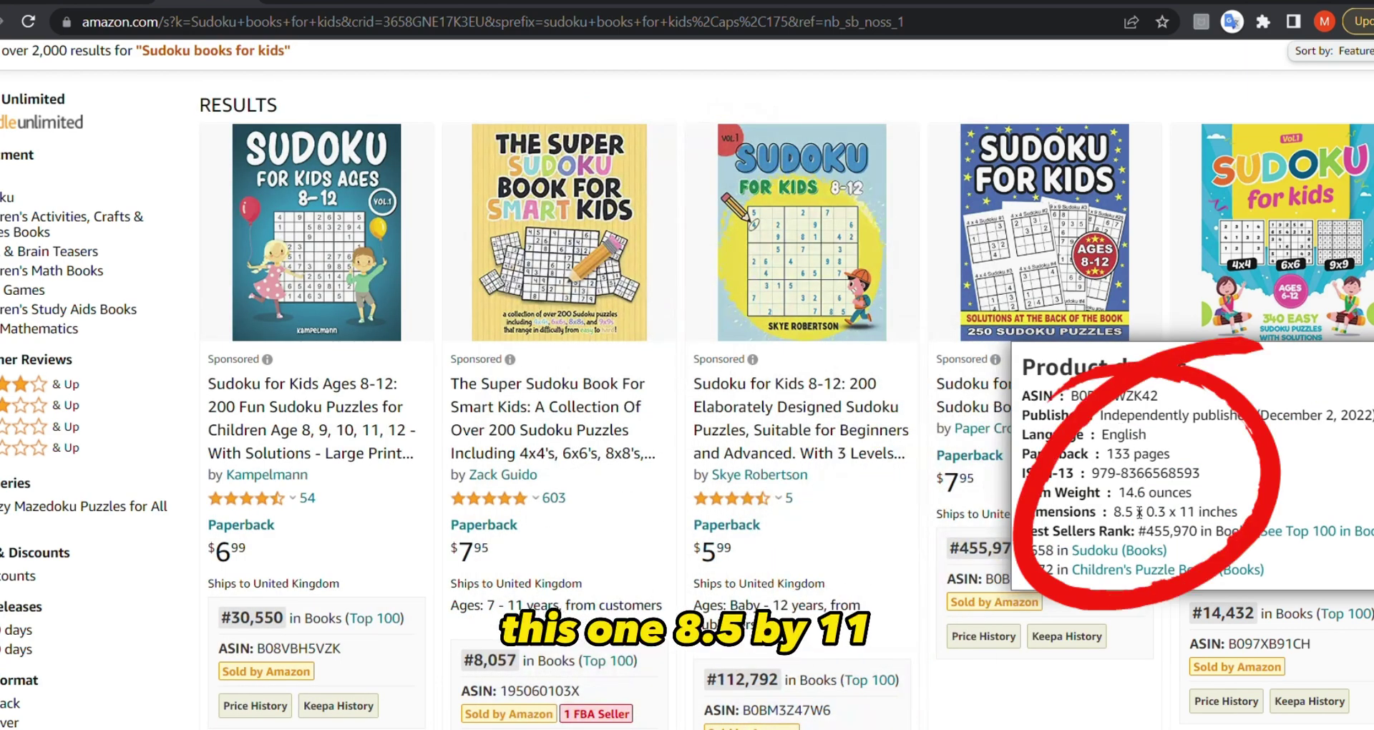
mouse_move(1213, 527)
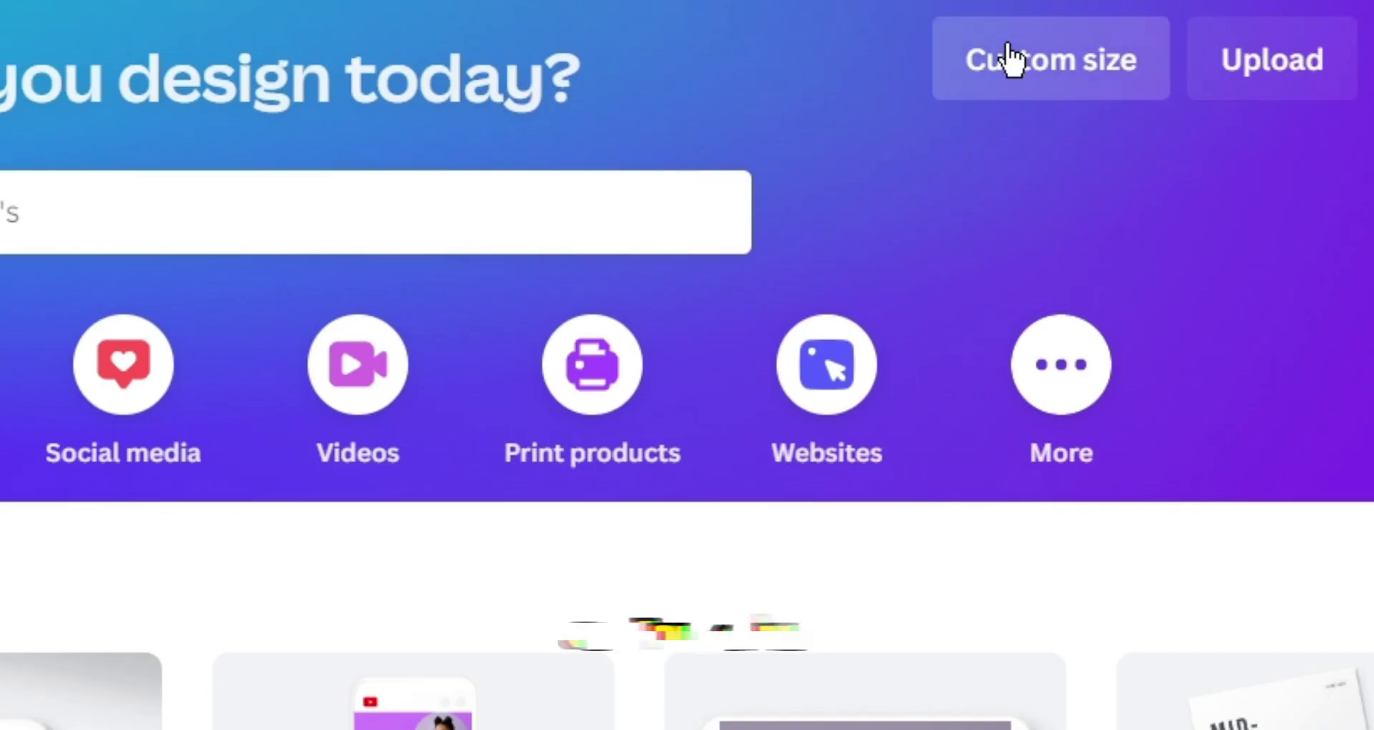
- Create a custom-size design in Canva, using inches with a width of 8 and a height of 11
click(1205, 166)
click(1190, 268)
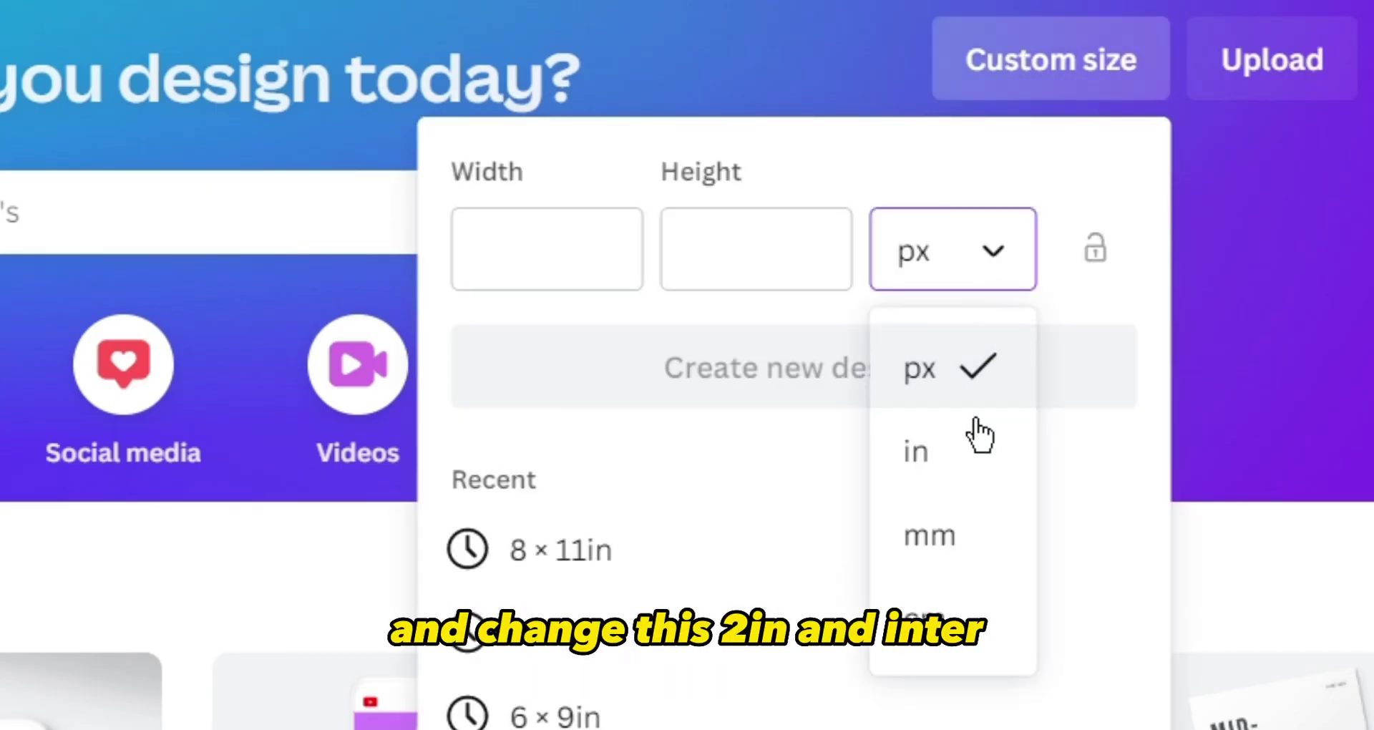
click(969, 491)
click(543, 269)
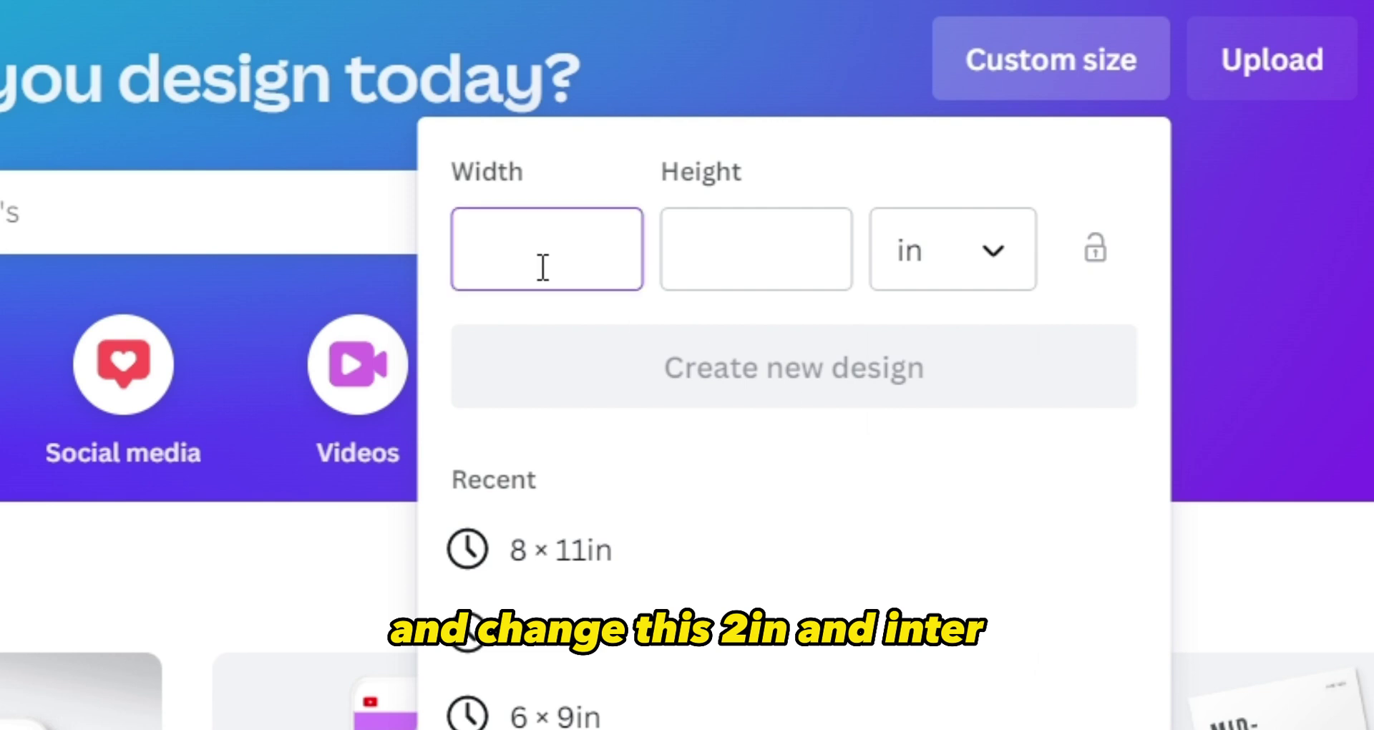
text(8)
click(743, 270)
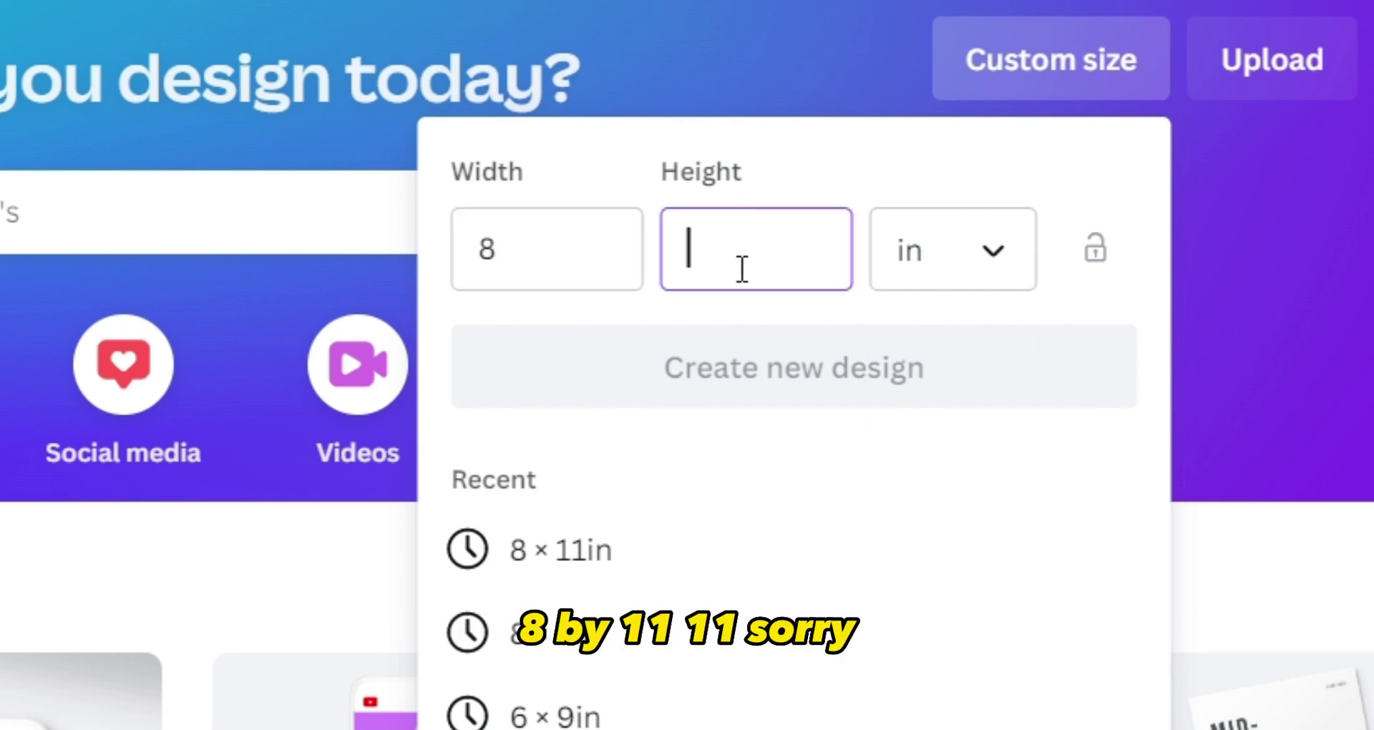
text(11)
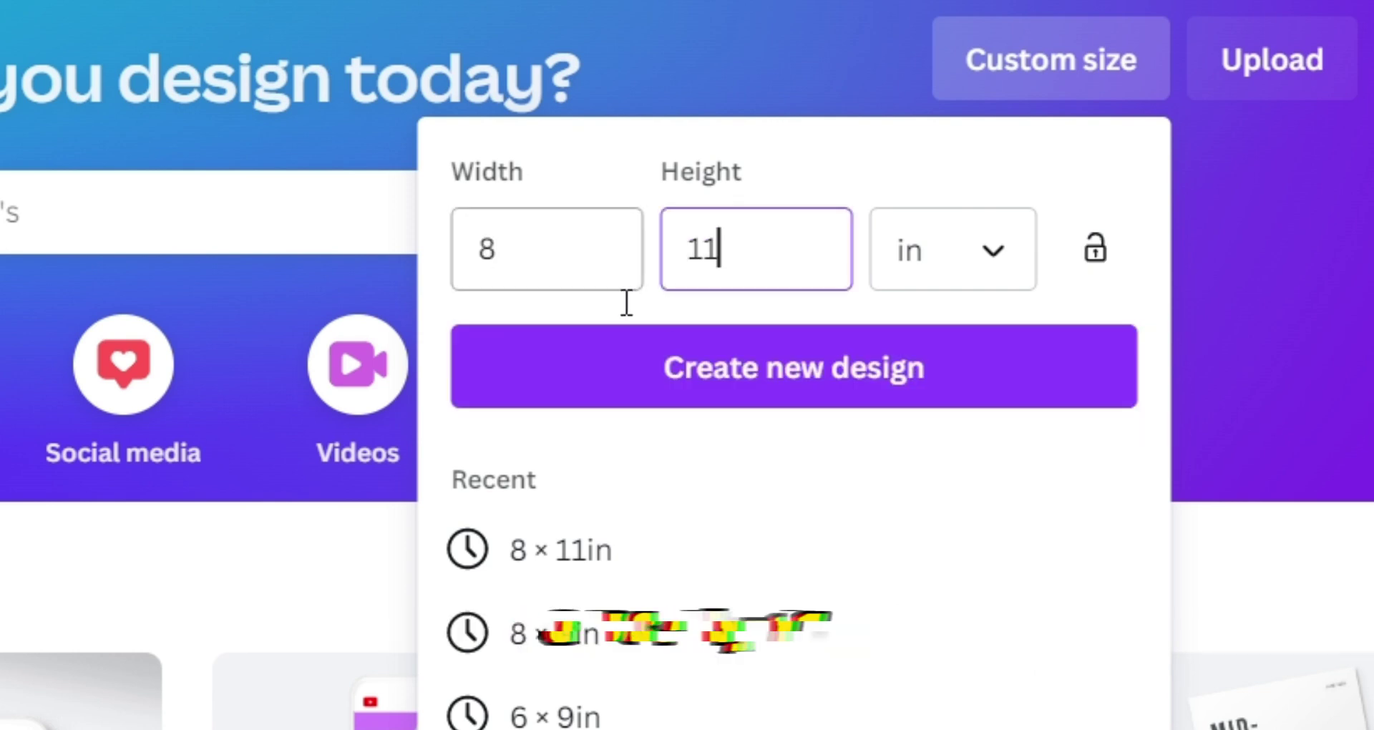
click(589, 289)
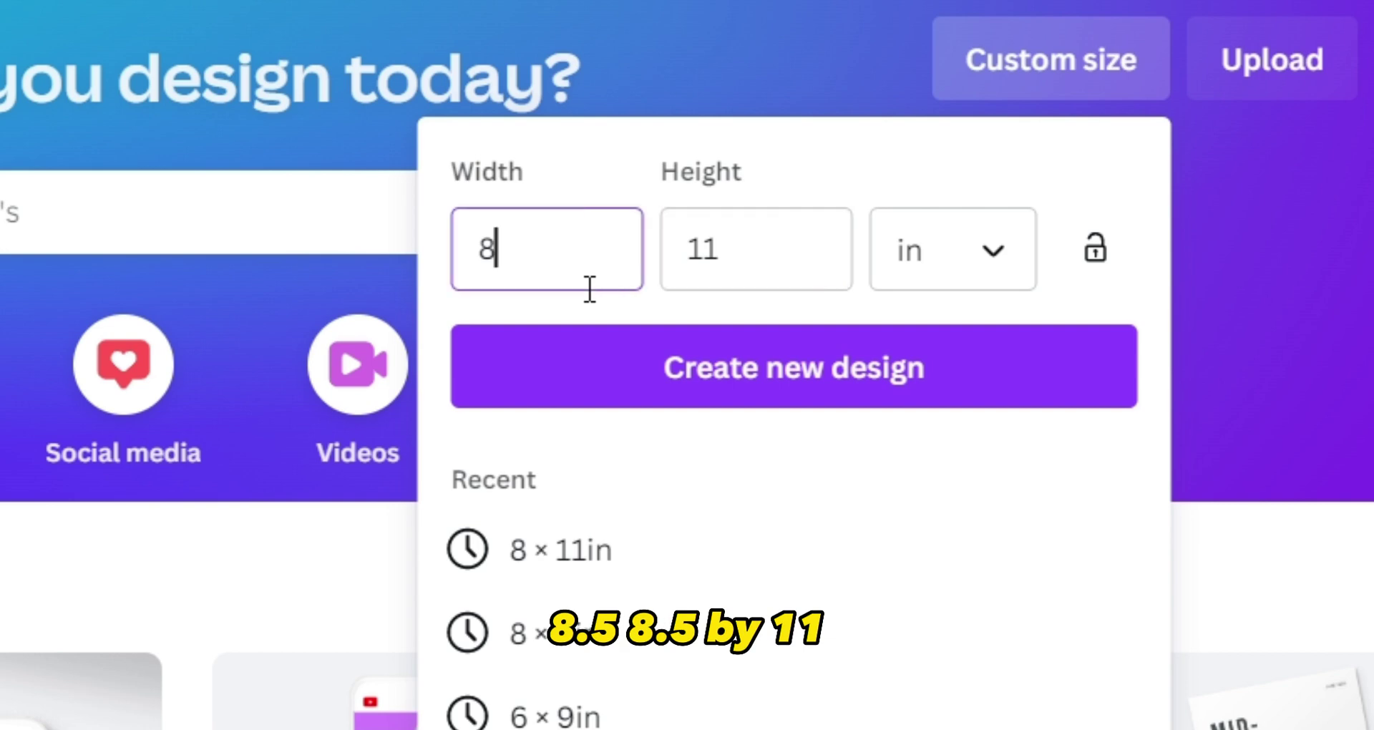
click(651, 404)
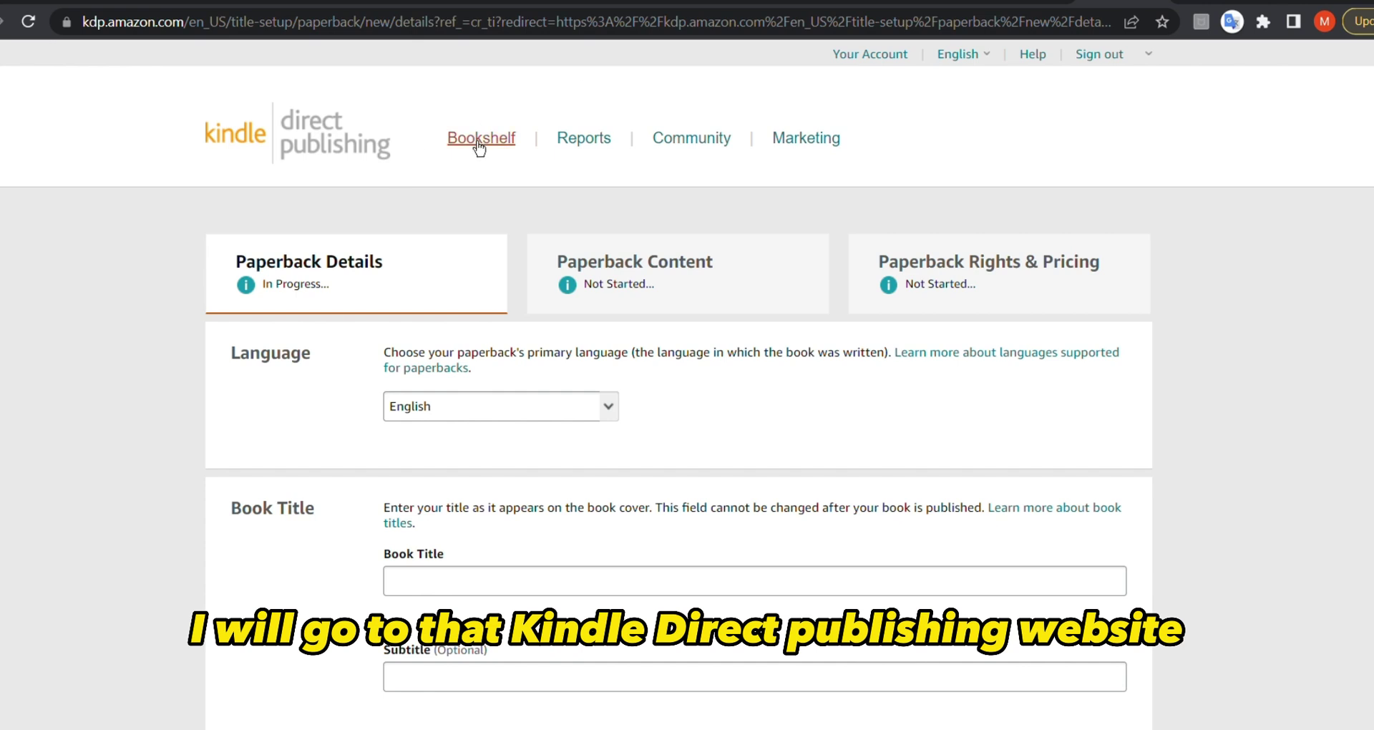
- Look over KDP's Paperback Details form, and review ChatGPT's title and subtitle suggestions for the kids' Sudoku book
scroll(198, 291, down, 1)
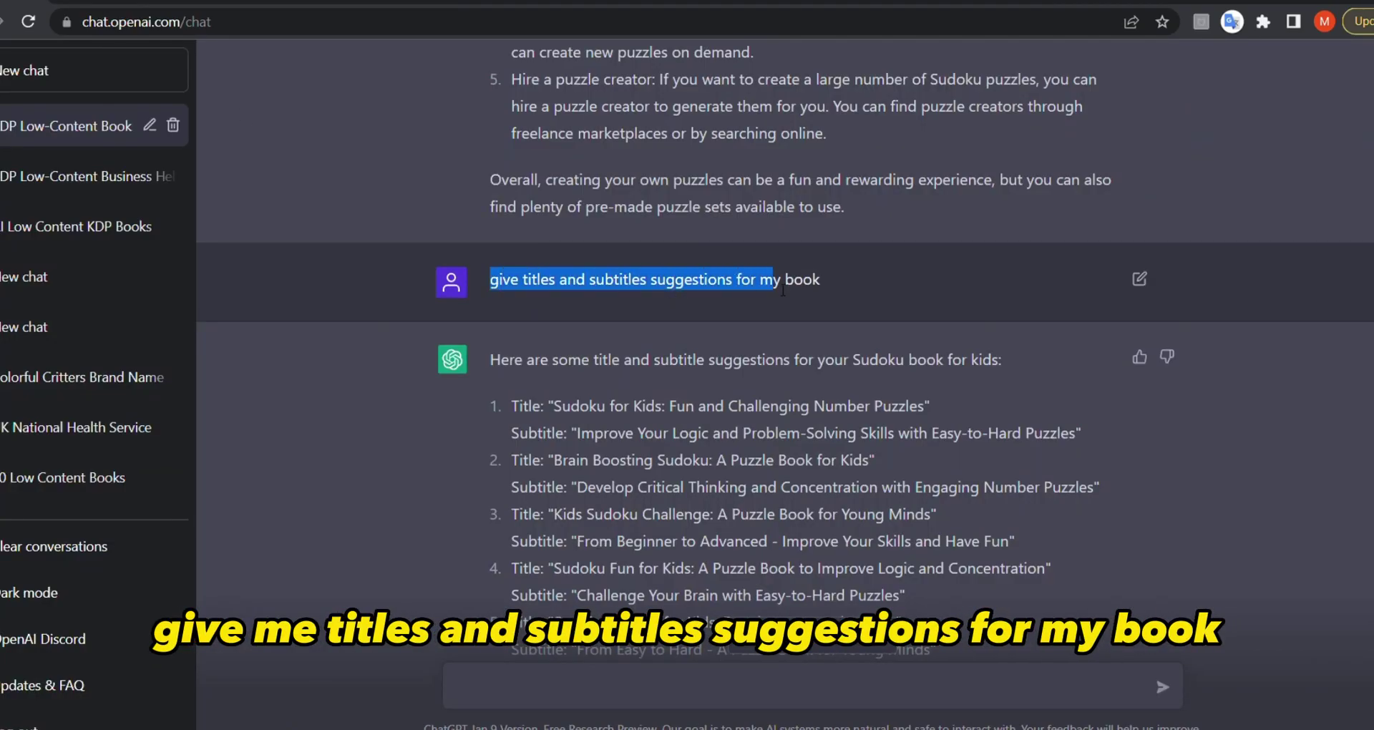
drag(783, 290, 823, 287)
click(824, 288)
scroll(830, 286, down, 3)
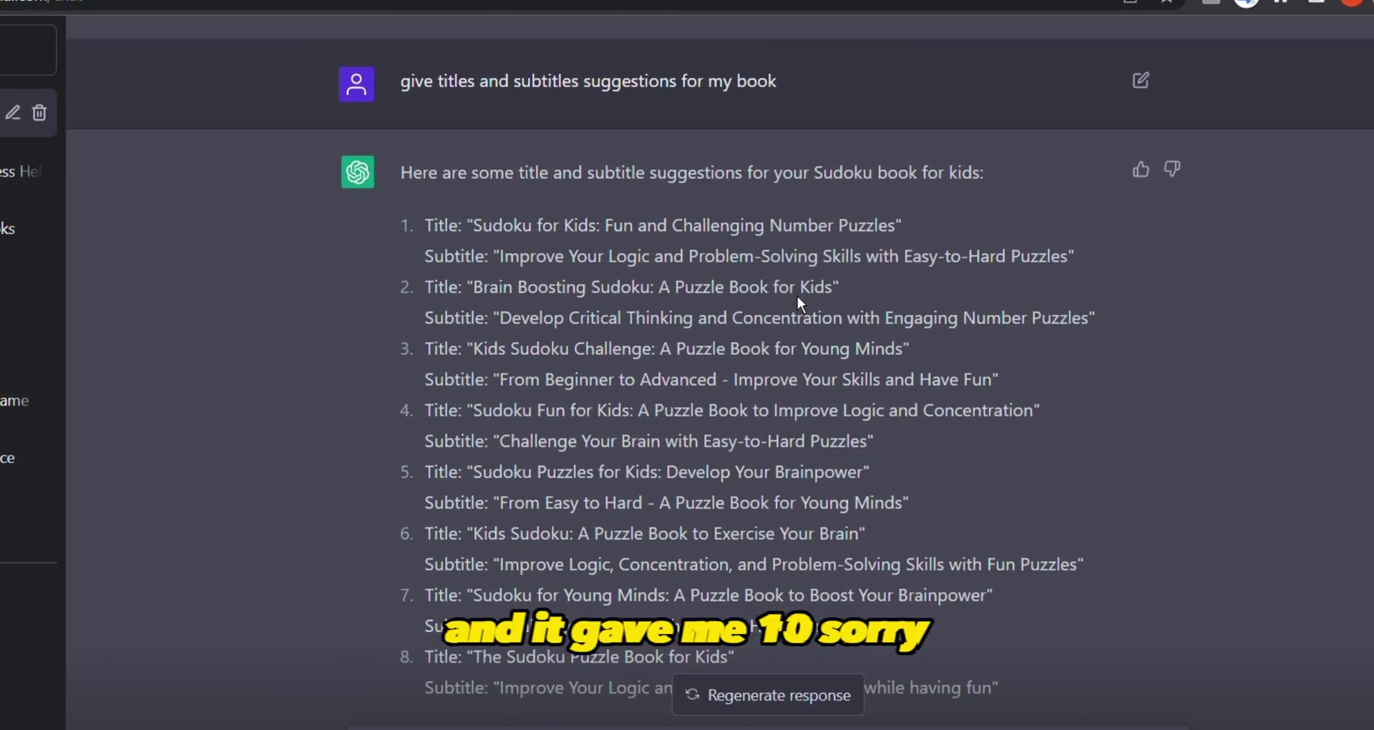
scroll(797, 296, down, 2)
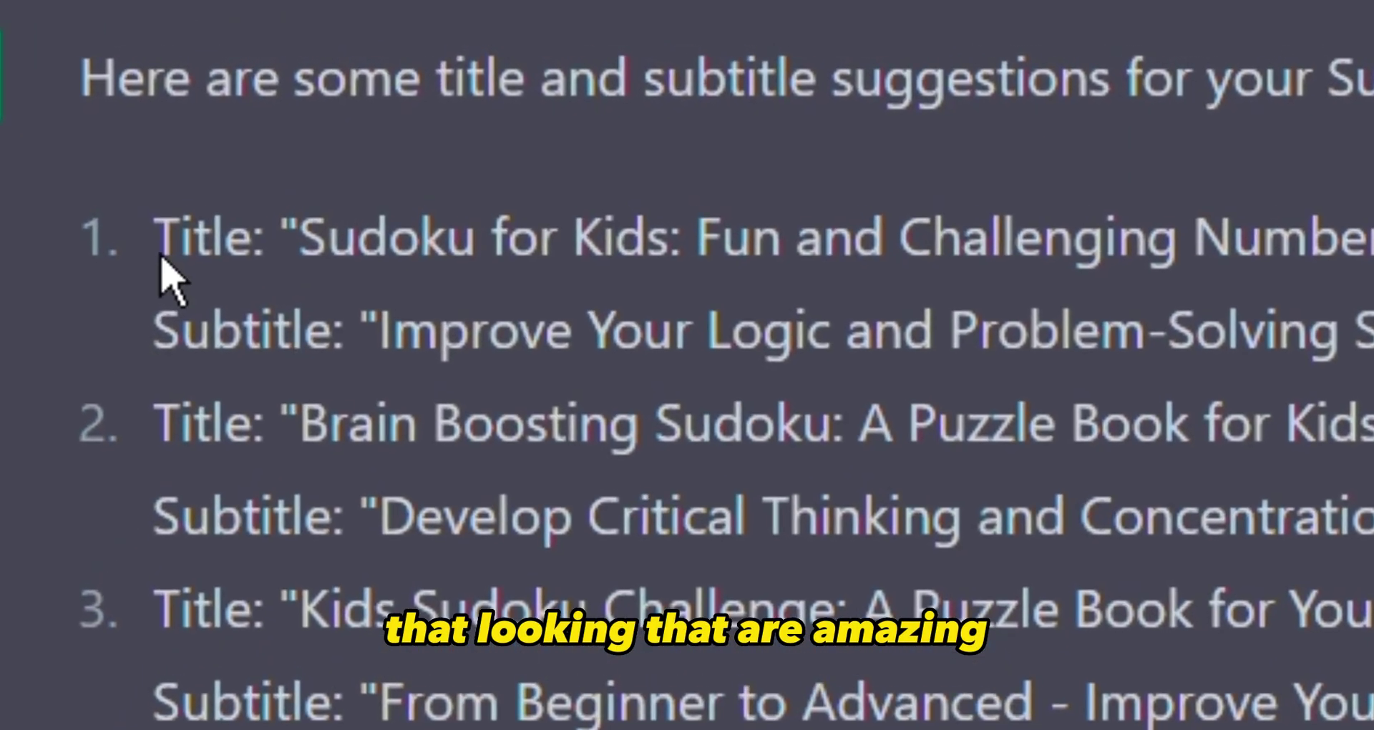
- Highlight the first suggested title, "Sudoku for Kids: Fun and Challenging Number Puzzles"
drag(325, 276, 628, 305)
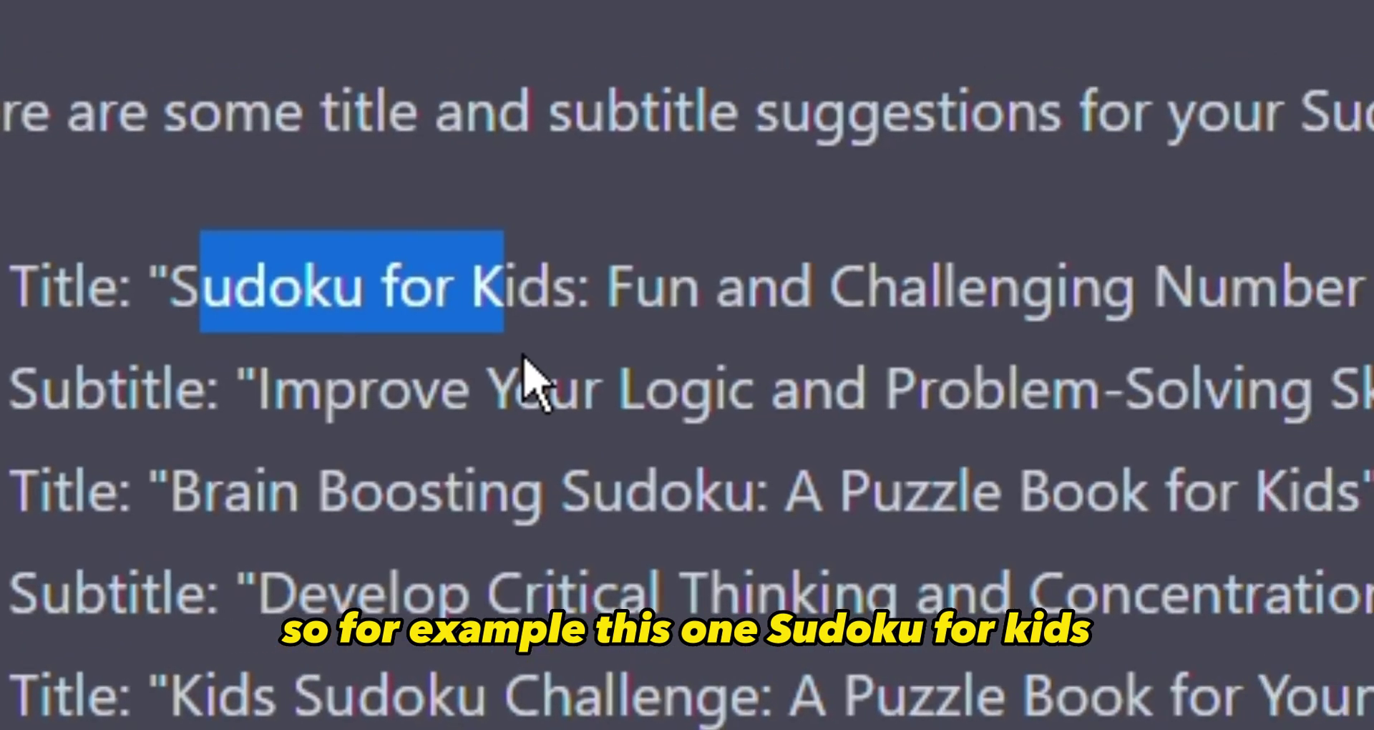
drag(524, 356, 996, 342)
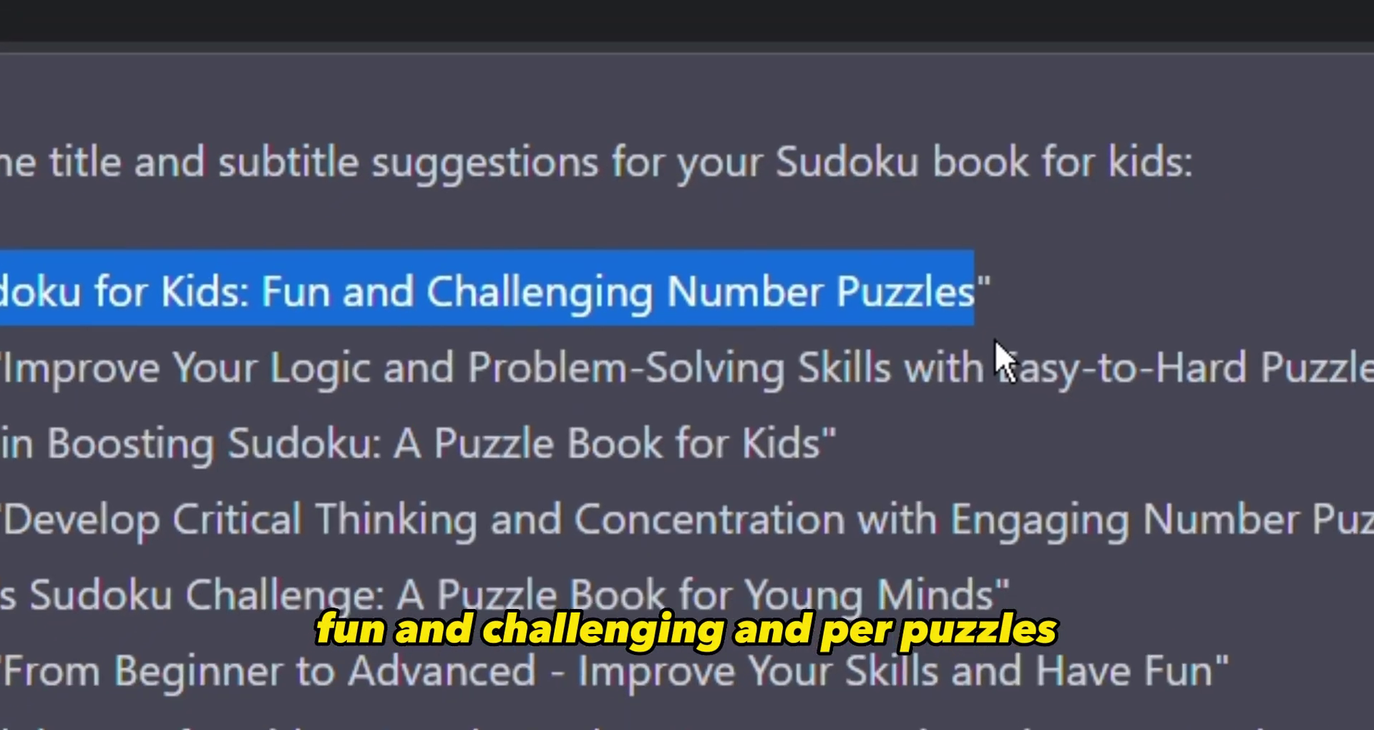
click(994, 341)
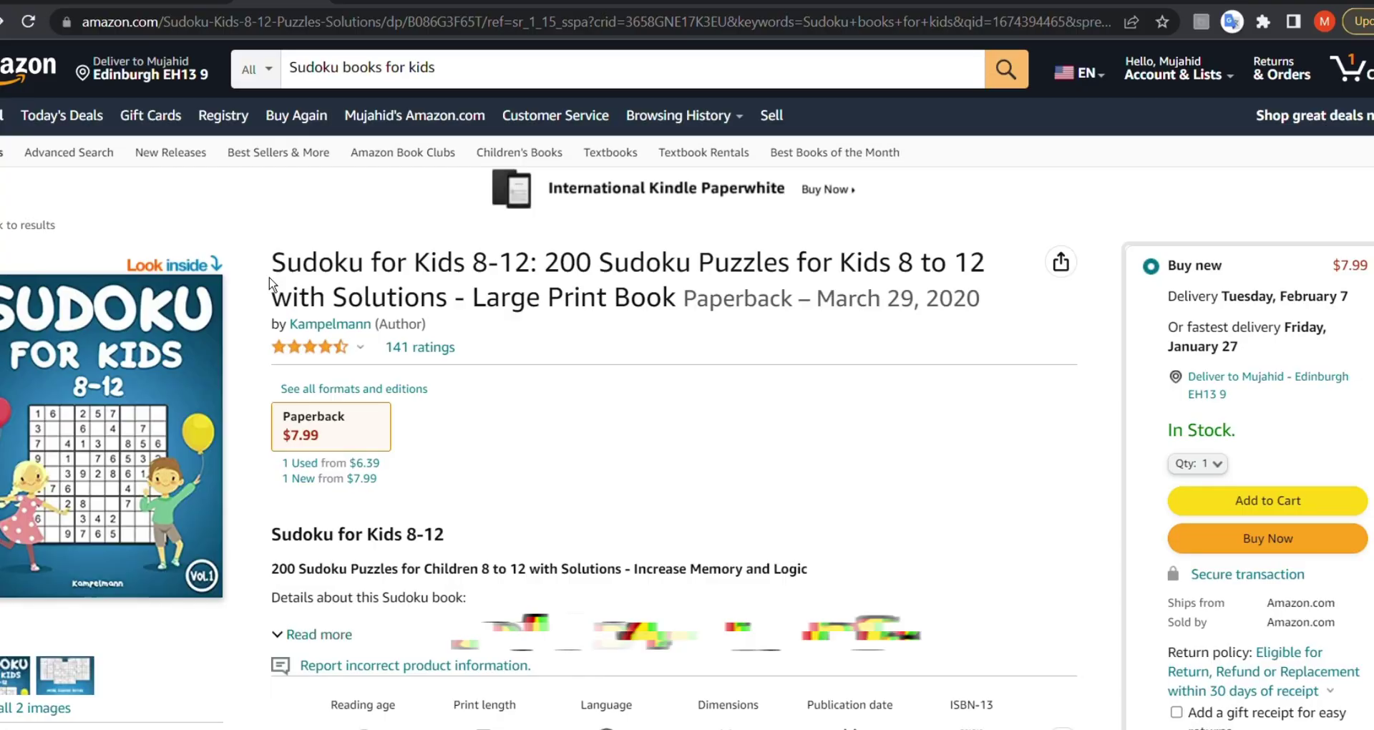
- Highlight the keywords "Sudoku for Kids 8-12" in the Amazon listing's title and "Sudoku Puzzles for Kids" in ChatGPT's fifth suggestion
drag(272, 263, 530, 287)
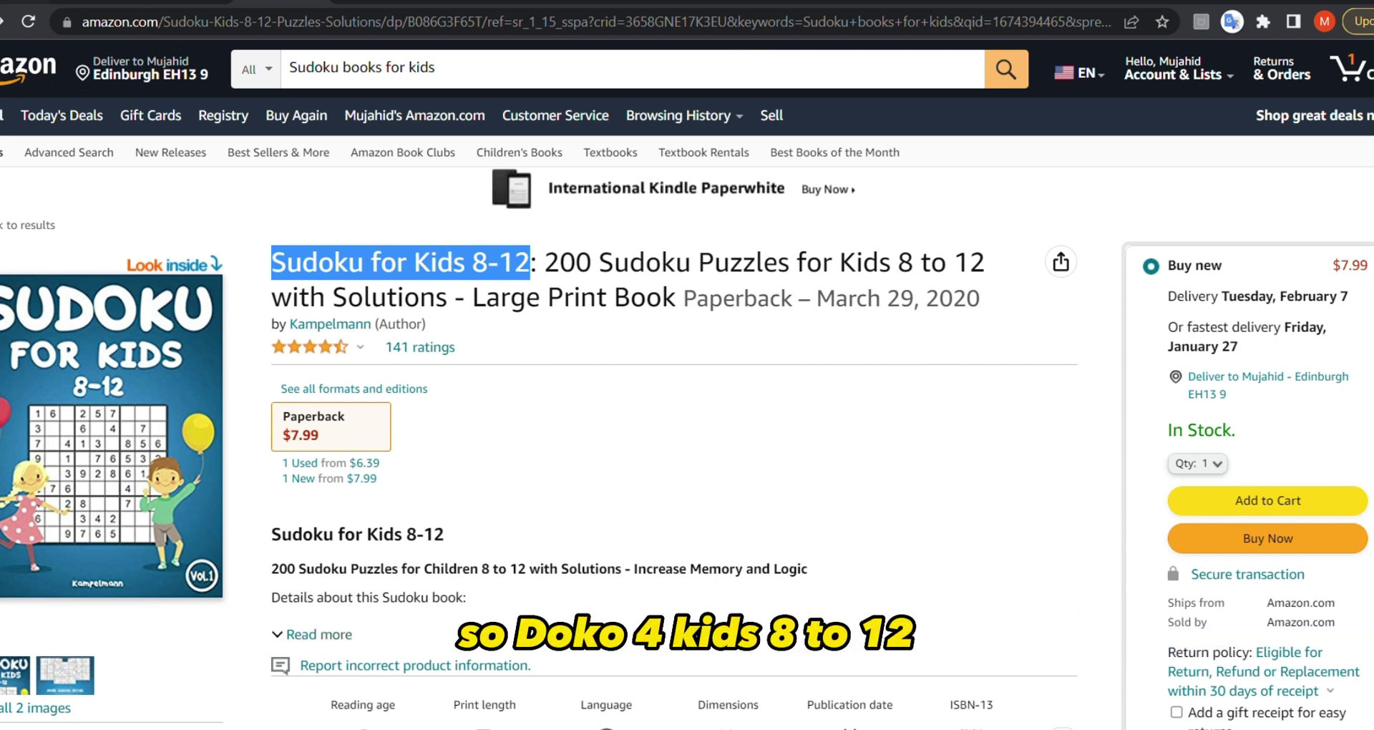
key(ctrl+Tab)
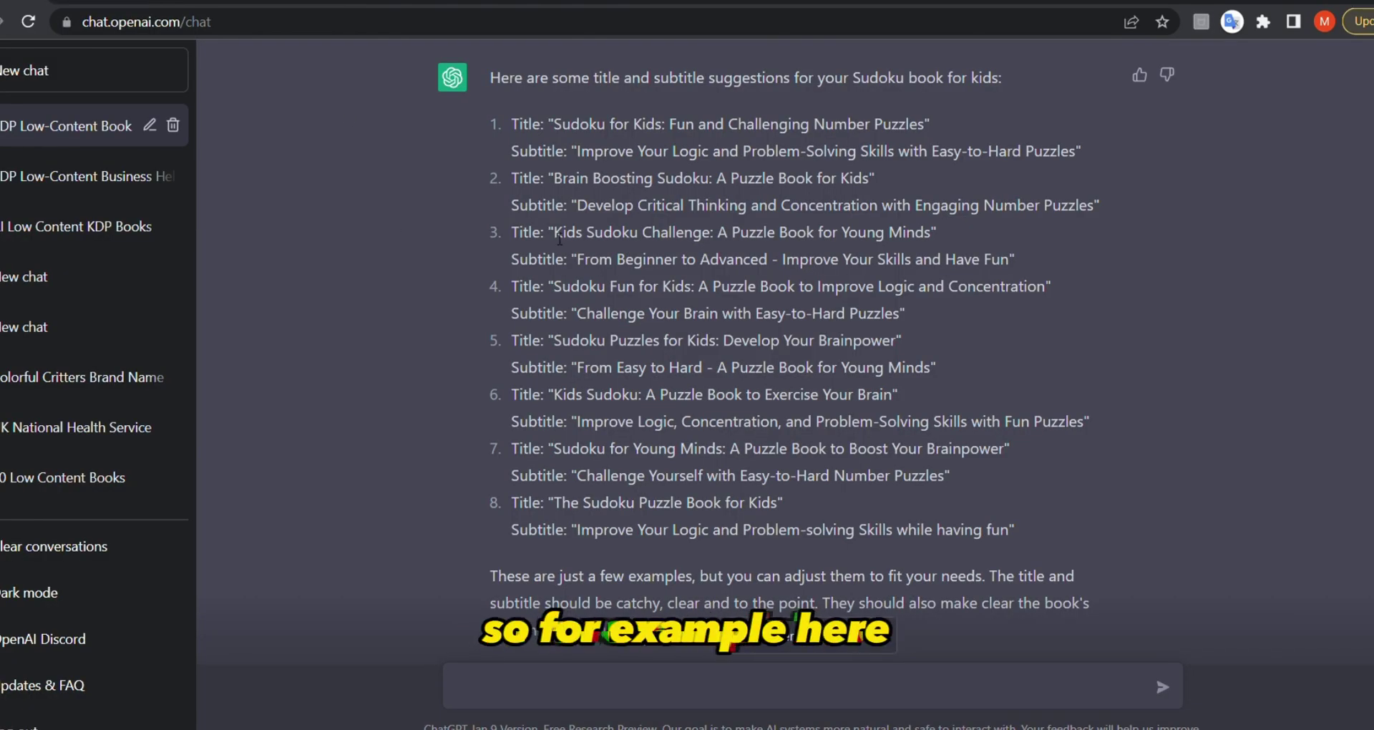
drag(555, 340, 677, 347)
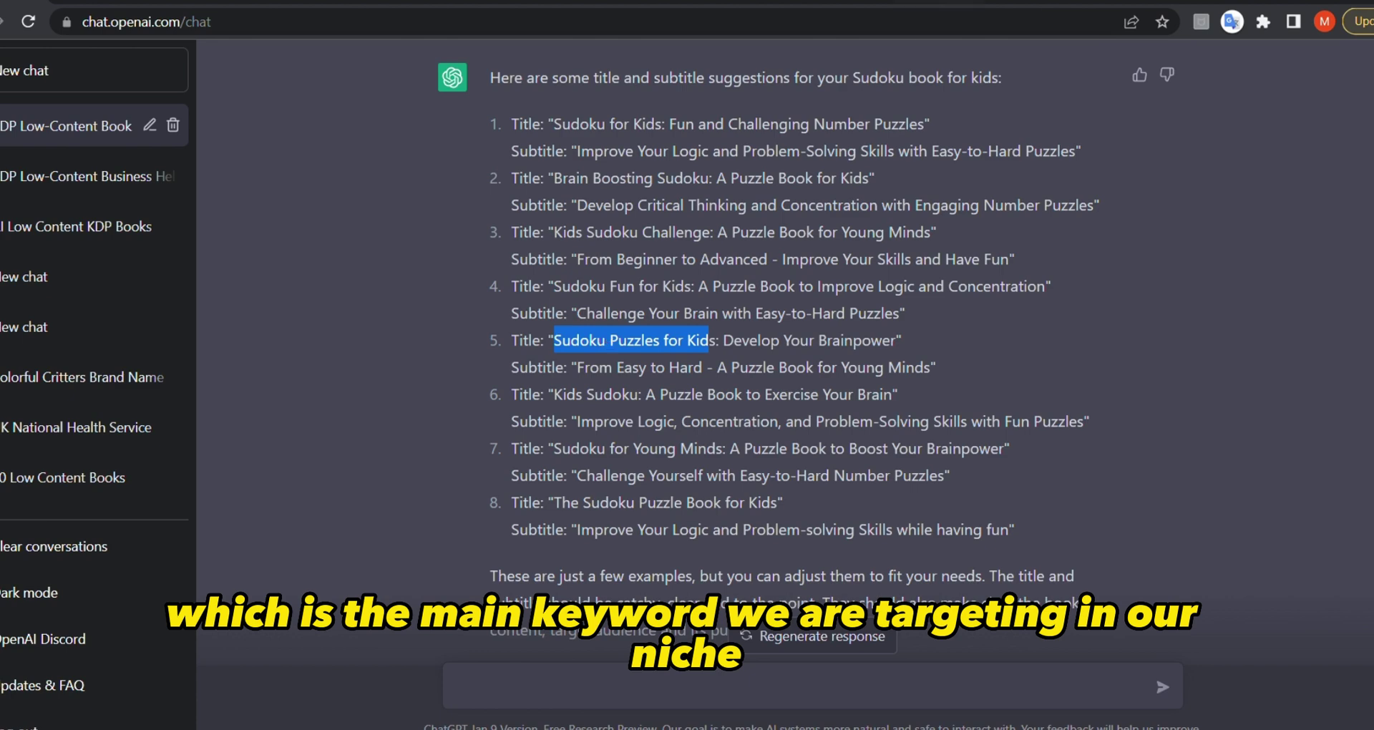
- Enter "Sudoku for Kids 8-12" as the book title in KDP's Paperback Details
key(ctrl+Tab)
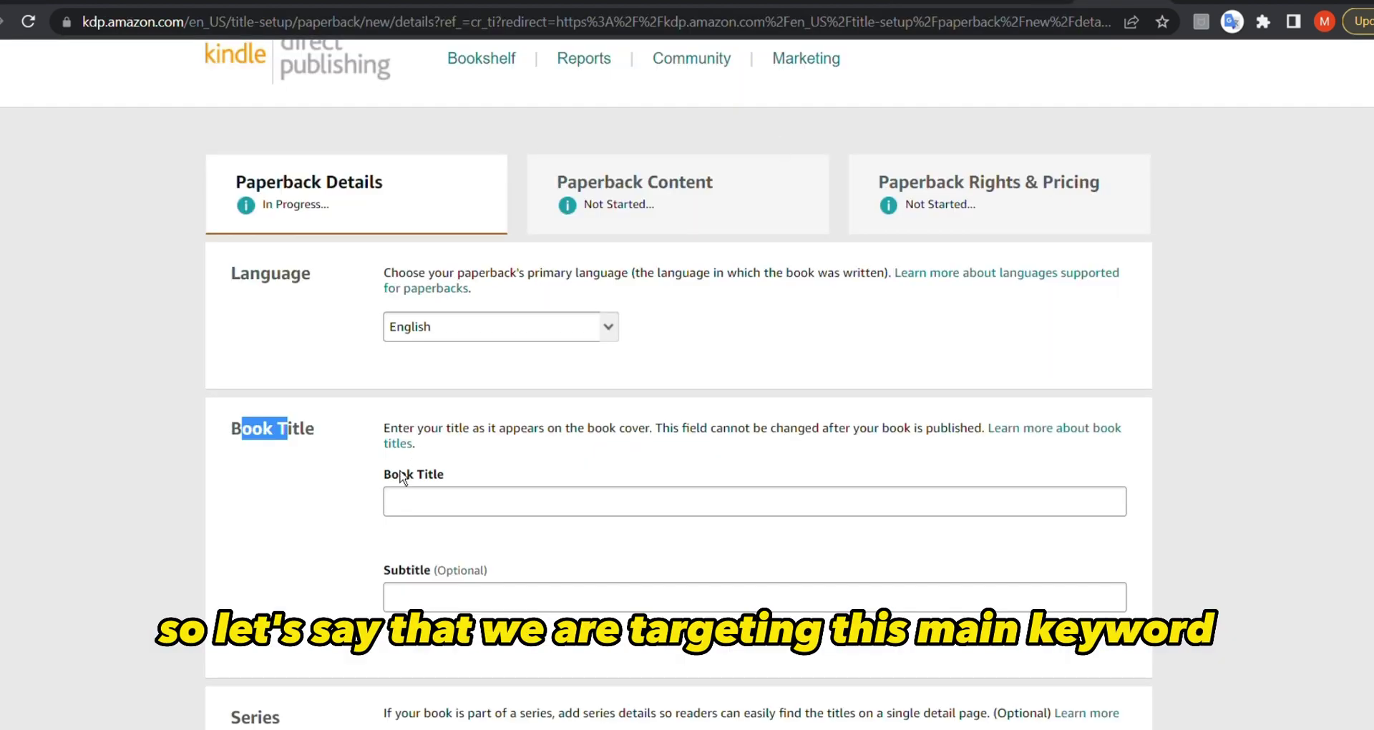
click(437, 503)
text(Sudoku for Kids 8-12)
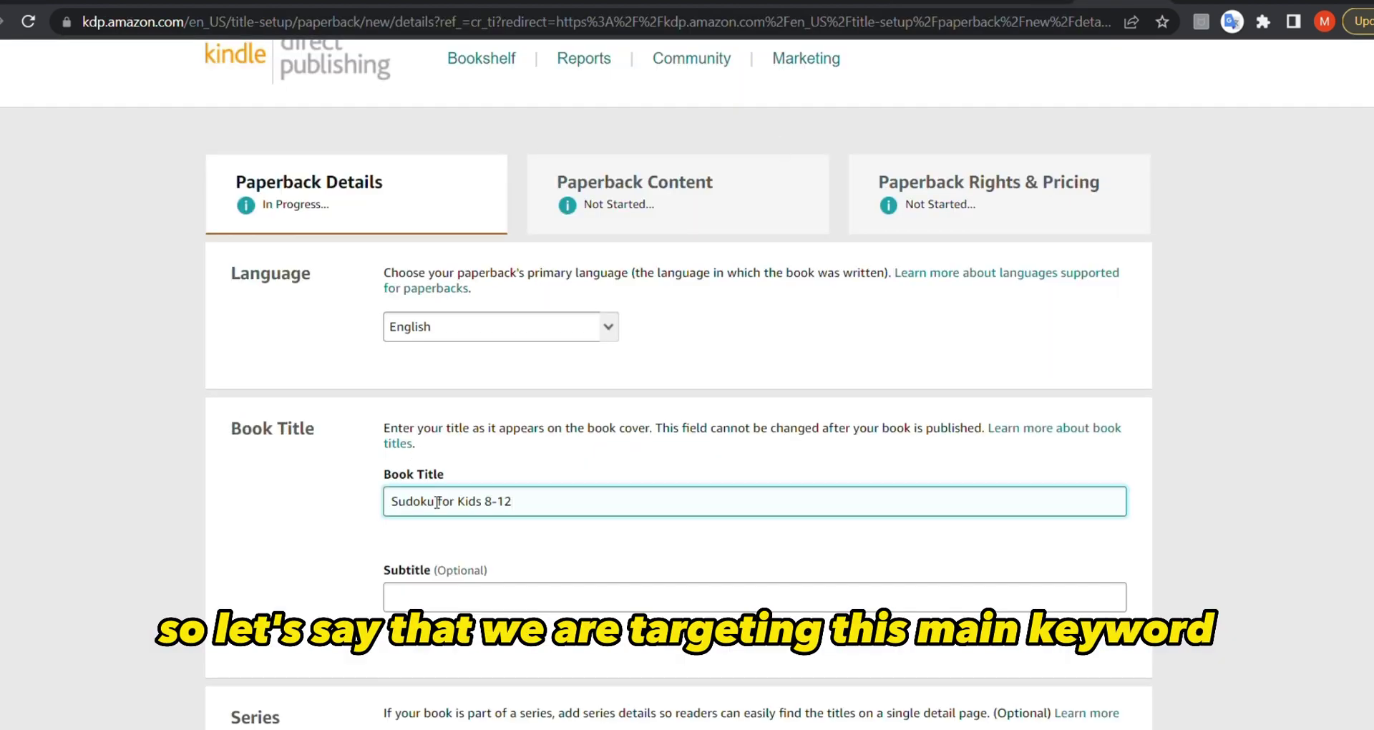
click(351, 552)
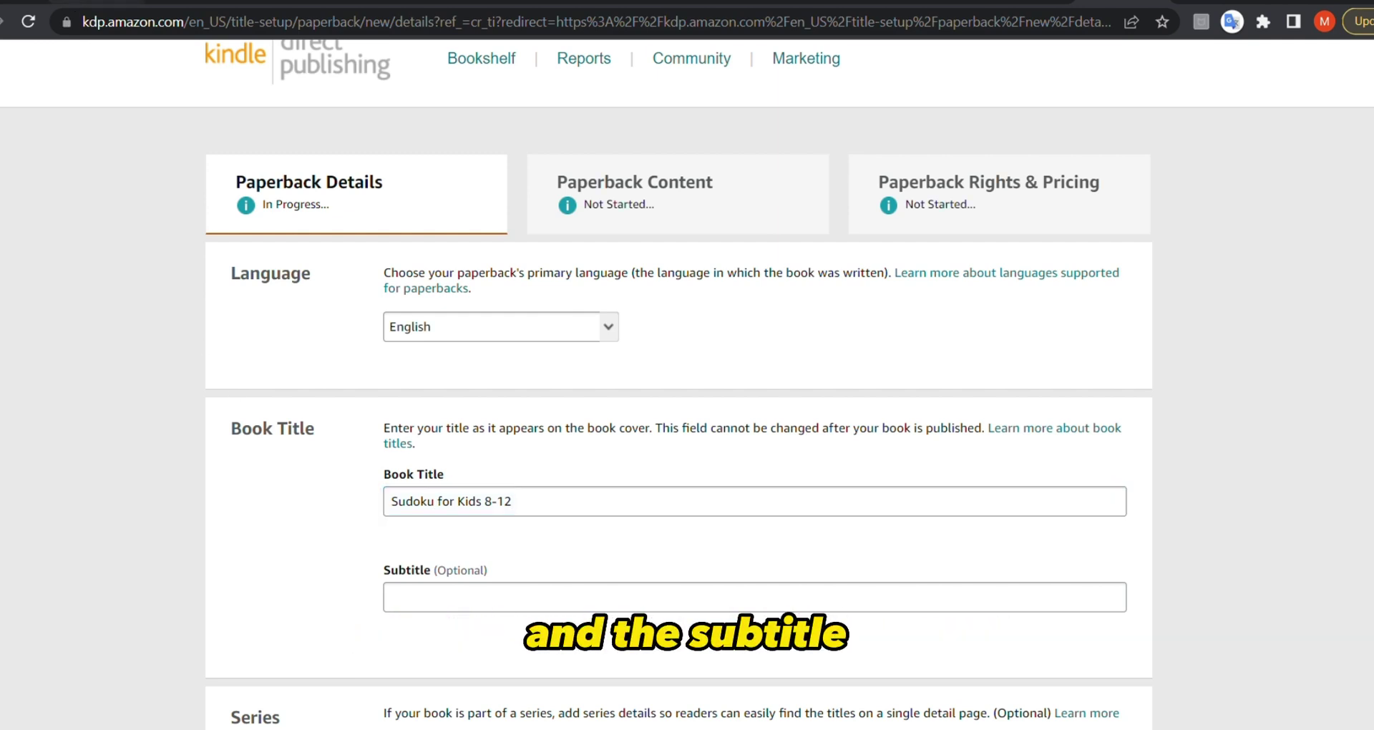
- Copy the subtitle "From Easy to Hard - A Puzzle Book for Young Minds" from ChatGPT's fifth suggestion into KDP's Subtitle field
click(63, 3)
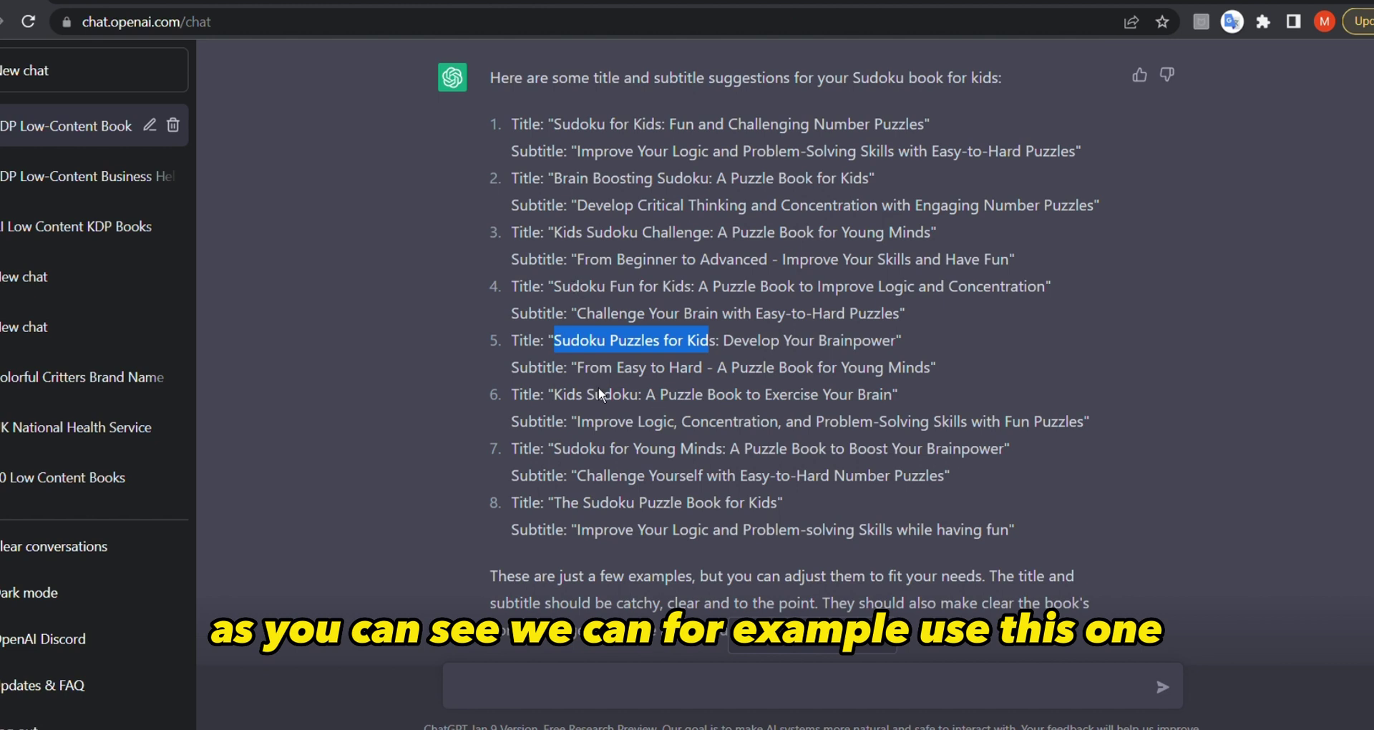
drag(577, 368, 933, 367)
key(ctrl+c)
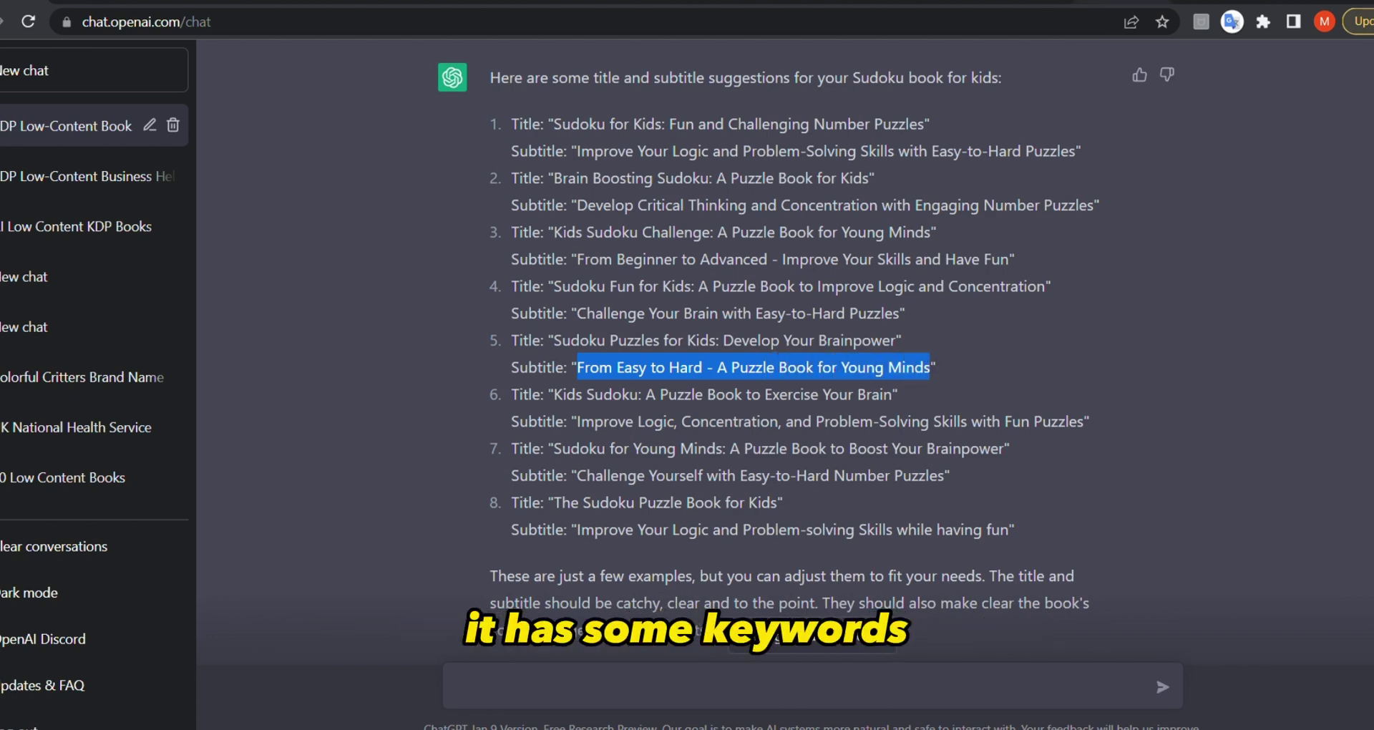
key(ctrl+Tab)
click(515, 596)
key(ctrl+v)
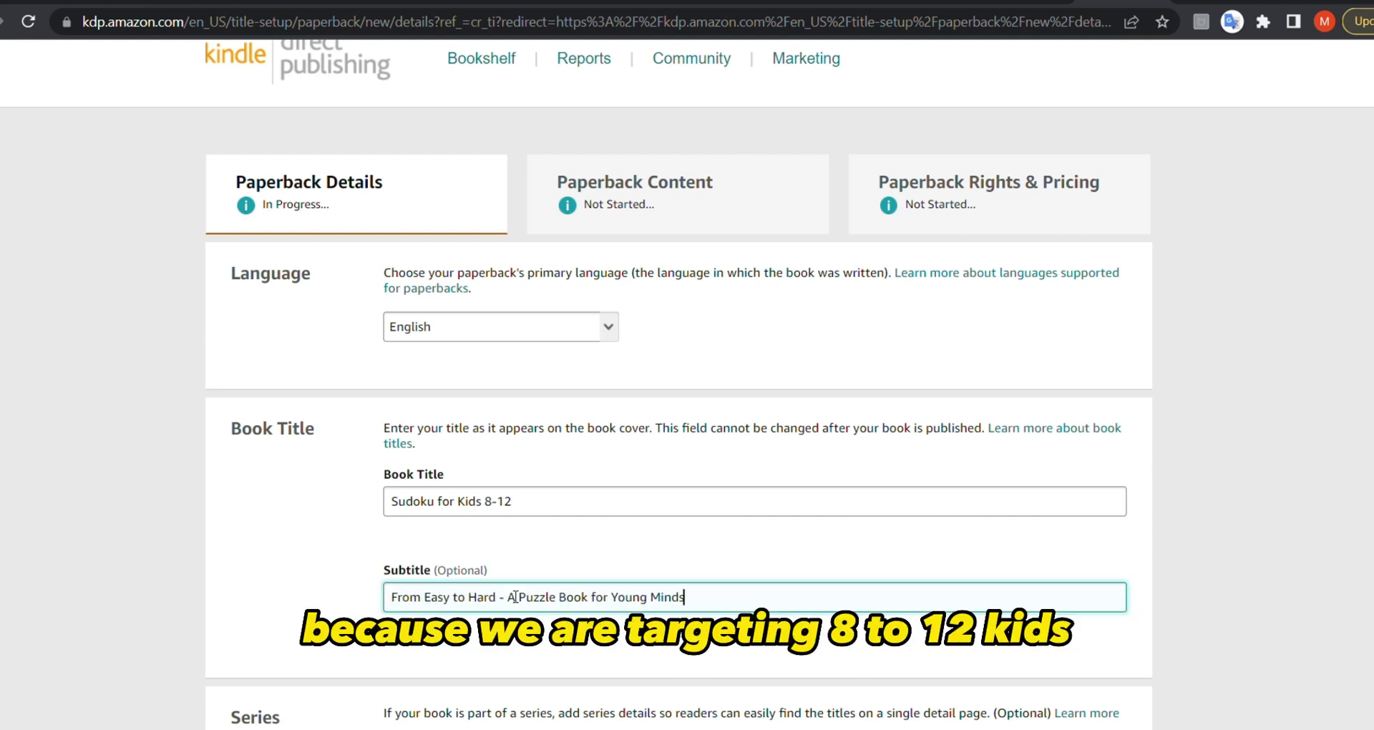
click(338, 512)
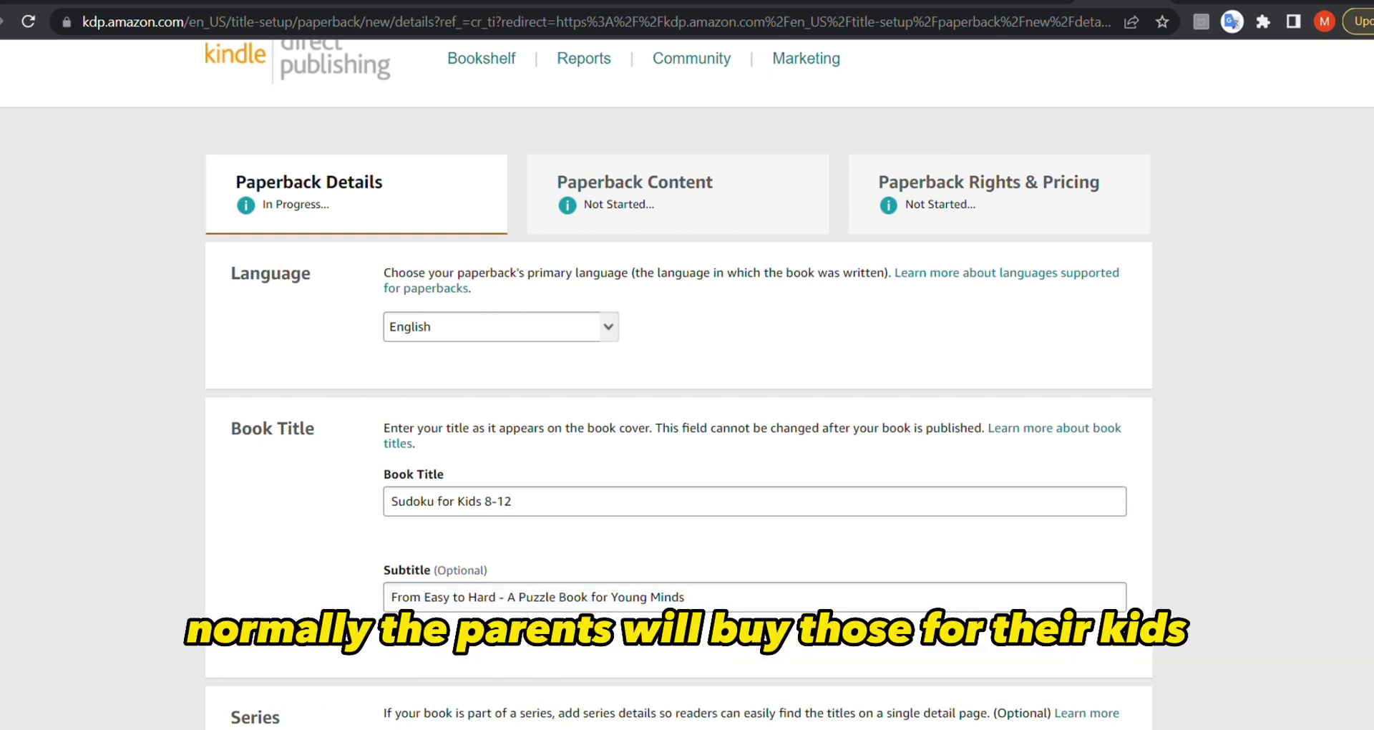
- Compare other subtitles in ChatGPT, highlighting "Challenge Your Brain with Easy-to-Hard Puzzles" and the "Young Minds" wording of the fifth suggestion
key(ctrl+Tab)
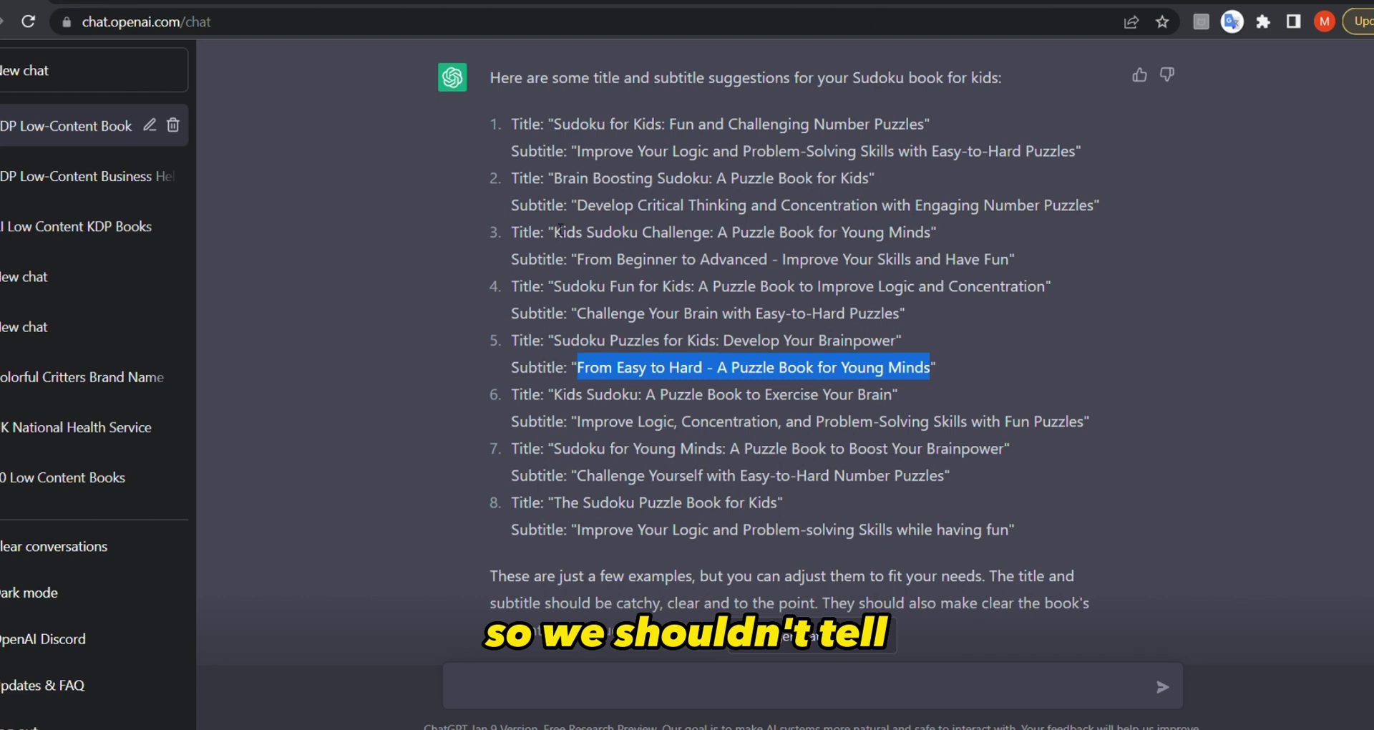
drag(577, 313, 896, 321)
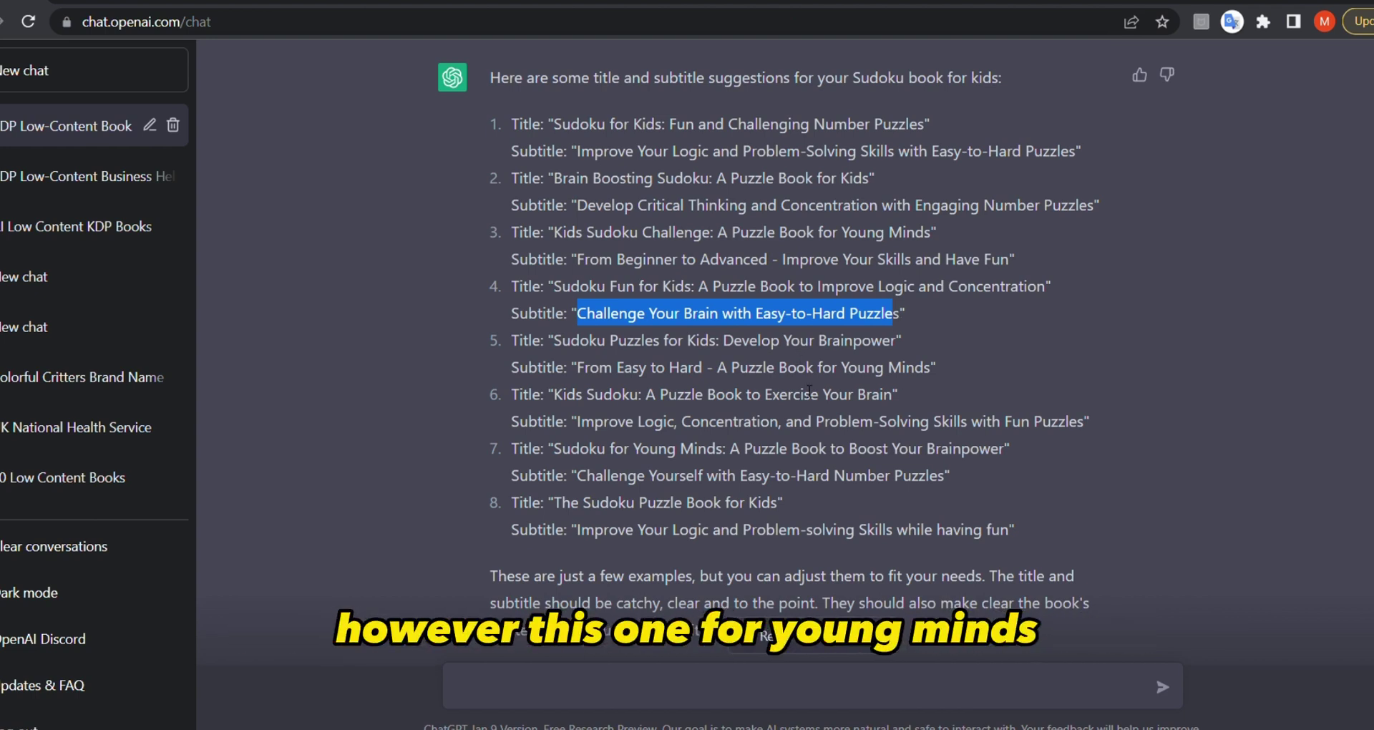
drag(823, 367, 940, 377)
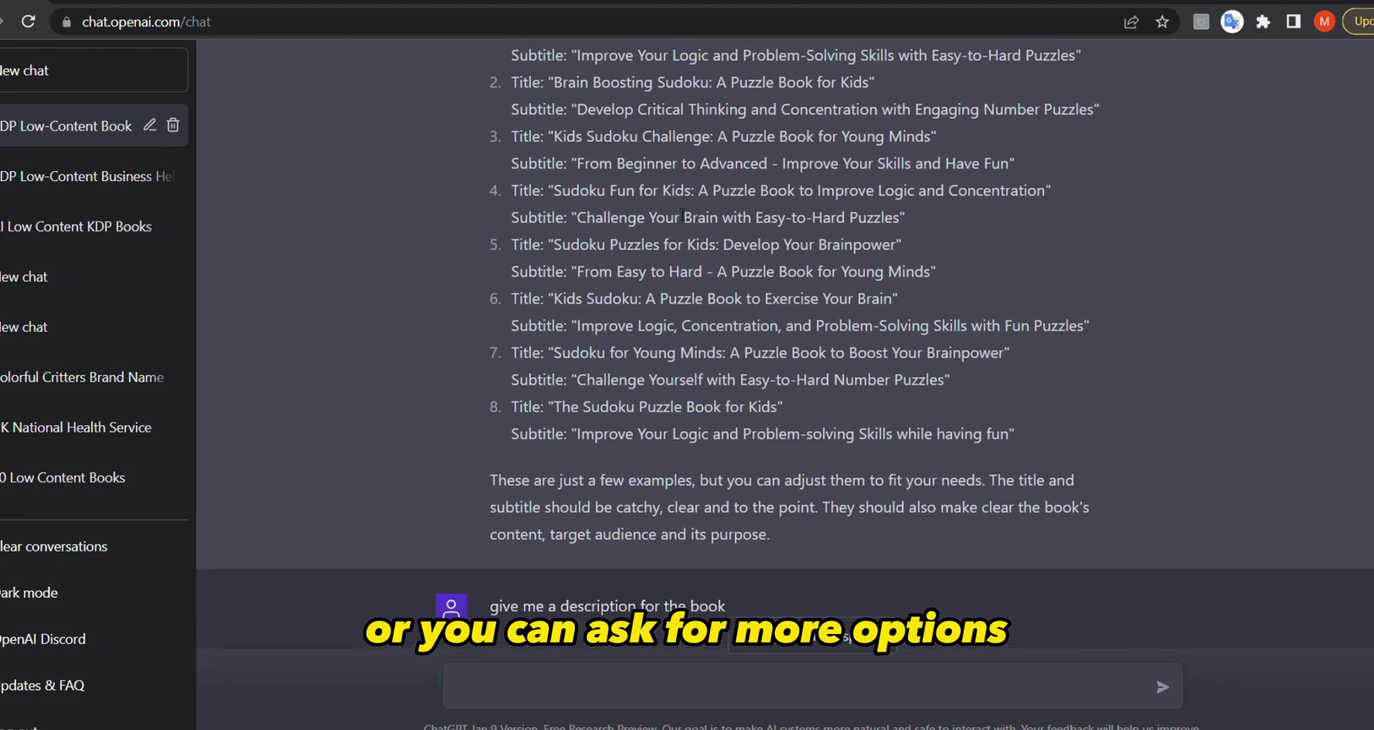
scroll(682, 213, up, 1)
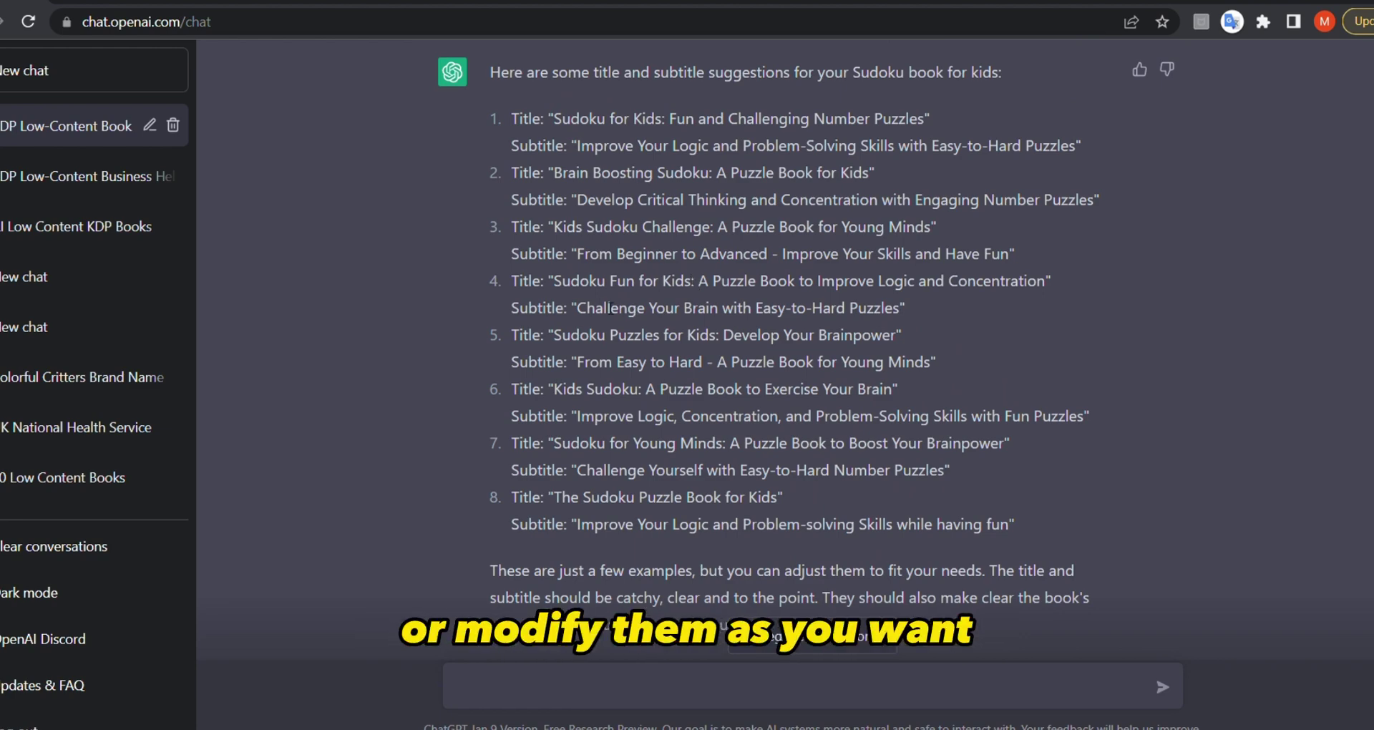
scroll(601, 306, down, 2)
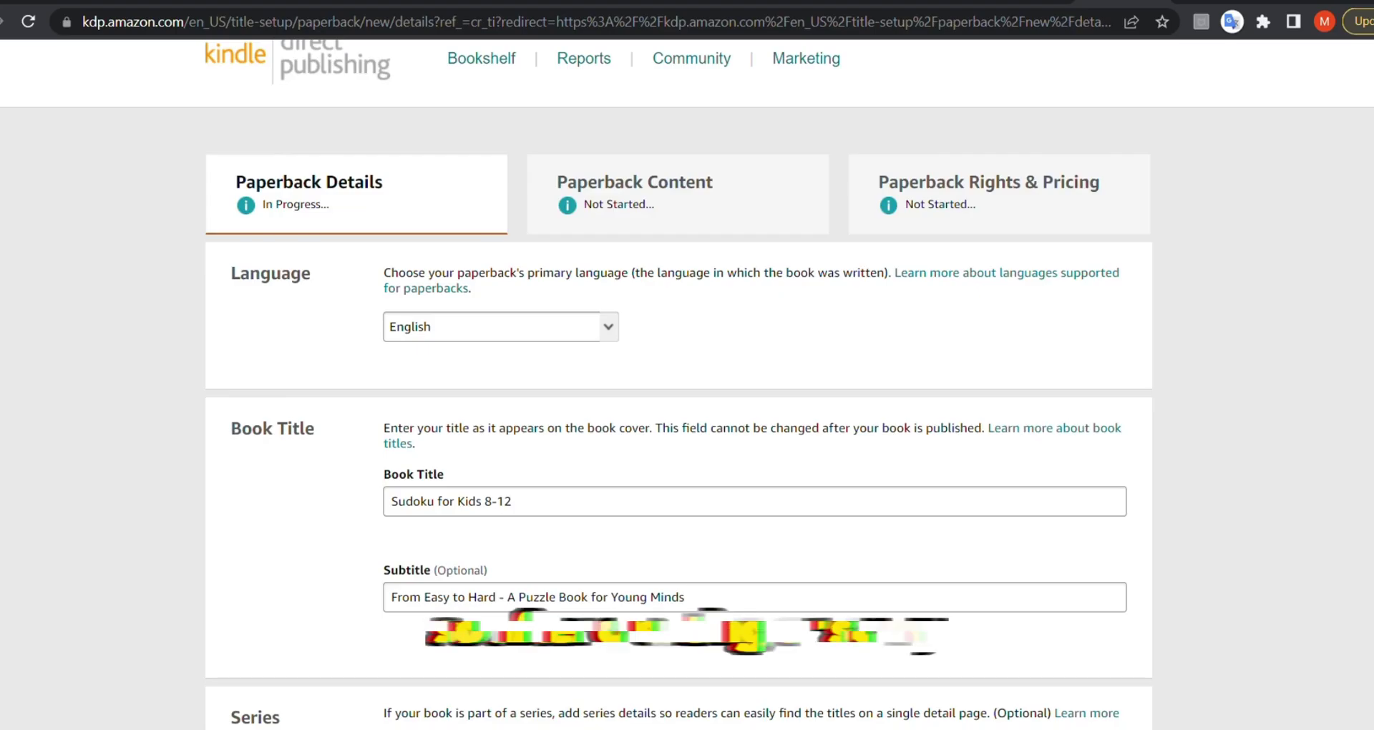
- Return to KDP's Paperback Details and open the book's Description field for editing
scroll(224, 487, down, 1)
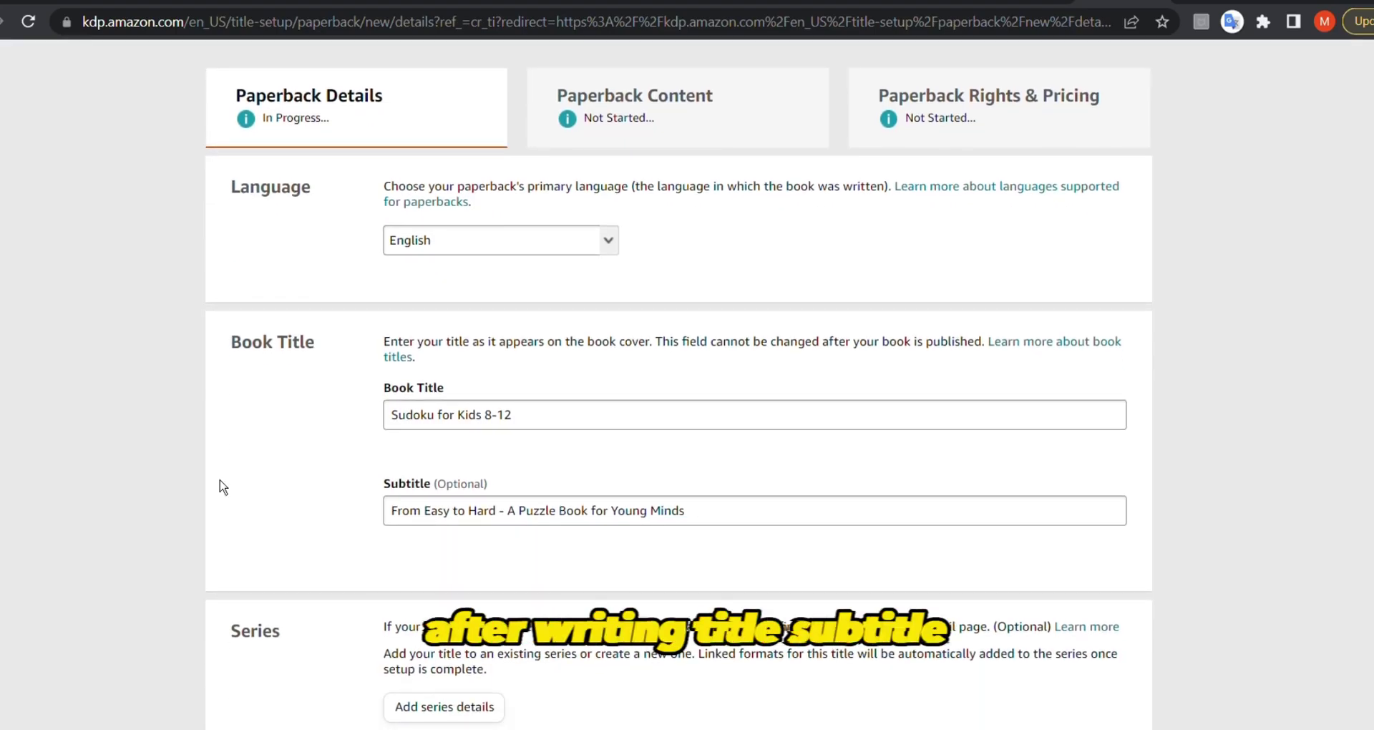
scroll(223, 487, down, 1)
scroll(223, 487, down, 12)
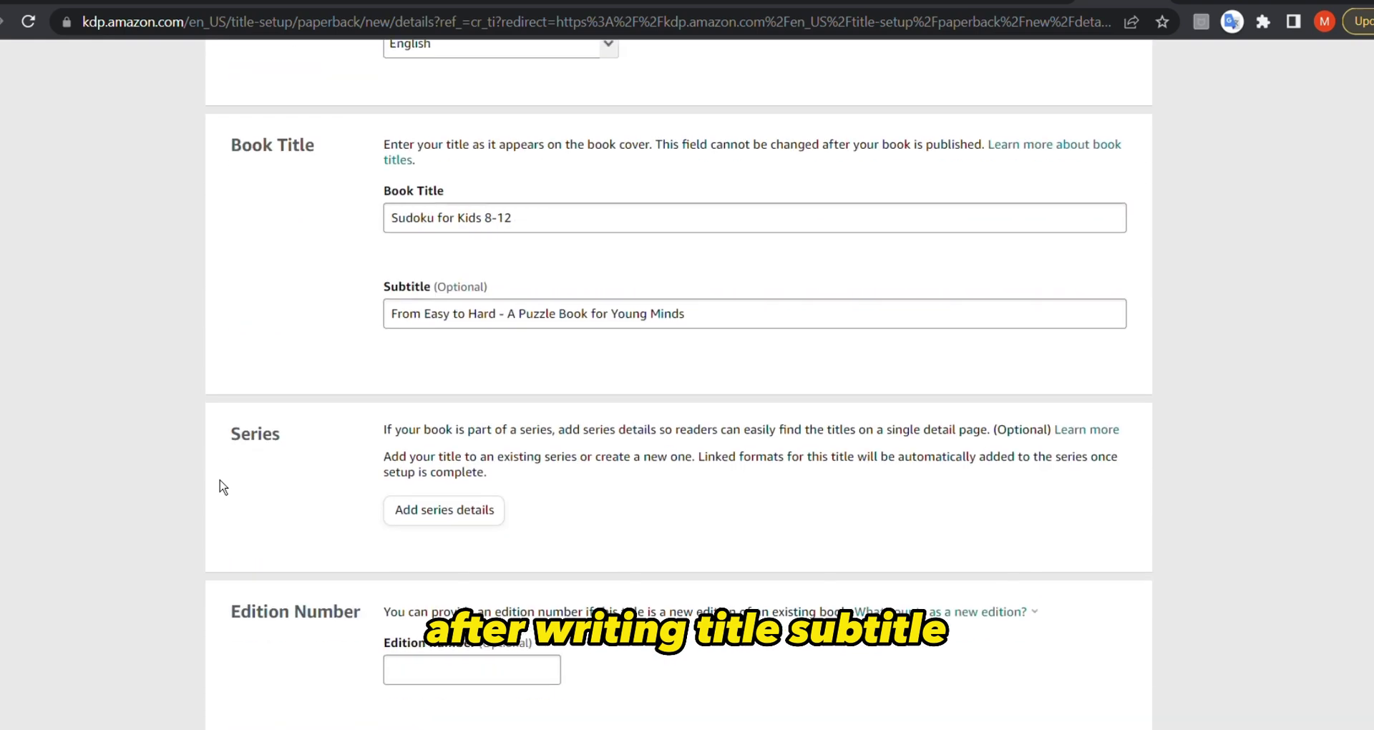
scroll(223, 487, down, 2)
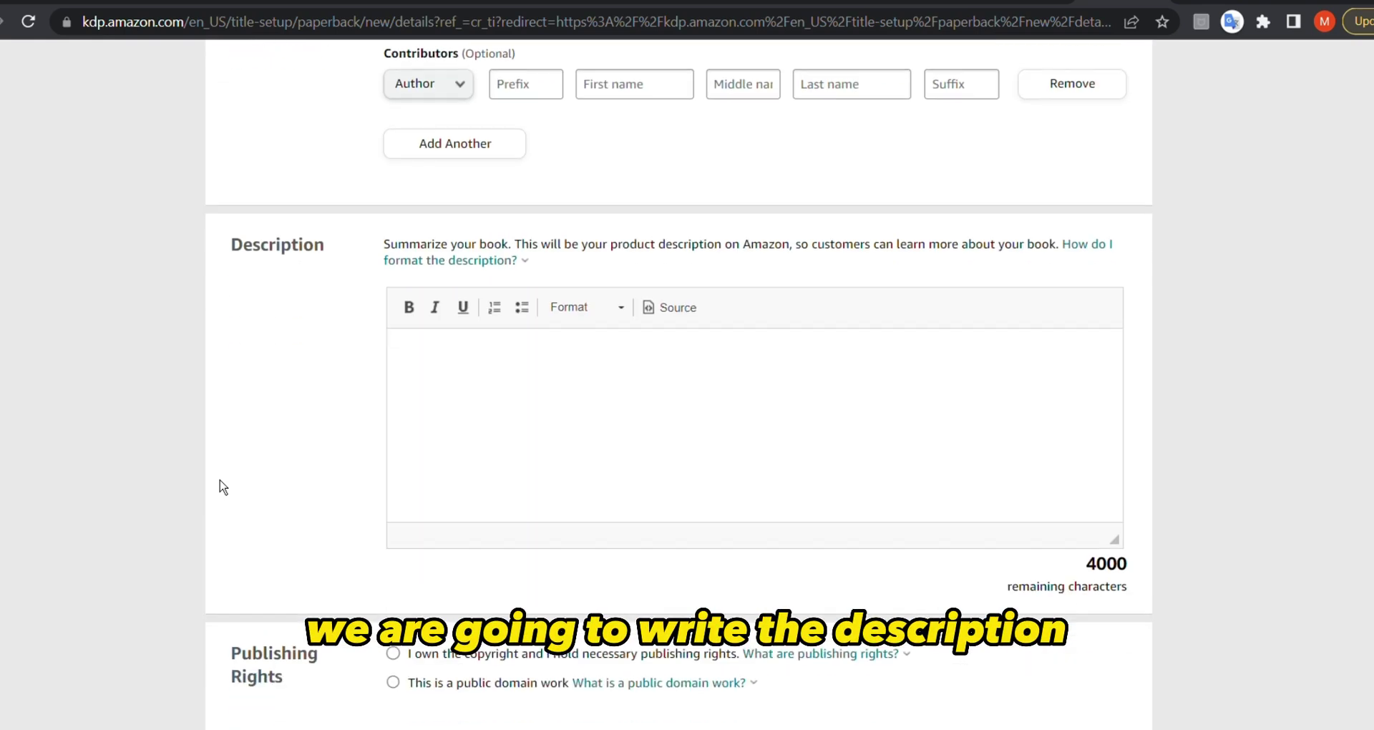
click(539, 374)
- Switch to ChatGPT and review the prompt "give me a description for the book" and the sample description below it
key(ctrl+Tab)
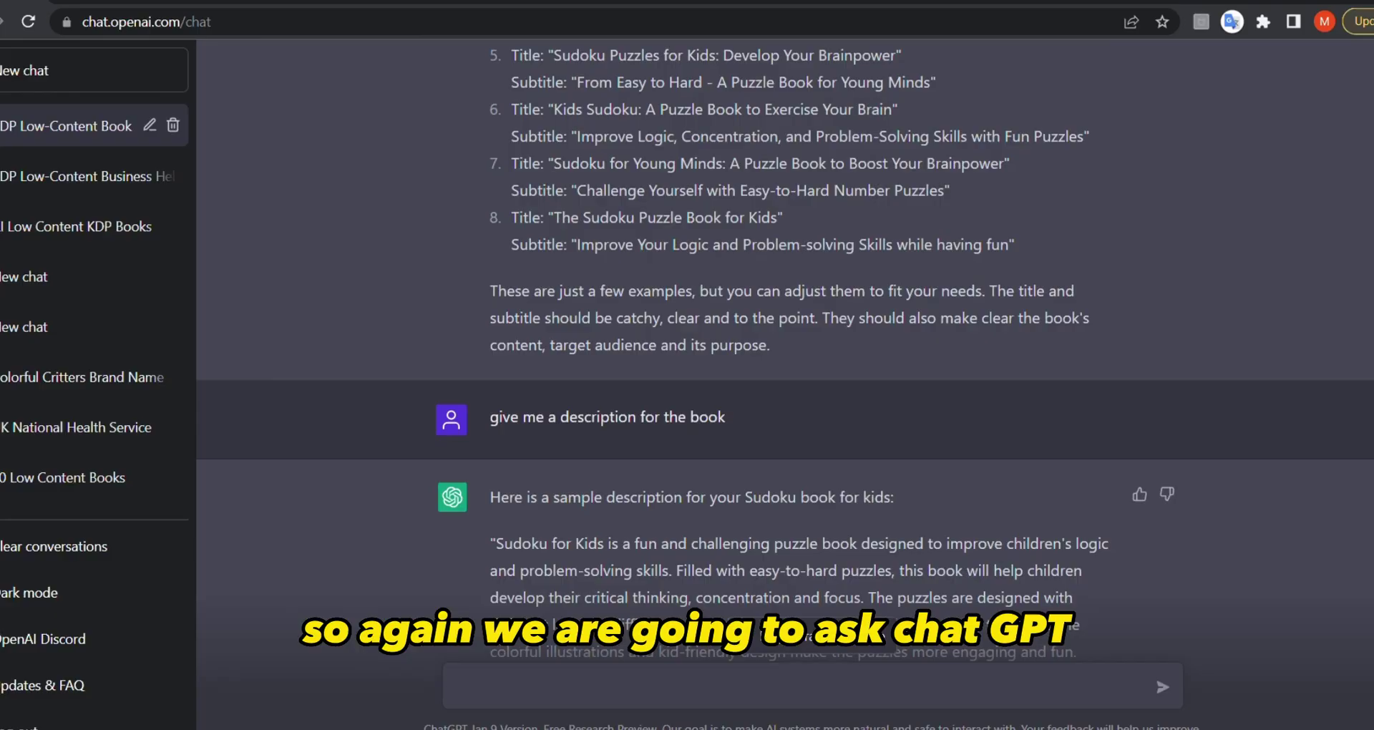
scroll(229, 183, down, 2)
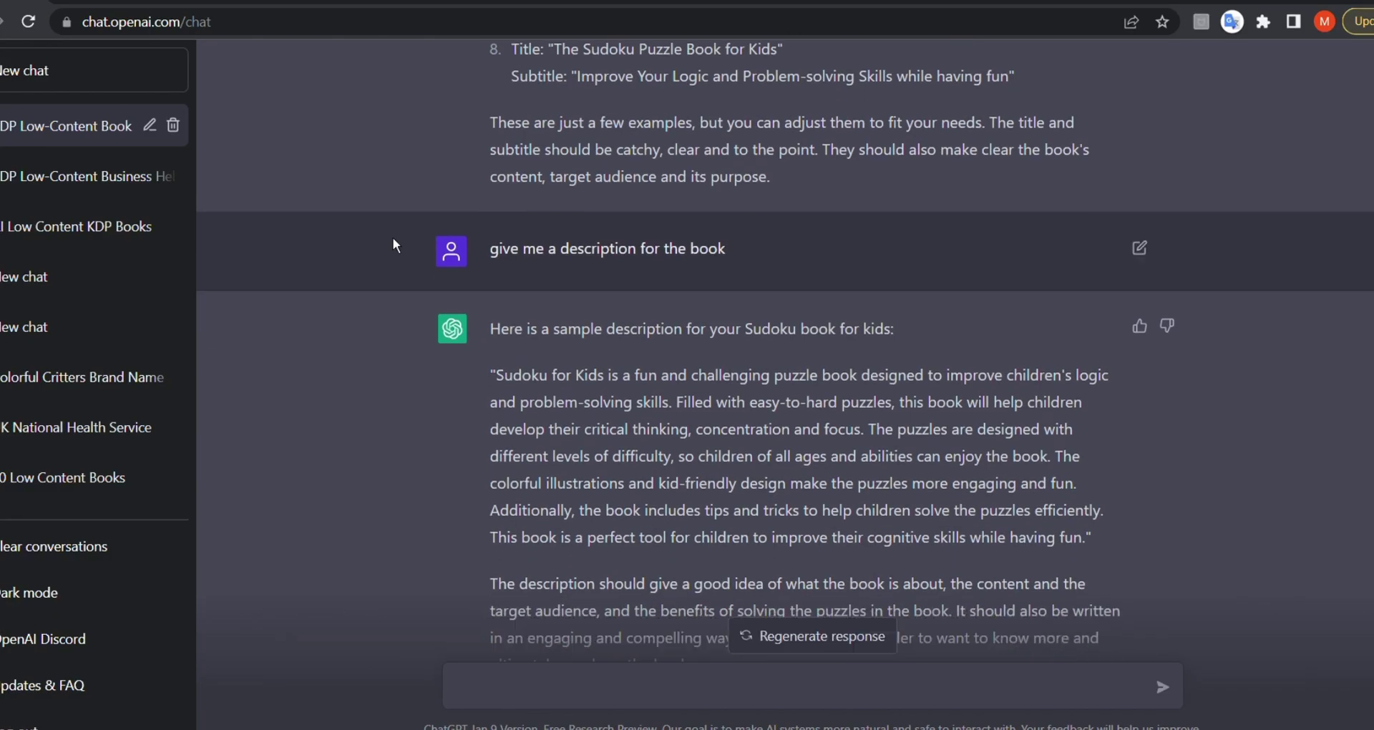
drag(491, 250, 682, 273)
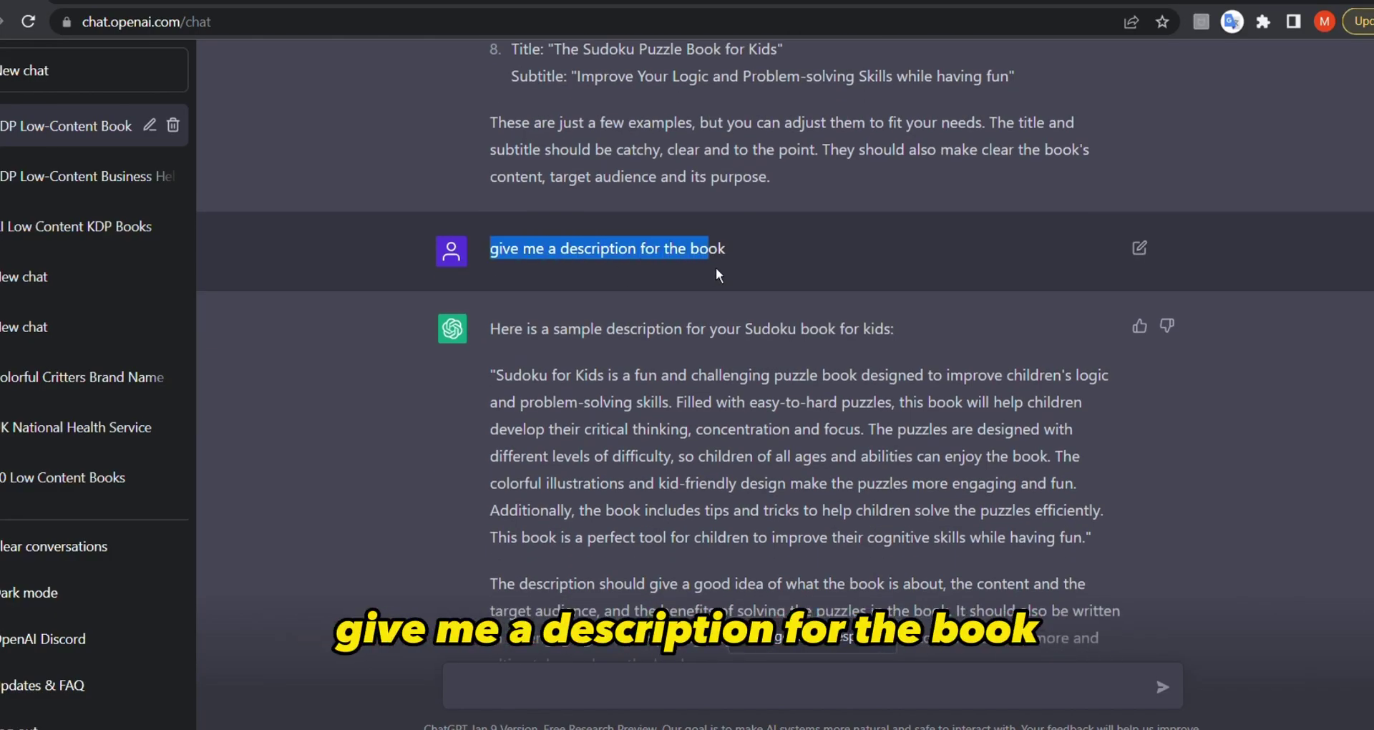
scroll(716, 268, down, 2)
drag(501, 197, 835, 205)
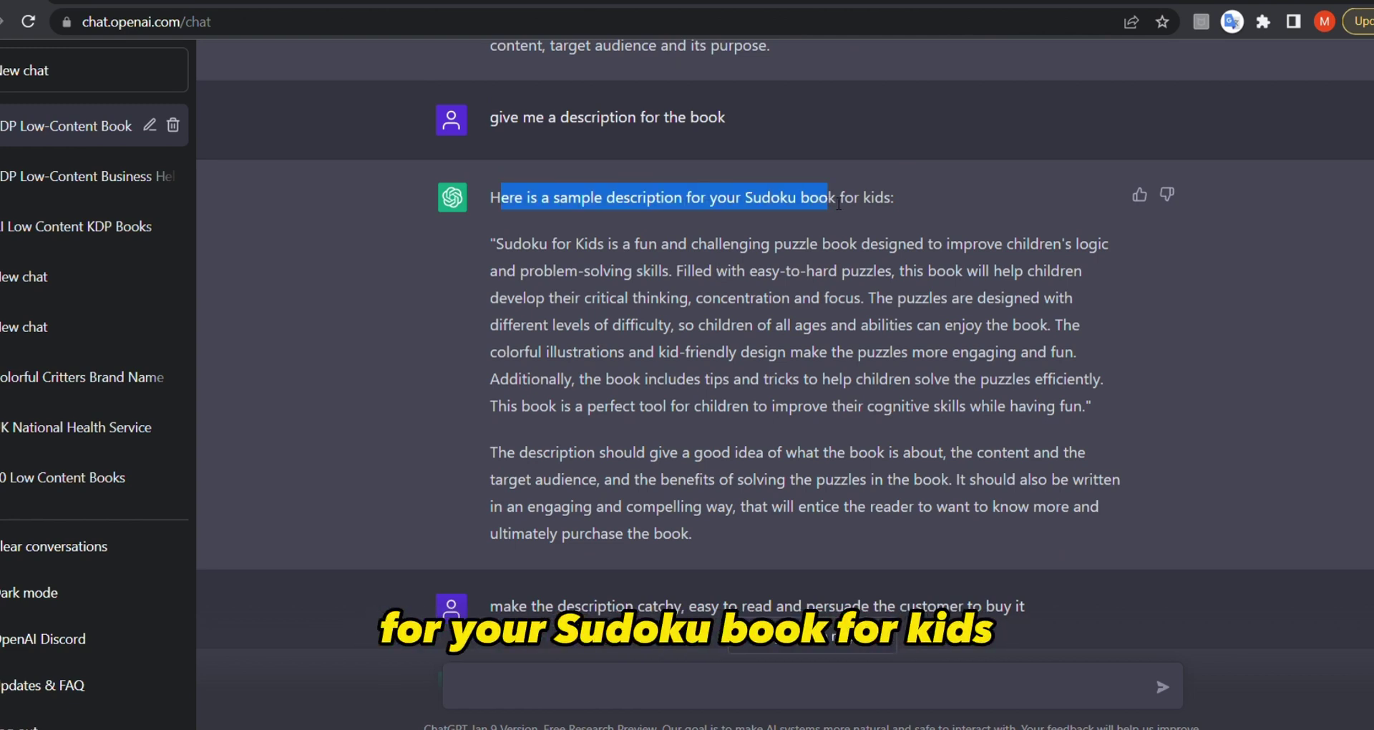
drag(495, 243, 778, 255)
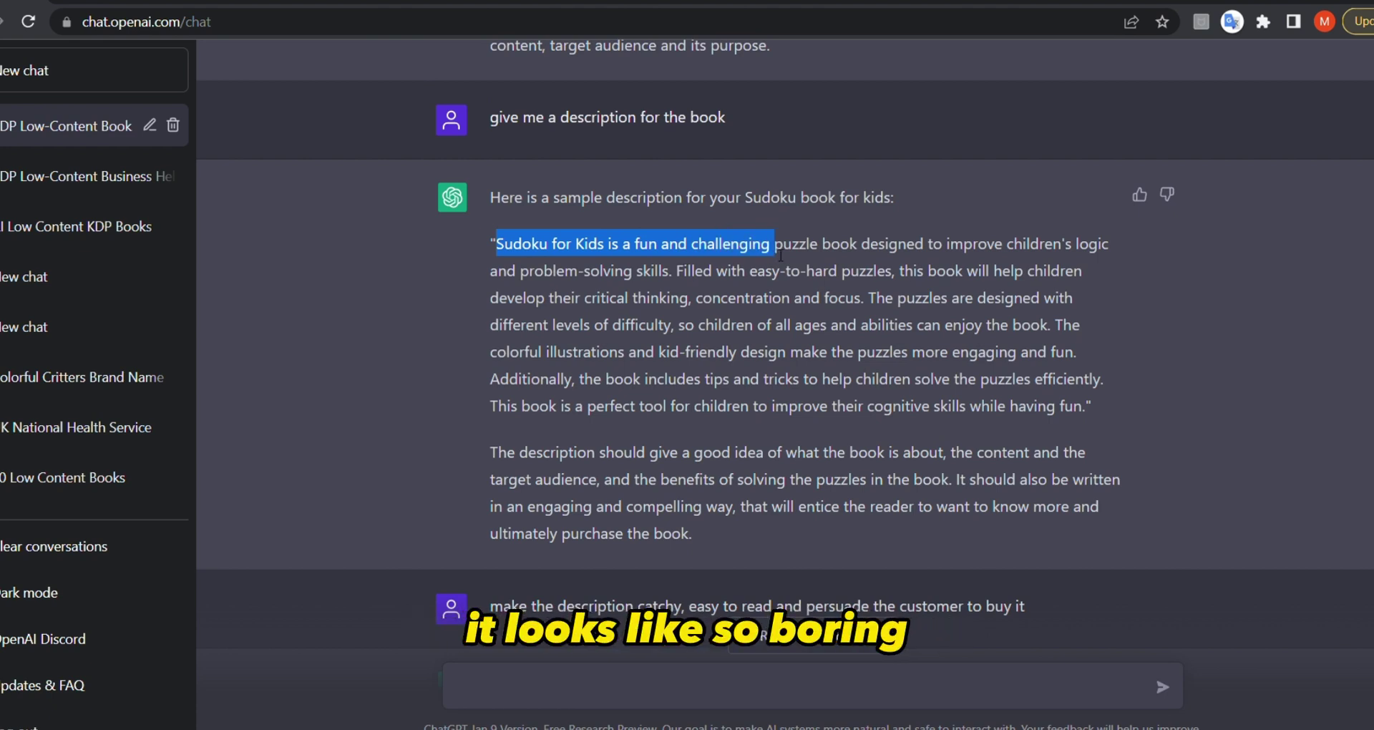
drag(780, 255, 817, 255)
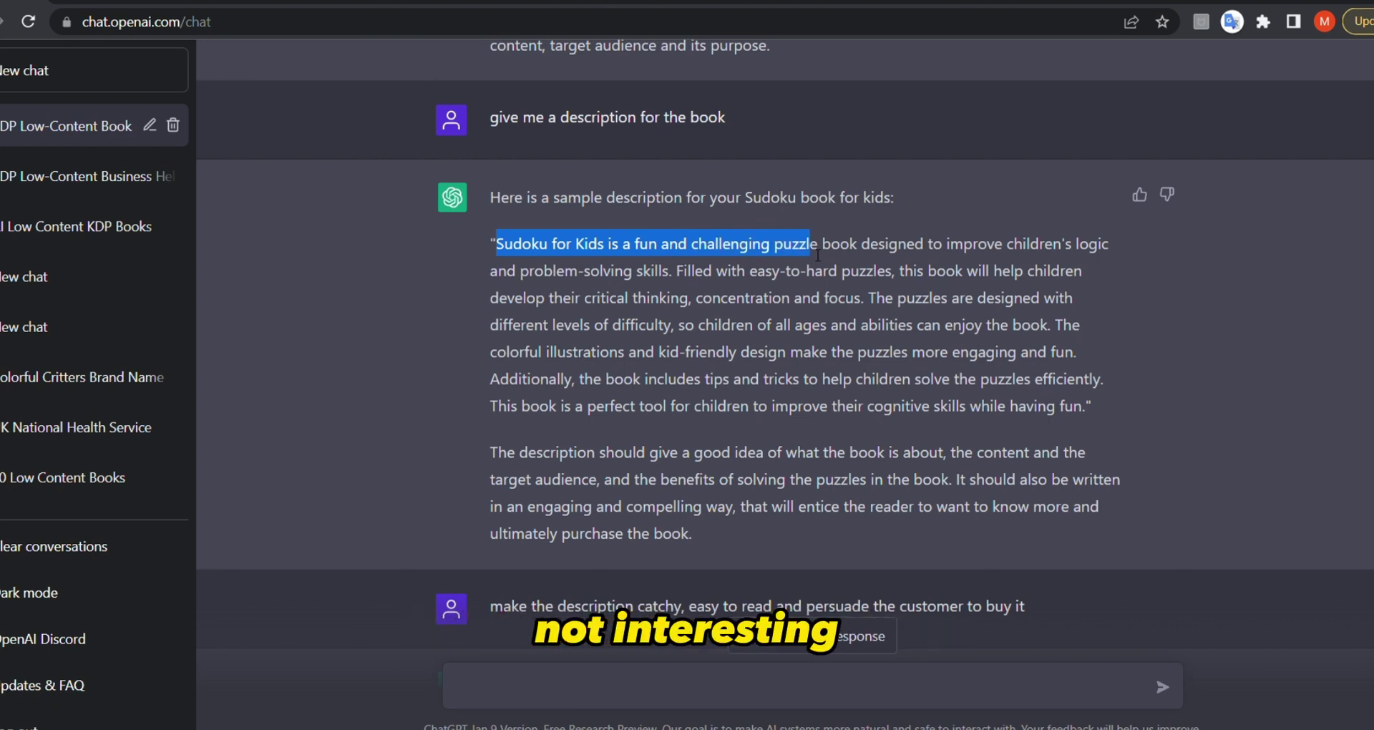
click(817, 255)
- Examine the follow-up prompt asking for a catchy, easy-to-read, persuasive description, and highlight the opening sentences of ChatGPT's rewritten version
scroll(487, 533, down, 2)
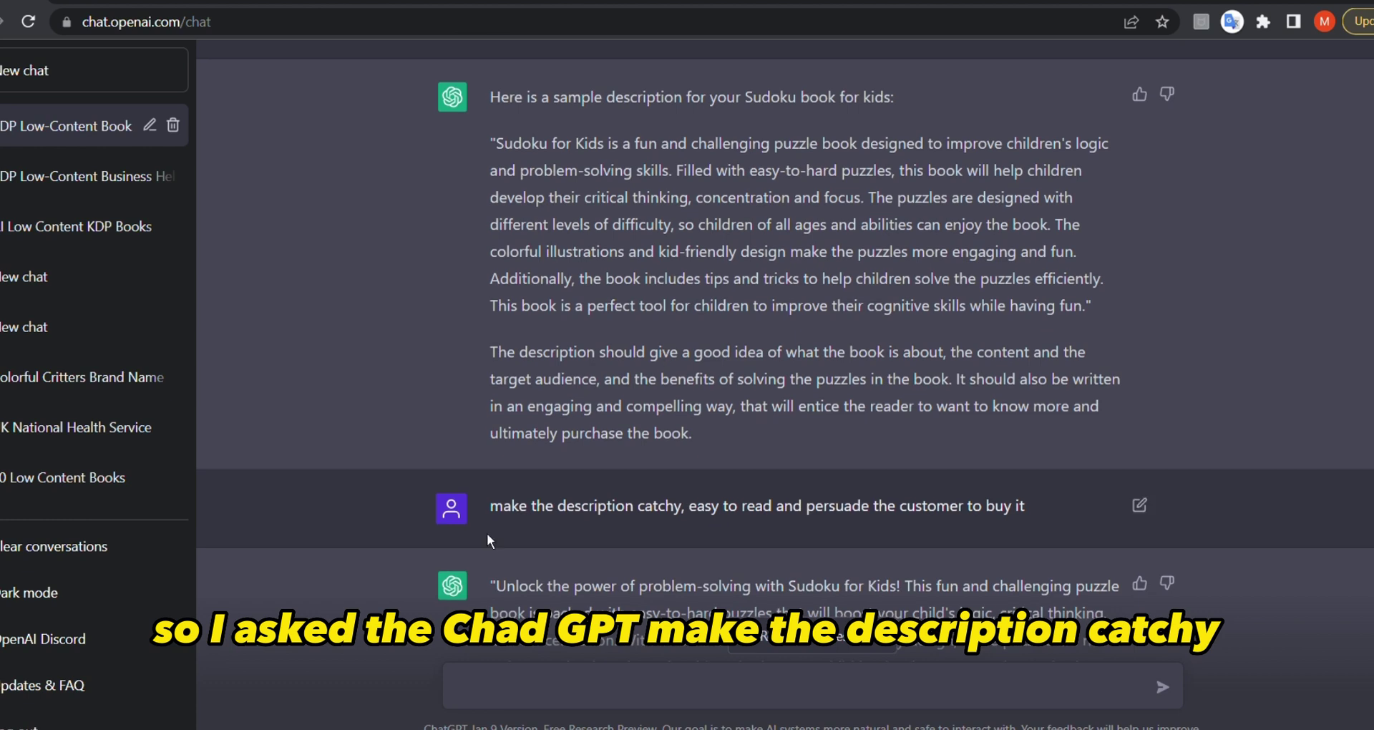
drag(490, 515, 1033, 514)
click(825, 509)
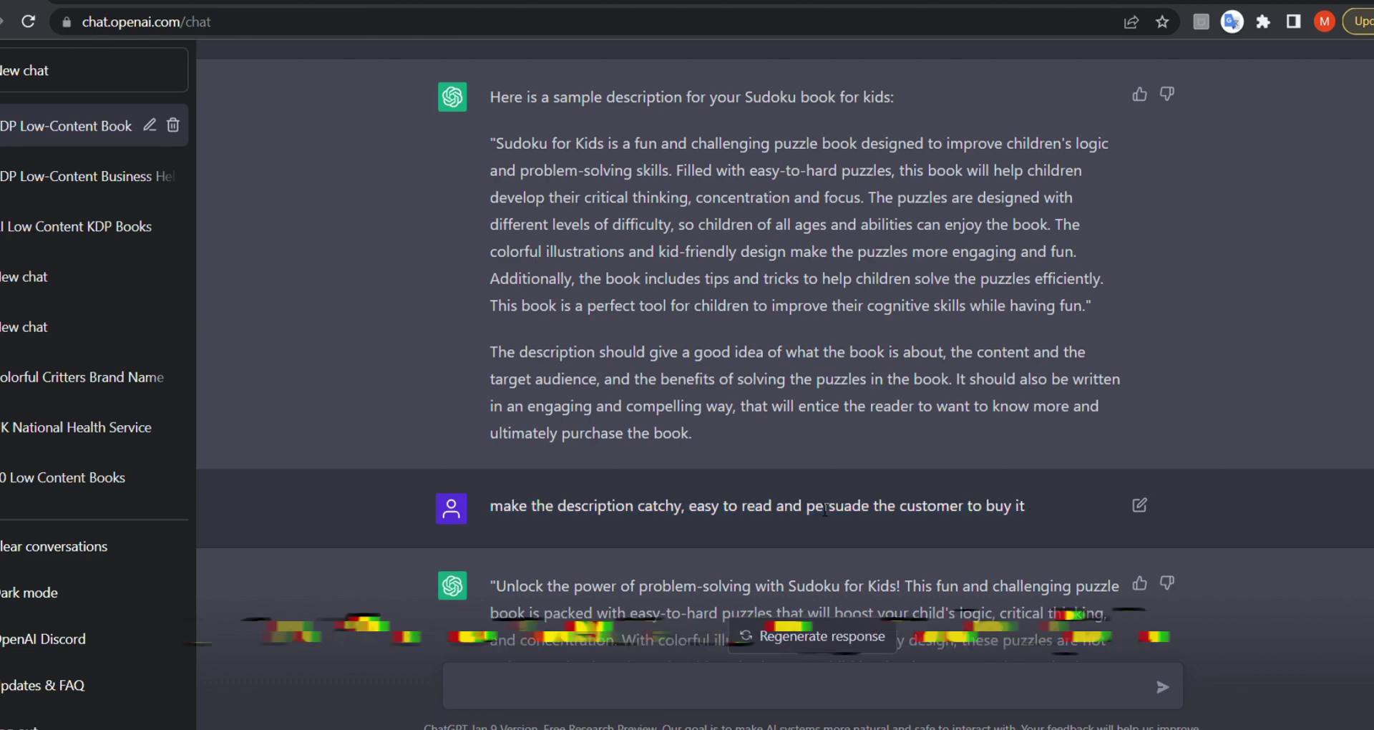
scroll(825, 509, down, 3)
scroll(825, 509, down, 1)
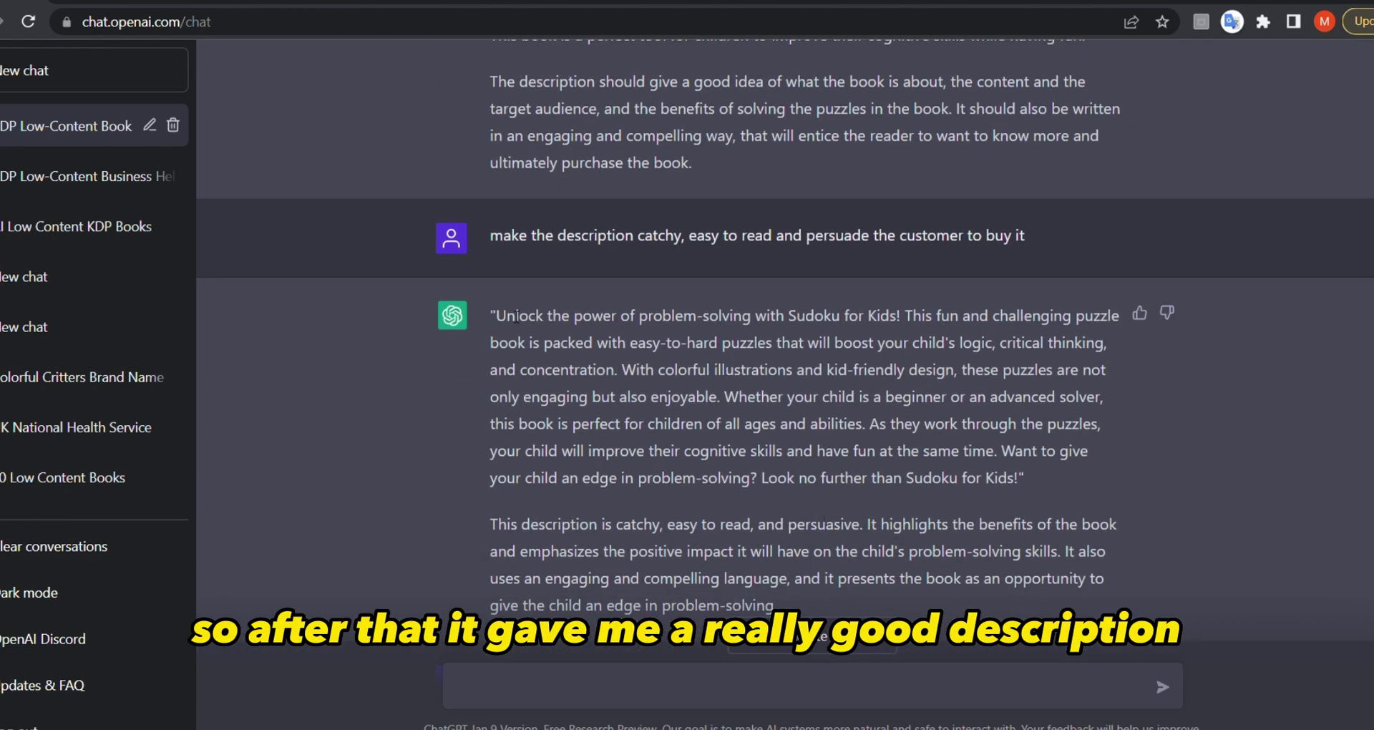
drag(497, 316, 912, 325)
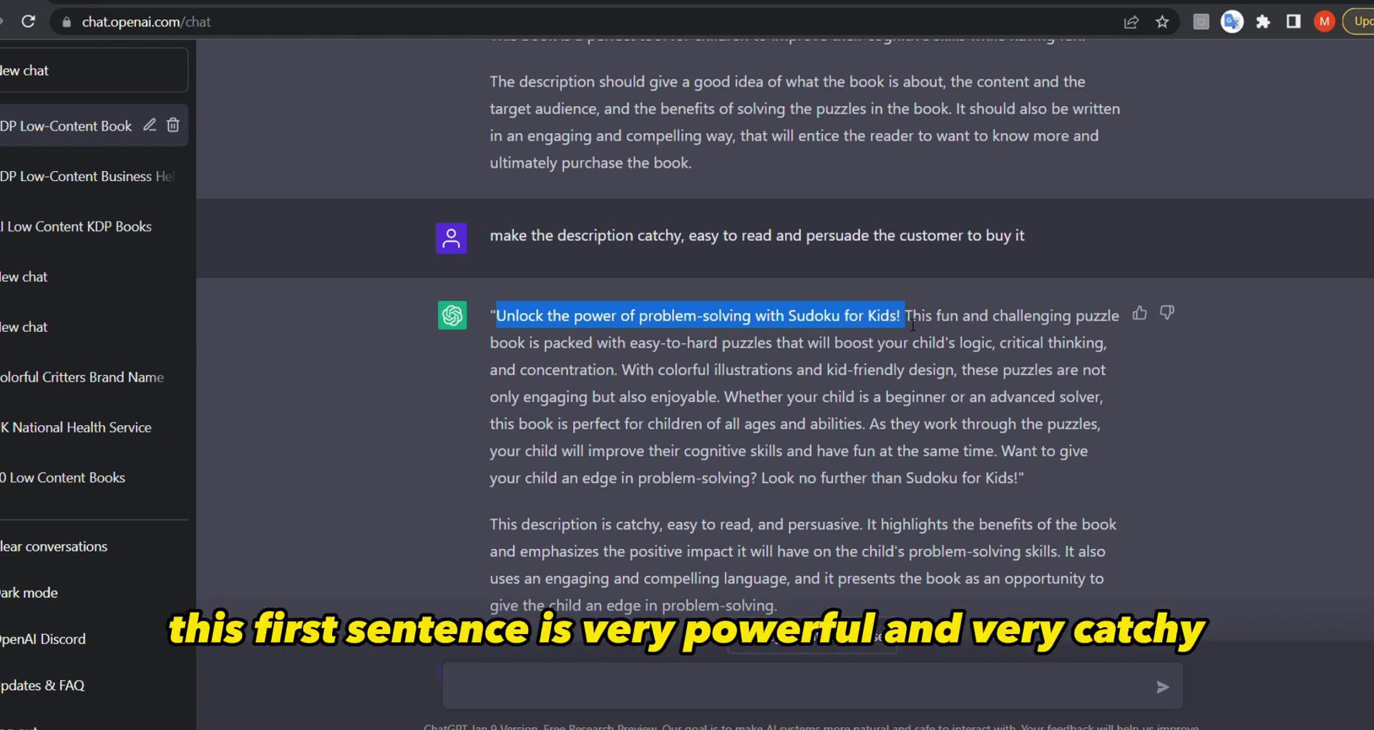
click(913, 326)
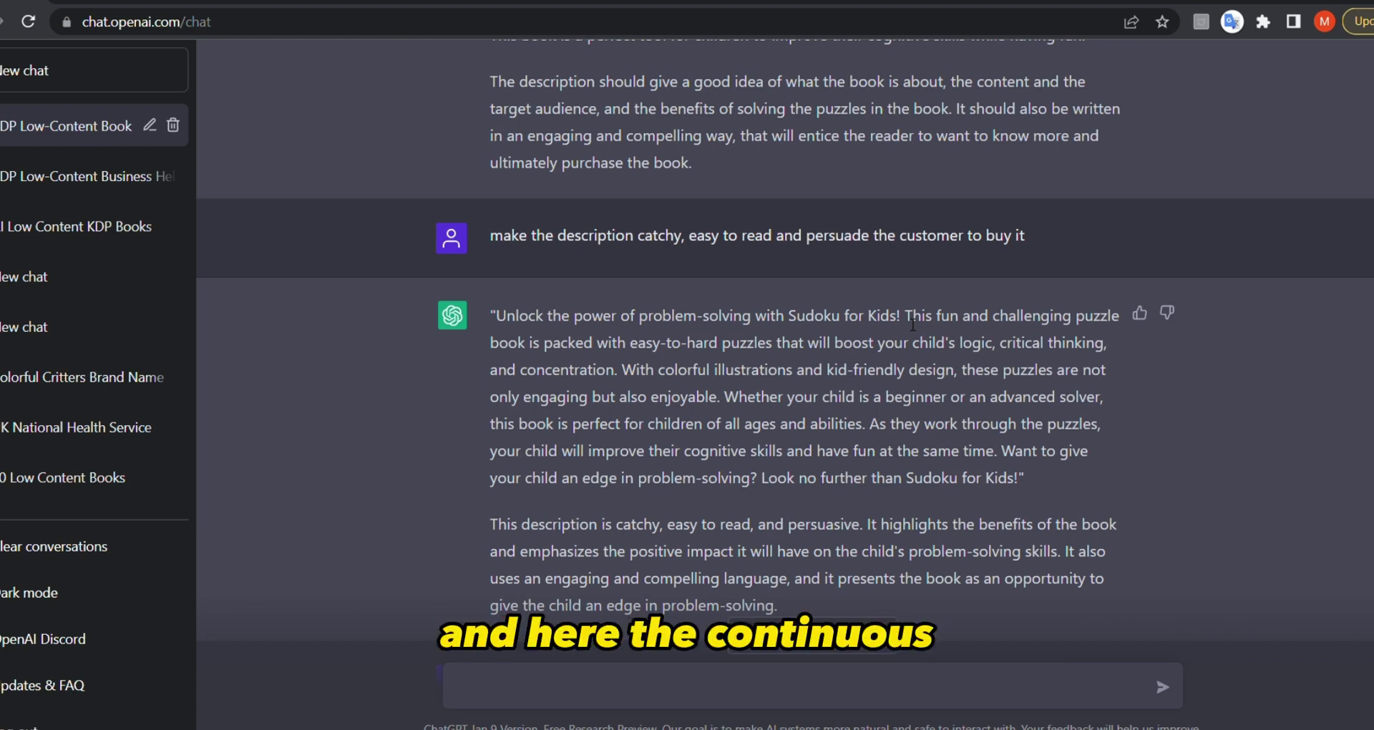
drag(907, 326, 774, 352)
click(777, 353)
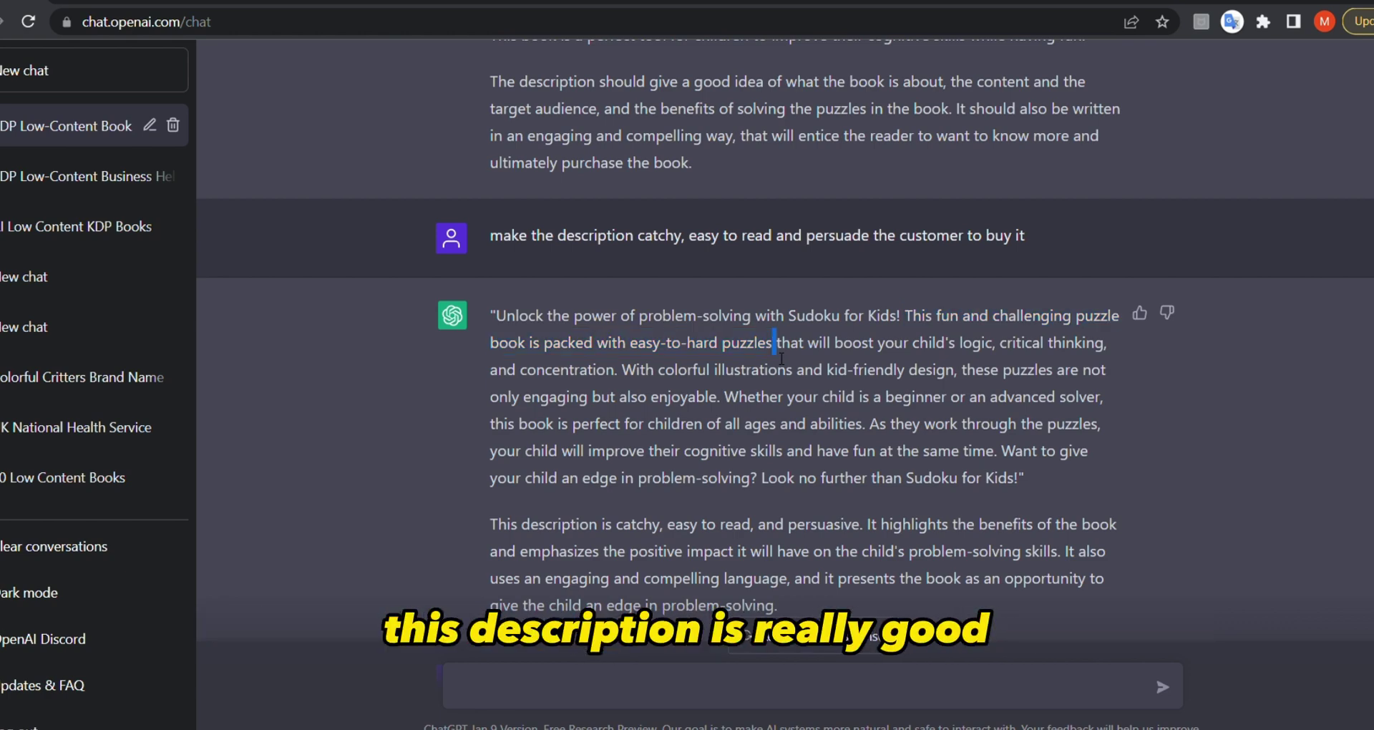
- Copy ChatGPT's "Unlock the power of problem-solving" paragraph into KDP's Description and remove its enclosing quotation marks
triple_click(781, 358)
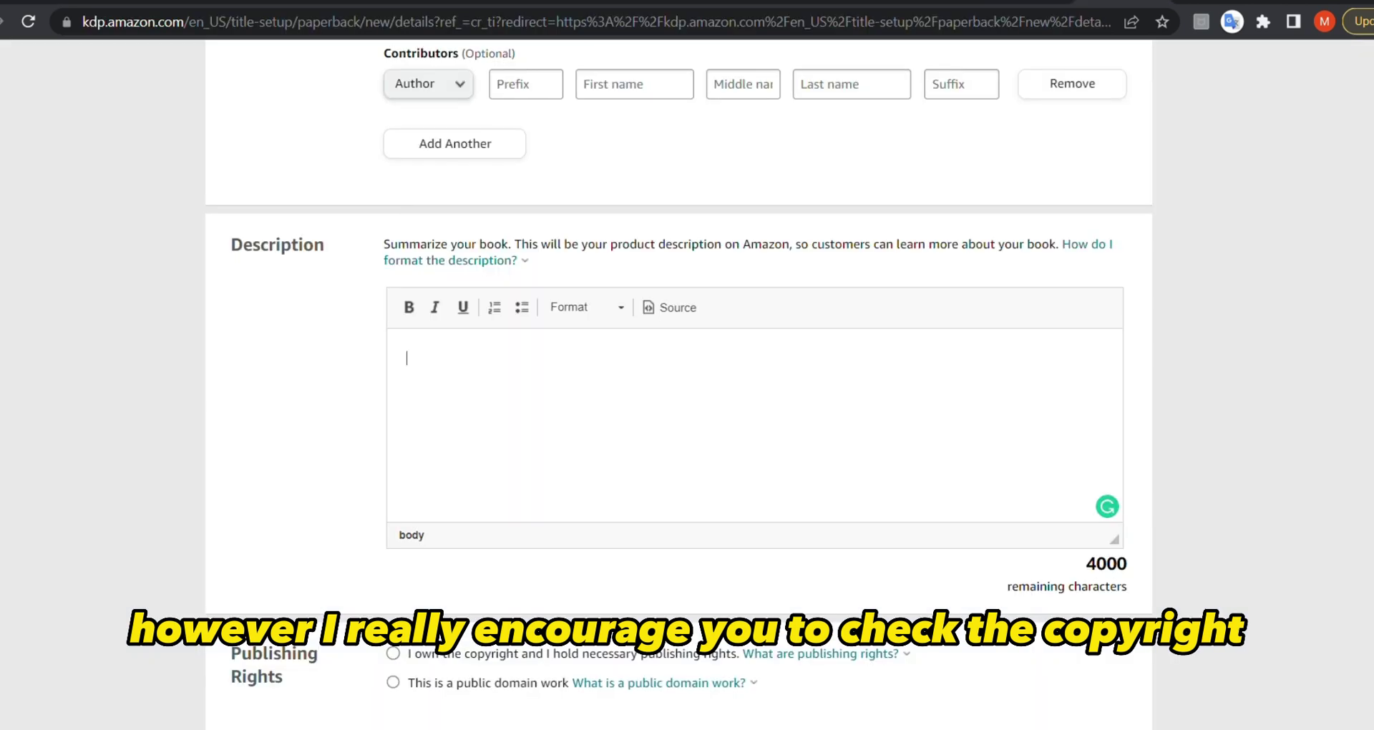
text("Unlock the power of problem-solving with Sudoku for Kids! This fun and challenging puzzle book is packed with easy-to-hard puzzles that will boost your child's logic, critical thinking, and concentration. With colorful illustrations and kid-friendly design, these puzzles are not only engaging but also enjoyable. Whether your child is a beginner or an advanced solver, this book is perfect for children of all ages and abilities. As they work through the puzzles, your child will improve their cognitive skills and have fun at the same time. Want to give your child an edge in problem-solving? Look no further than Sudoku for Kids!")
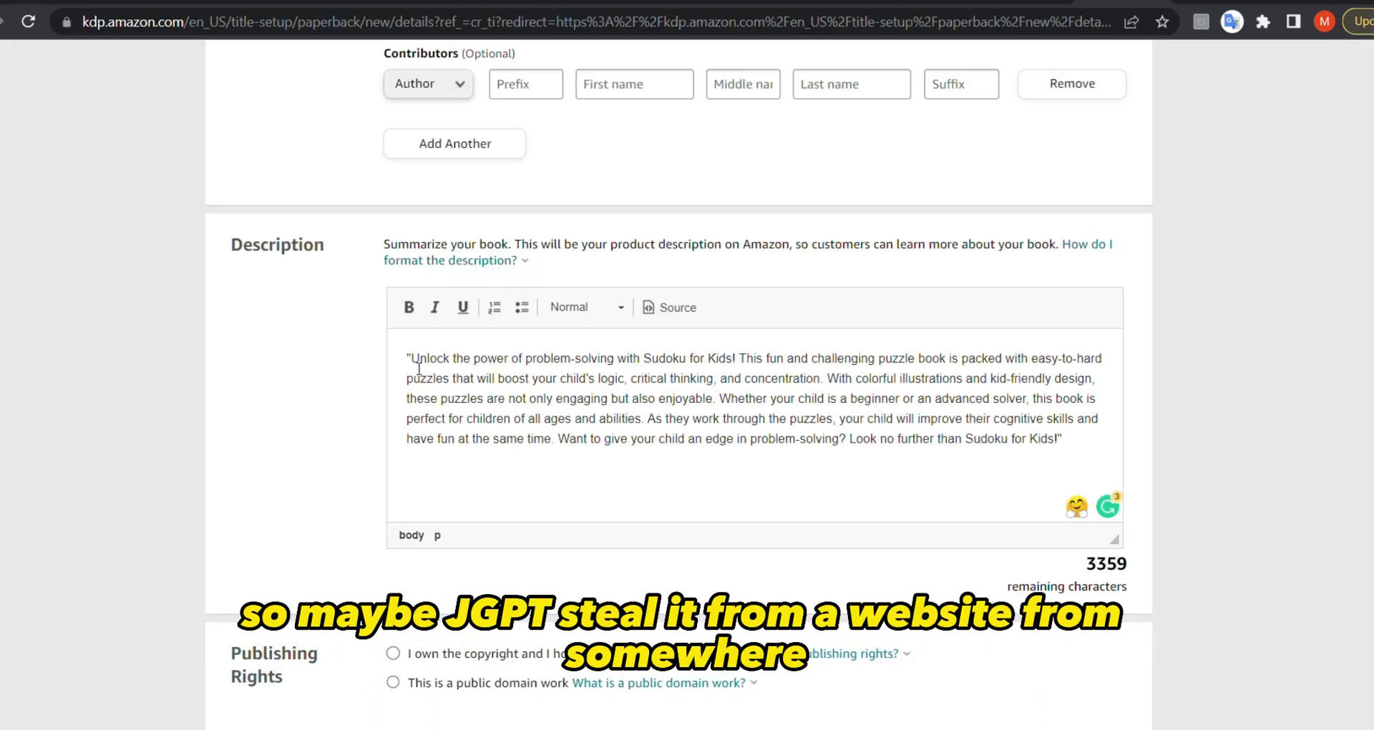
key(BackSpace)
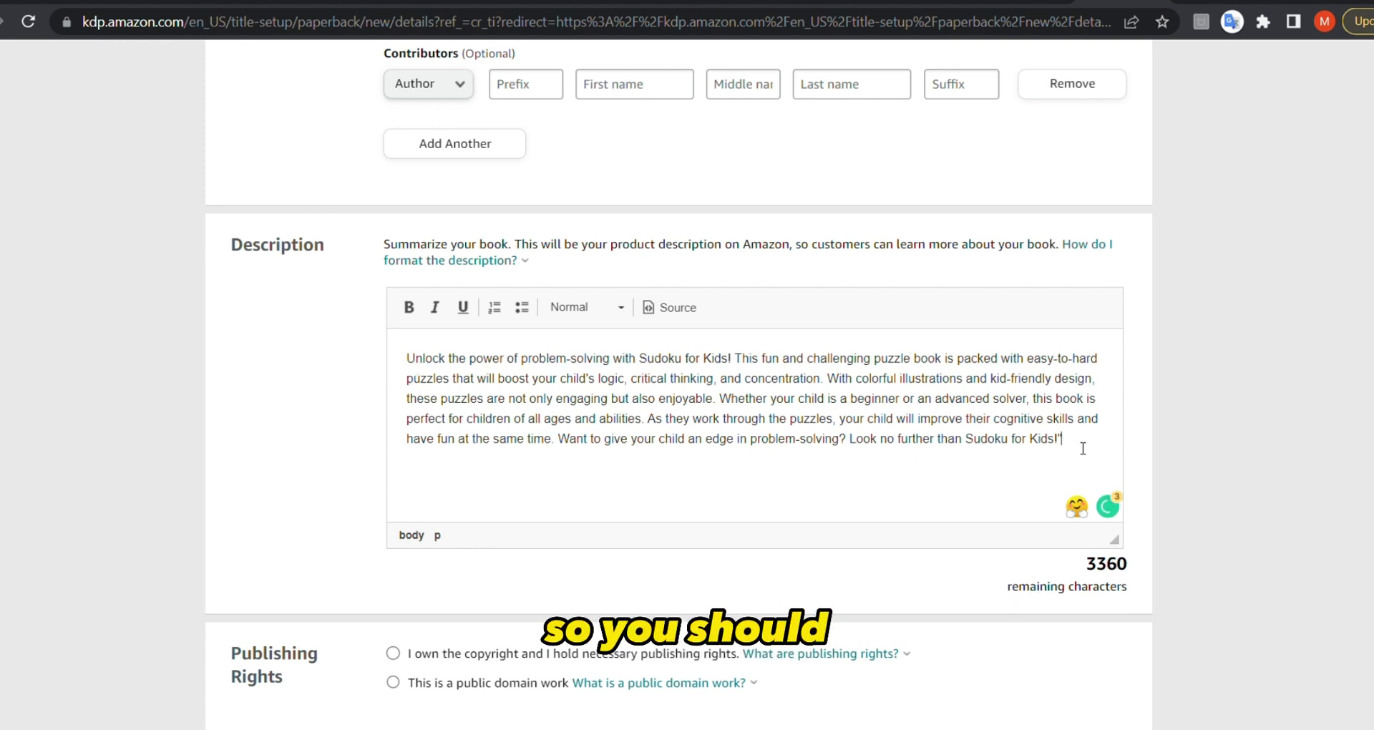
key(BackSpace)
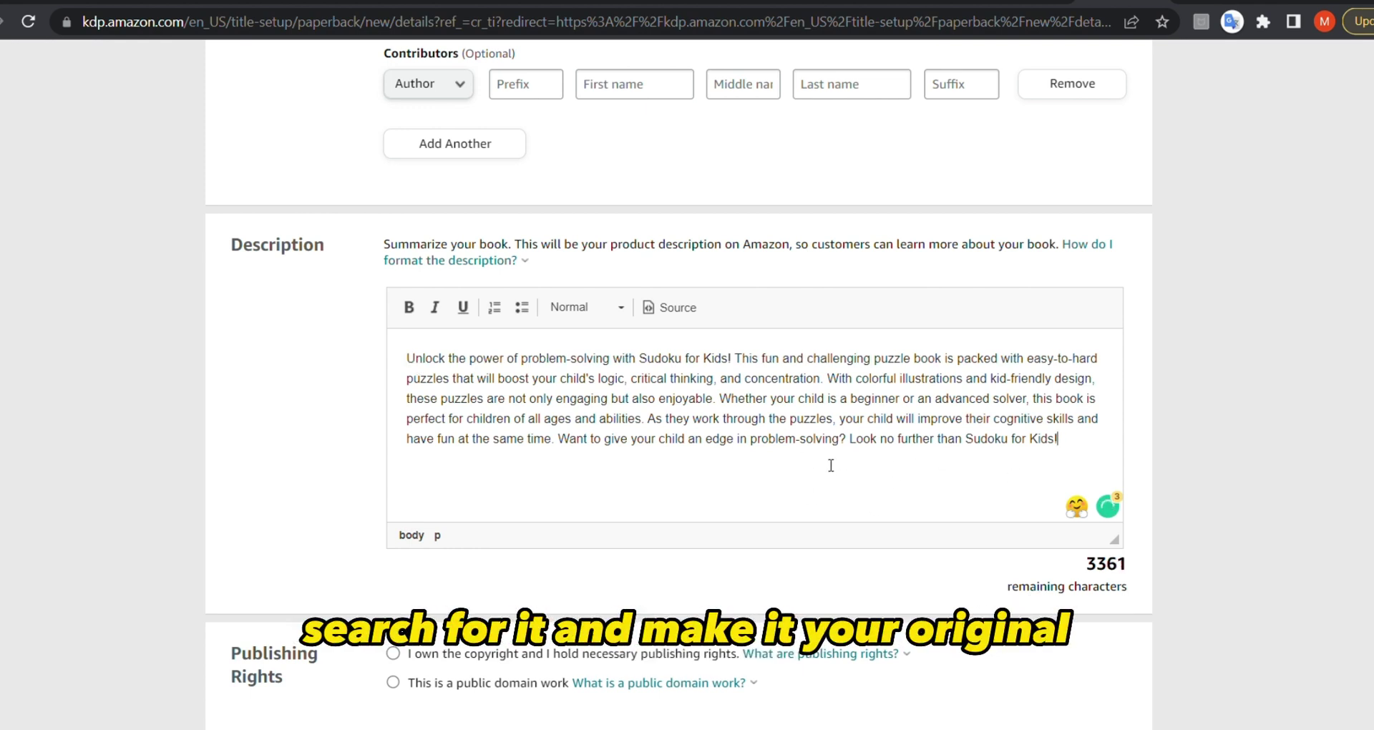
- Delete the entire pasted description in KDP, and revisit ChatGPT's rewritten paragraph for ideas
triple_click(812, 399)
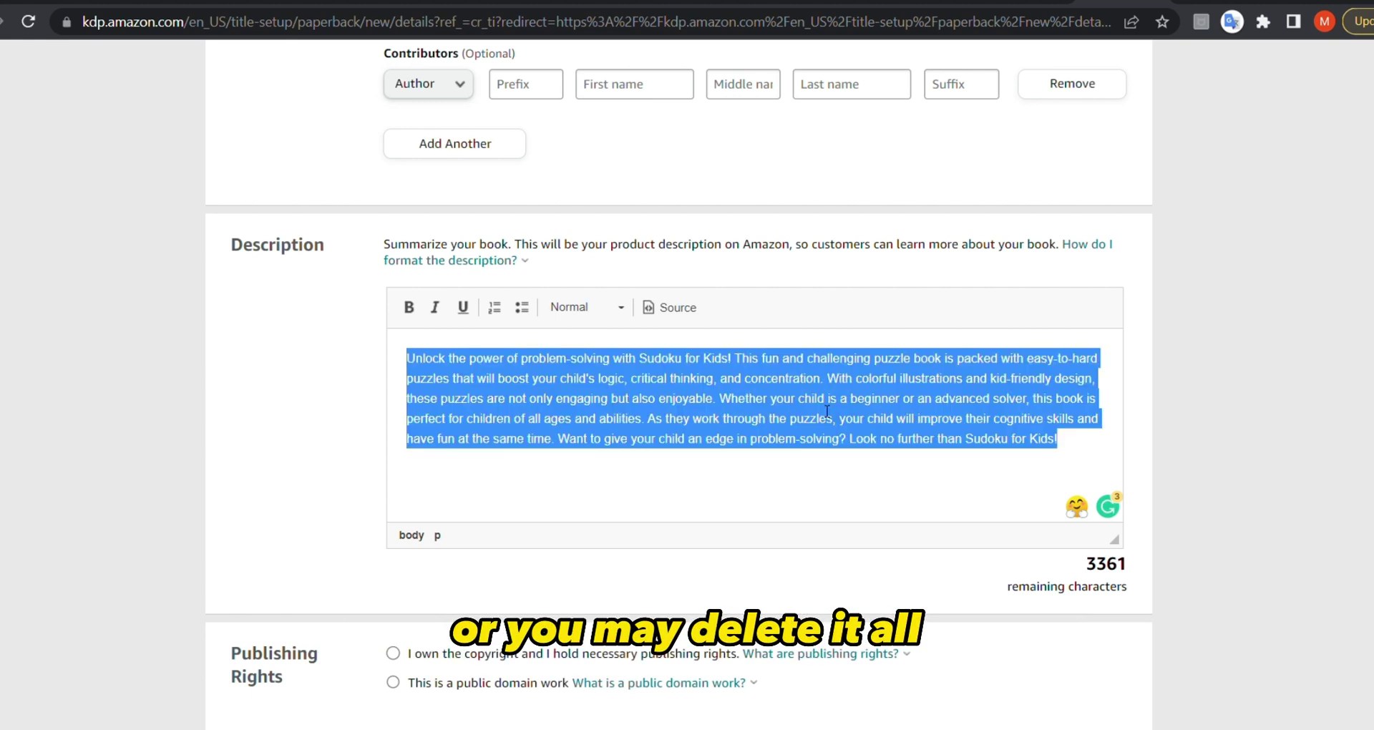
key(BackSpace)
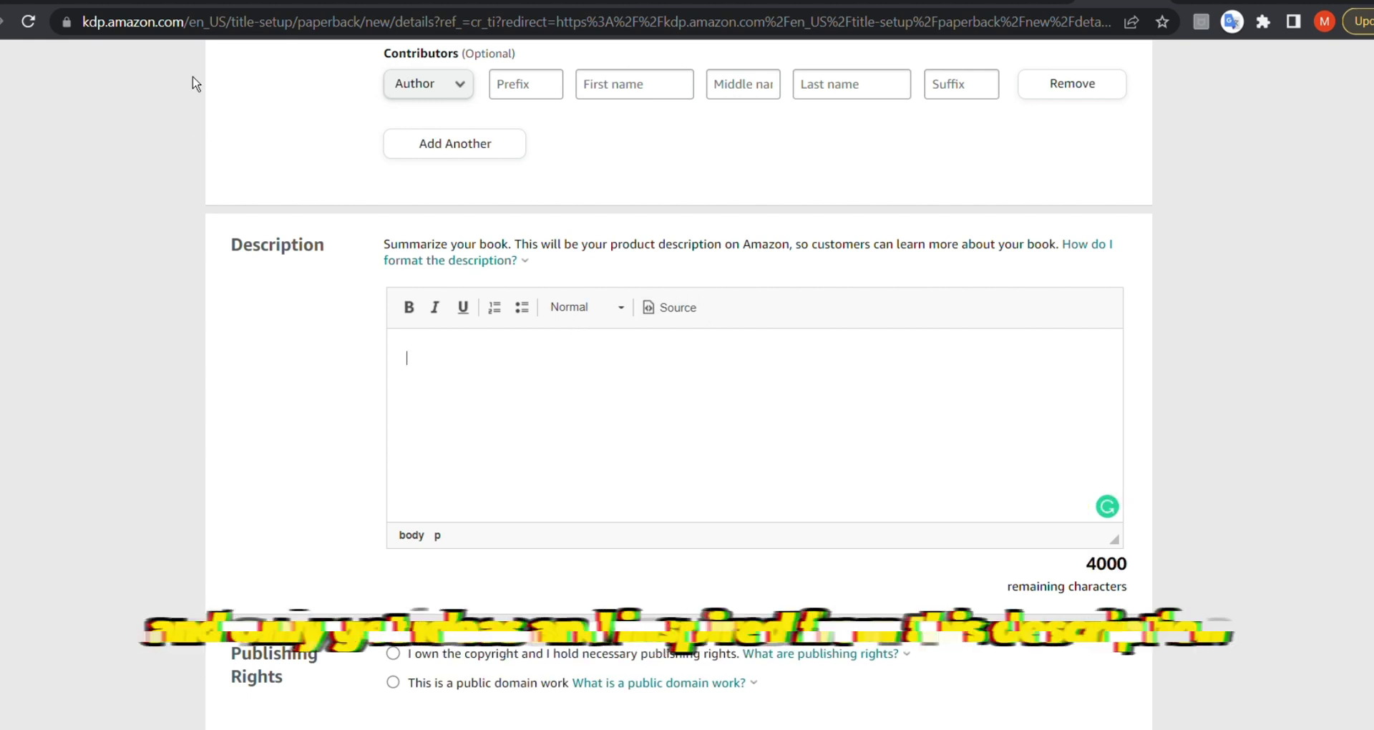
click(24, 2)
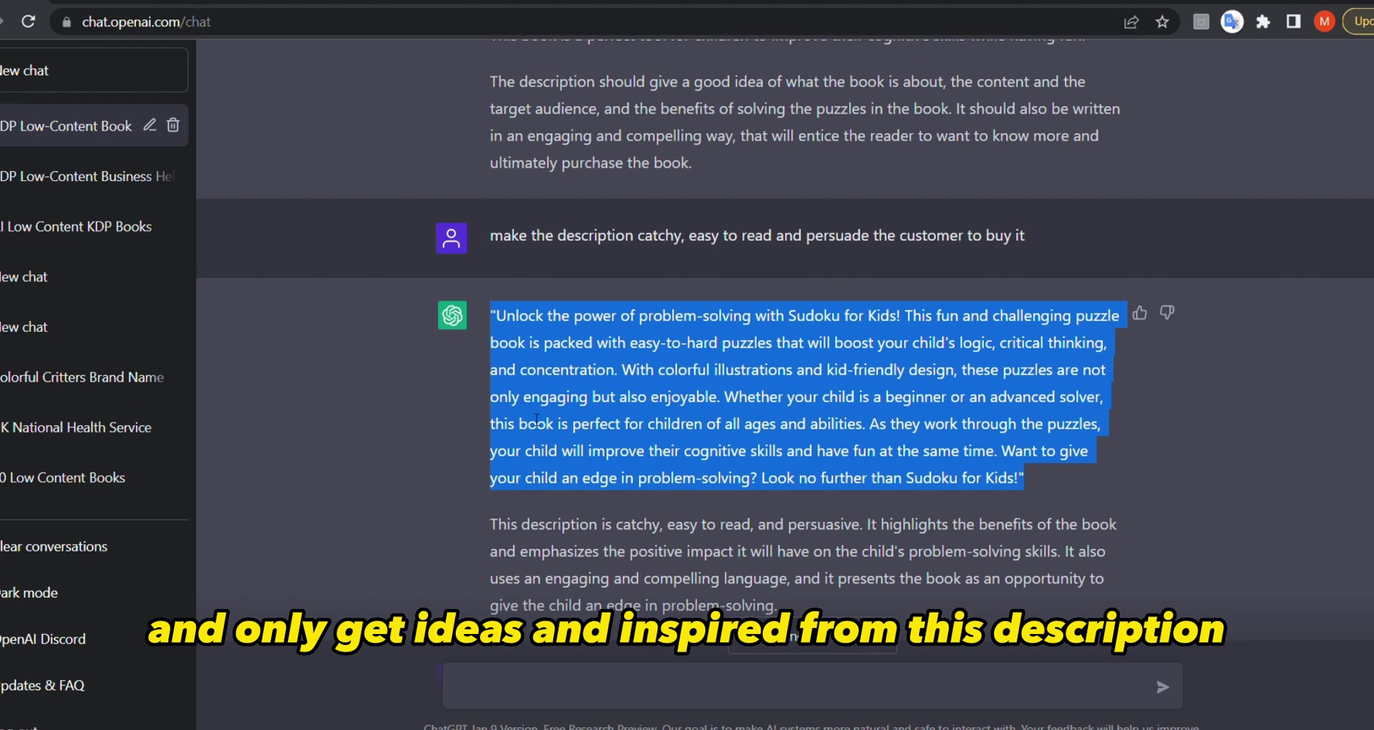
click(605, 448)
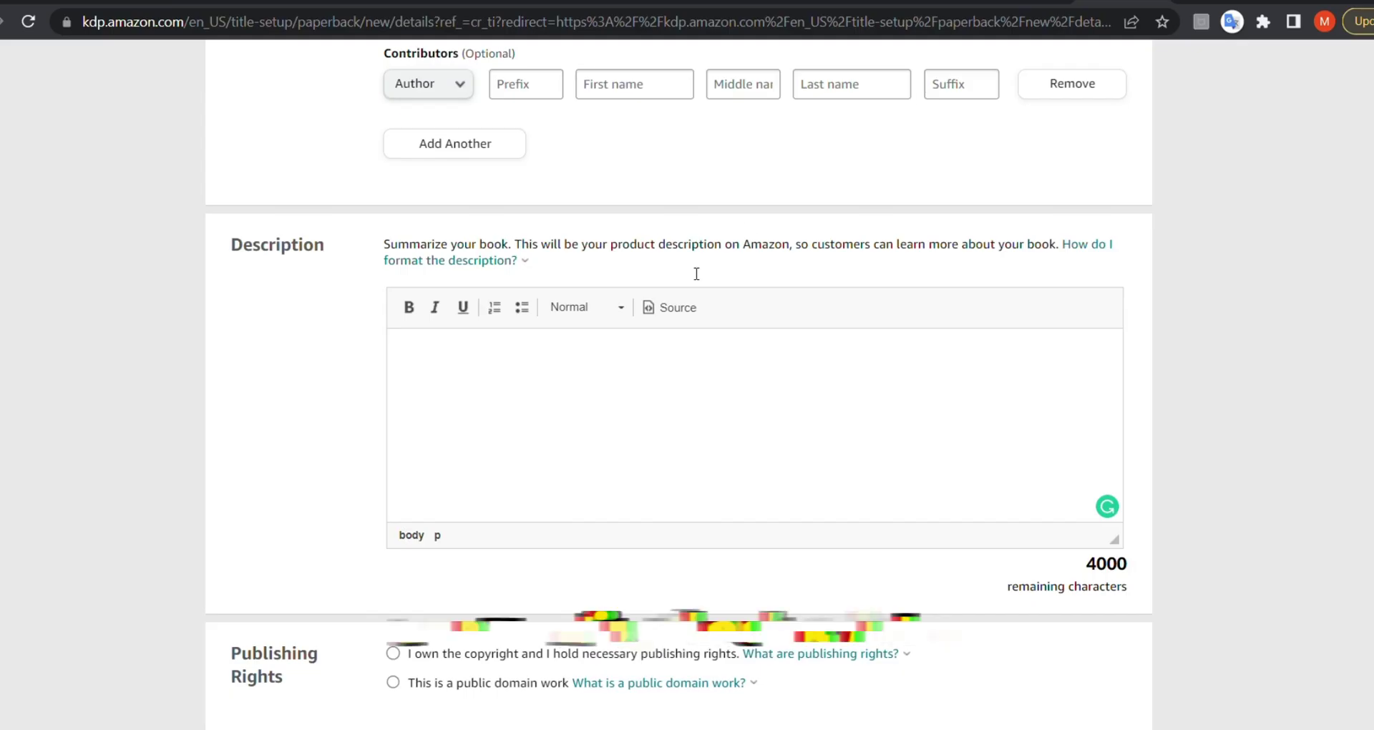
- Declare under KDP's Publishing Rights that you own the copyright and hold the necessary publishing rights
click(569, 415)
scroll(573, 422, down, 4)
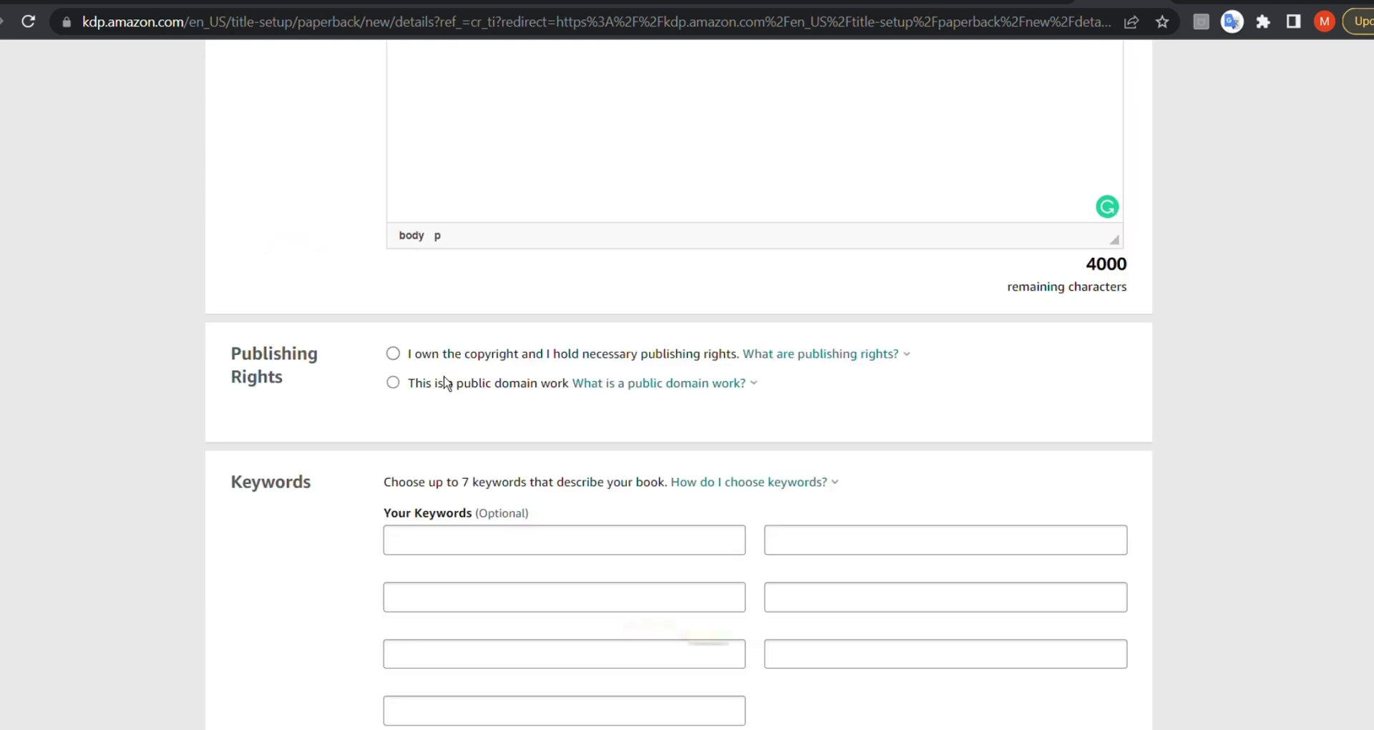
click(395, 355)
- Examine ChatGPT's prompt asking for 50 keywords or phrases people might search for, and read through the whole suggestion list
scroll(358, 426, down, 3)
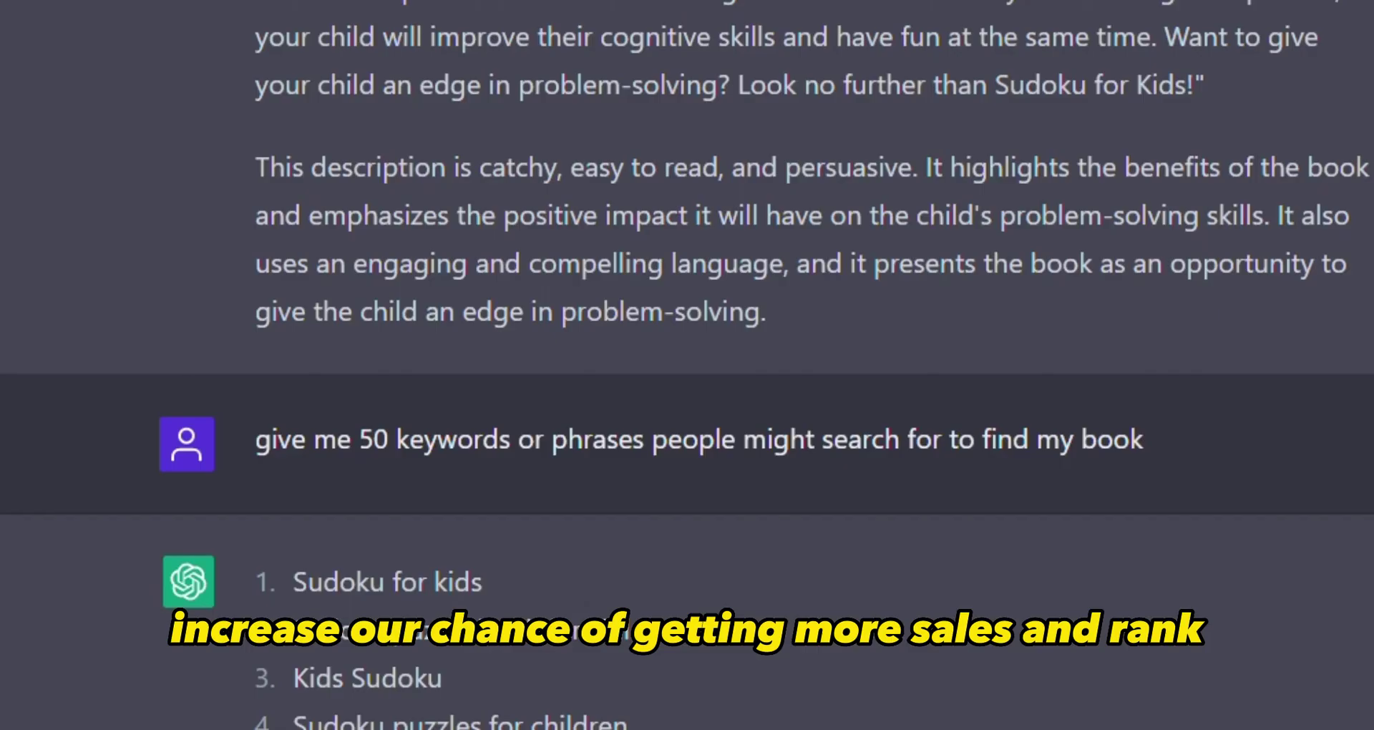
scroll(260, 240, down, 4)
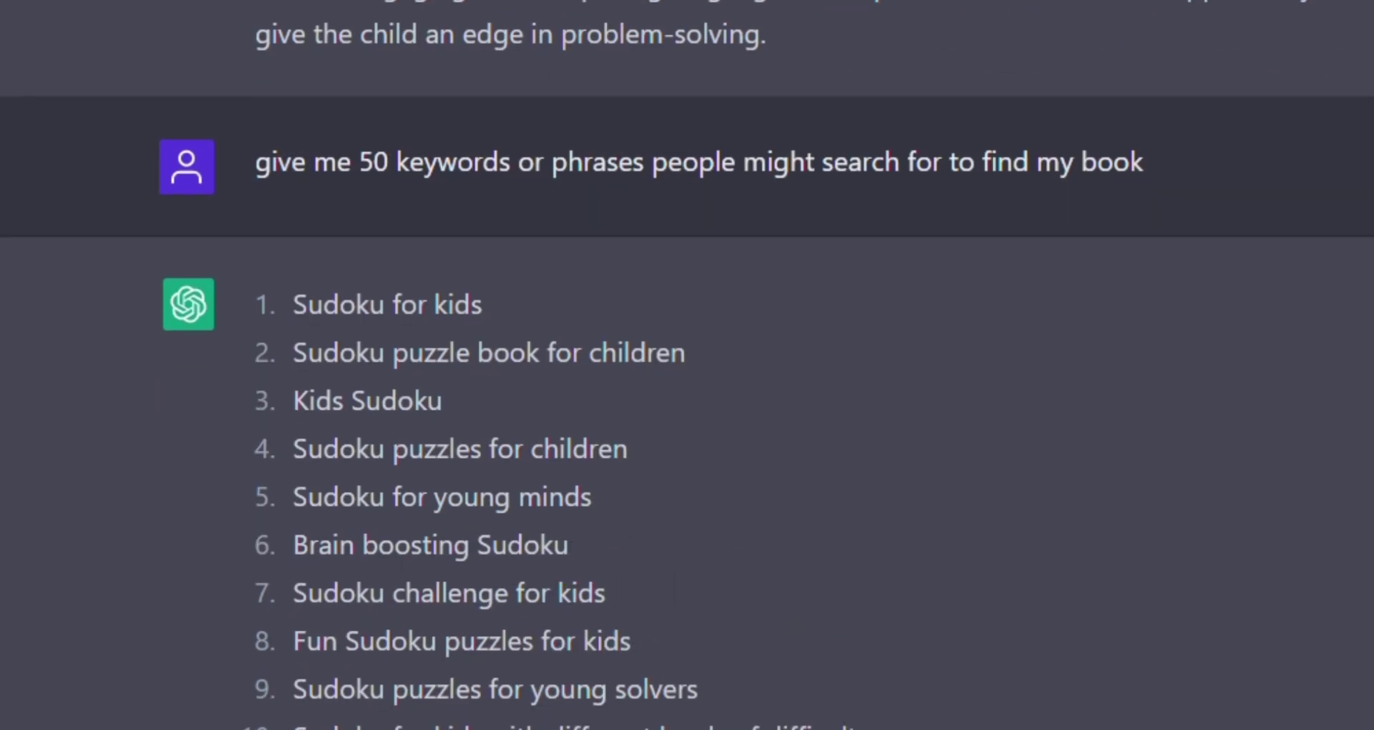
drag(256, 164, 1212, 174)
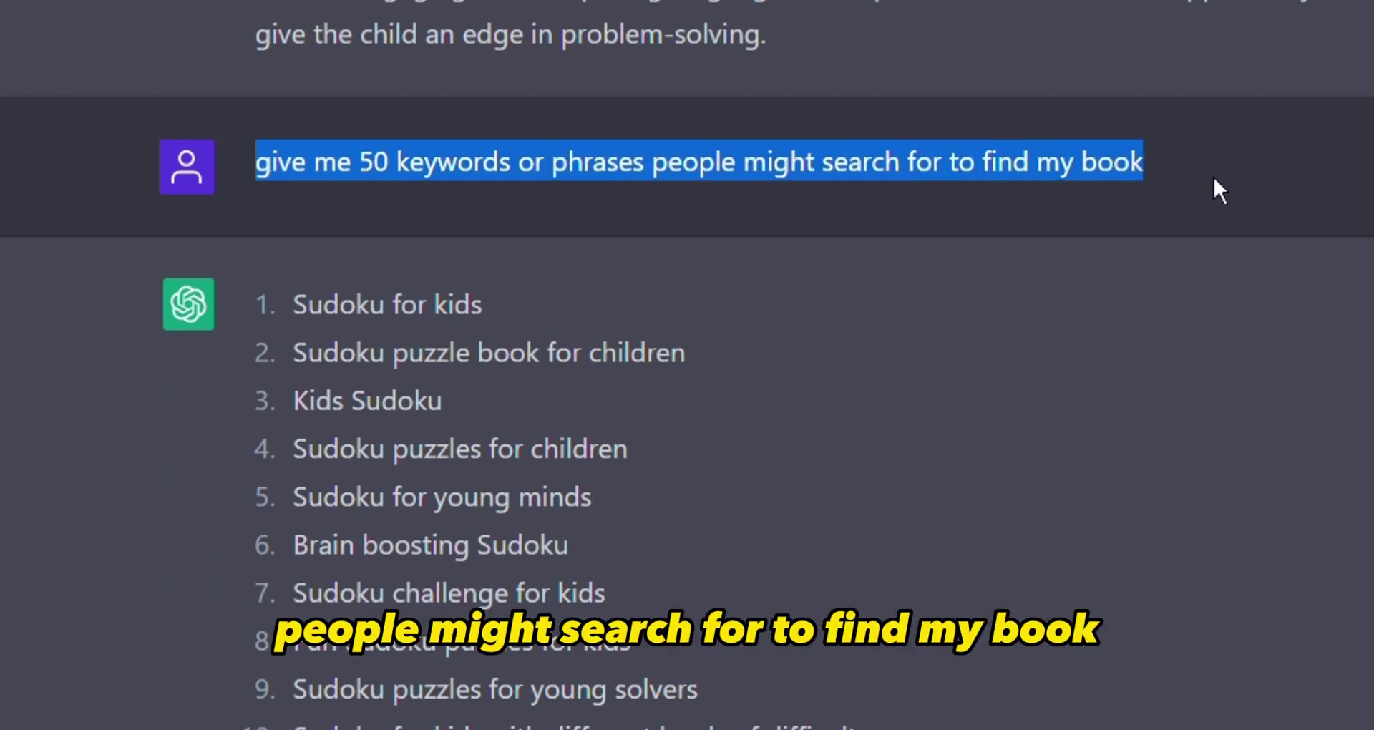
click(714, 154)
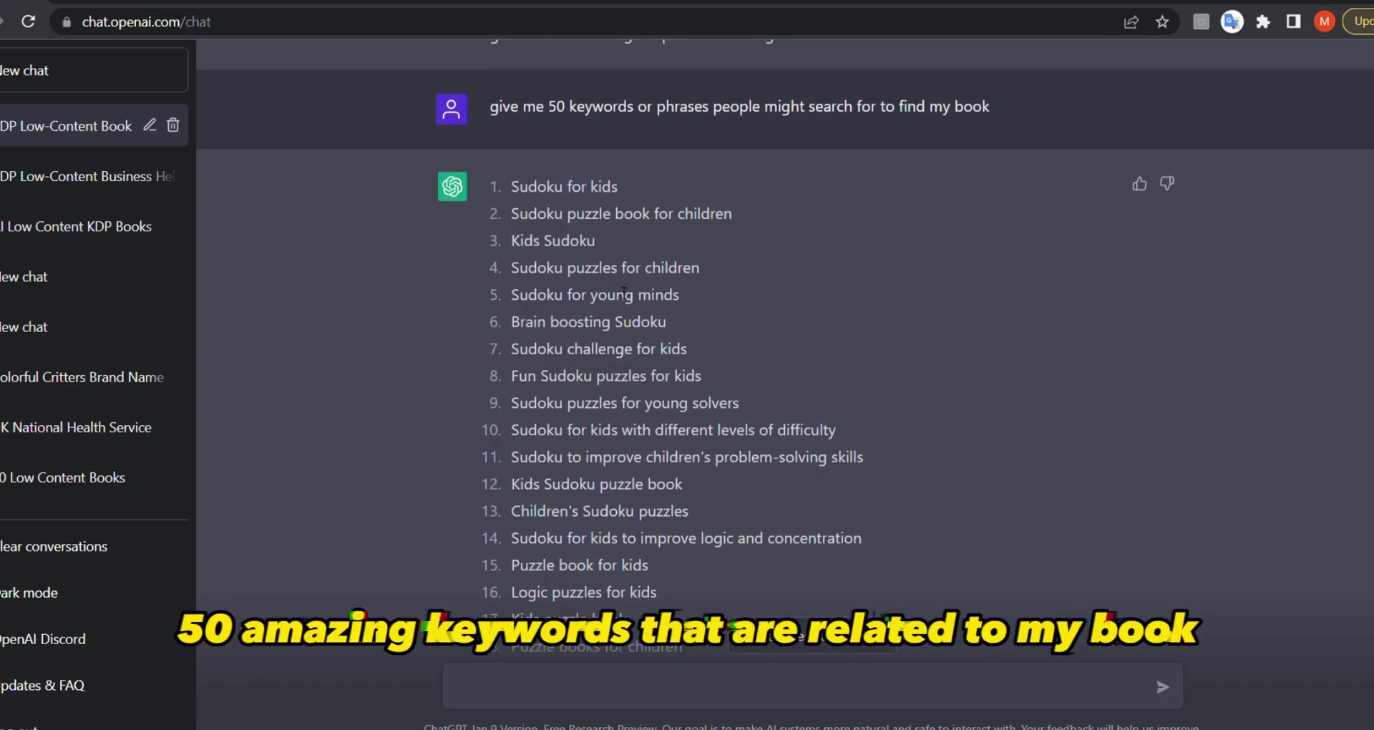
scroll(623, 292, down, 6)
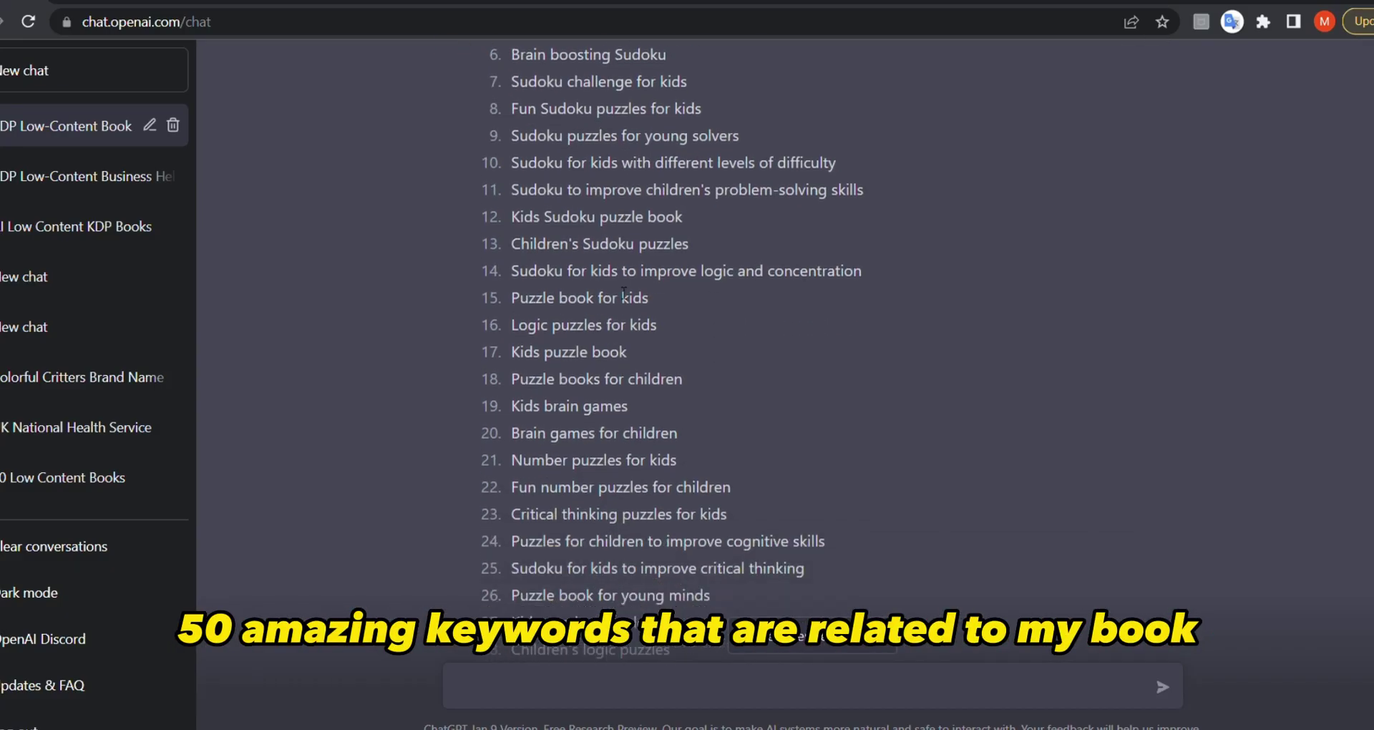
scroll(623, 292, down, 3)
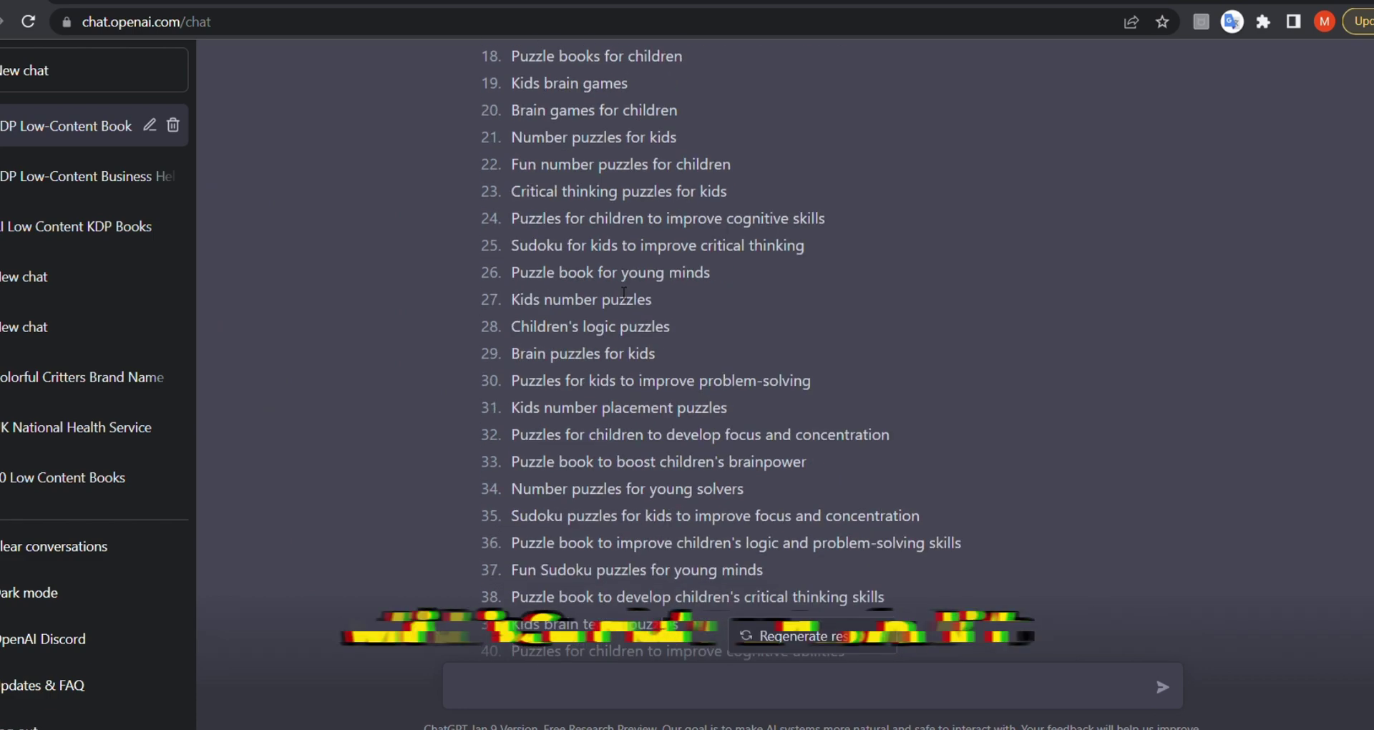
scroll(623, 292, down, 5)
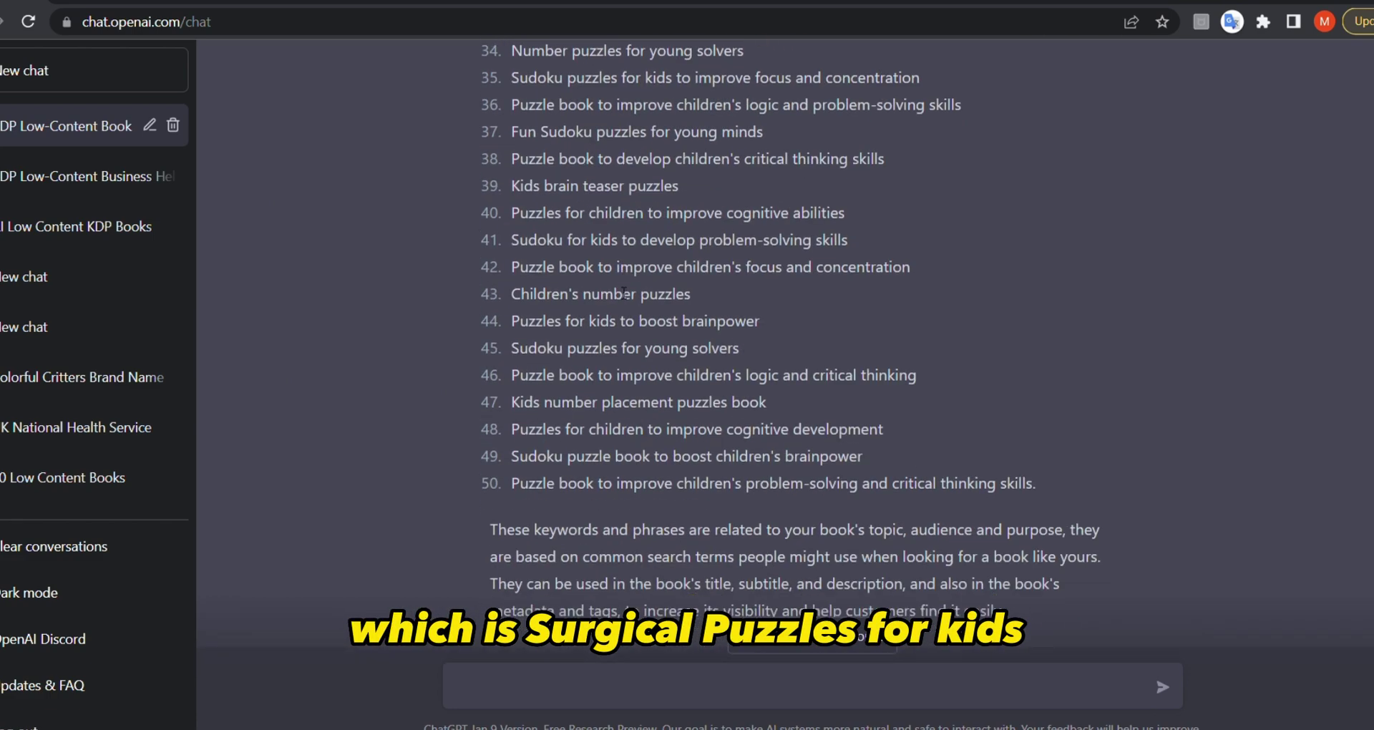
scroll(624, 292, up, 12)
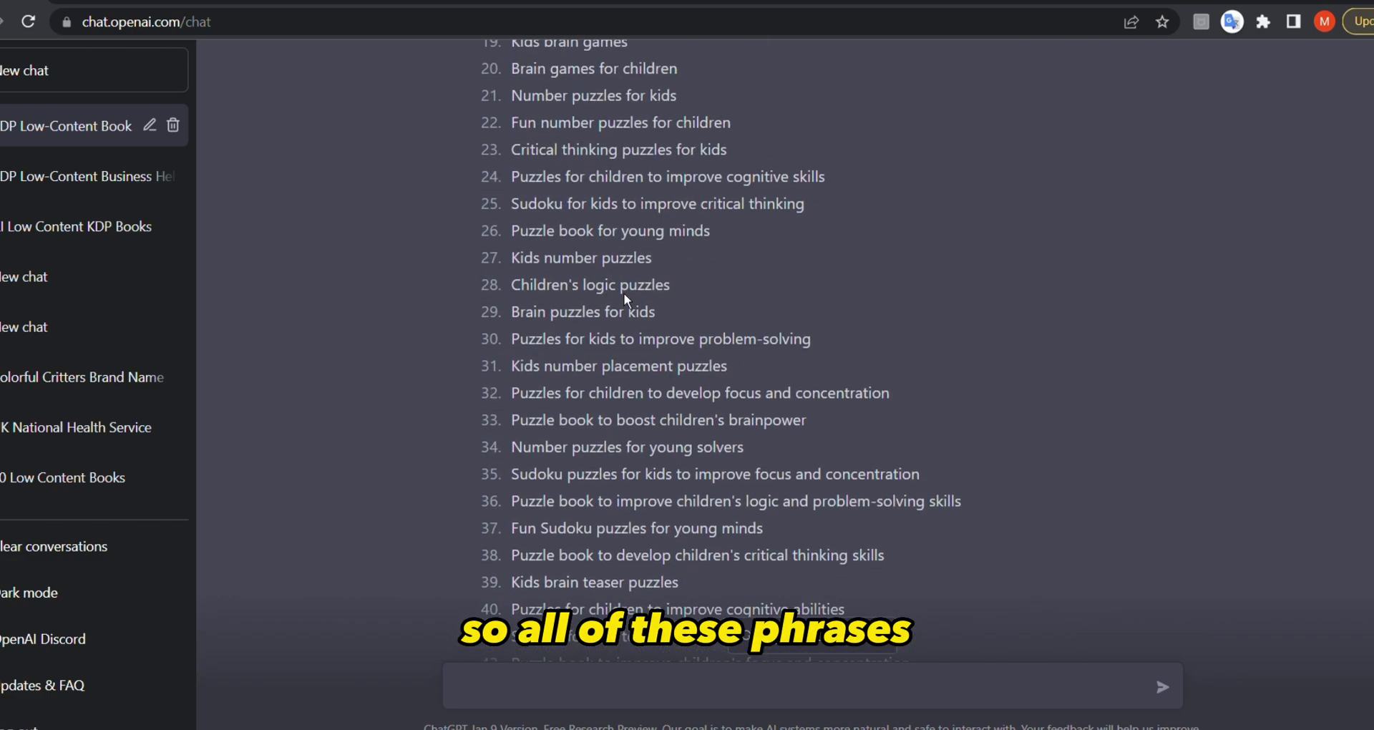
scroll(624, 292, up, 3)
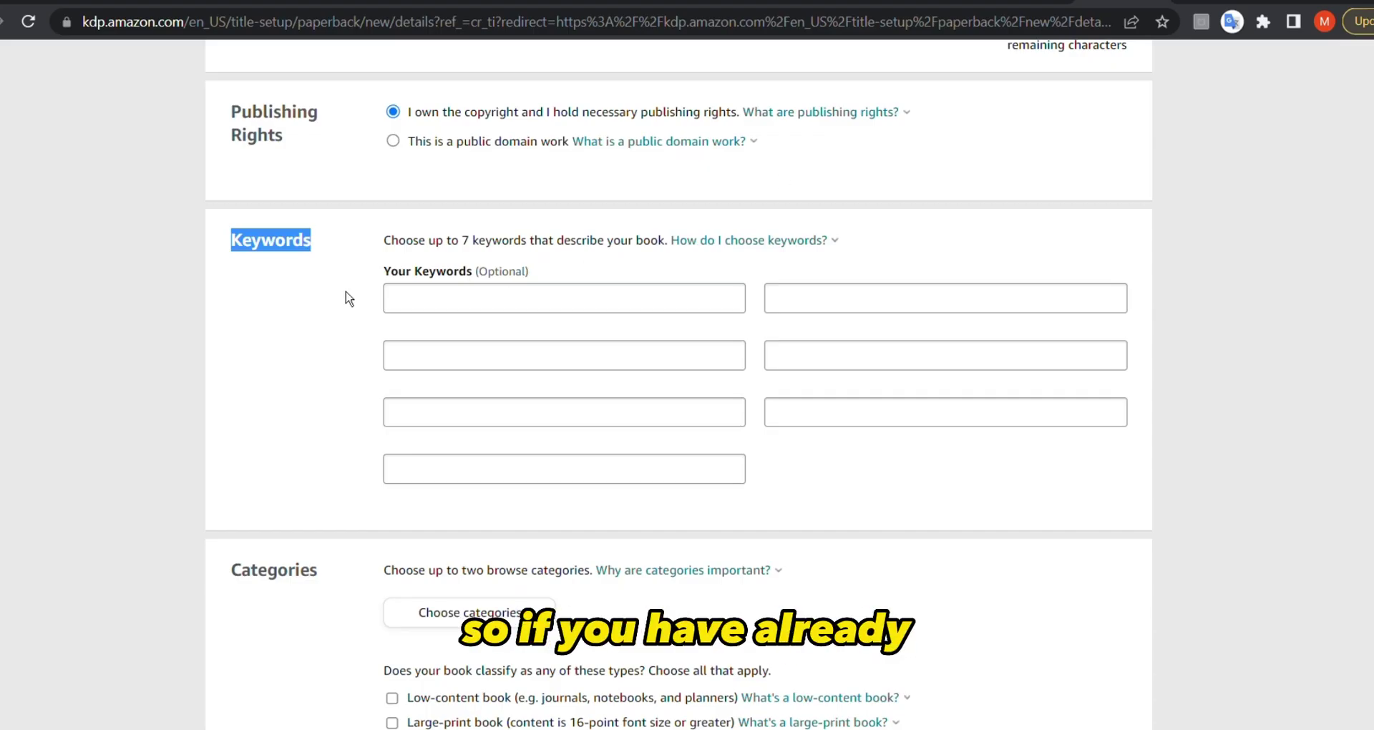
- Check KDP's Book Title and Subtitle for words already used, highlighting "Sudoku" in the title
scroll(346, 298, up, 15)
scroll(346, 297, down, 1)
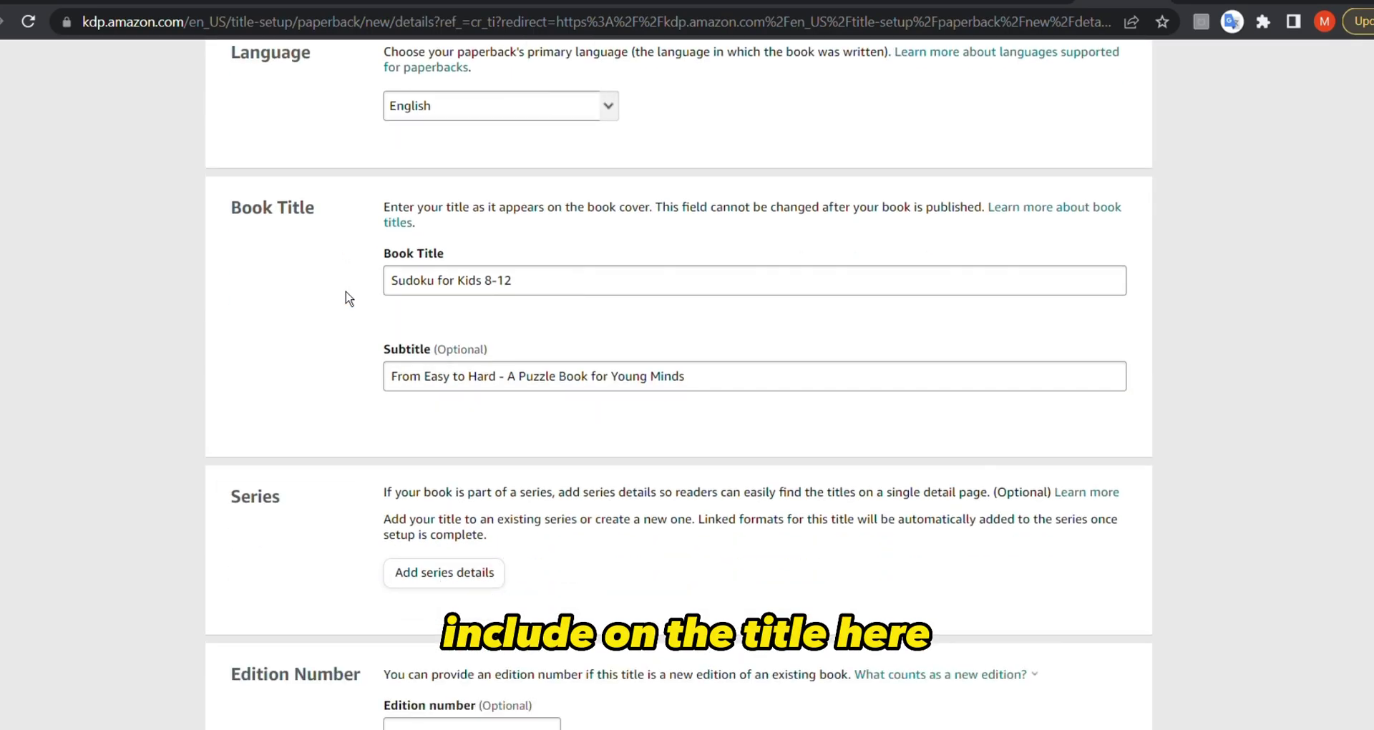
drag(399, 284, 539, 286)
click(539, 286)
double_click(404, 288)
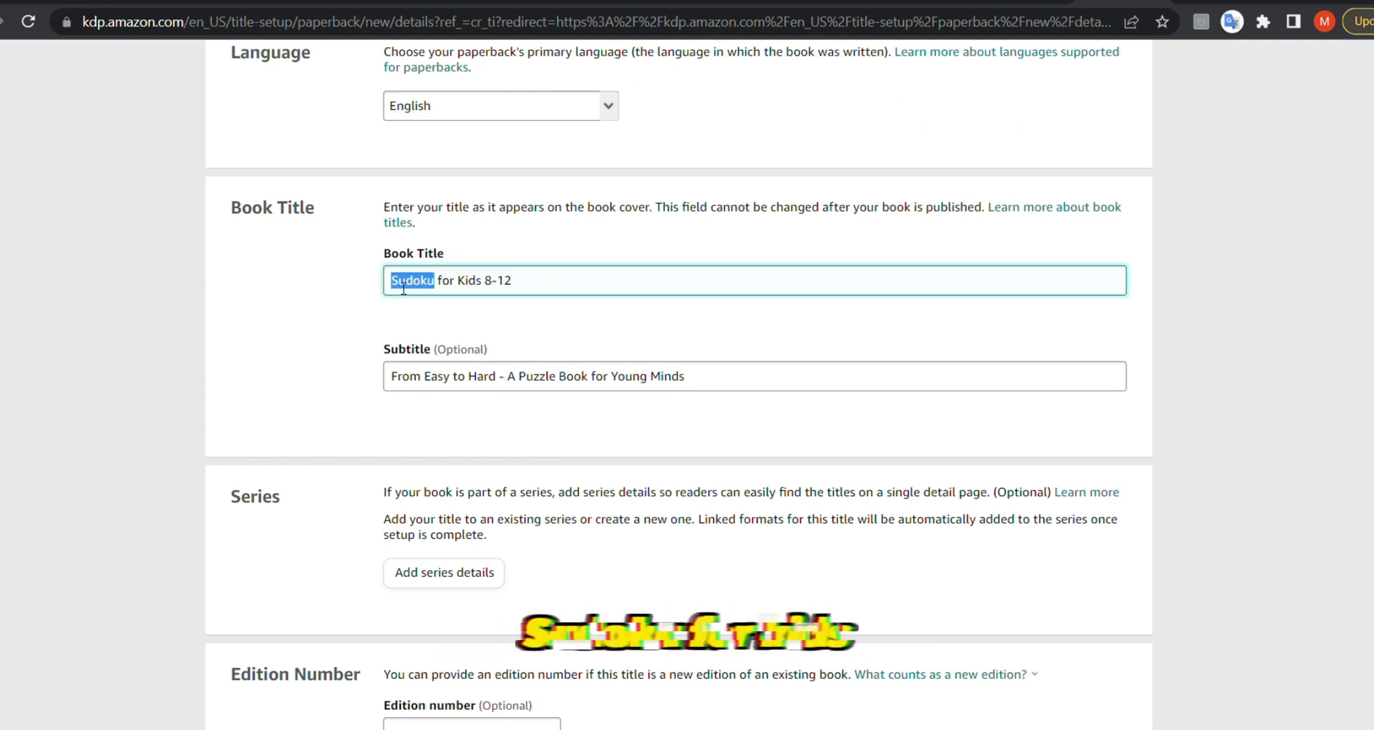
key(Right)
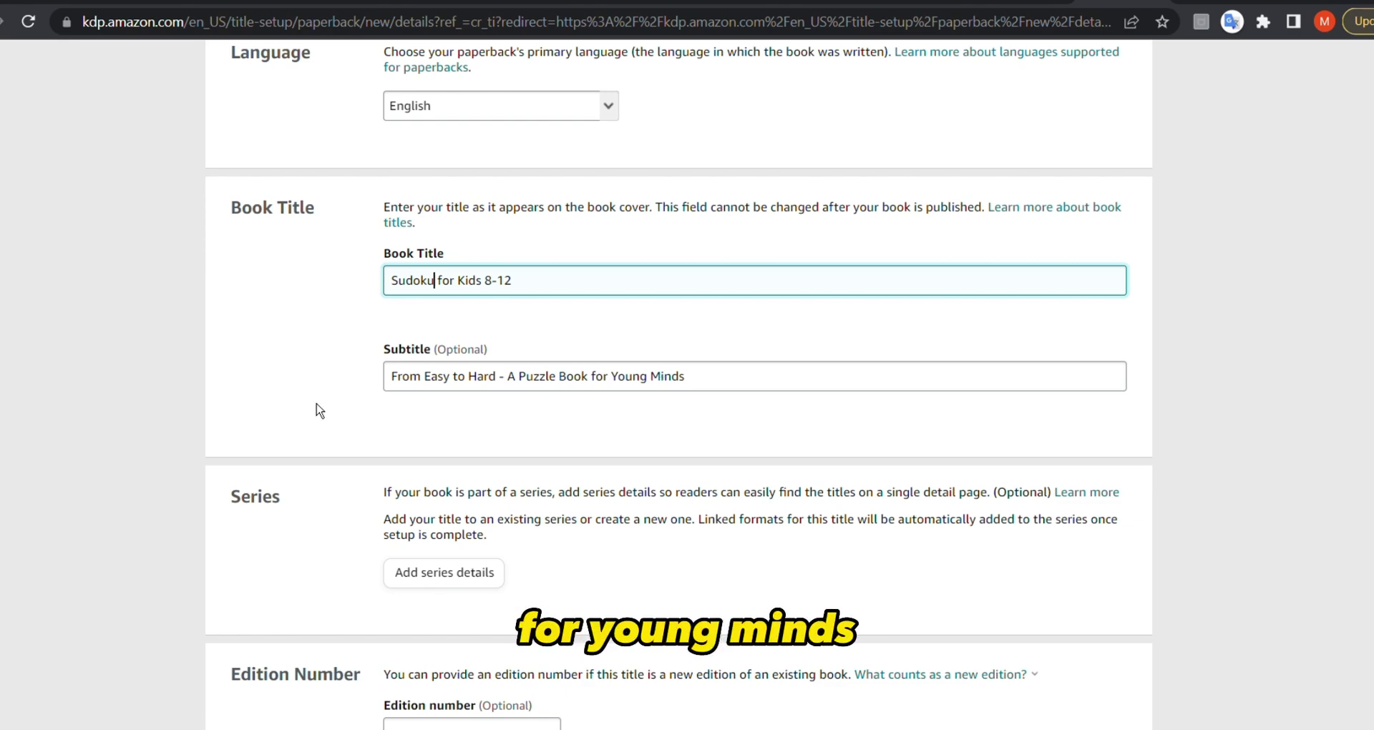
- Read KDP's guidance on how to choose keywords, highlighting the advice about not repeating words from the title, category or description
scroll(319, 408, down, 10)
scroll(309, 409, down, 10)
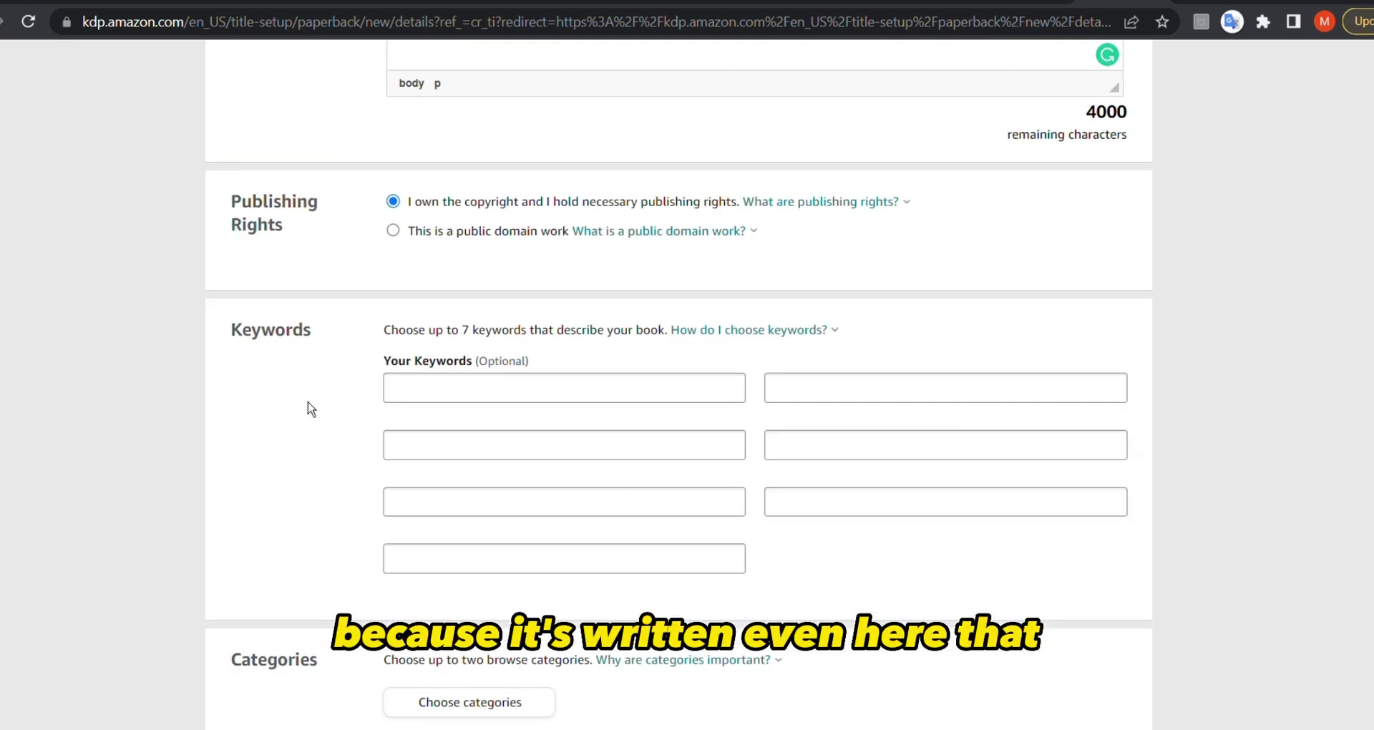
click(744, 208)
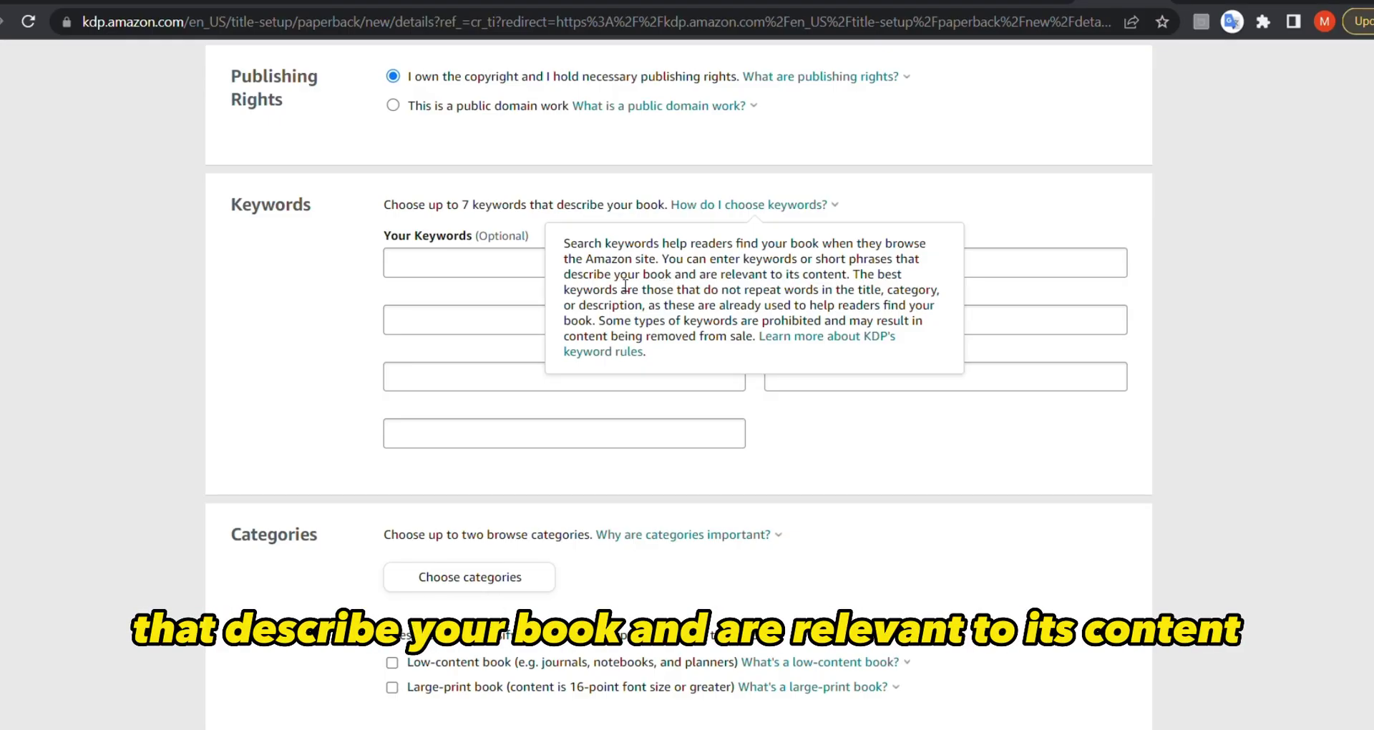
drag(634, 276, 691, 298)
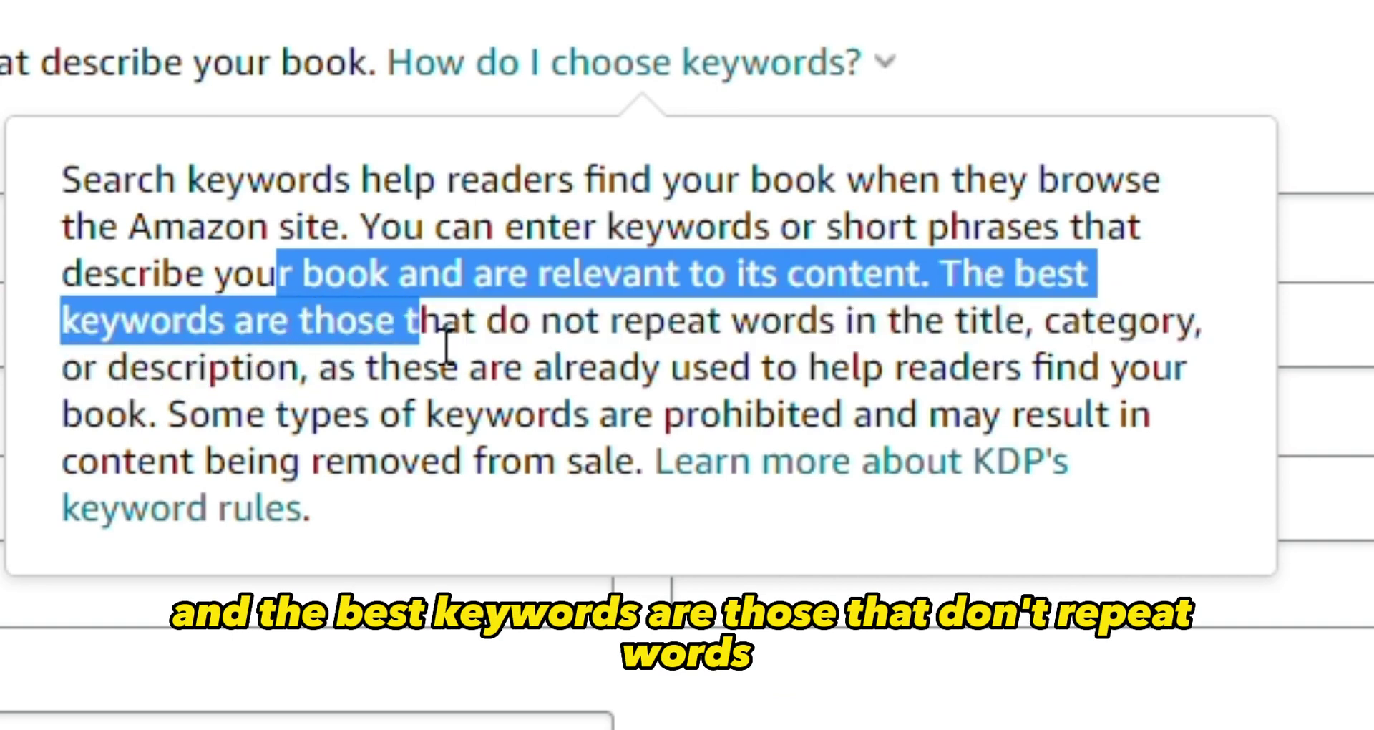
drag(447, 349, 718, 369)
key(Escape)
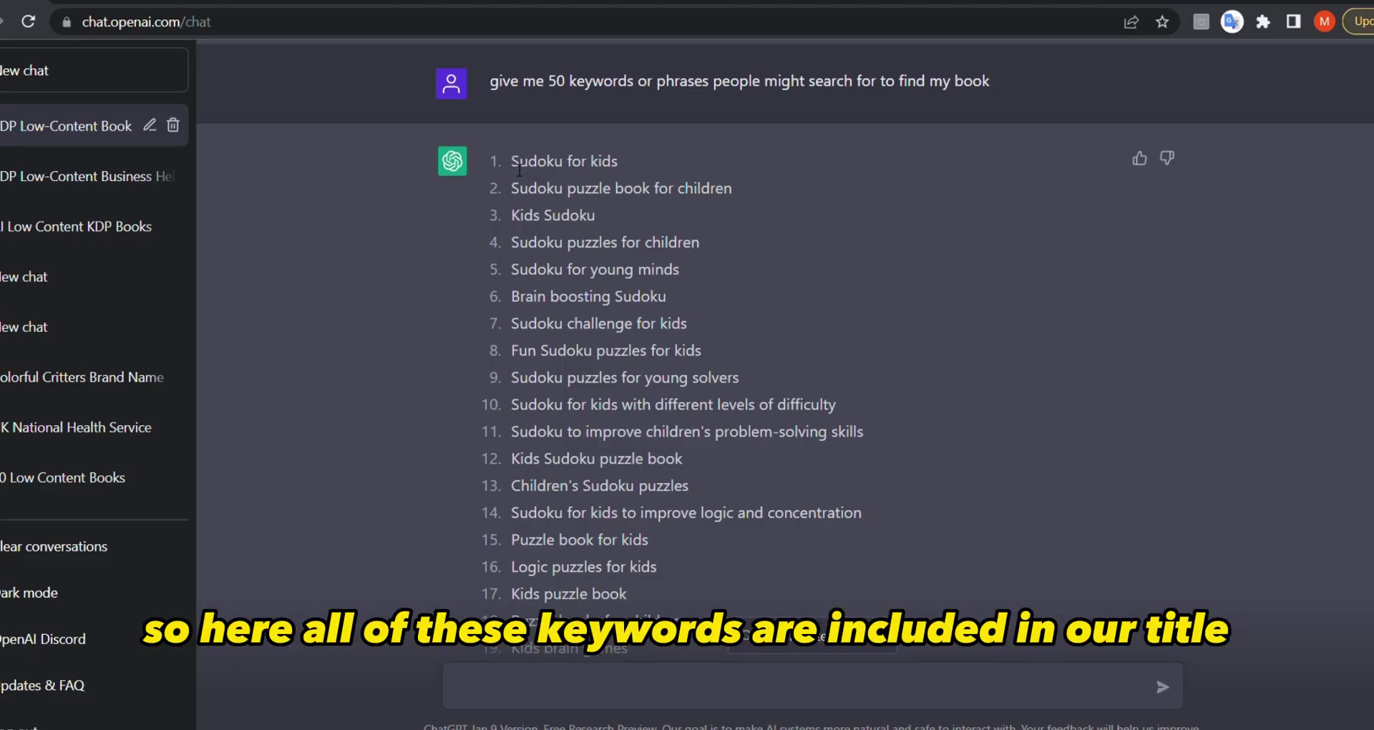
- Copy "children" from ChatGPT's second keyword suggestion into the first of KDP's keyword fields
drag(511, 161, 630, 162)
click(631, 163)
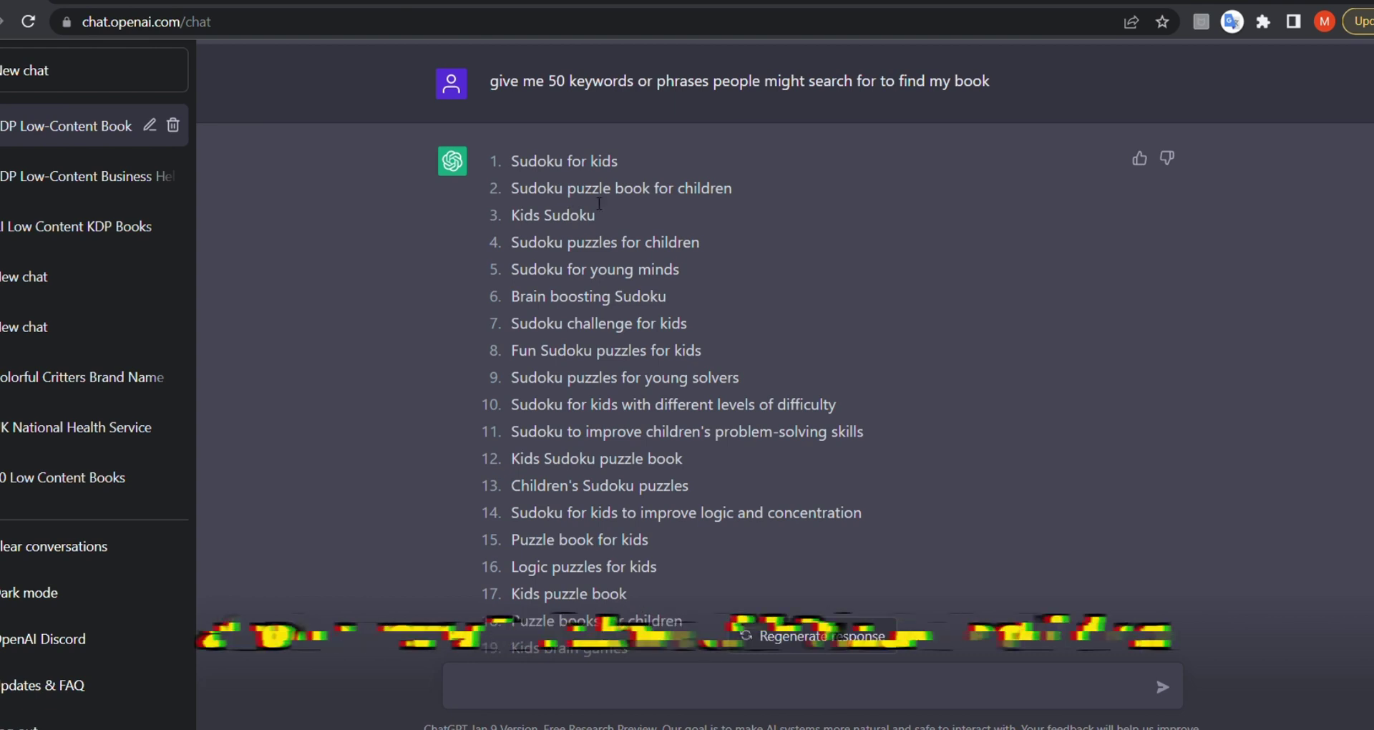
double_click(701, 189)
key(ctrl+c)
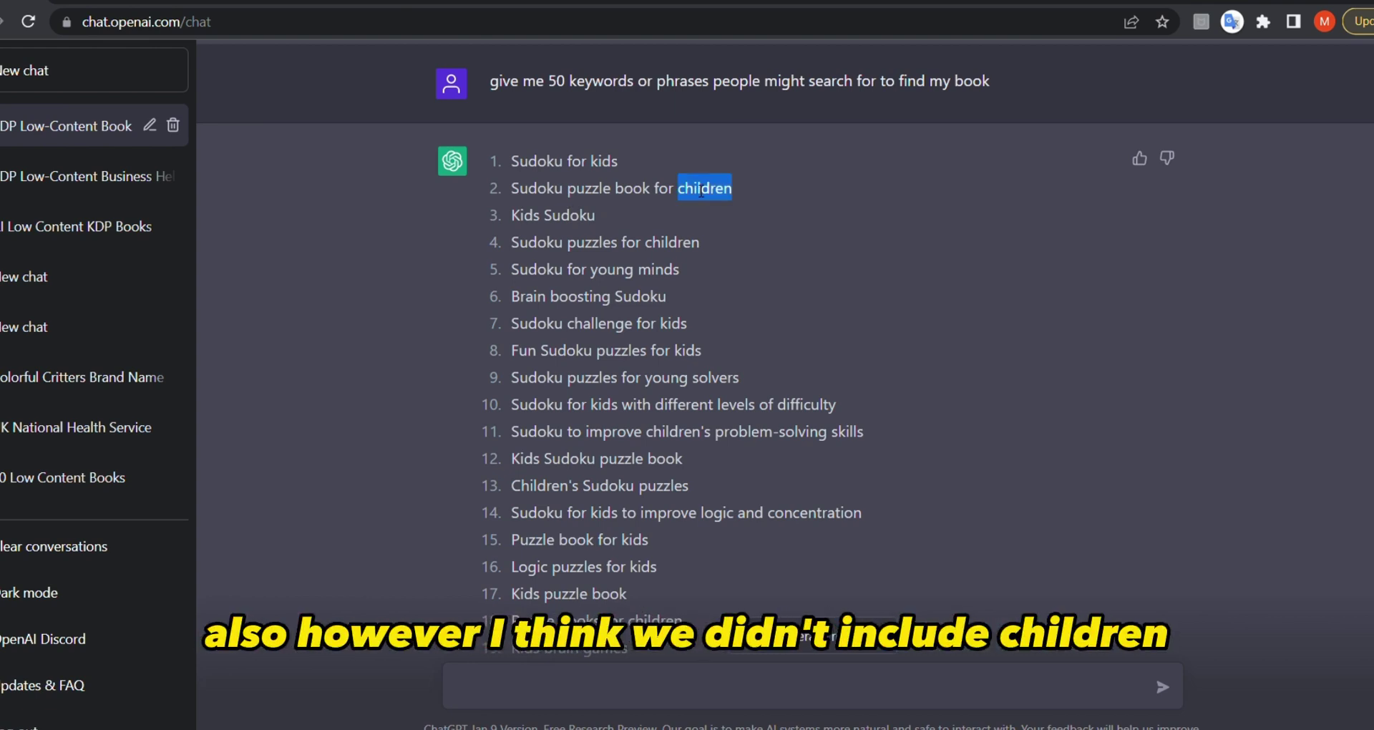
key(ctrl+Tab)
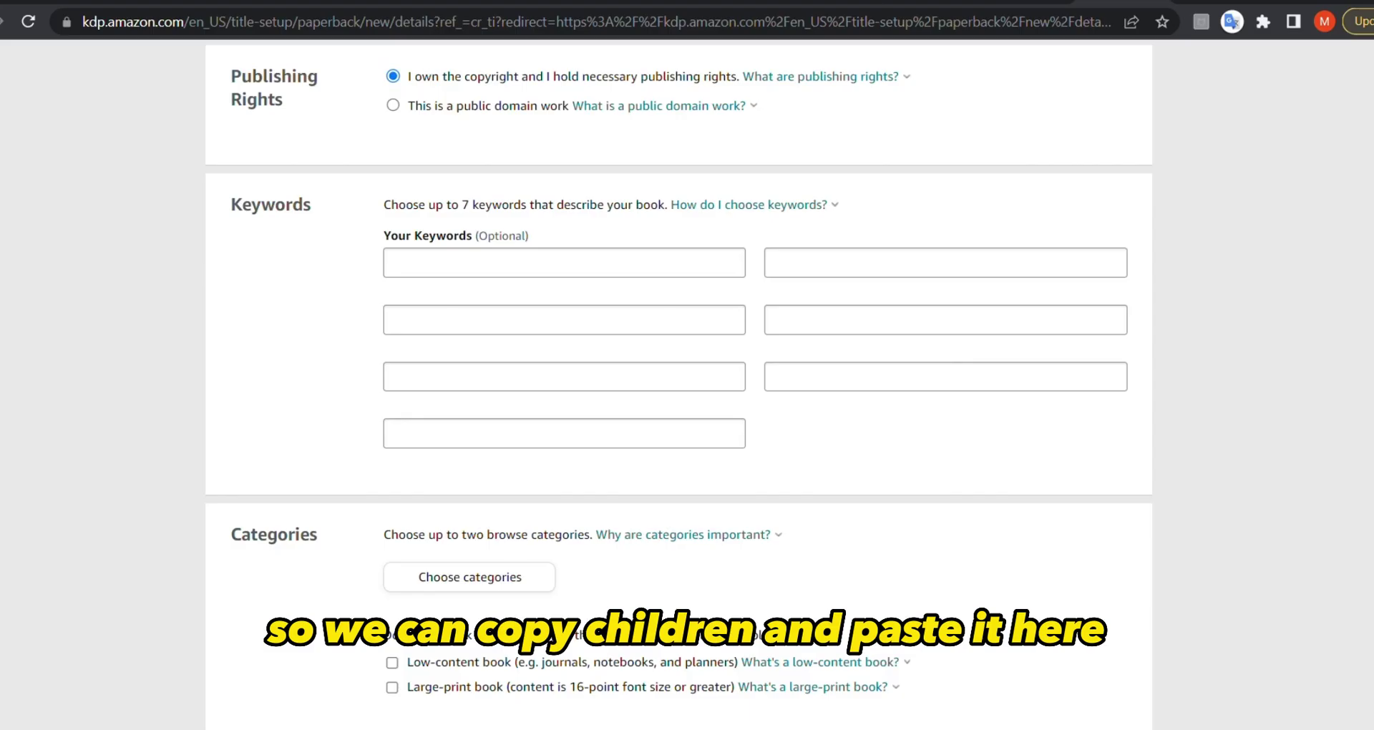
click(597, 261)
key(ctrl+v)
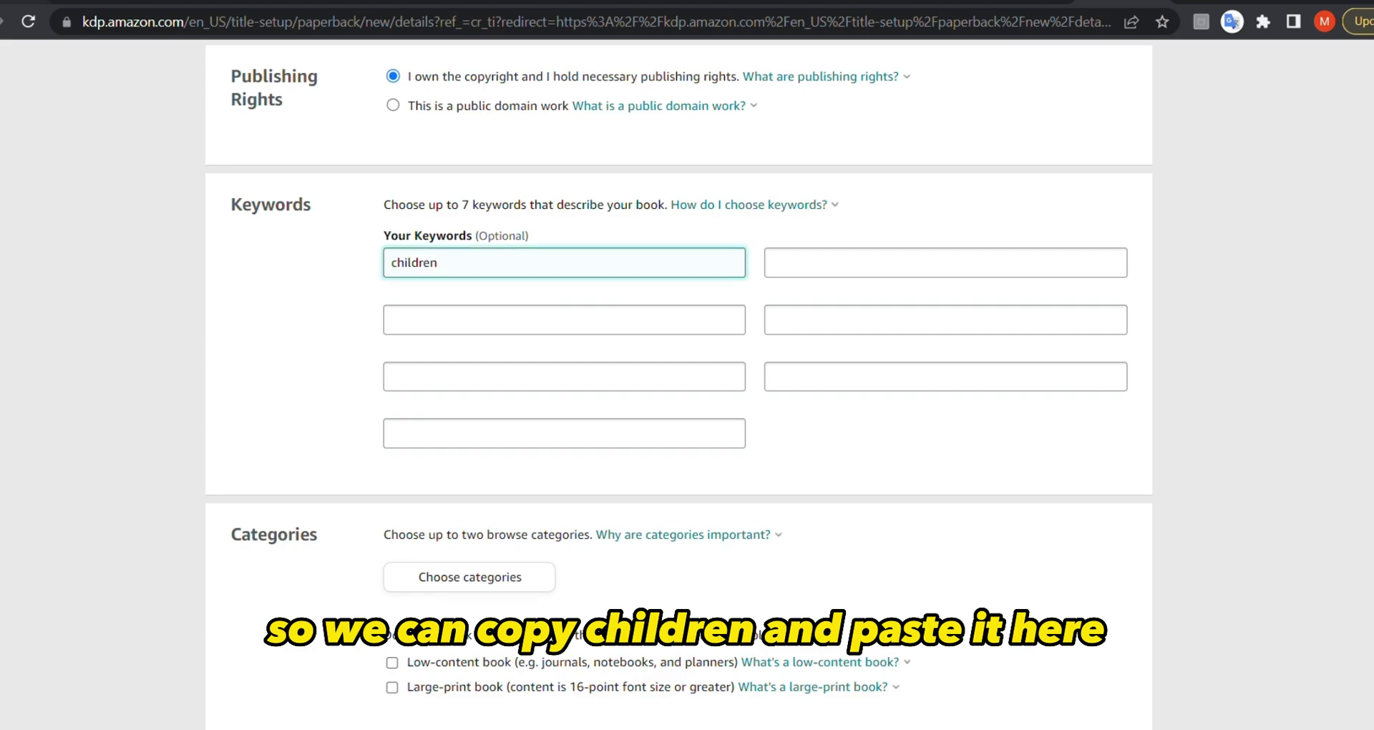
- Copy "Brain boosting" from ChatGPT's sixth suggestion and add it to the KDP keywords
key(ctrl+Tab)
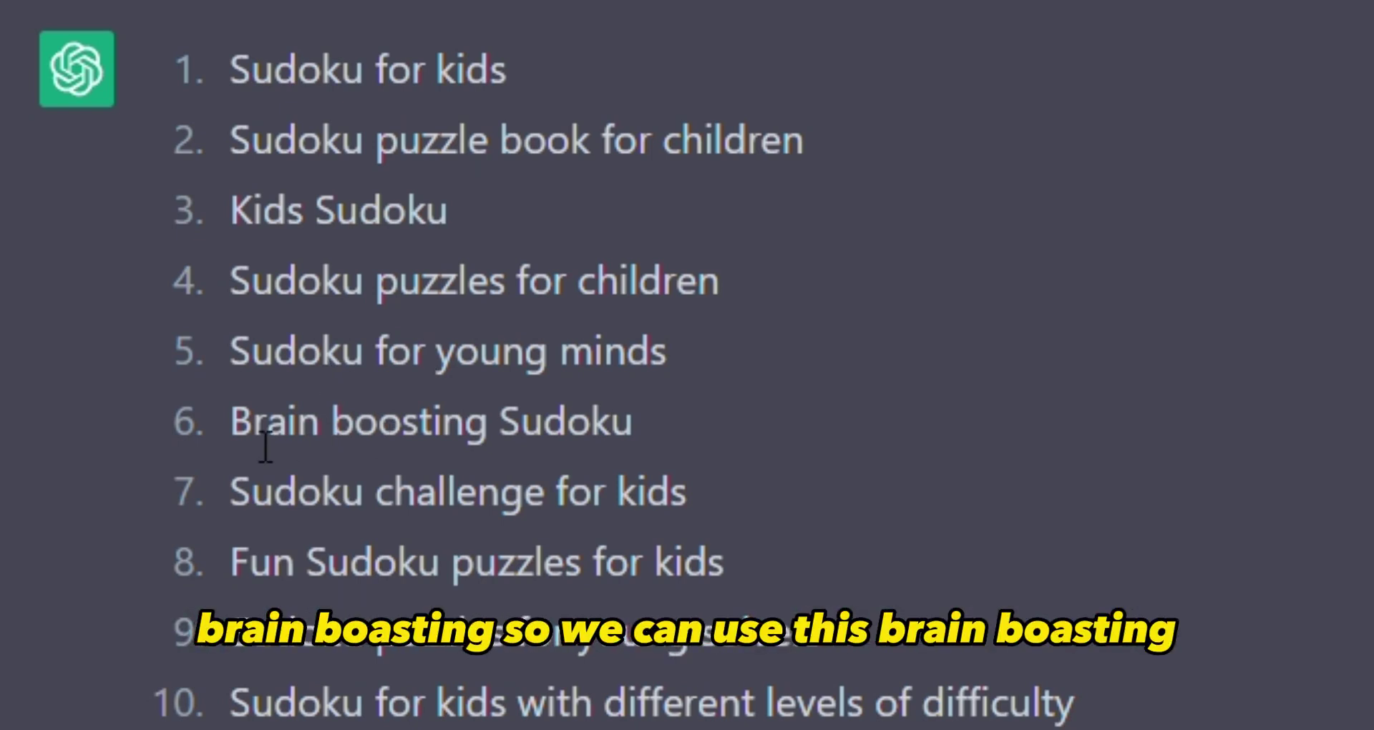
drag(231, 429, 507, 438)
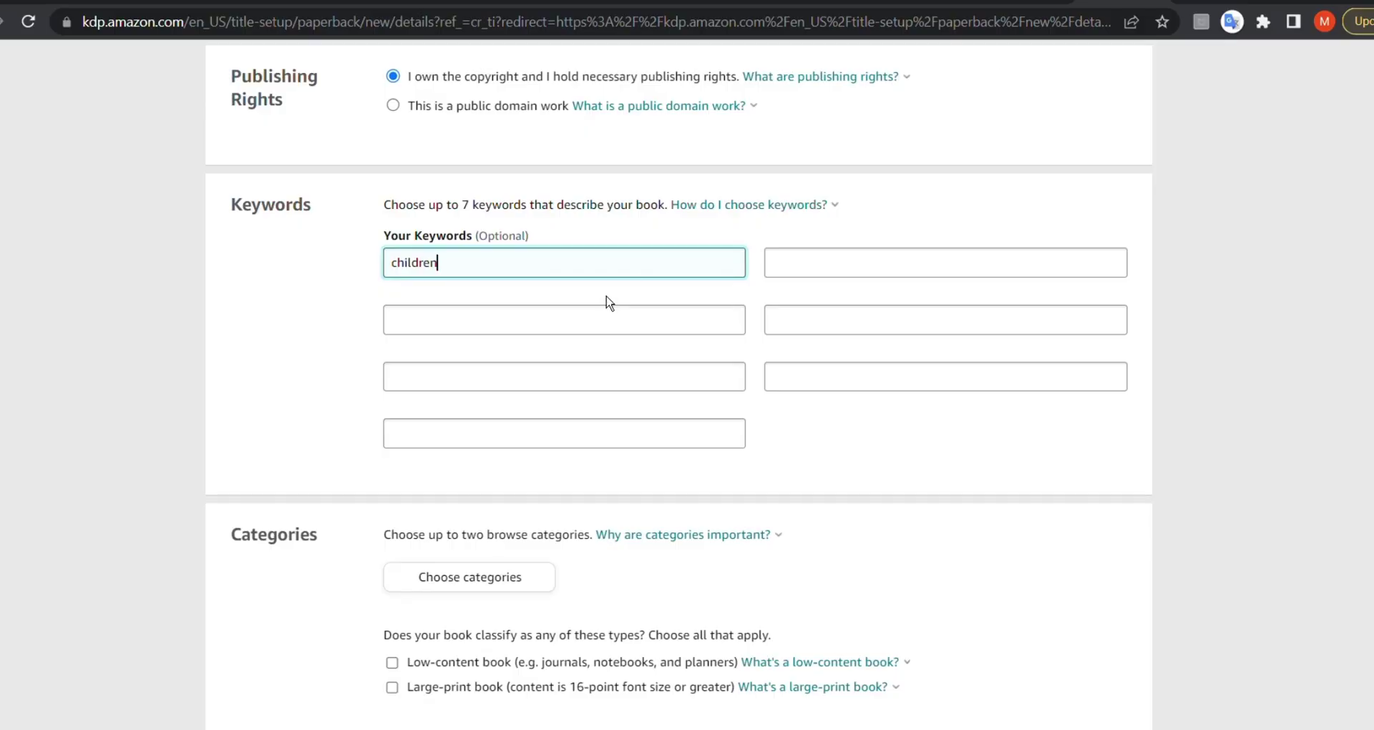
text(Brain boosting)
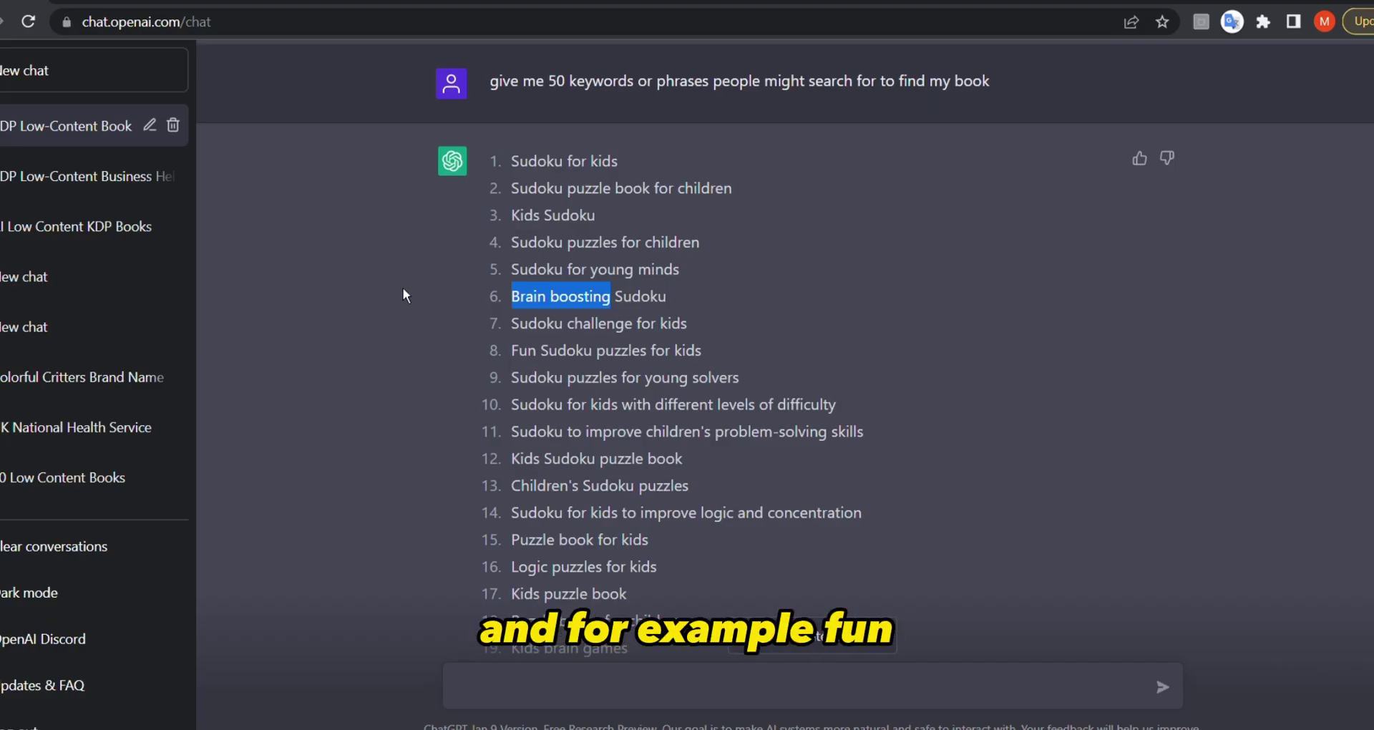
- Highlight "Fun", "solvers" and "improve" in ChatGPT's suggestion list as further keyword candidates
double_click(523, 351)
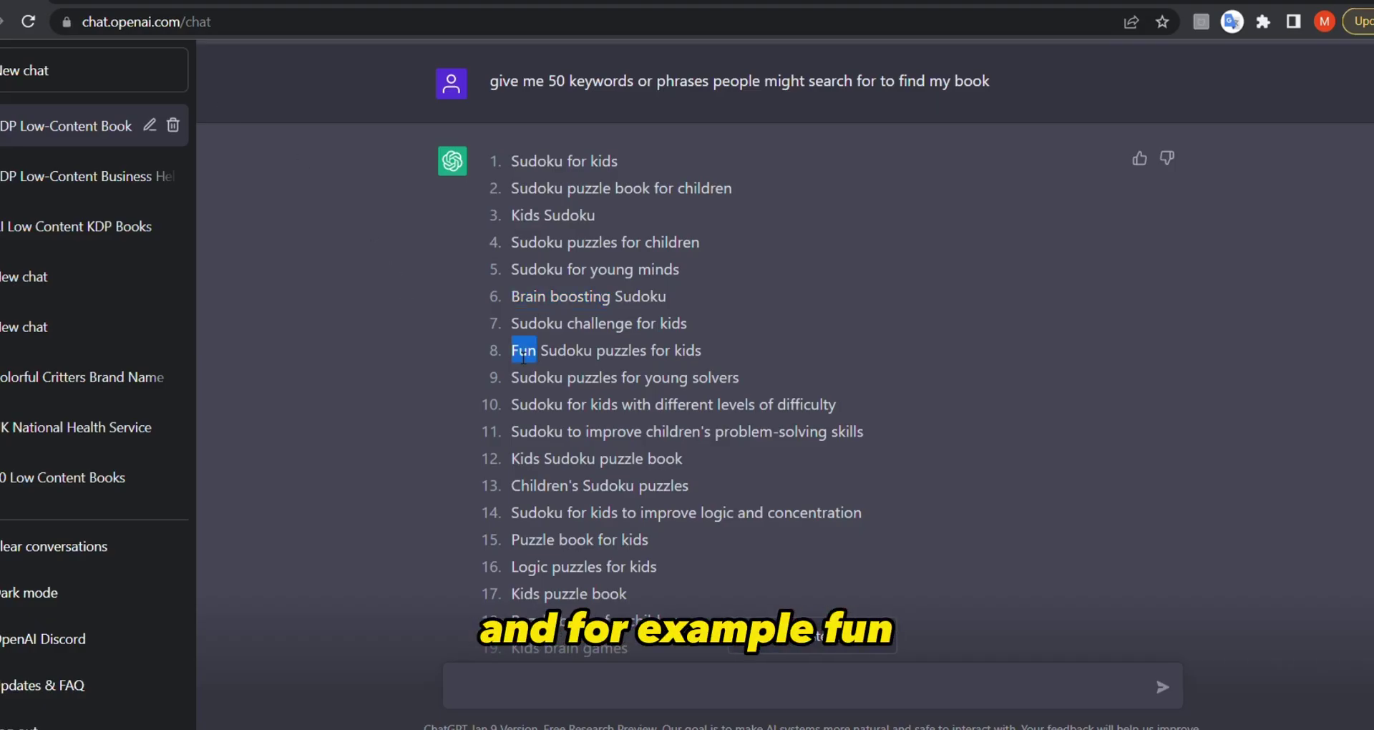
double_click(716, 377)
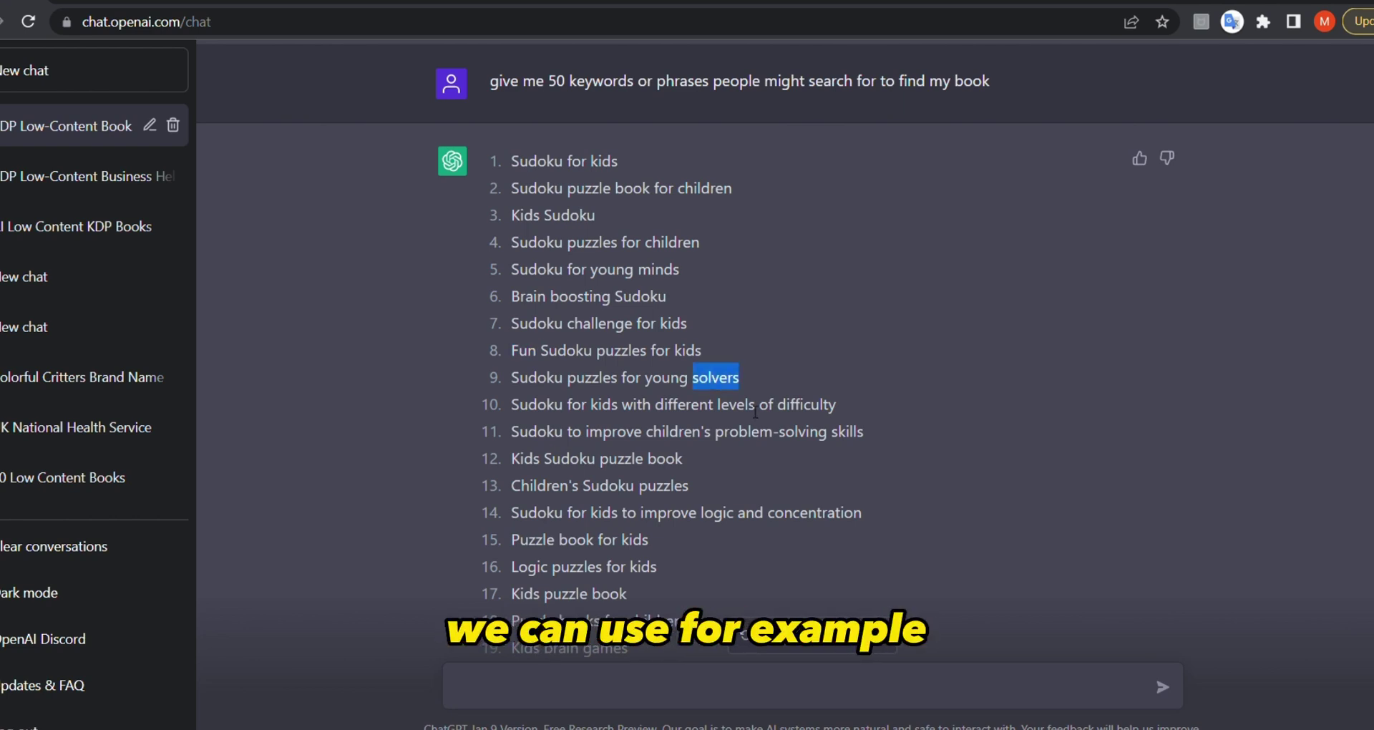
double_click(610, 433)
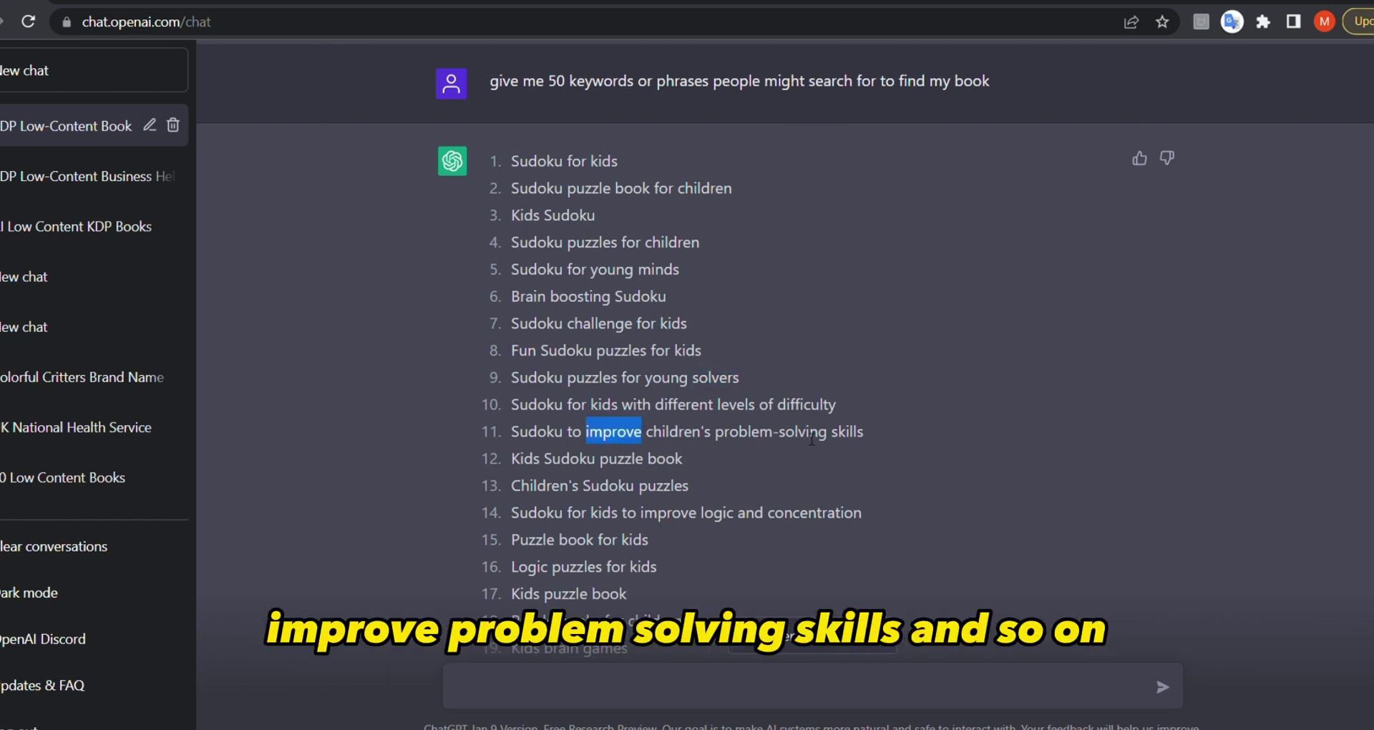
- Review the rest of ChatGPT's 50 suggestions for relevant keywords that do not repeat words already used
scroll(750, 434, down, 6)
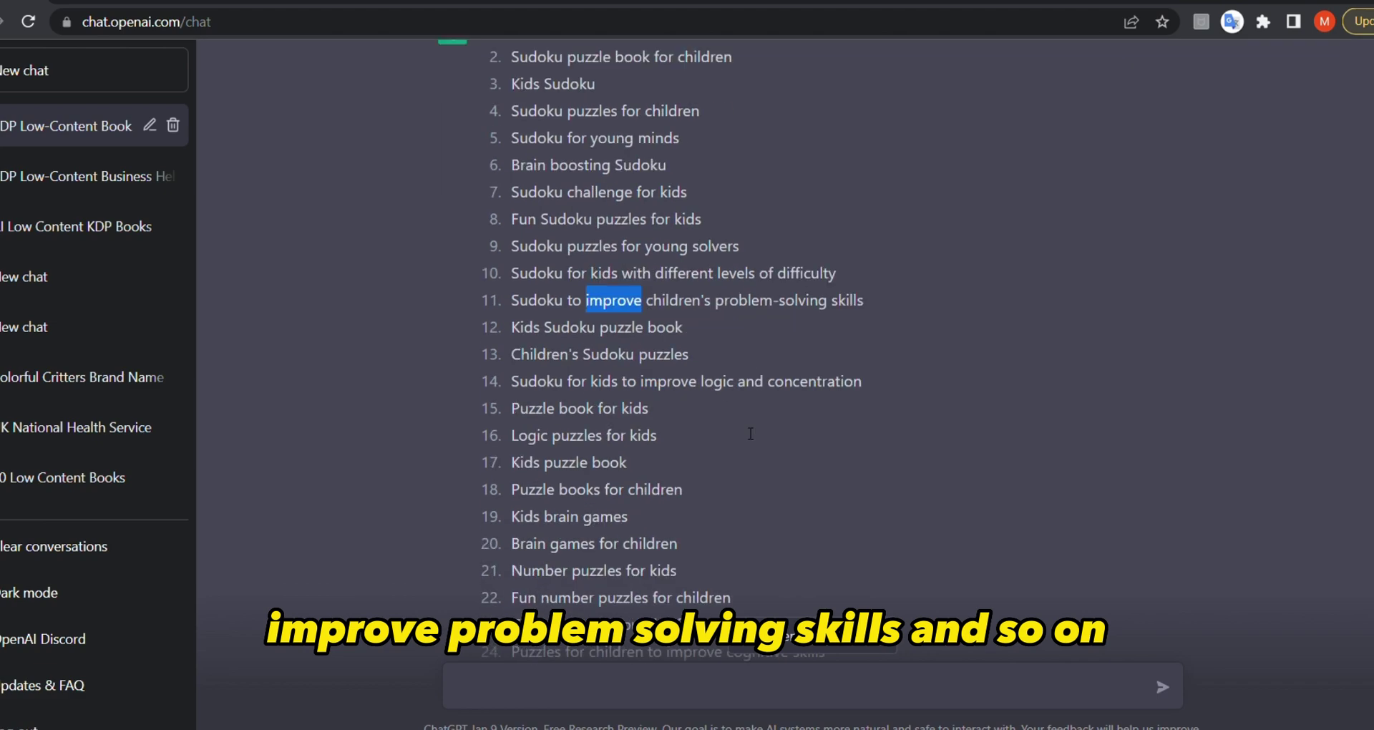
scroll(749, 434, down, 7)
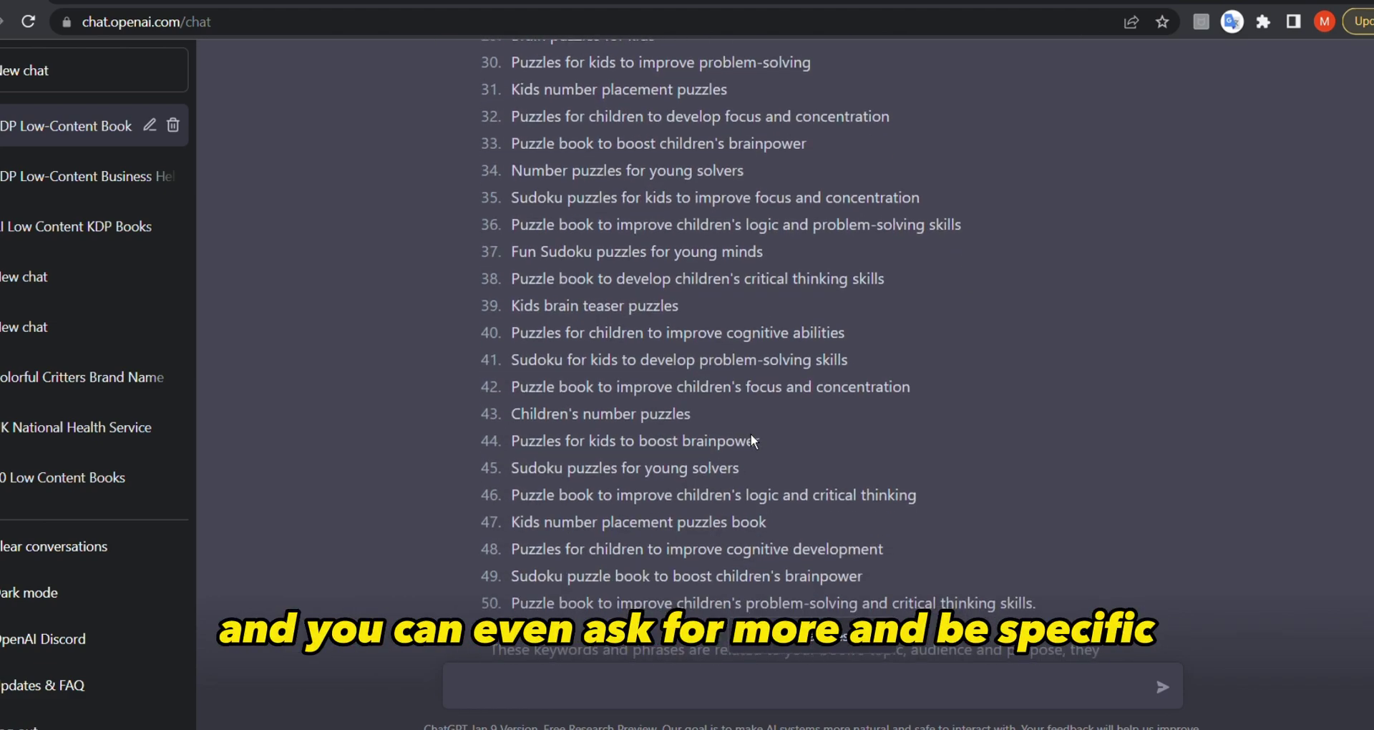
scroll(750, 433, up, 7)
scroll(750, 433, up, 6)
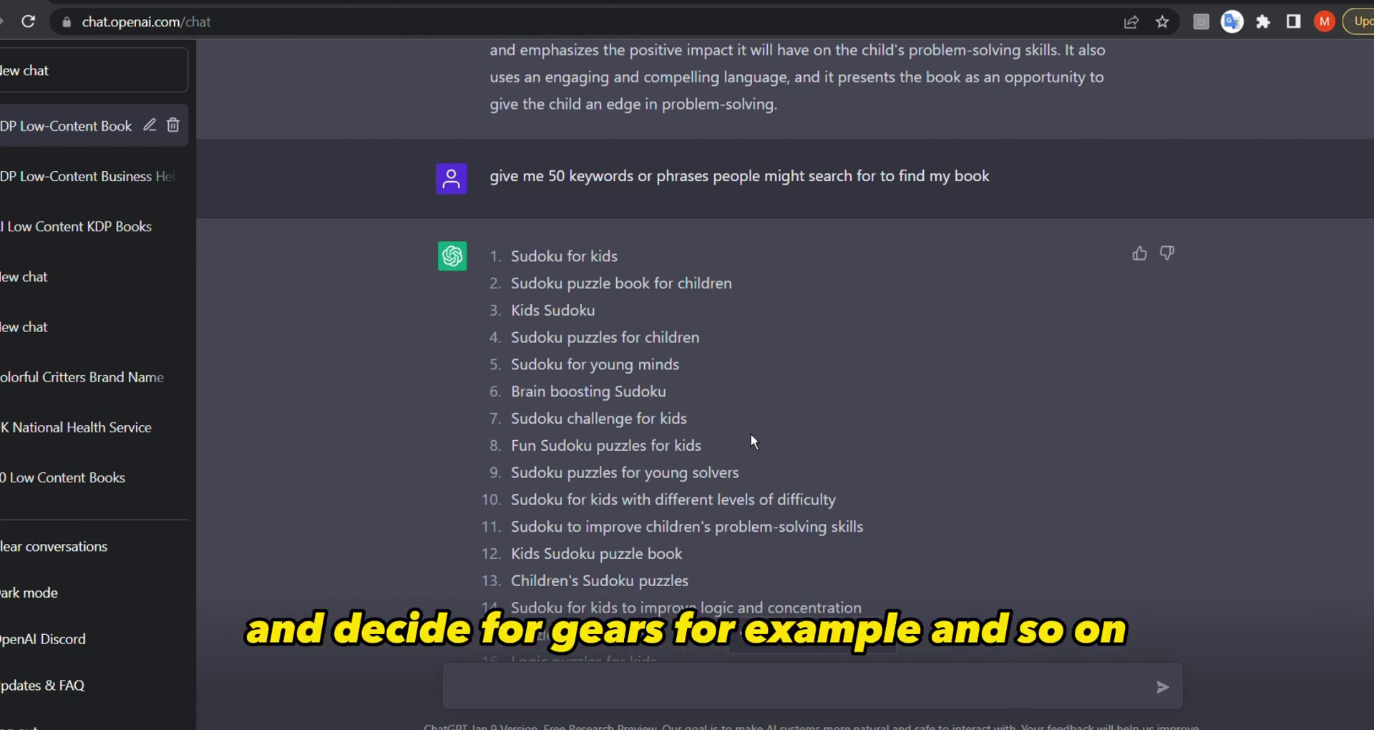
scroll(751, 435, down, 6)
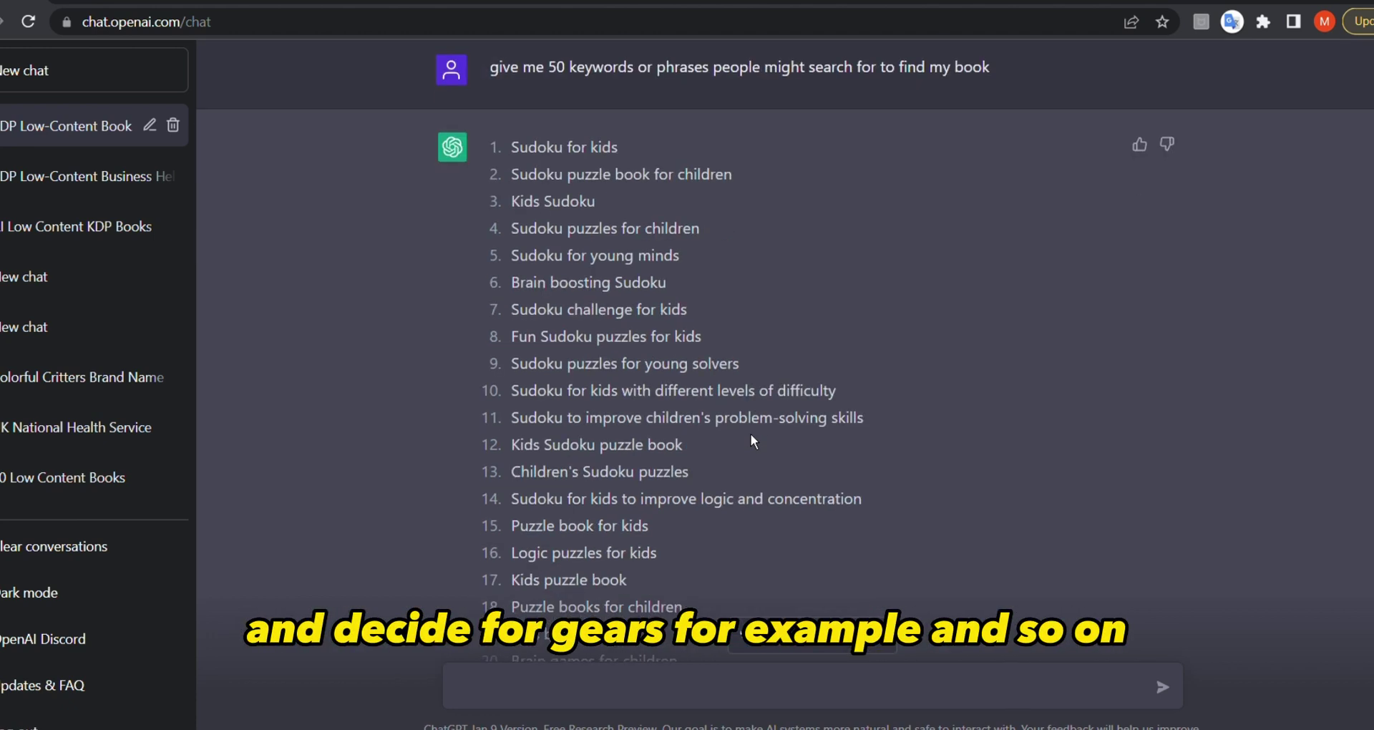
scroll(750, 439, down, 1)
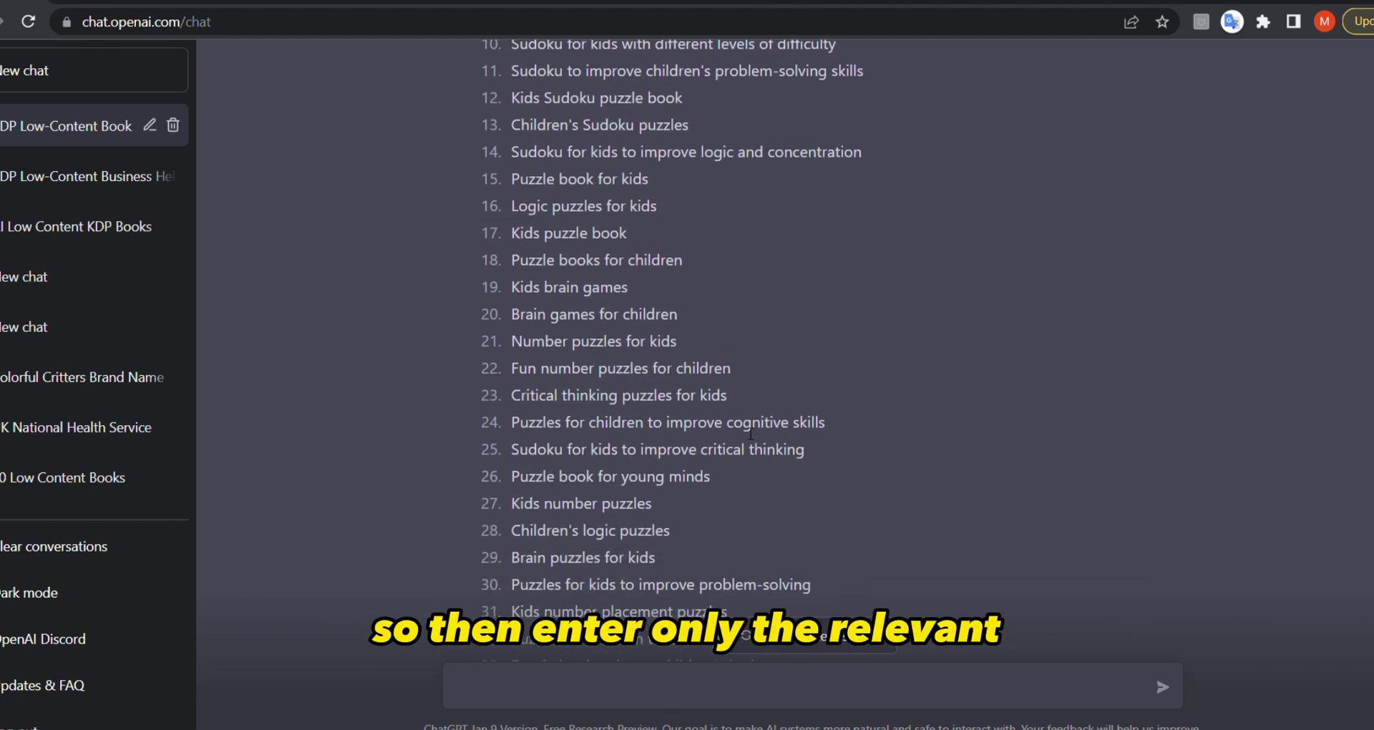
scroll(750, 433, down, 6)
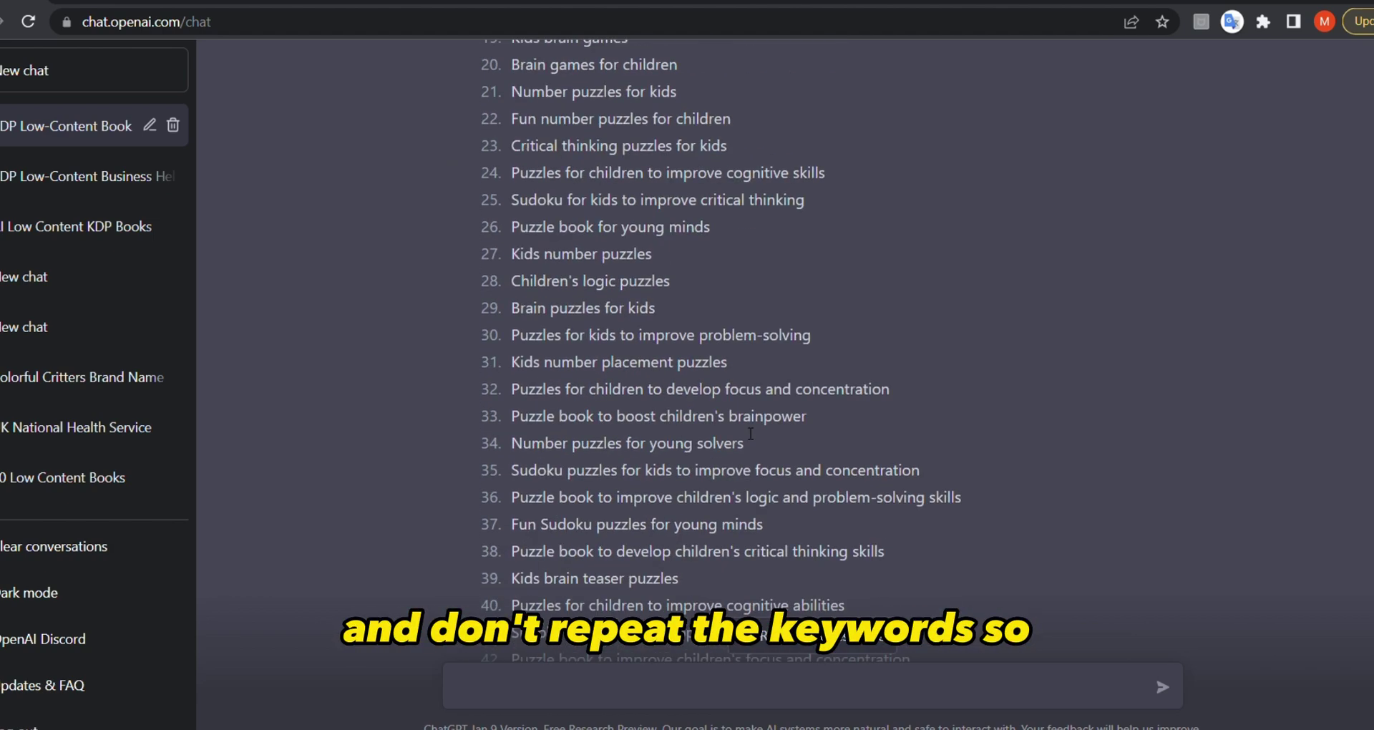
scroll(550, 322, down, 4)
scroll(550, 322, up, 2)
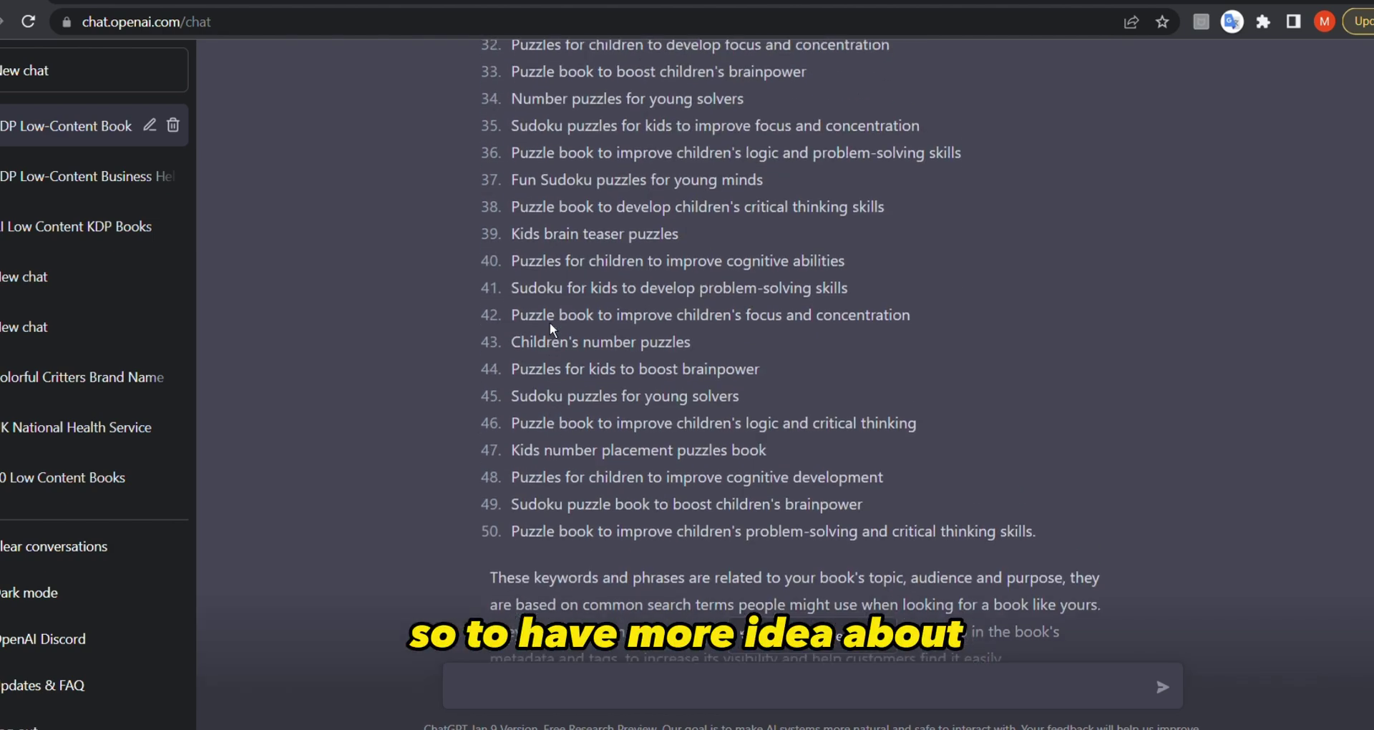